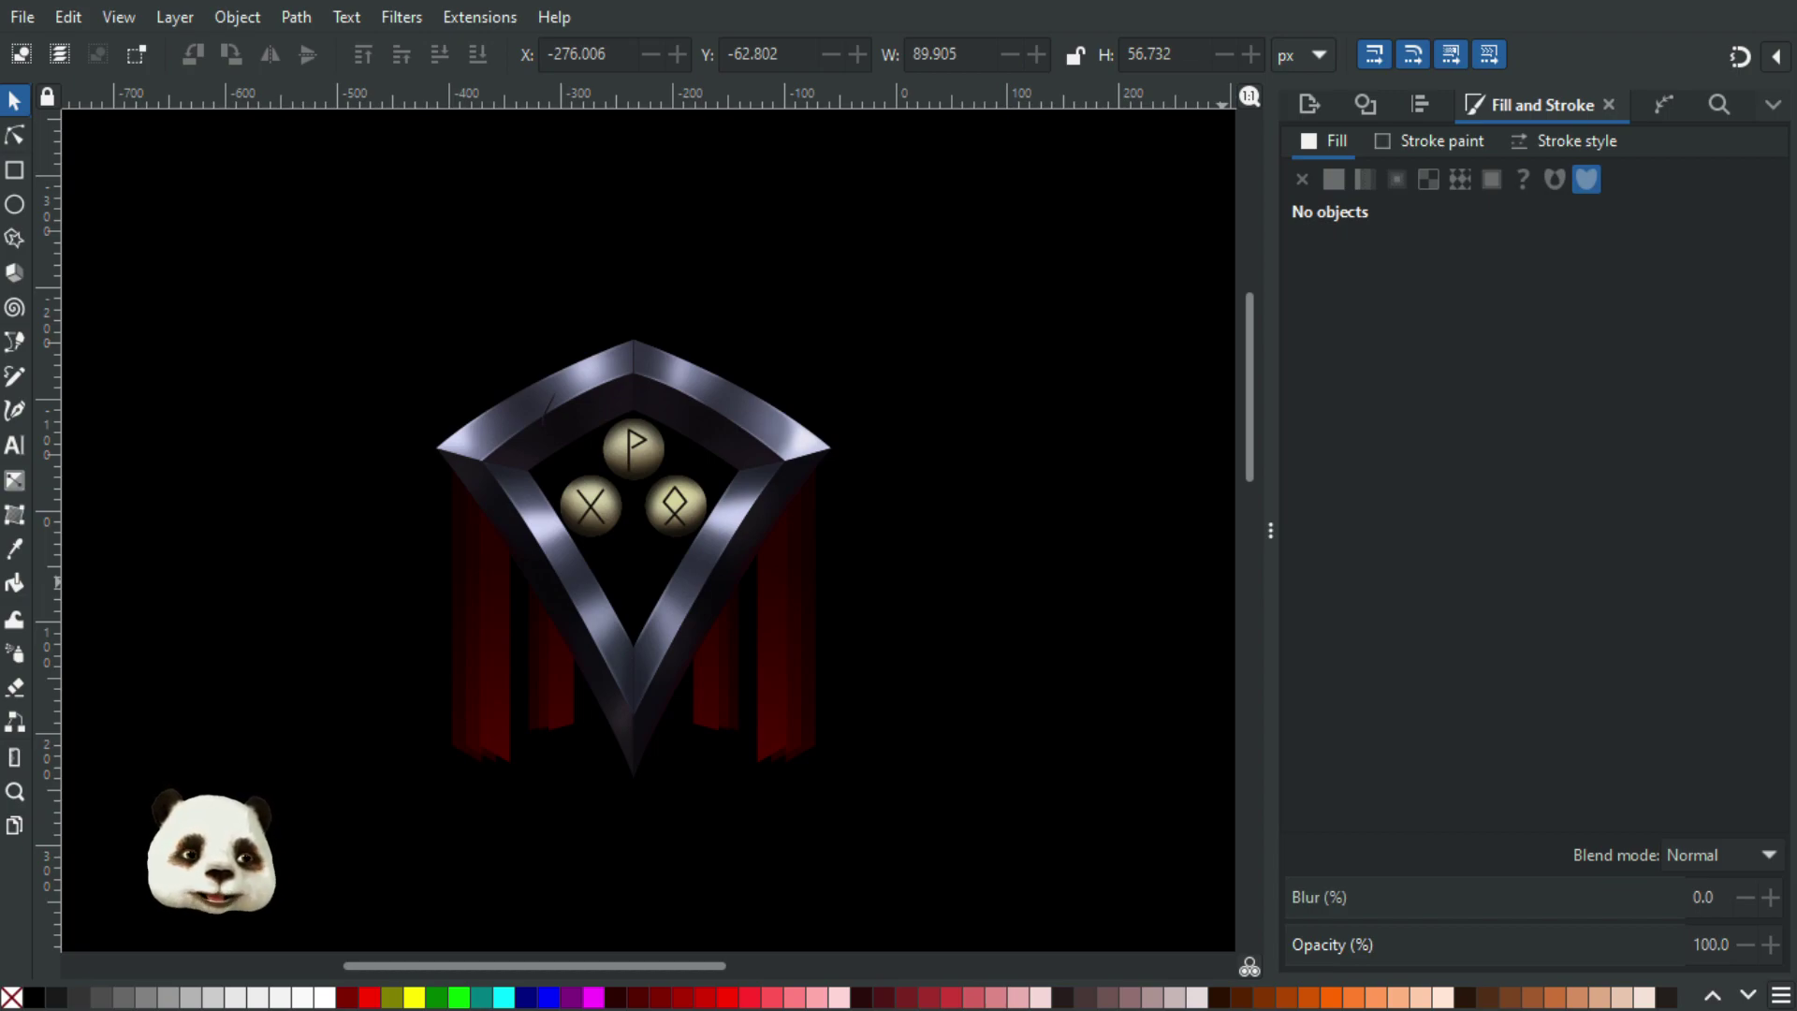
- Open the Layers and Objects list and collapse the Core layer so only the top-level layers are listed
scroll(577, 576, up, 2)
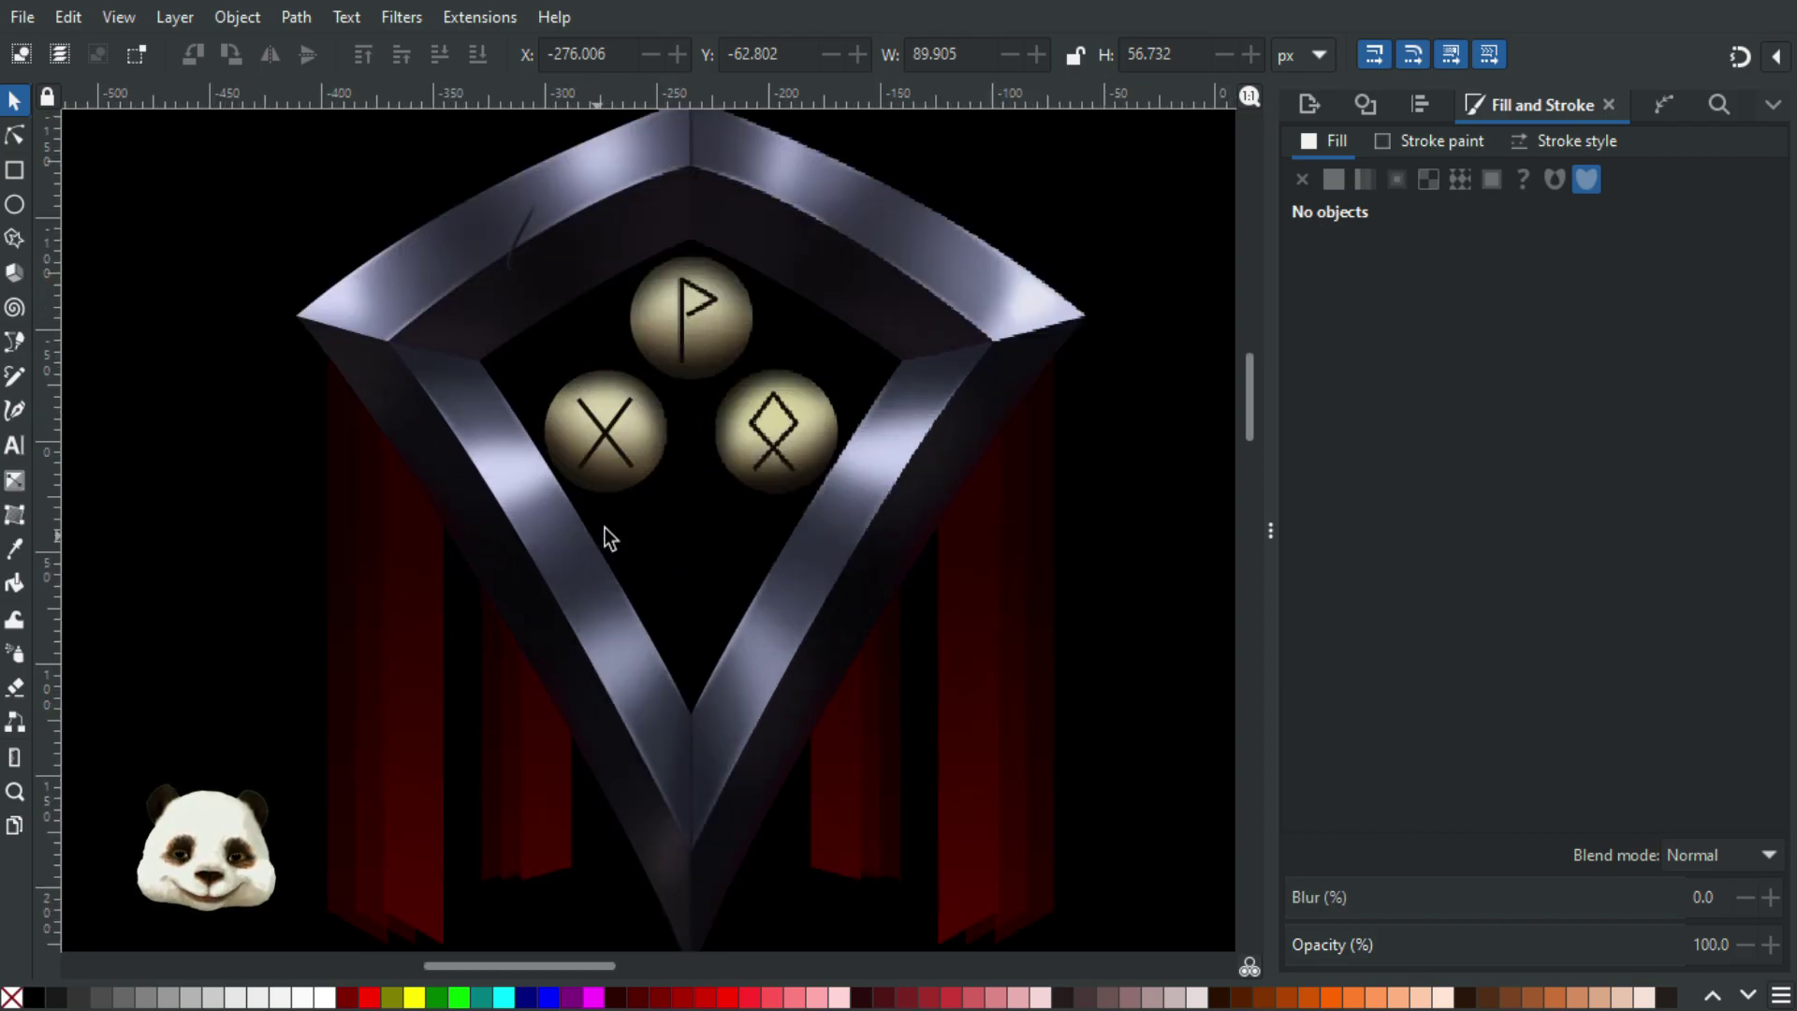
scroll(691, 513, down, 1)
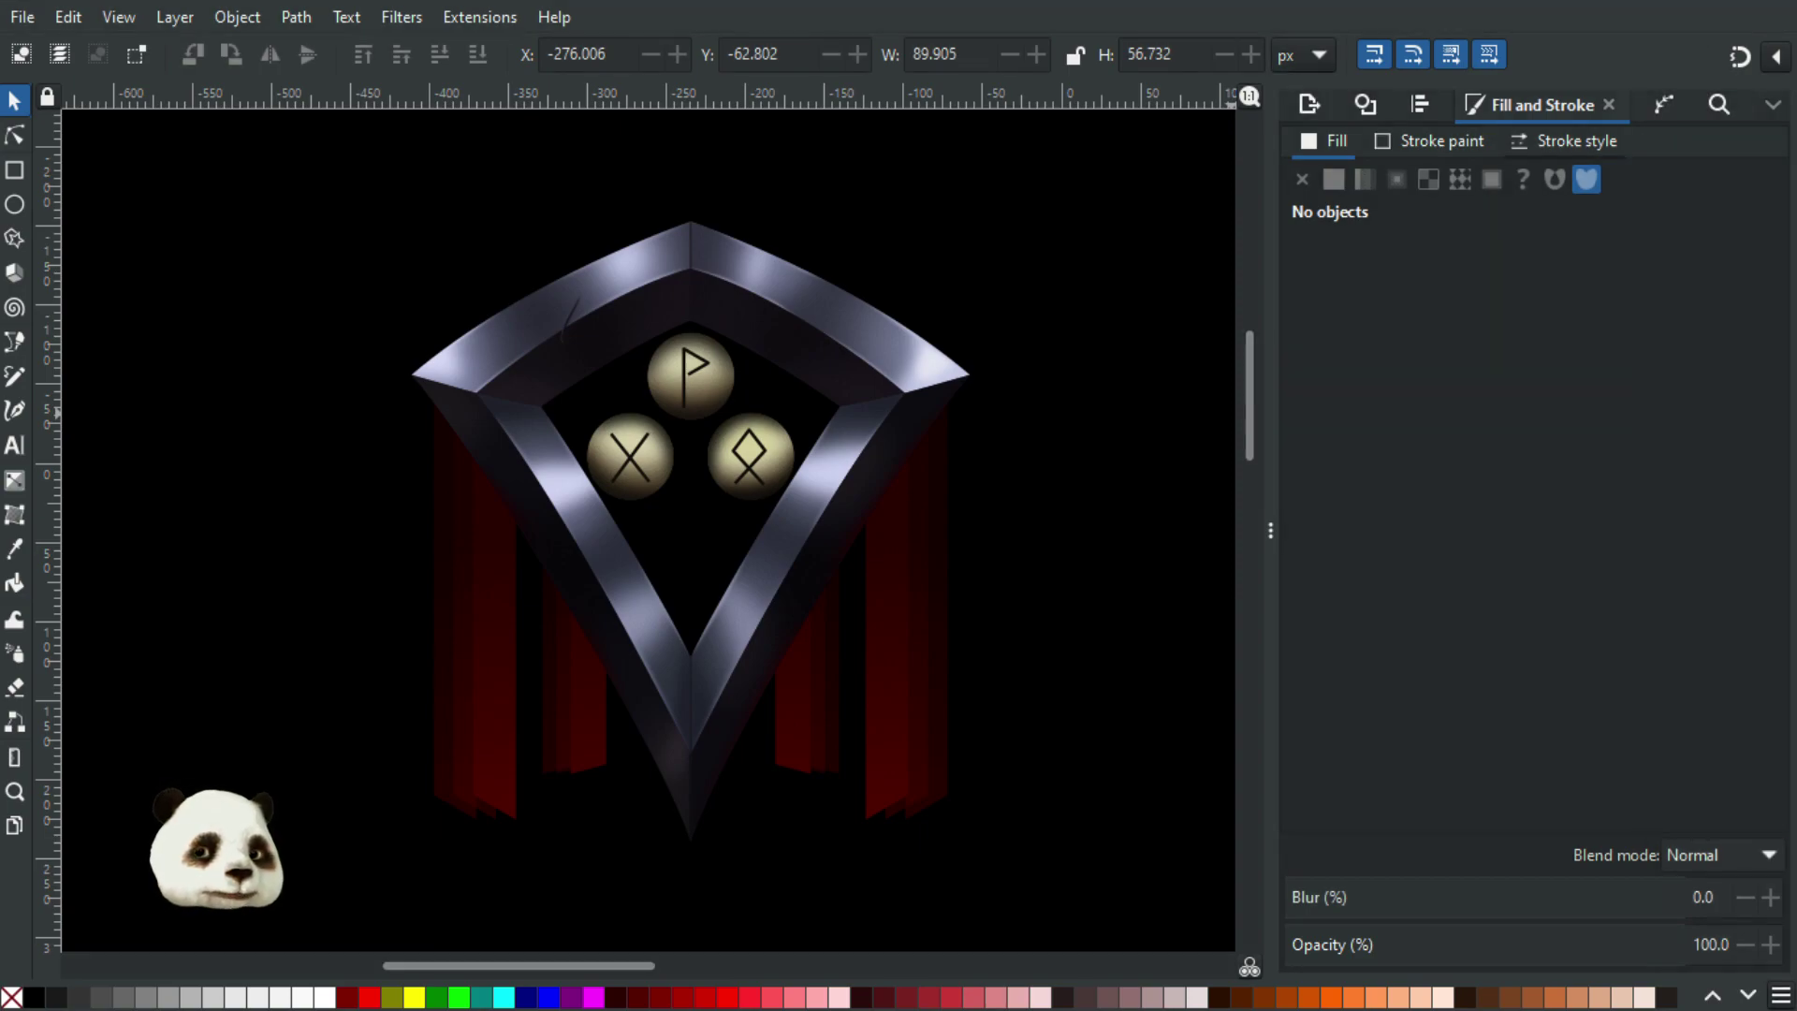
key(ctrl+shift+l)
mouse_move(1580, 120)
mouse_down()
mouse_move(1512, 106)
mouse_move(1535, 105)
mouse_up()
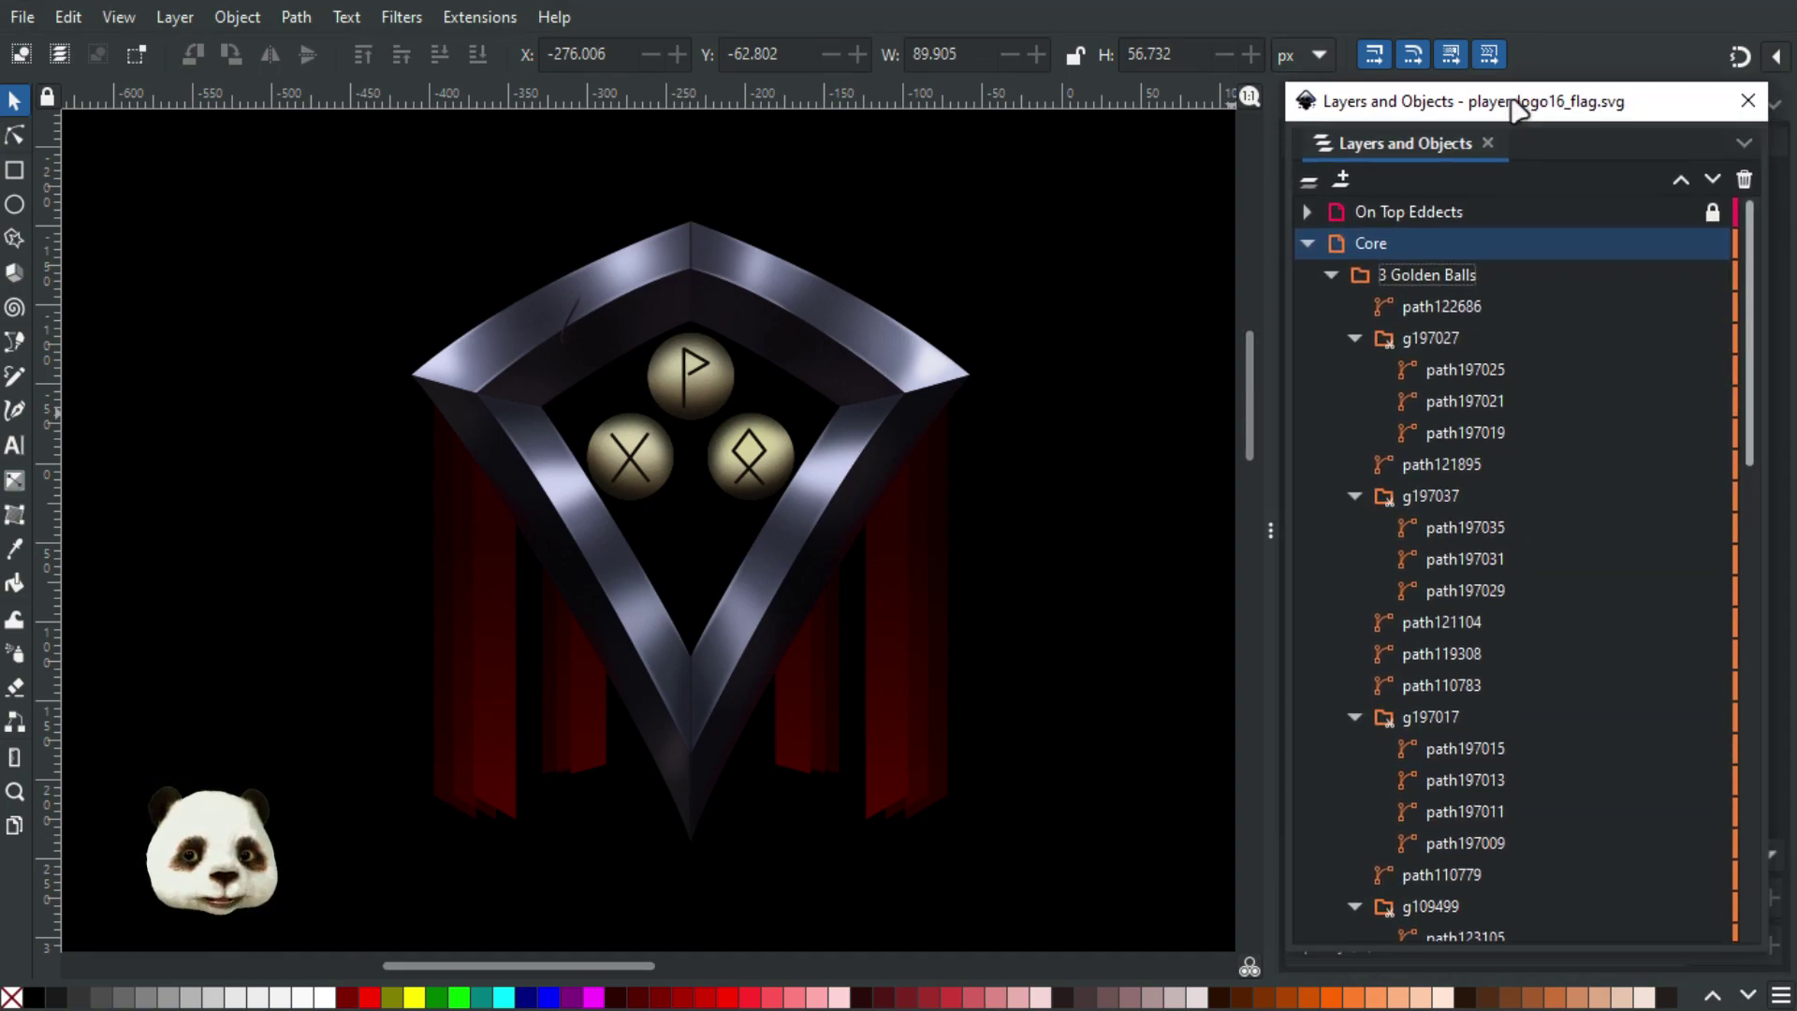
click(1308, 243)
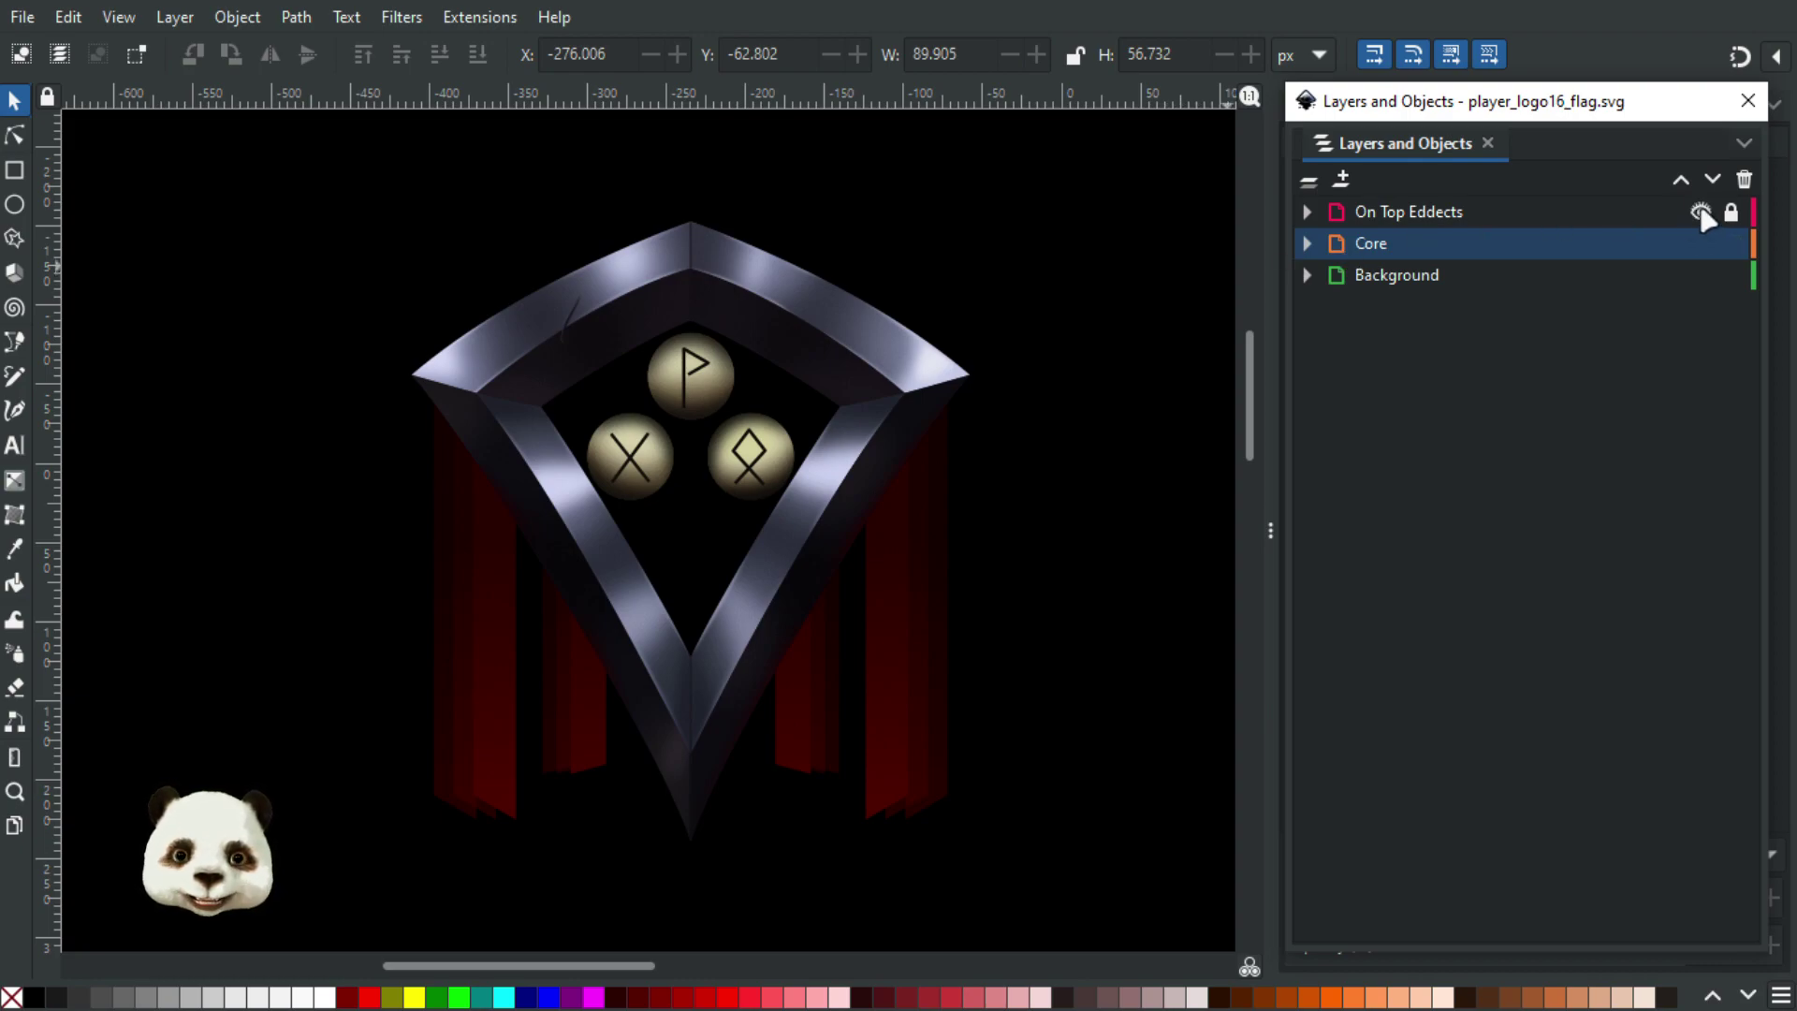
- Hide the On Top Eddects layer, comparing the logo with and without it
click(1701, 213)
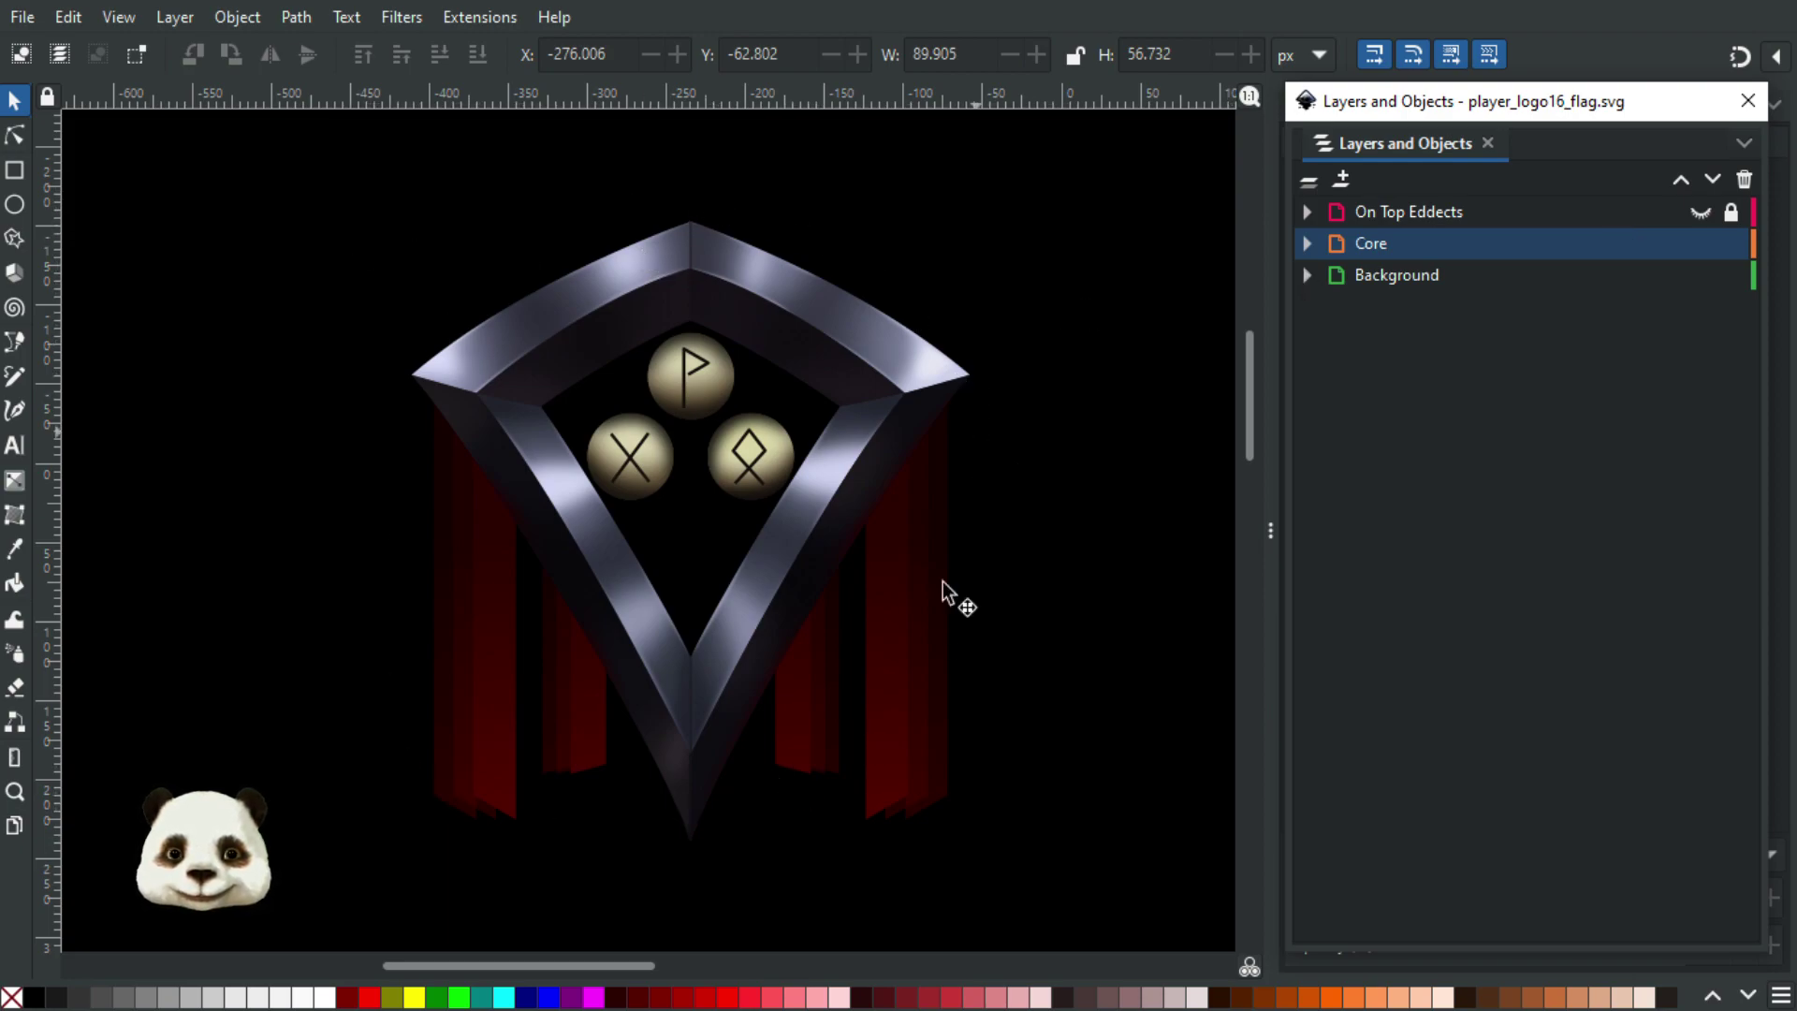
click(1701, 213)
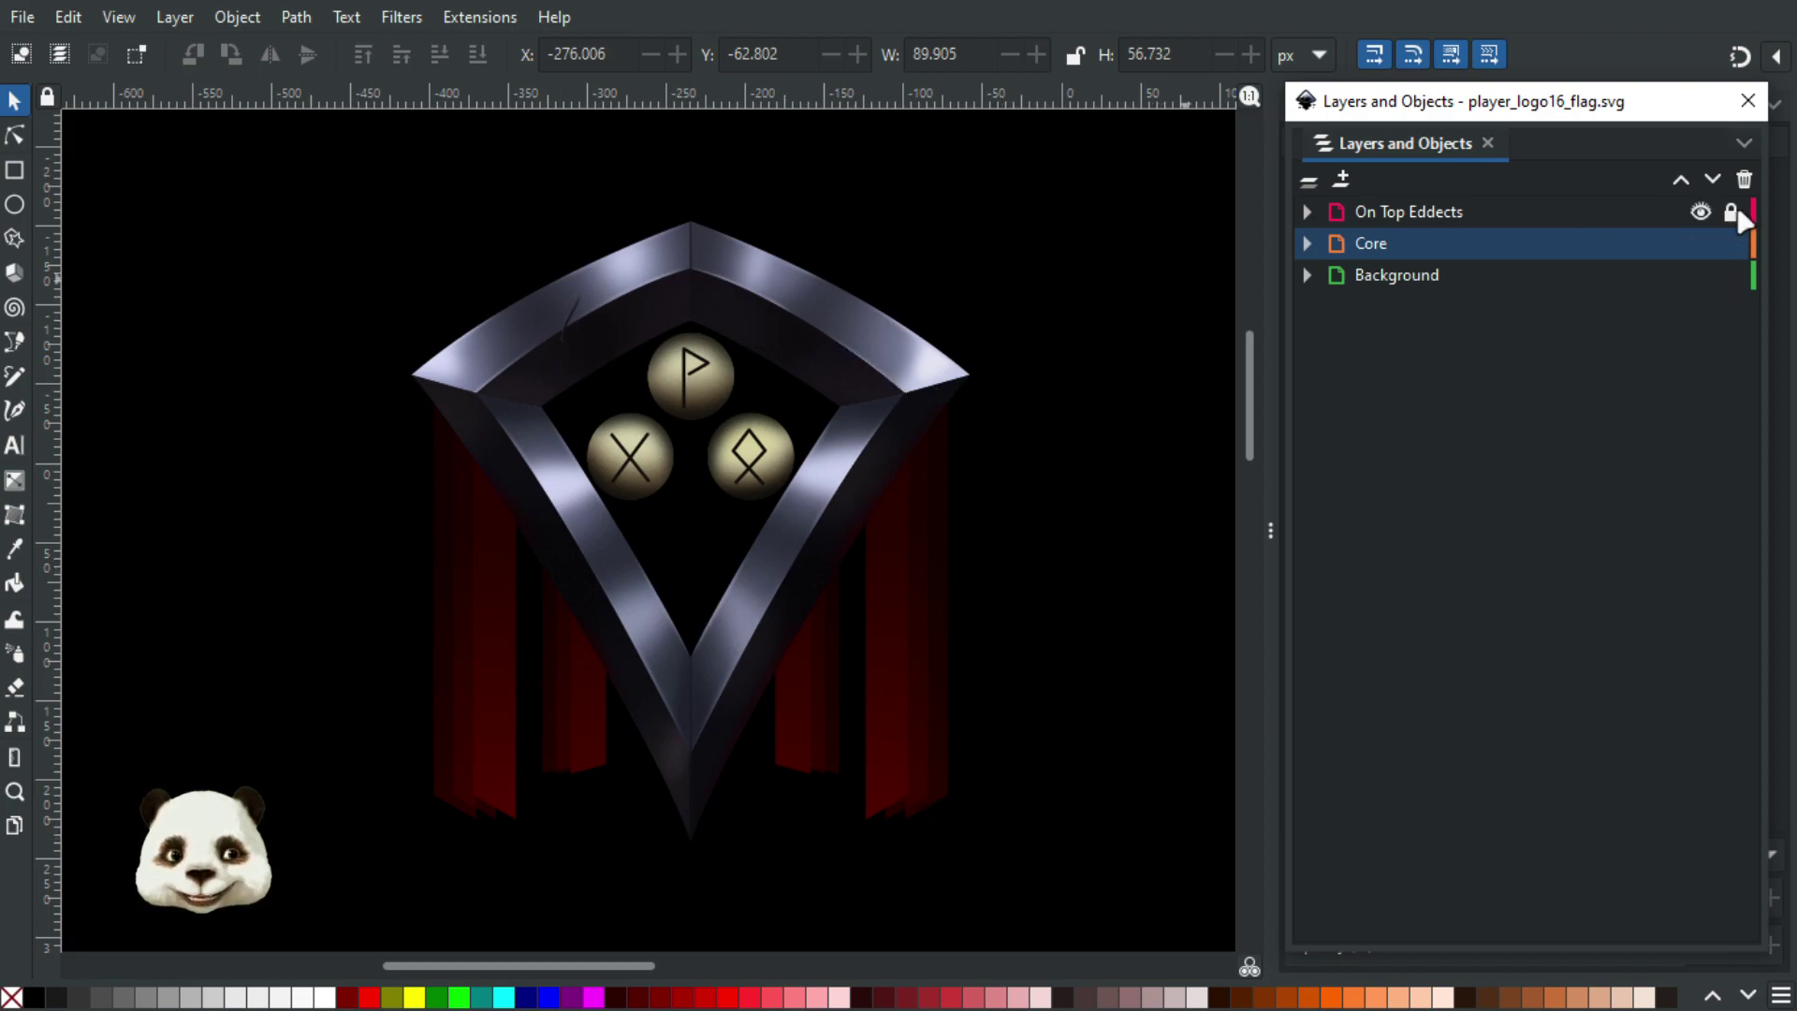
click(1702, 213)
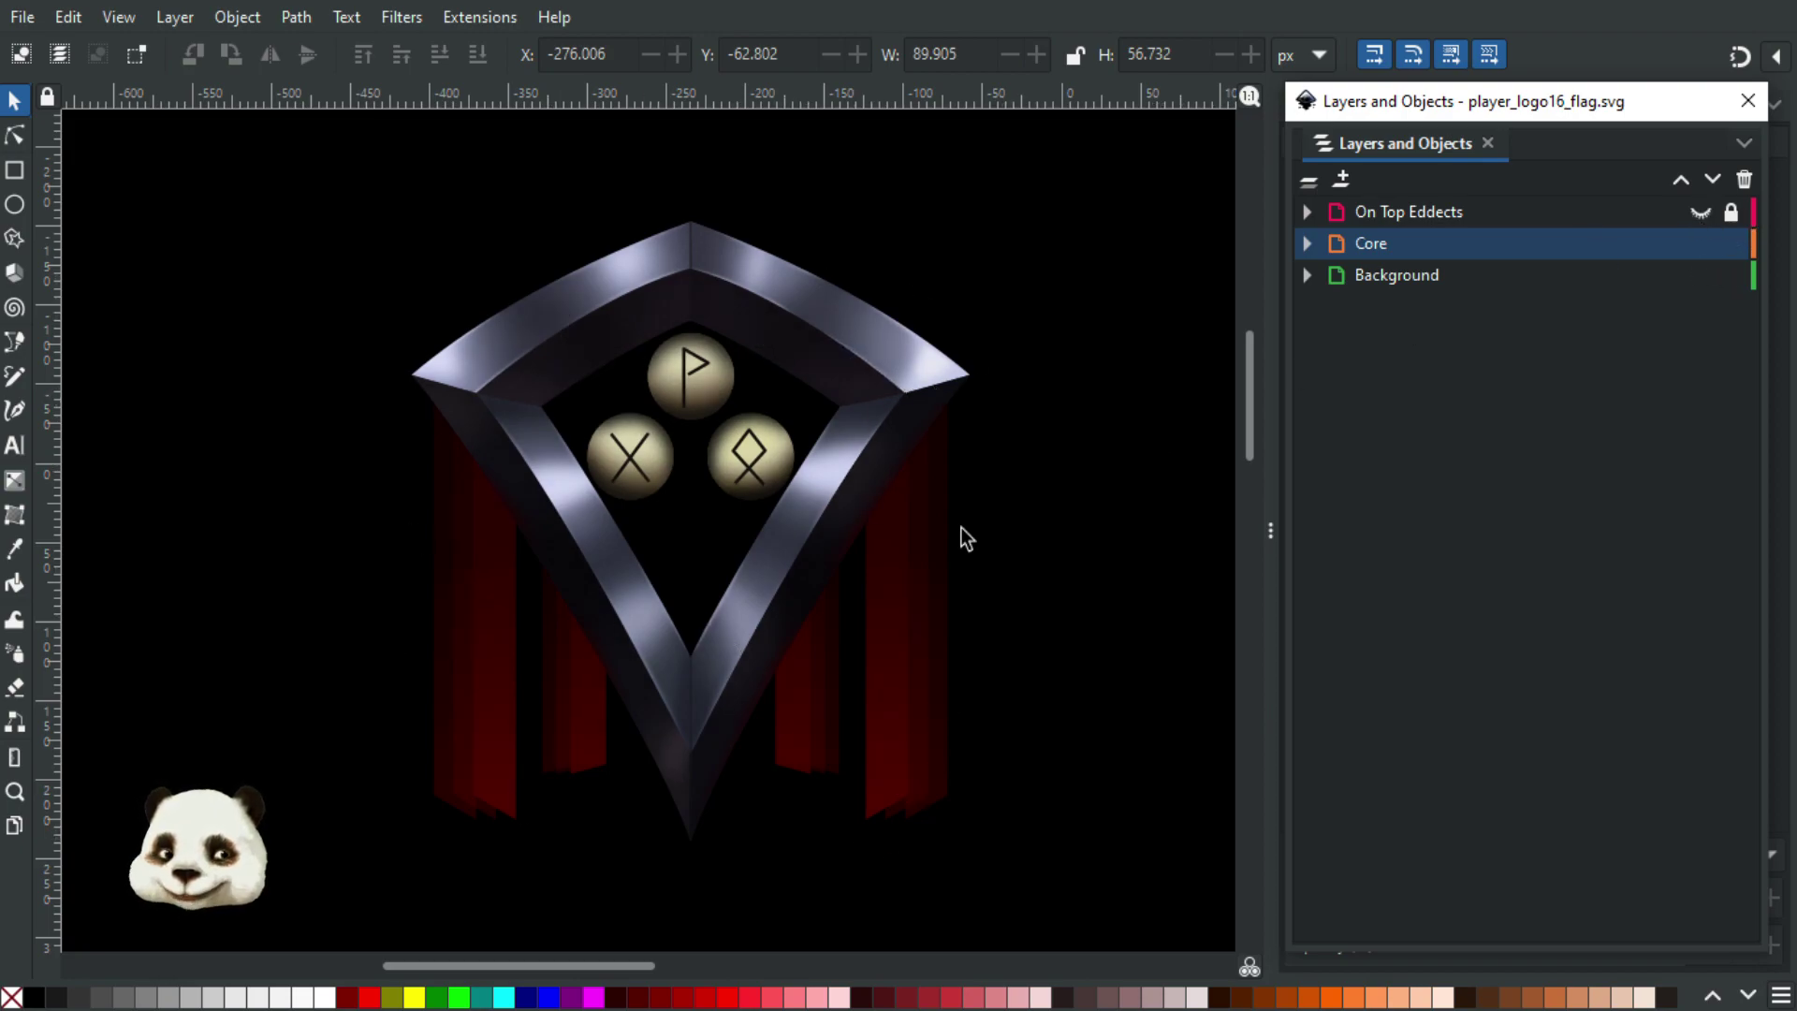
scroll(644, 631, up, 3)
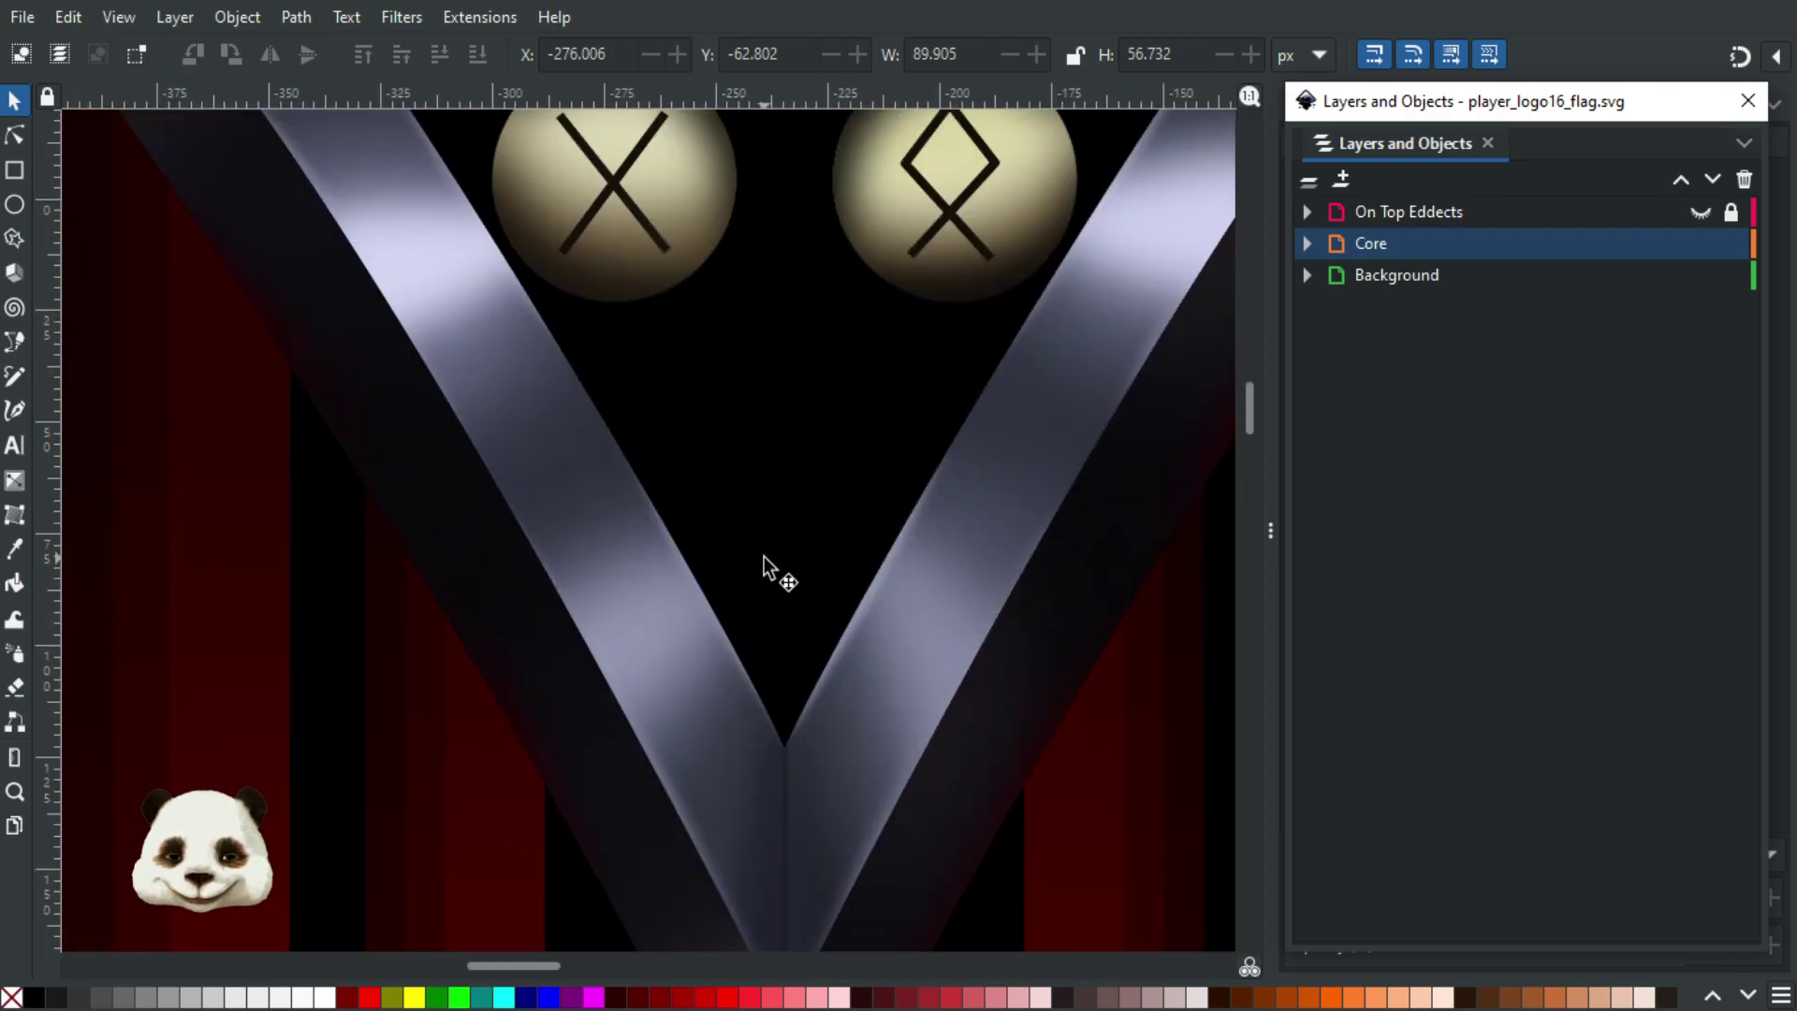
scroll(764, 556, down, 3)
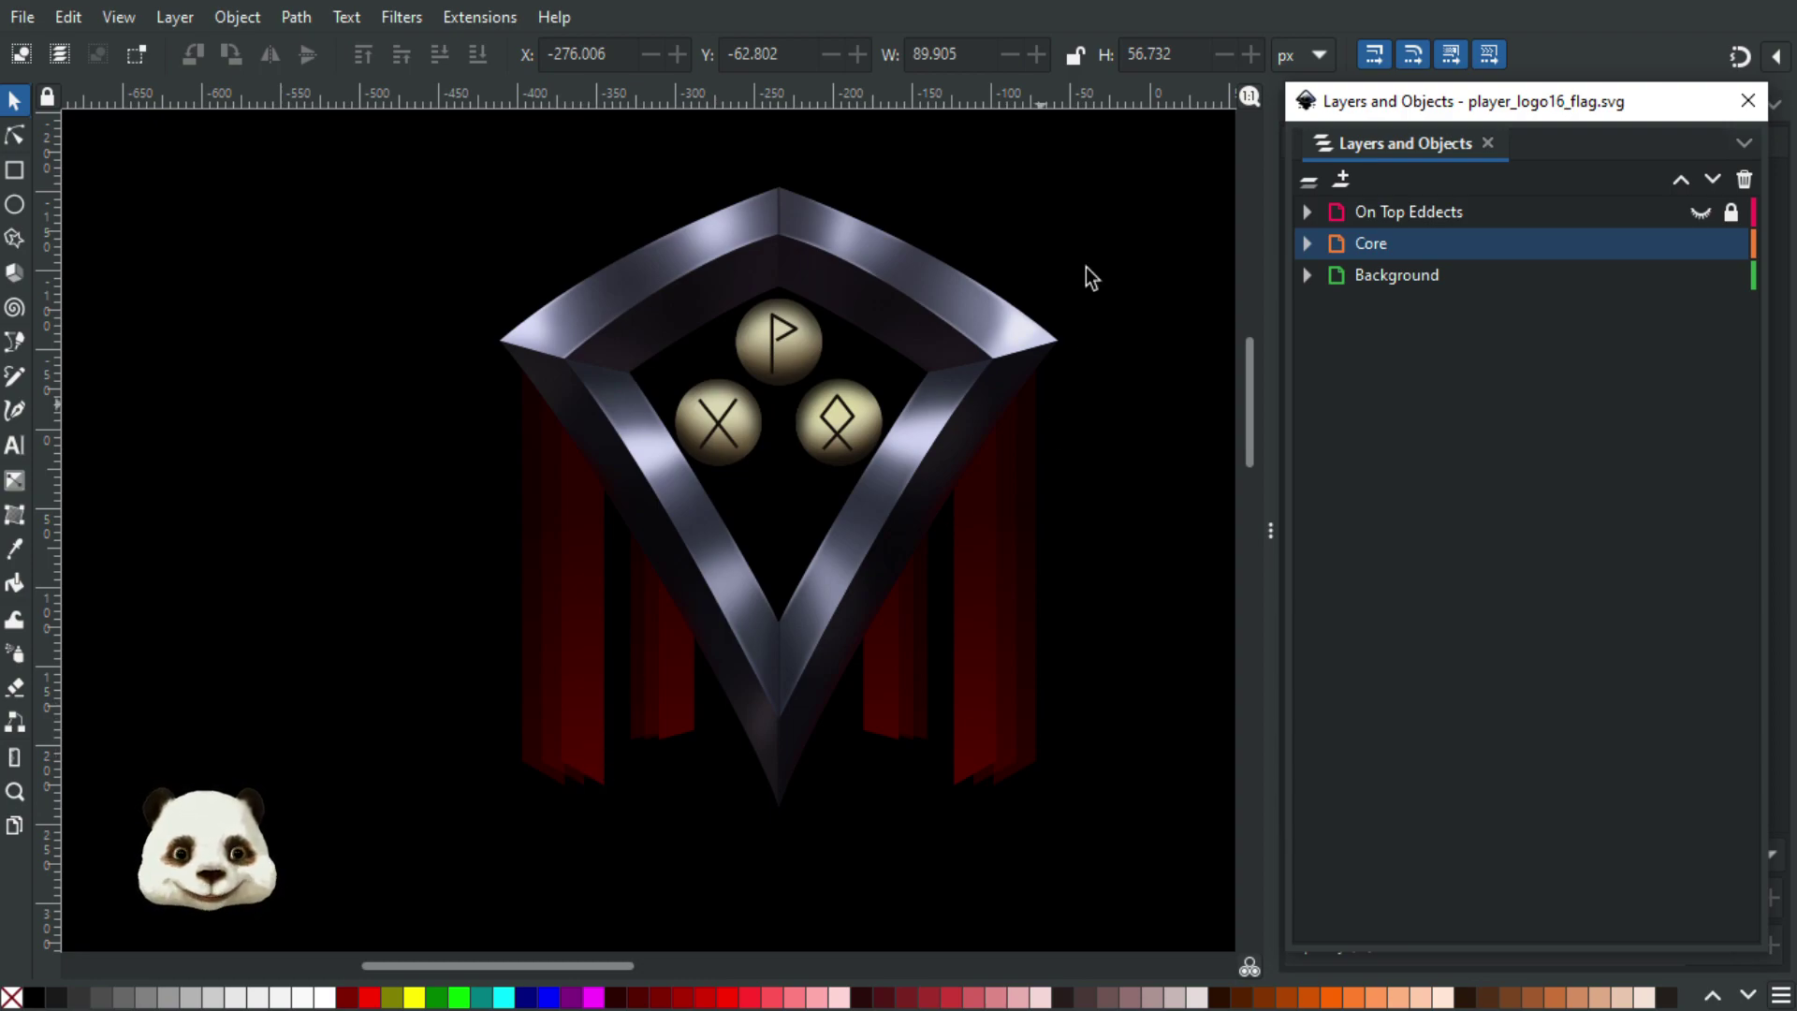
click(1002, 13)
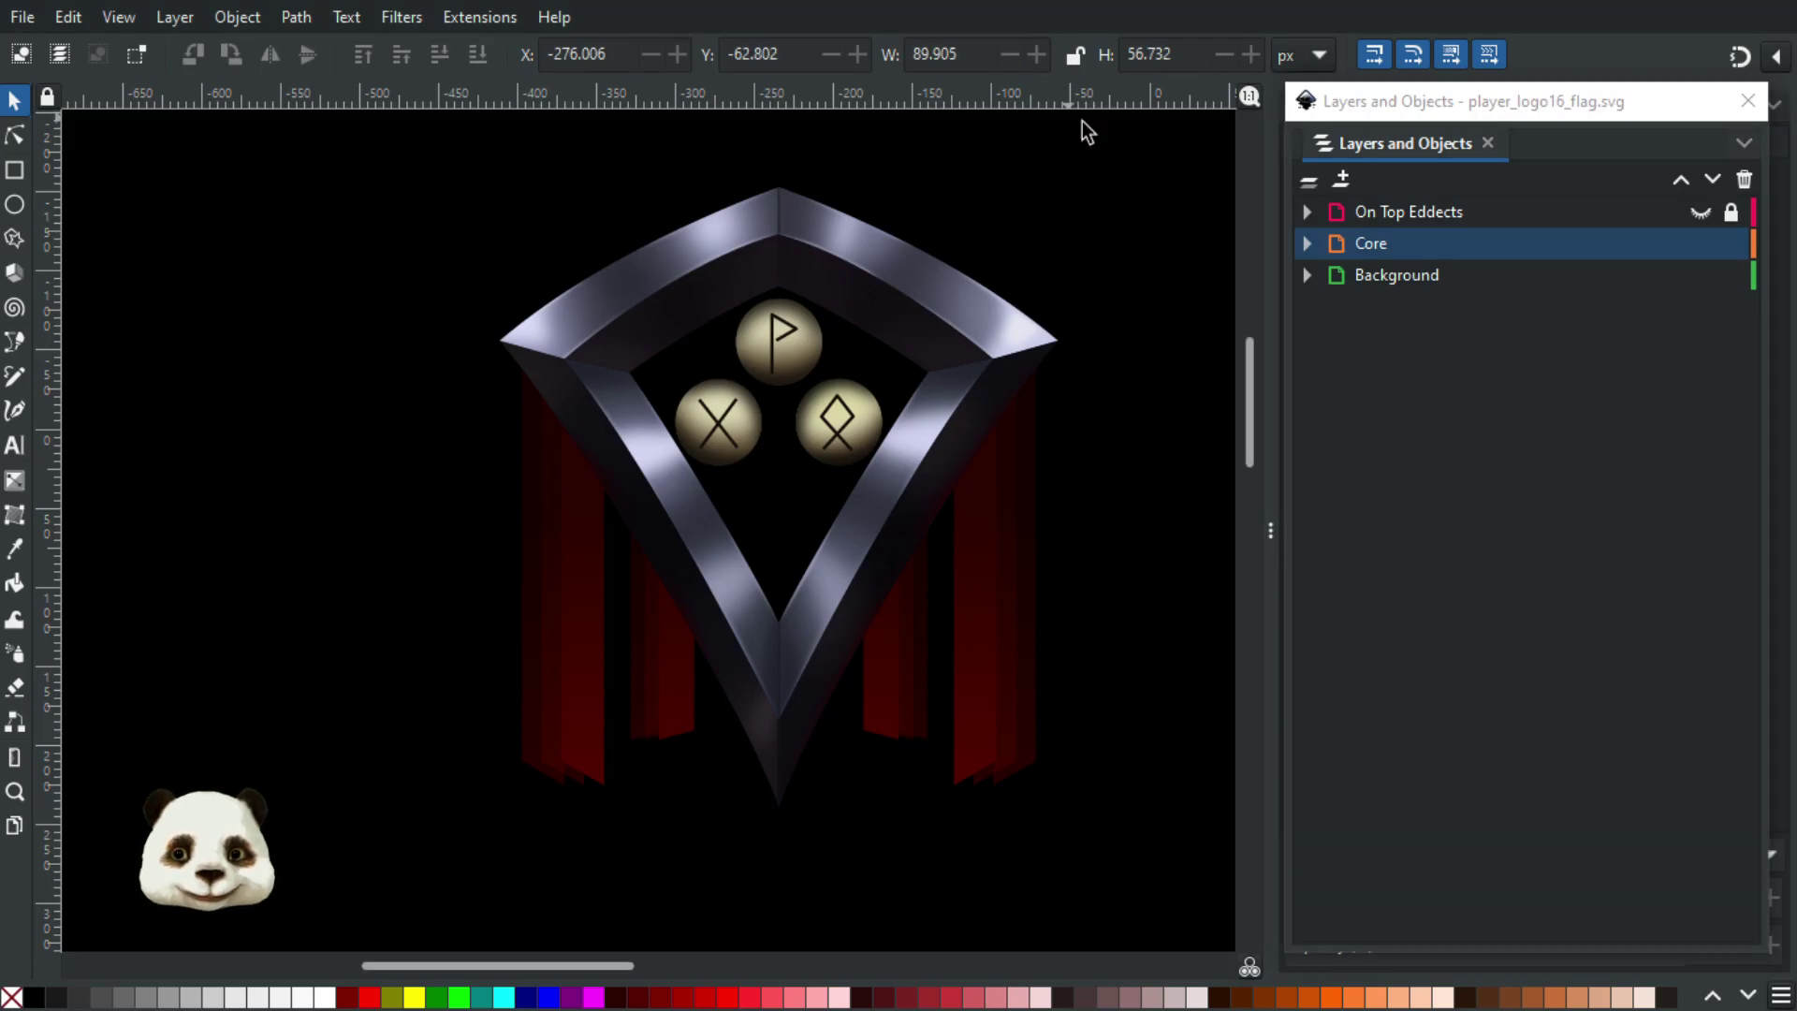
scroll(744, 317, up, 1)
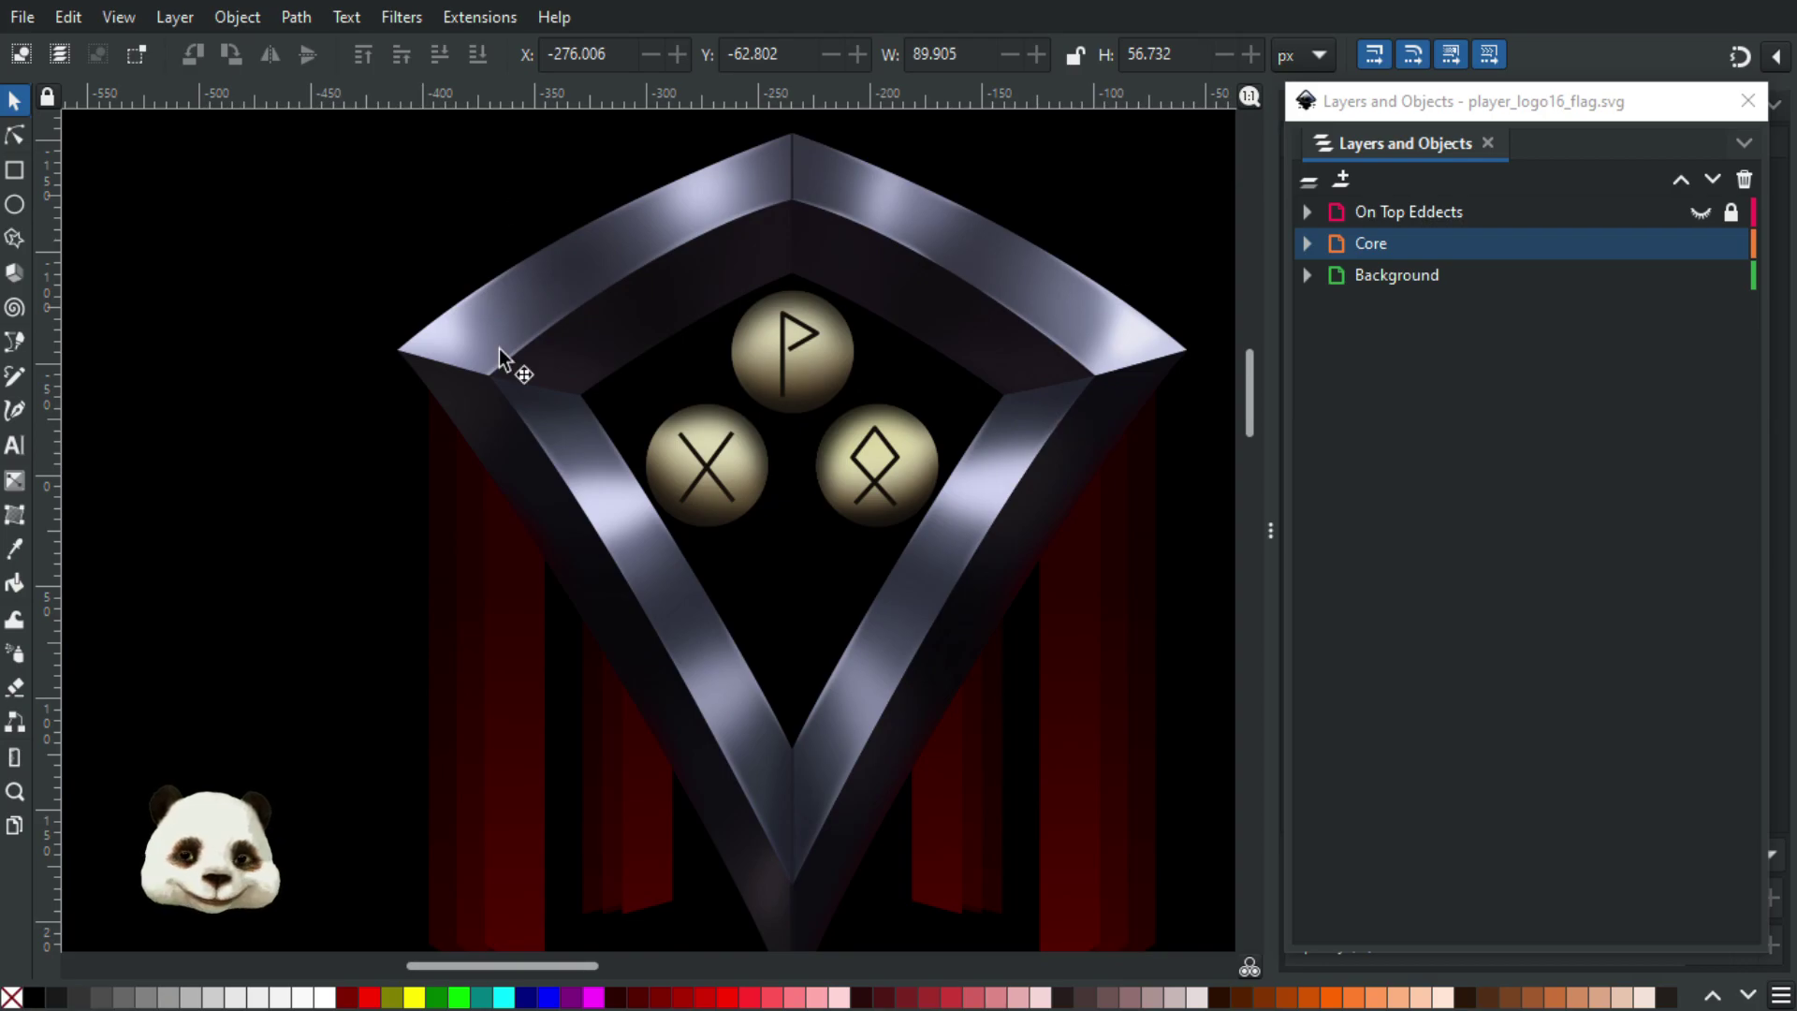
scroll(562, 603, down, 1)
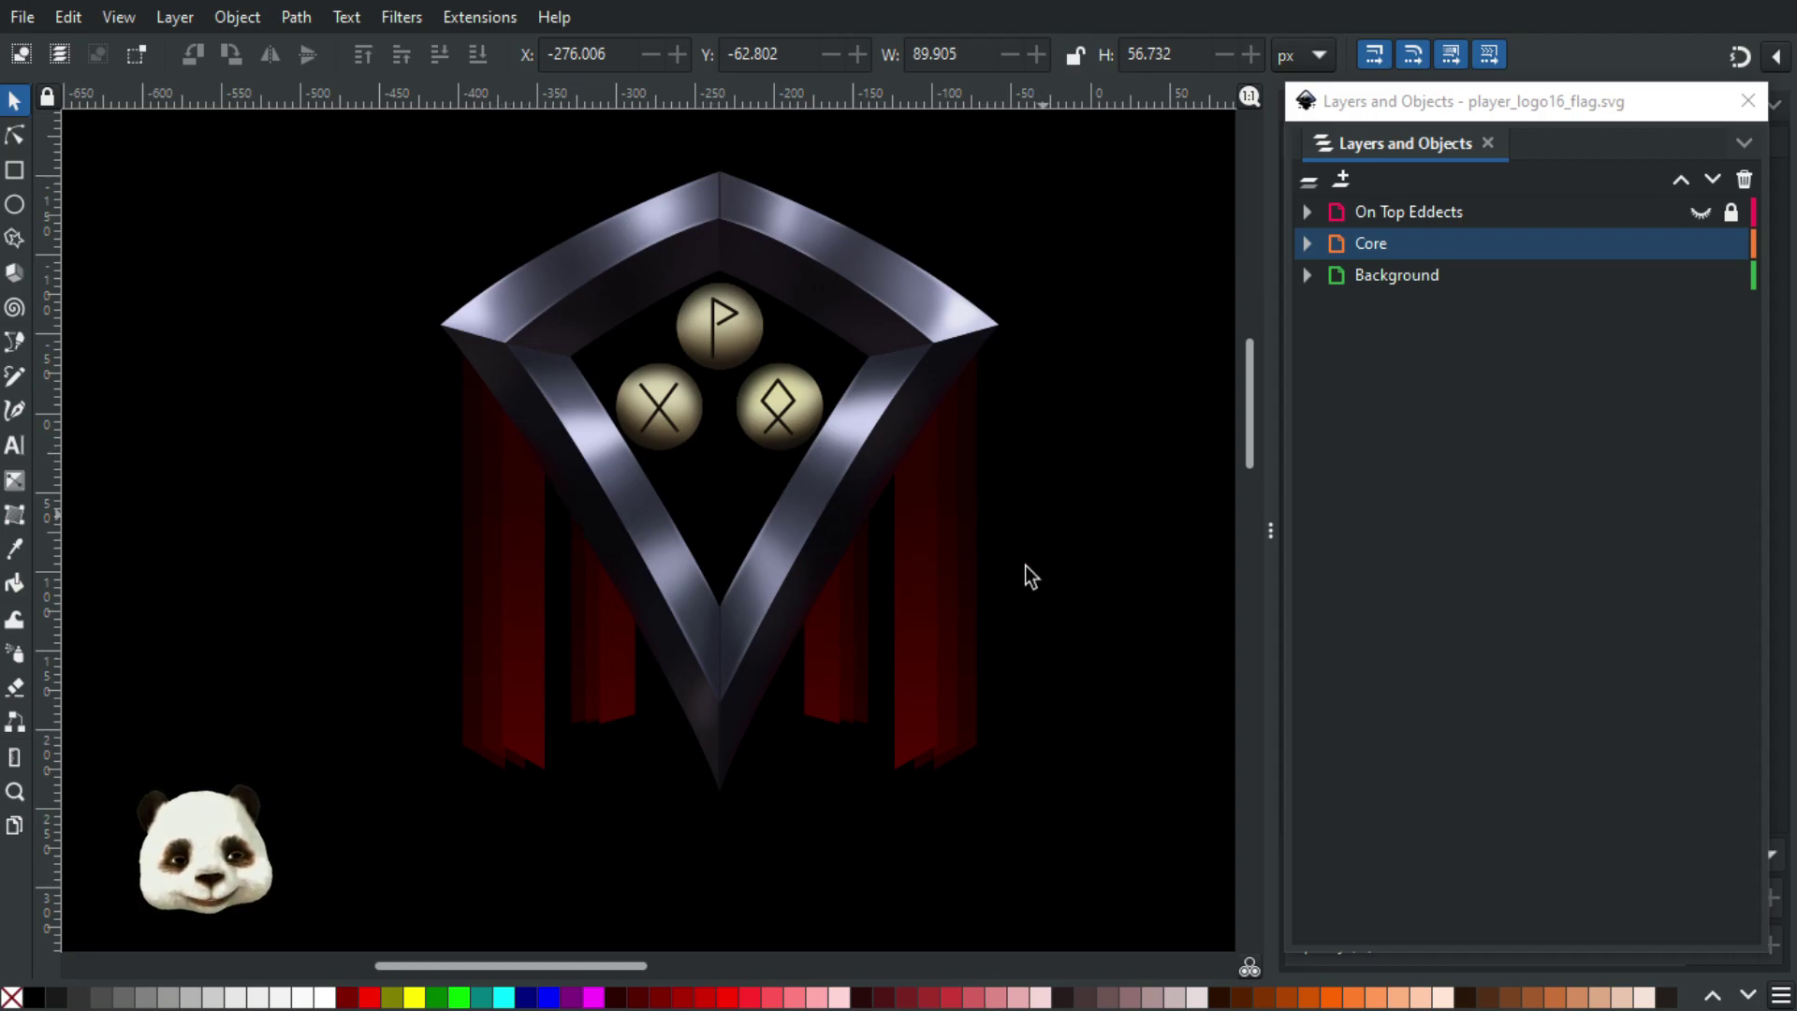
- Rename the group g57177 near the end of the Core layer as Holograms and collapse it
click(1307, 243)
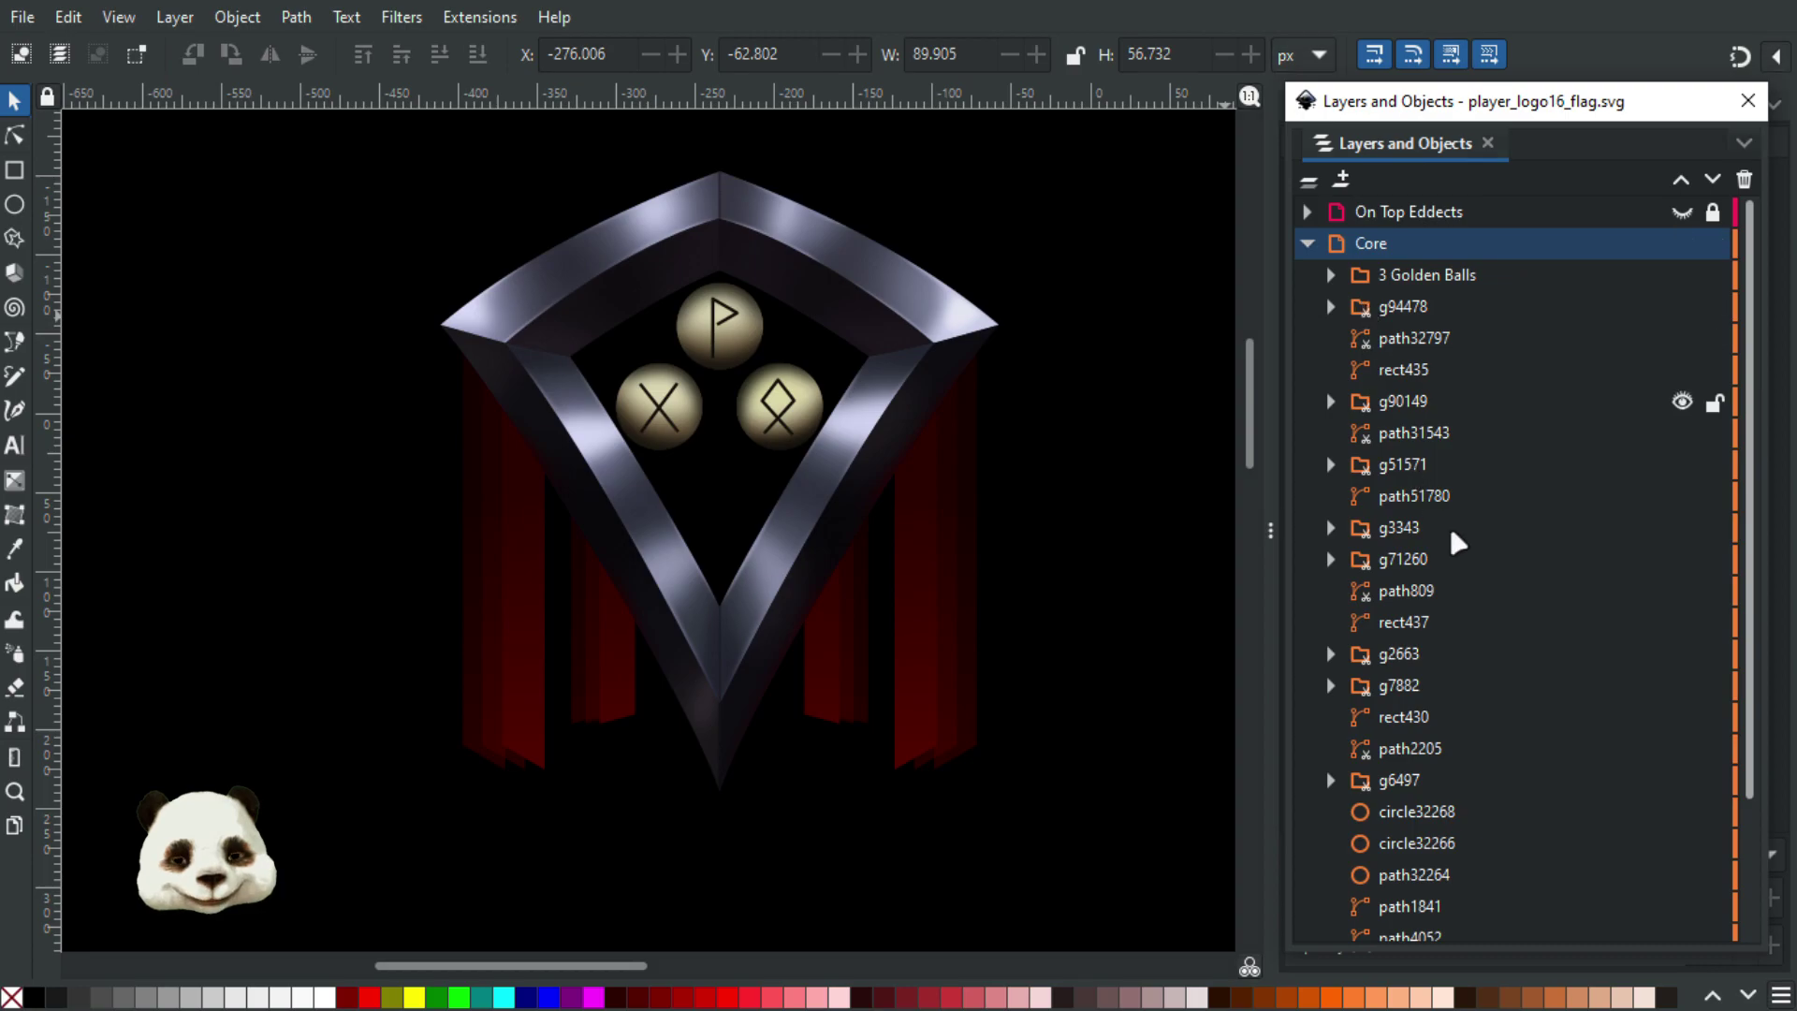
scroll(1457, 543, down, 3)
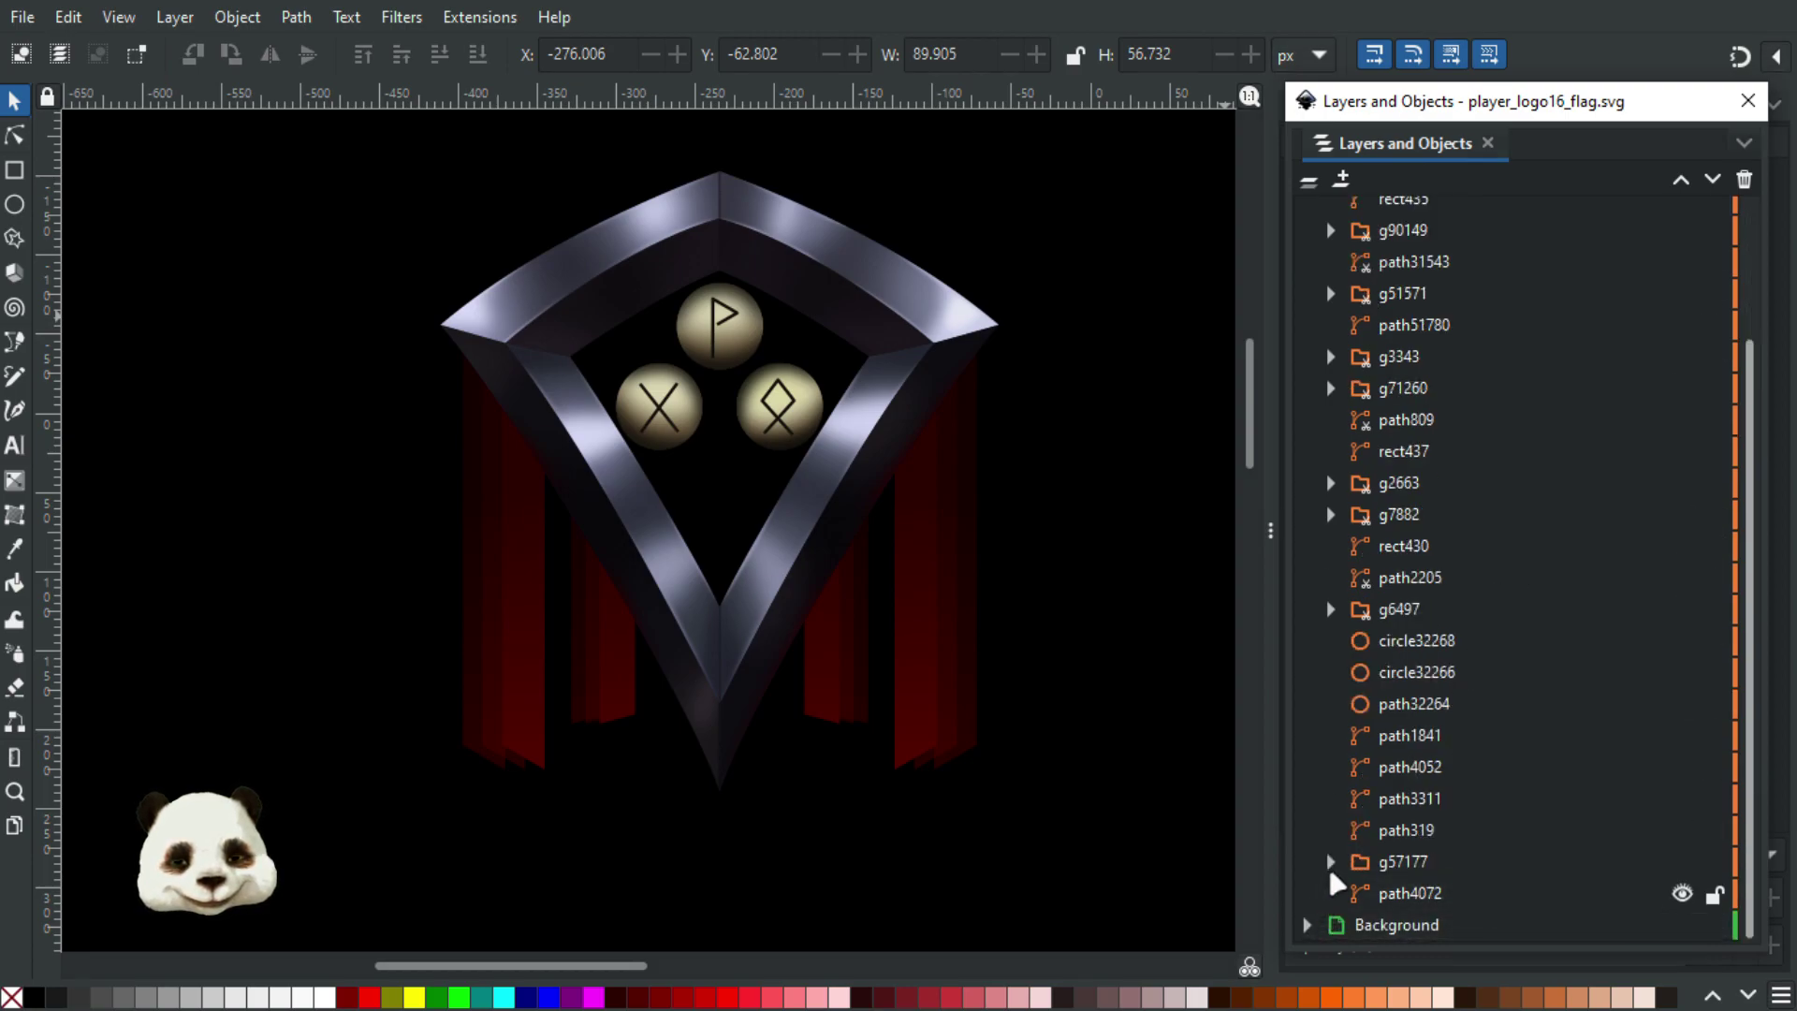
scroll(1395, 534, up, 3)
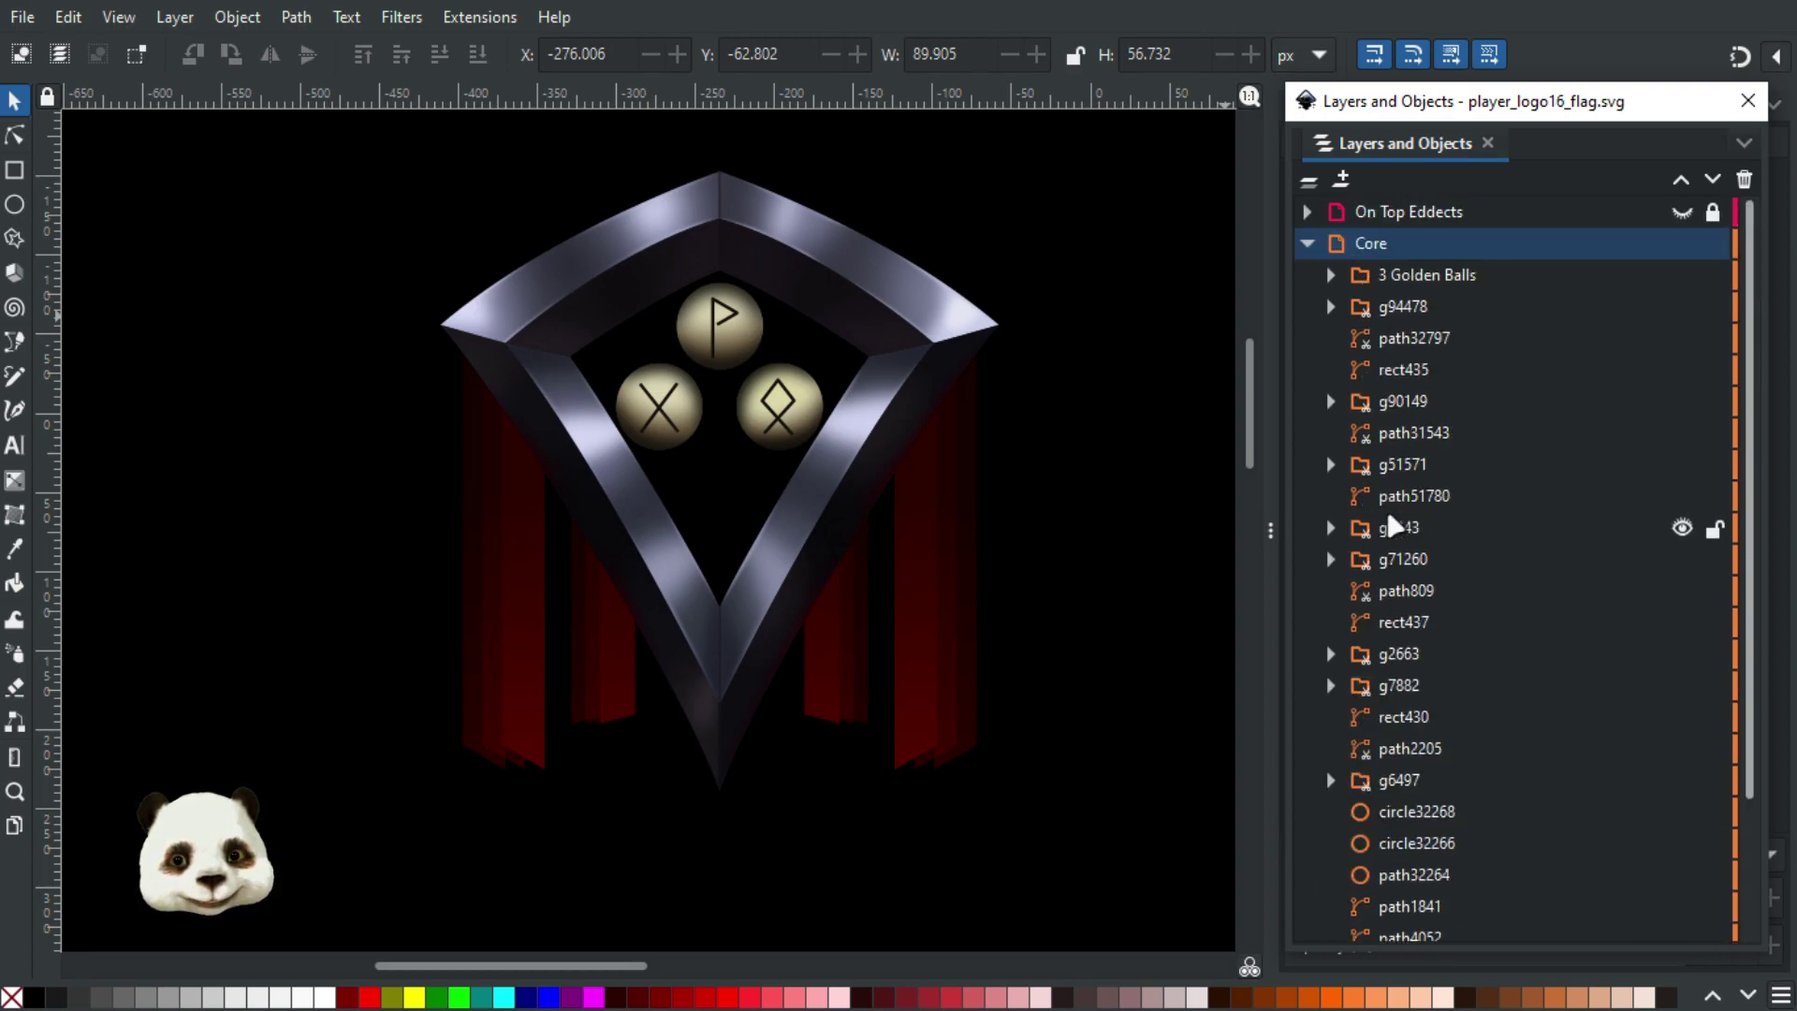
scroll(1423, 552, down, 3)
click(1488, 863)
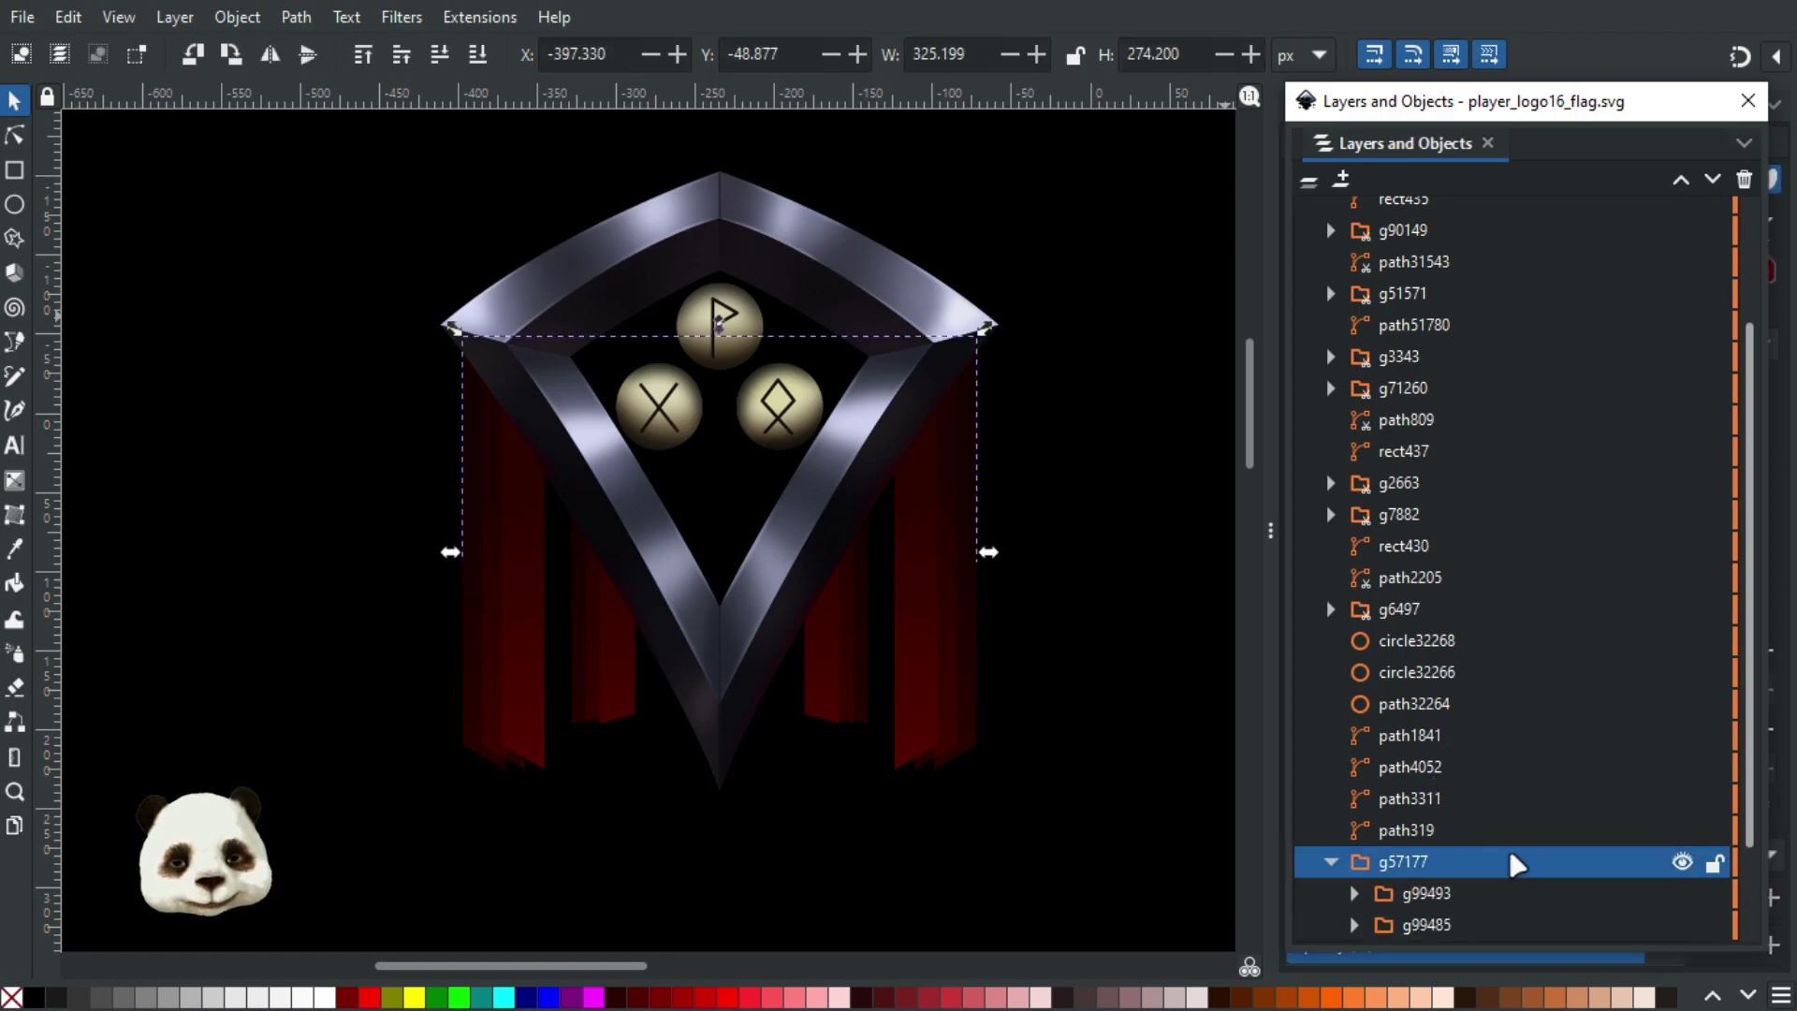
double_click(1400, 859)
text(Holograms)
key(Return)
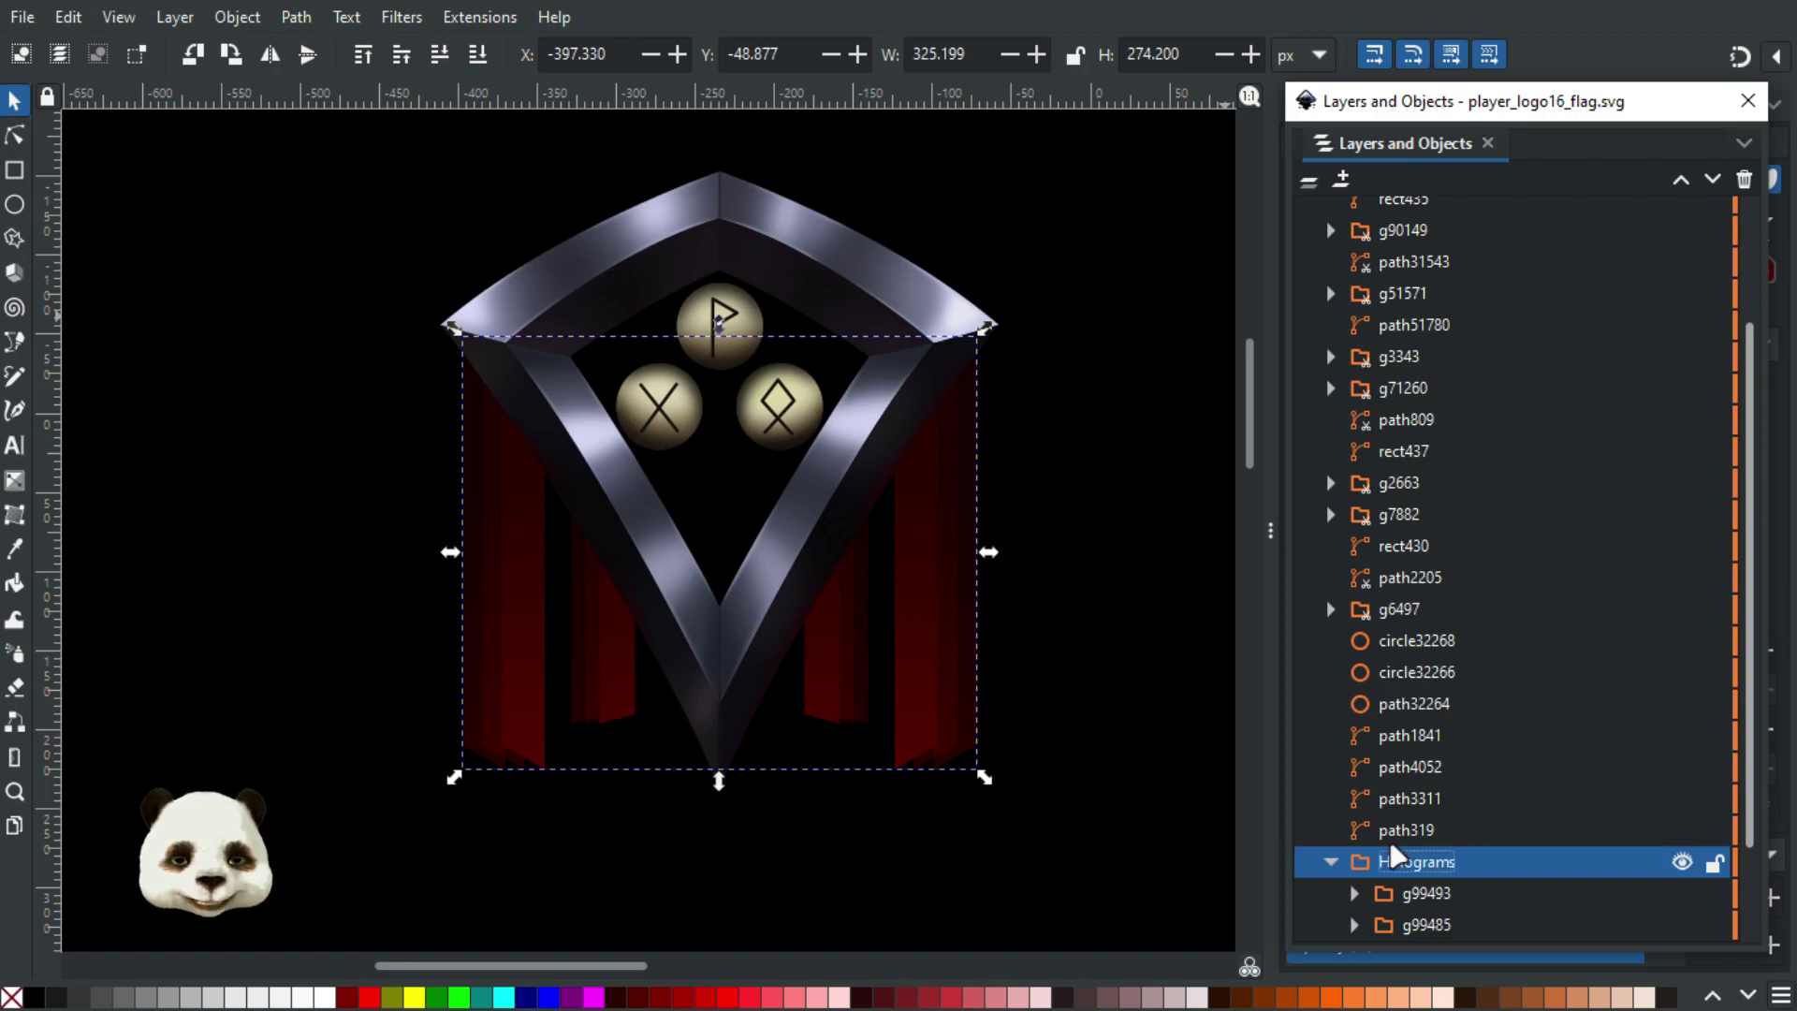
click(1331, 861)
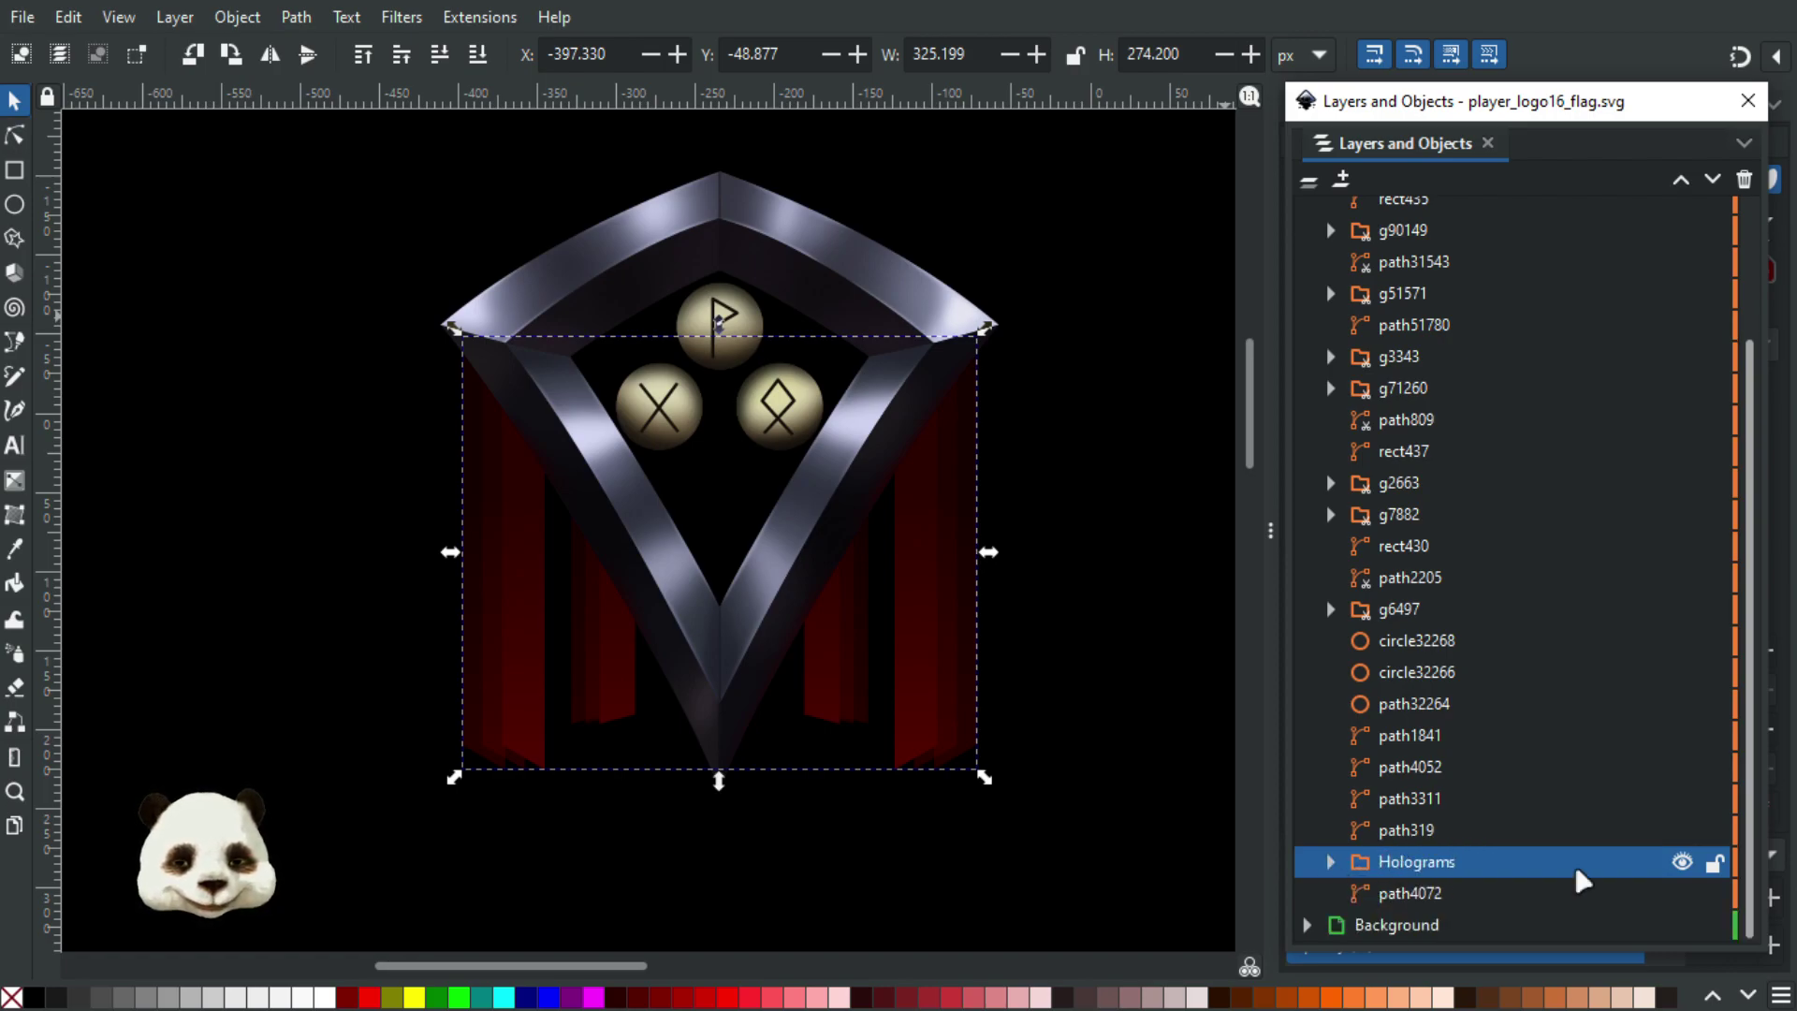
- Compare the logo with the Holograms group hidden and shown again, and locate path4072 on the canvas
click(1683, 863)
click(1118, 664)
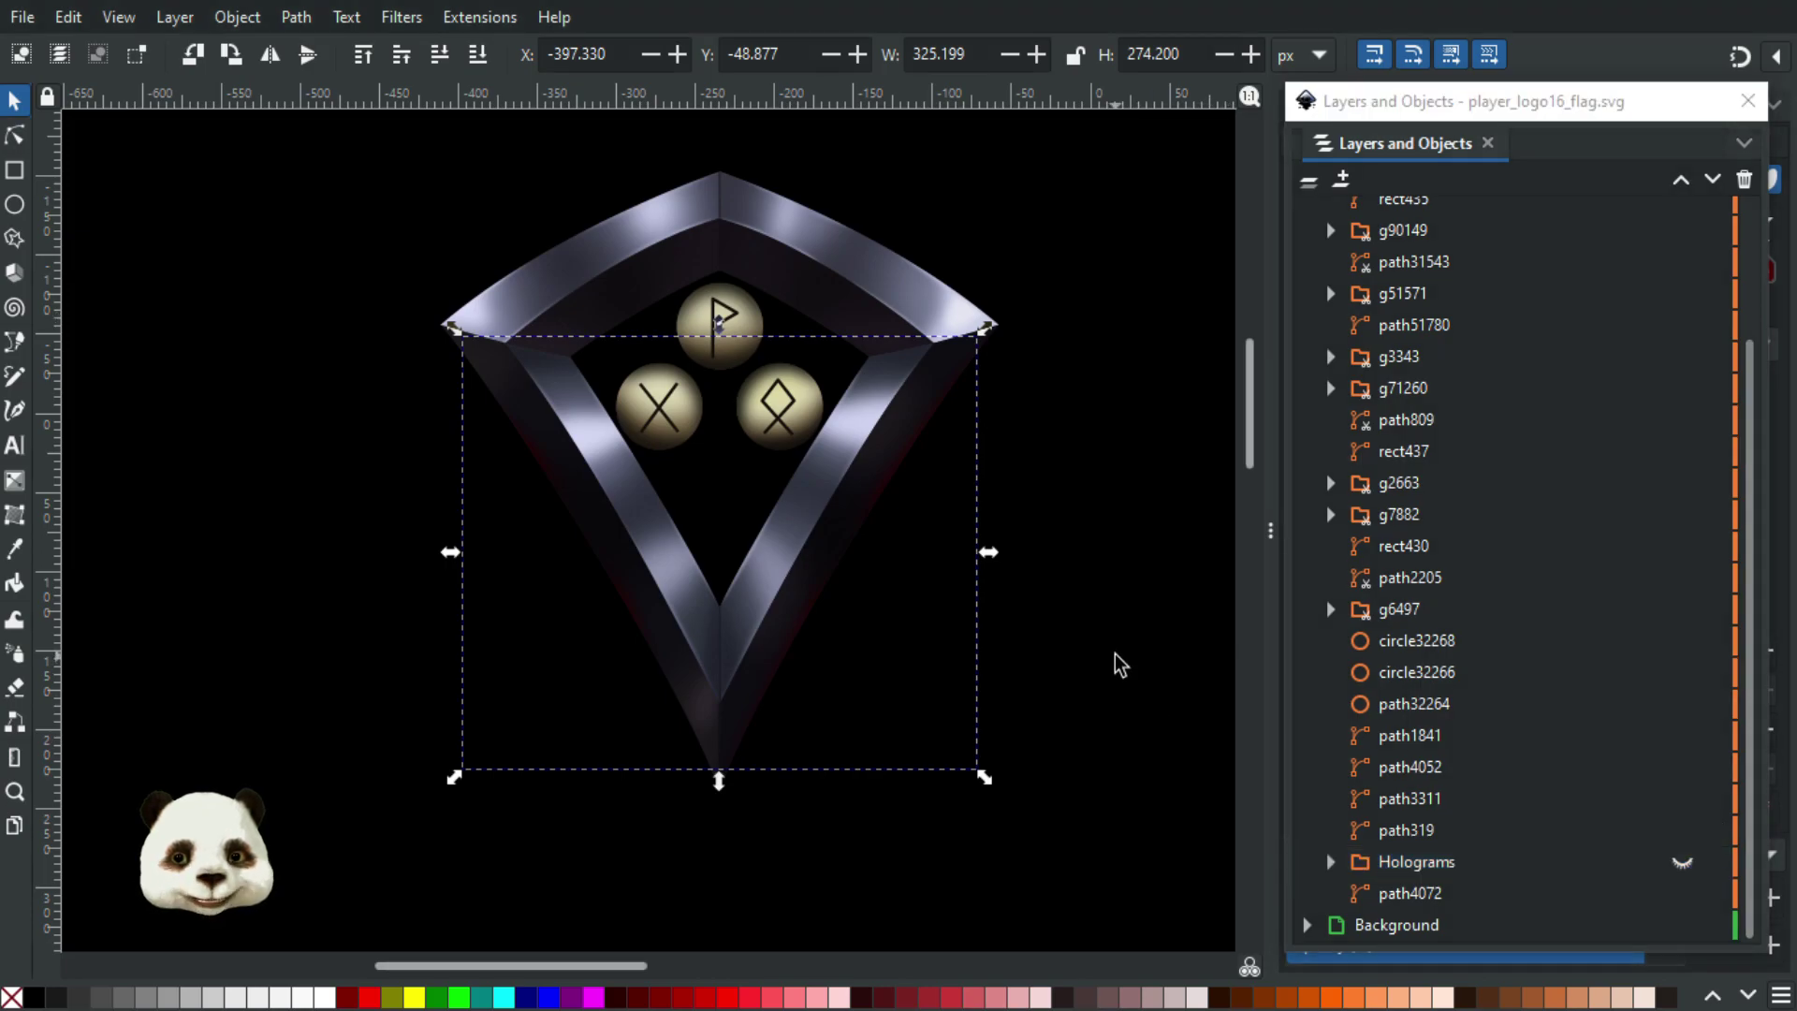
scroll(1119, 664, down, 1)
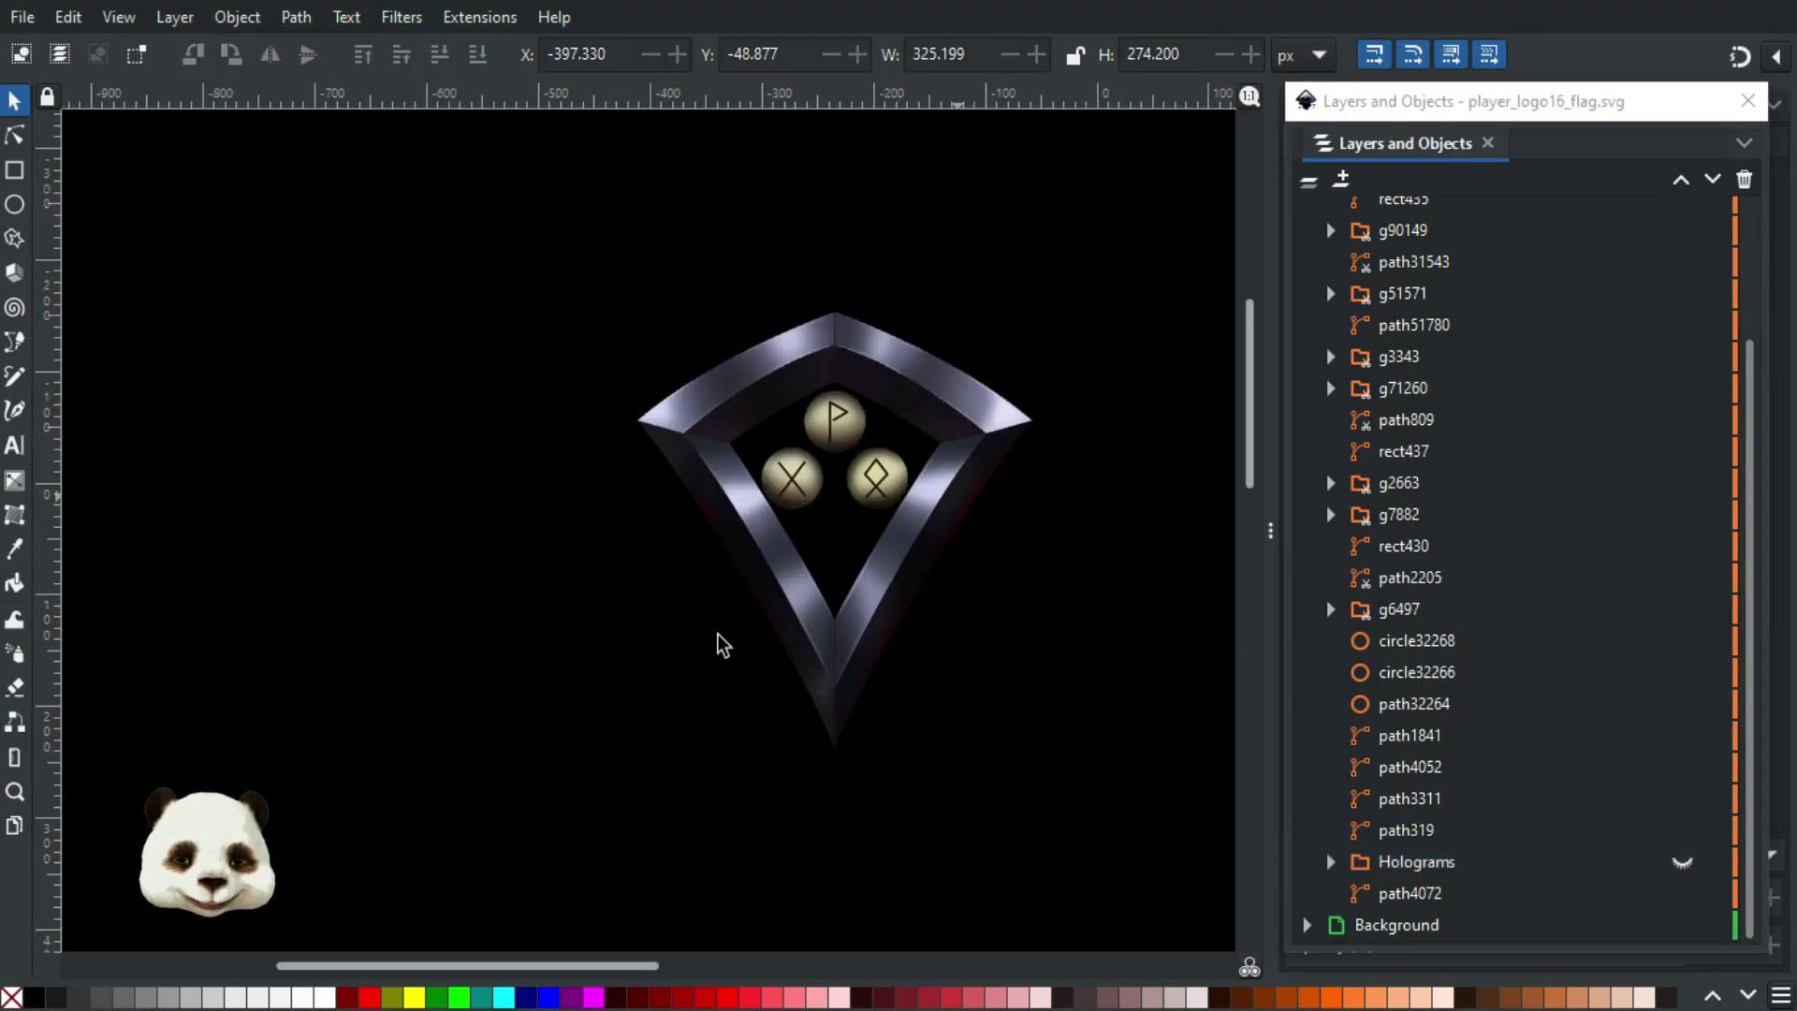
scroll(992, 682, down, 1)
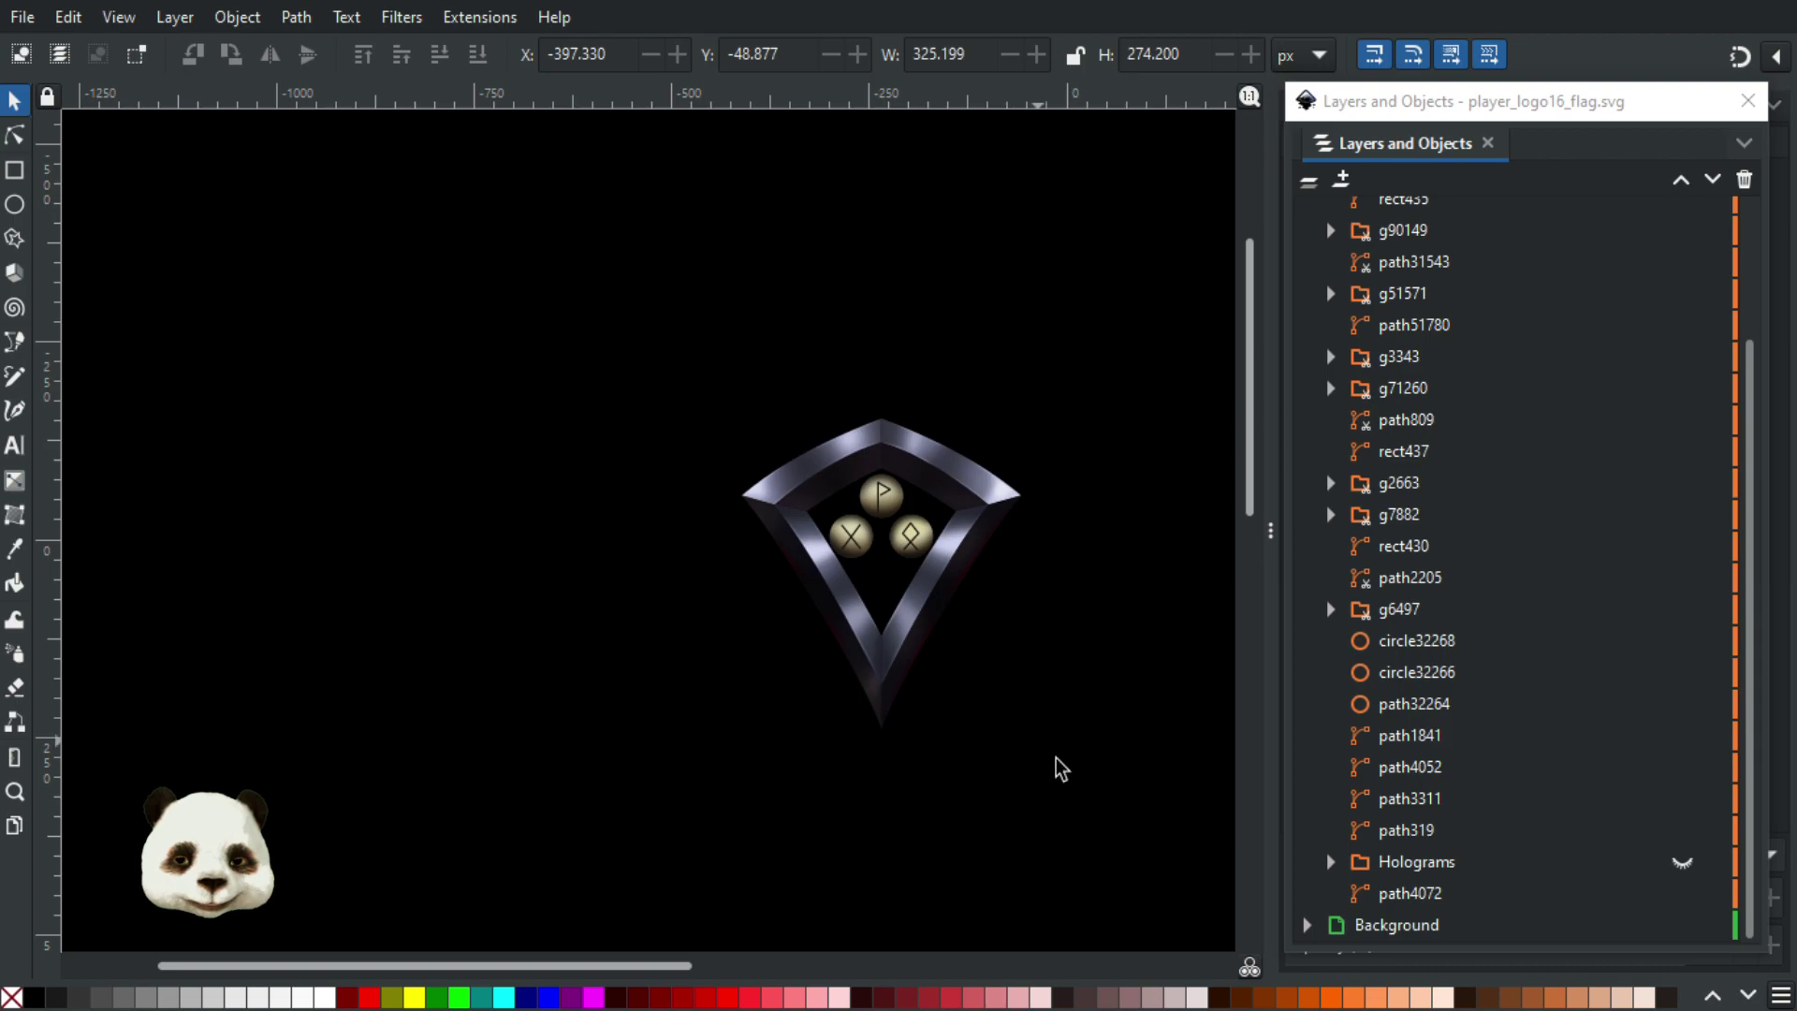
drag(1083, 666, 933, 667)
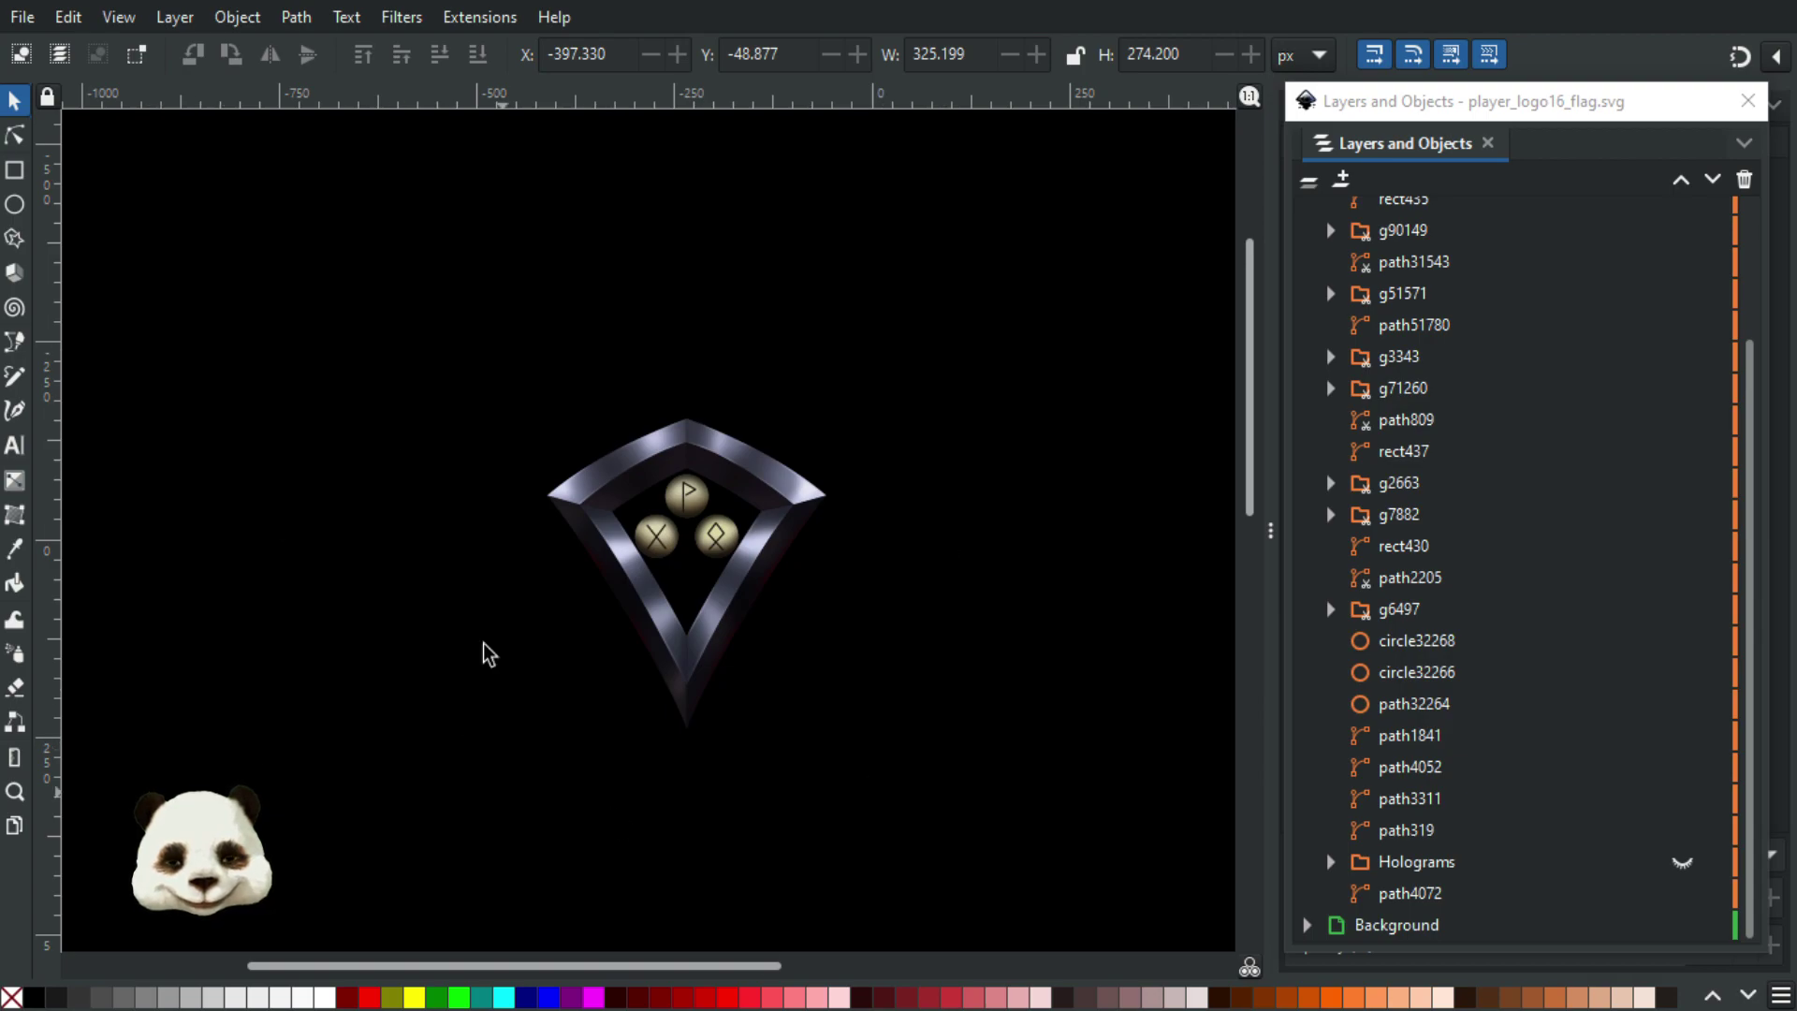
click(1683, 865)
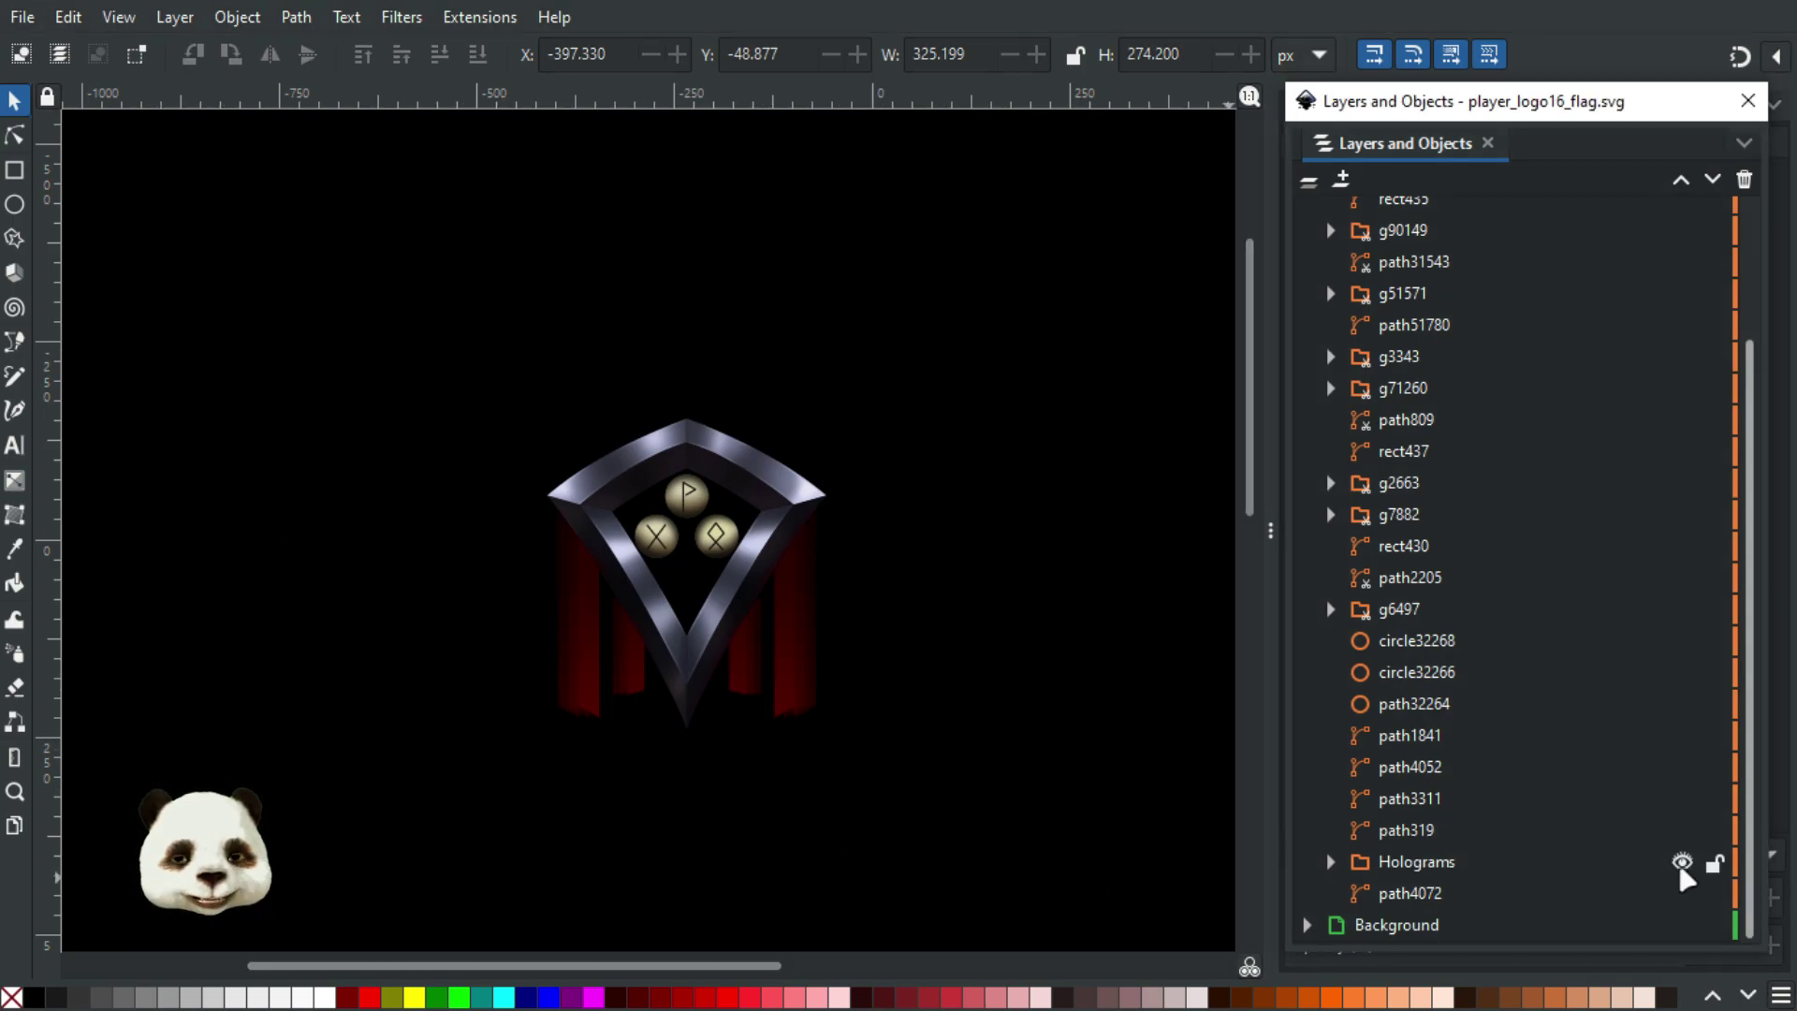
scroll(756, 819, up, 1)
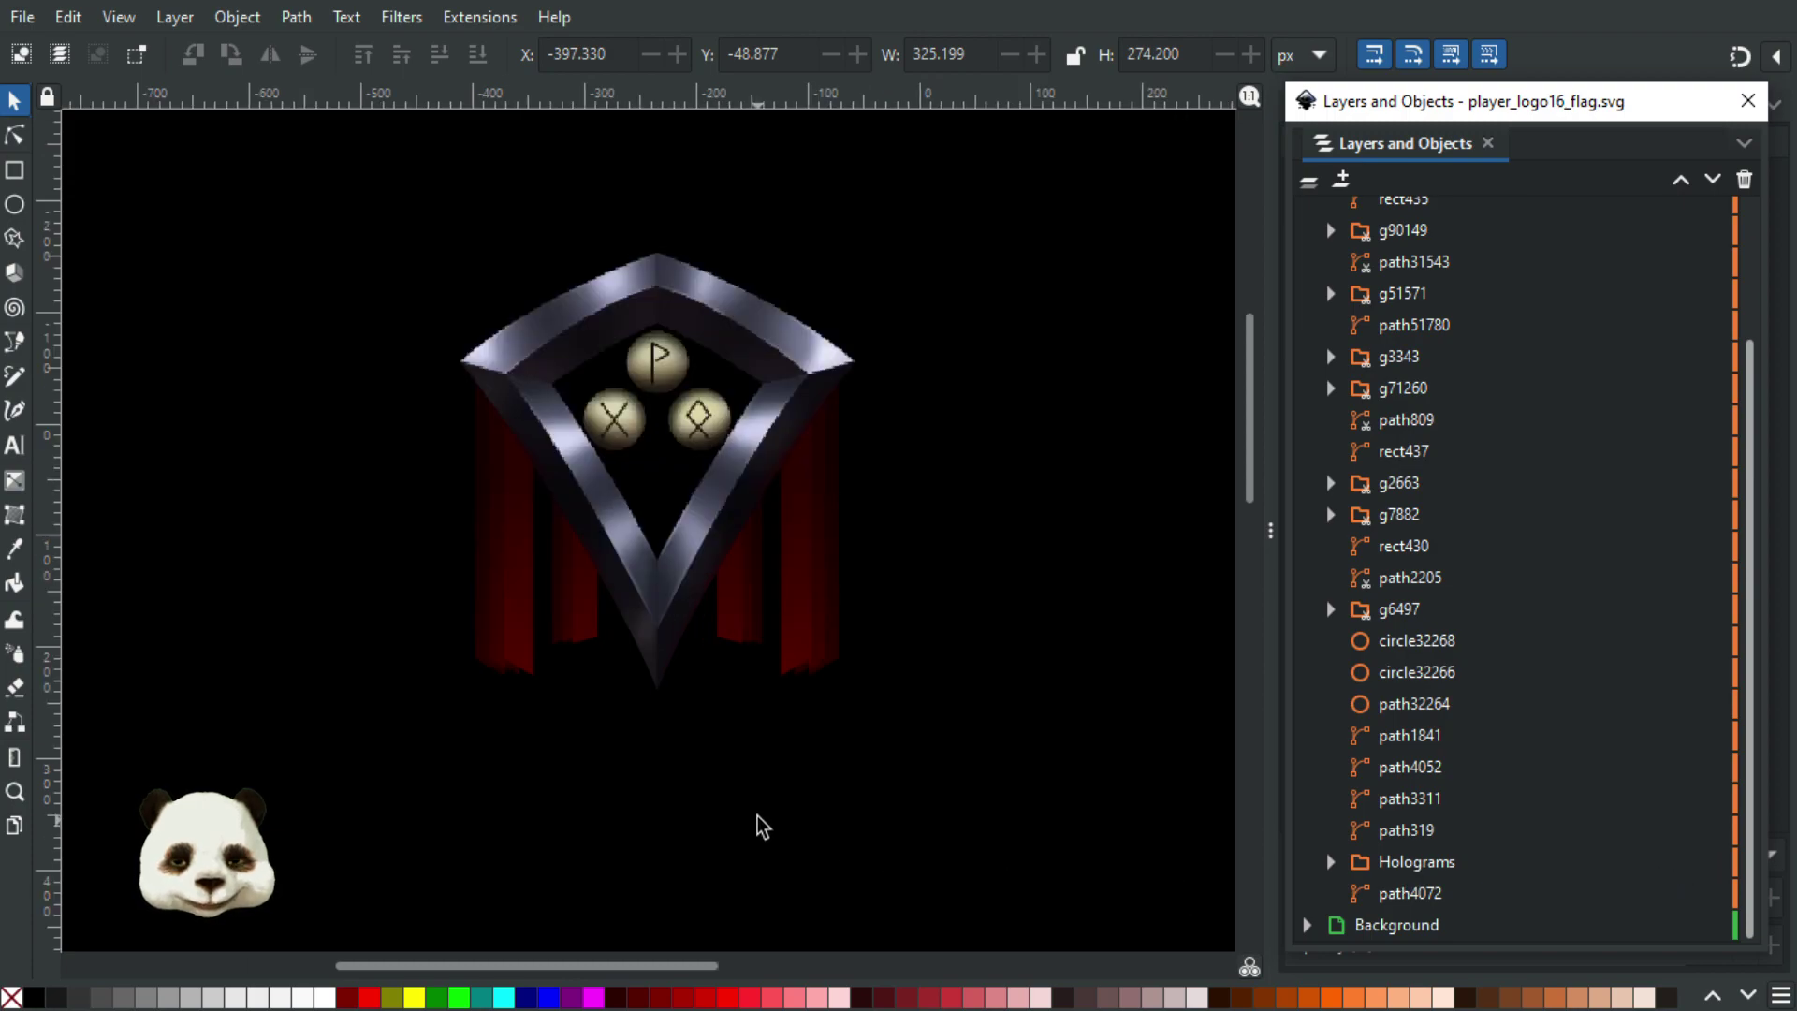
click(1432, 900)
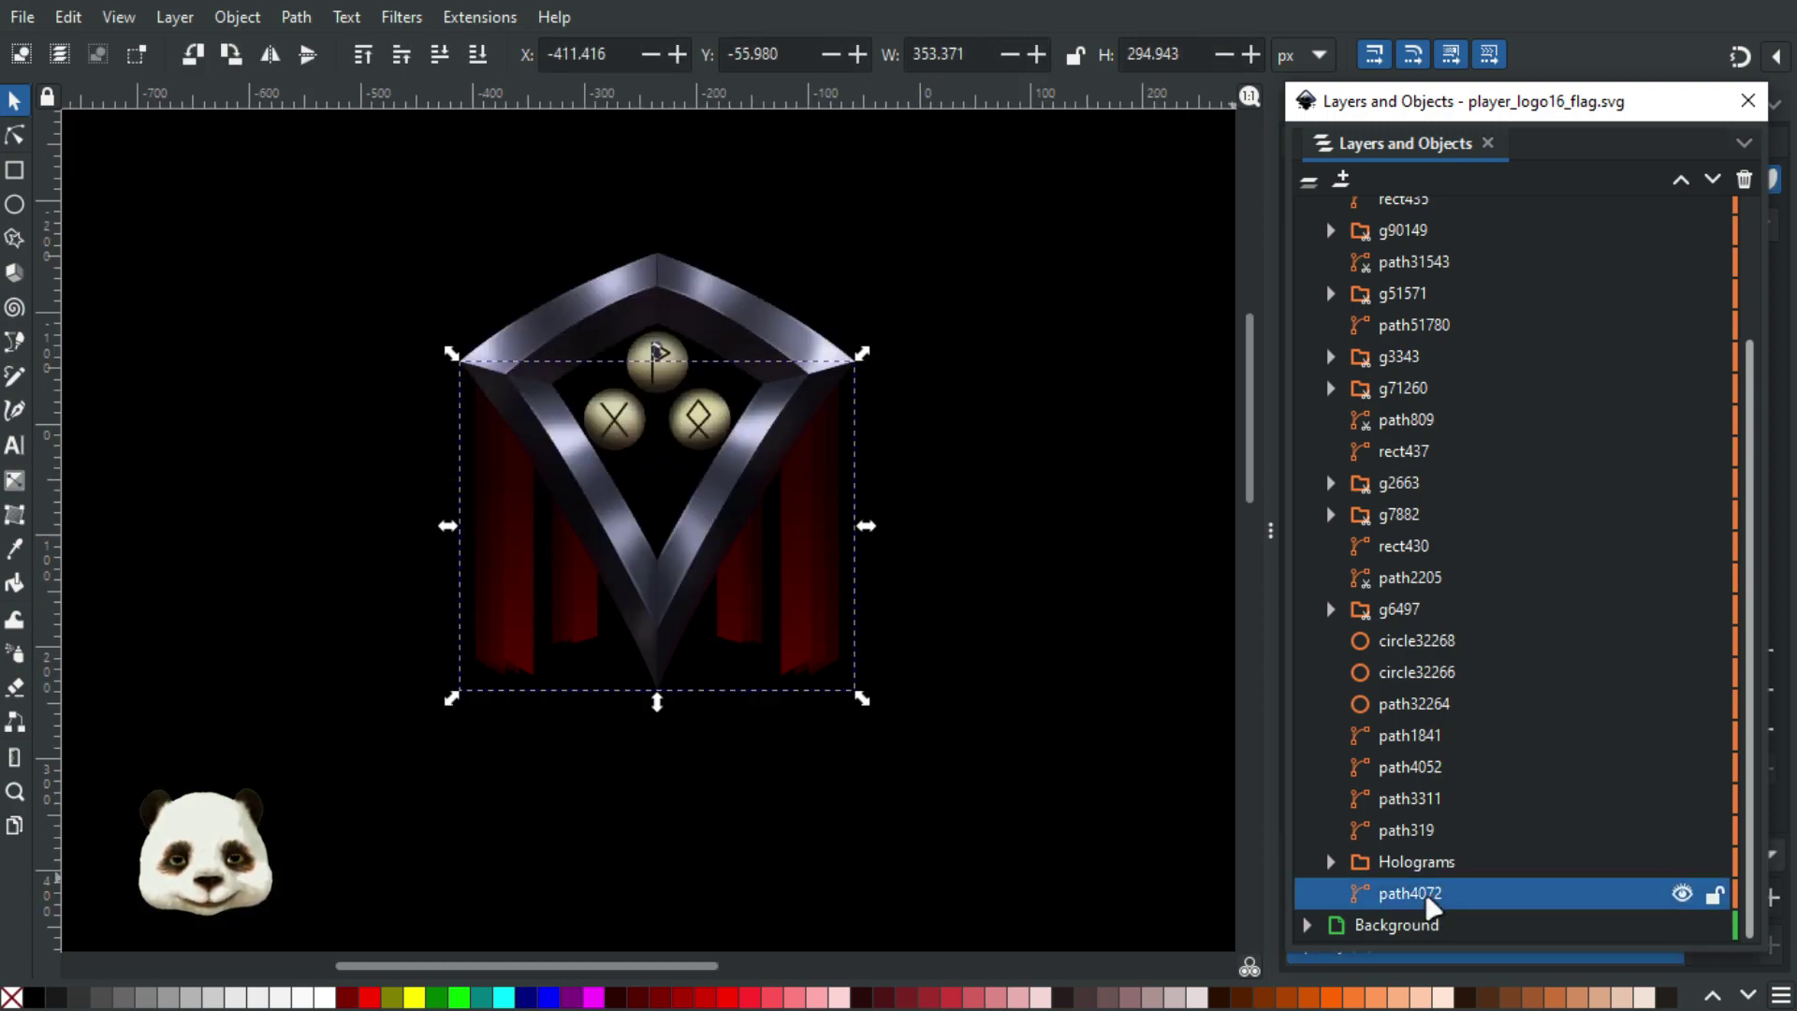
click(1033, 673)
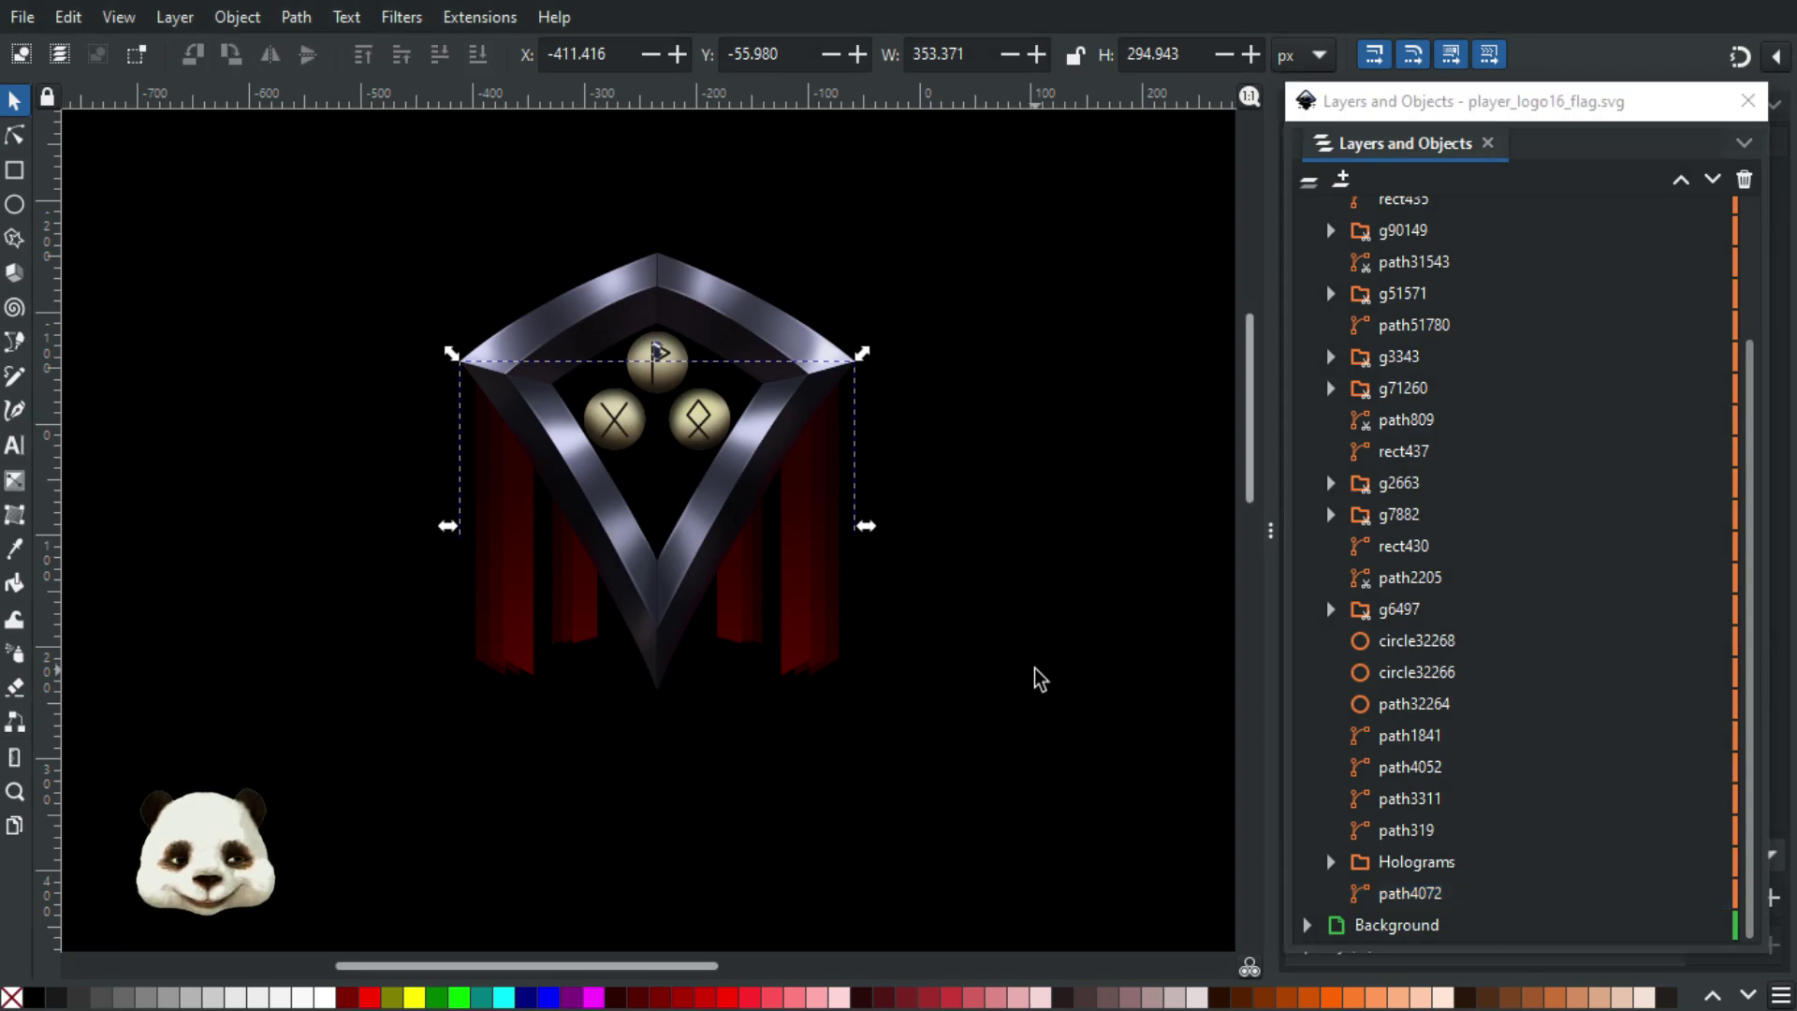
- Examine the metallic frame's lower tip and left corner, the rune balls and the red banners, both close up and as a whole
scroll(644, 519, up, 2)
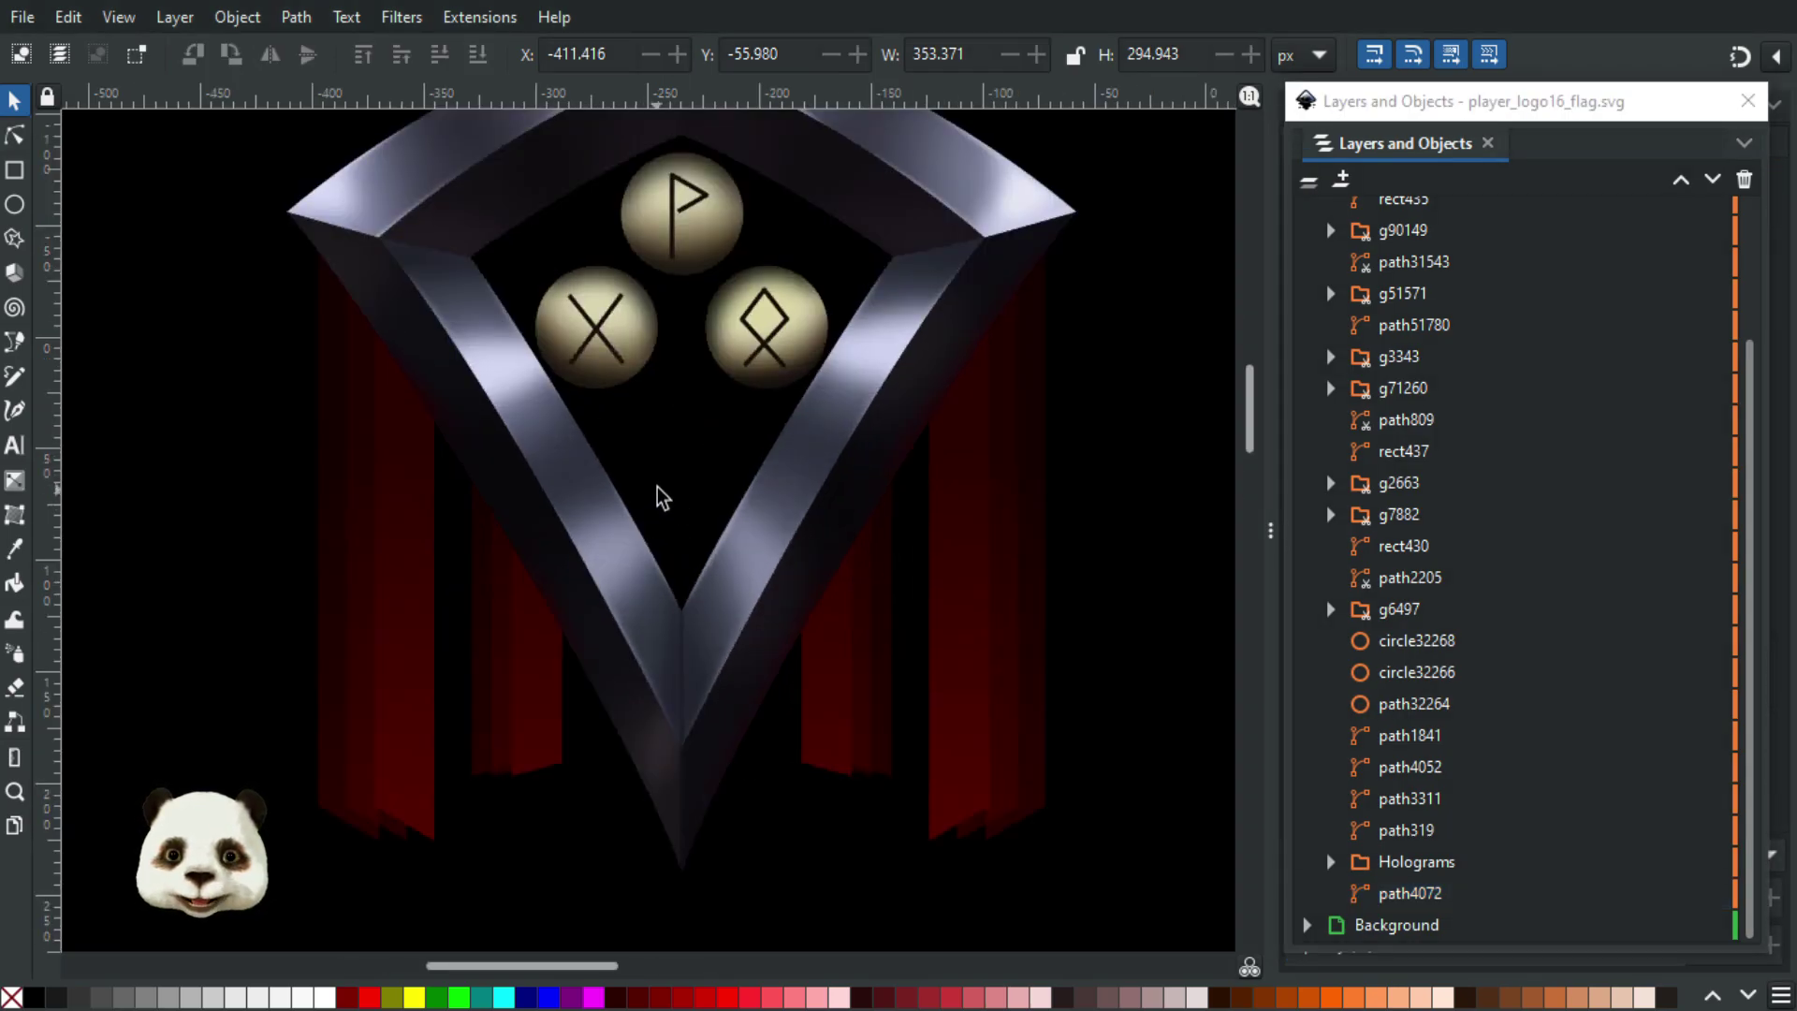
scroll(661, 499, down, 1)
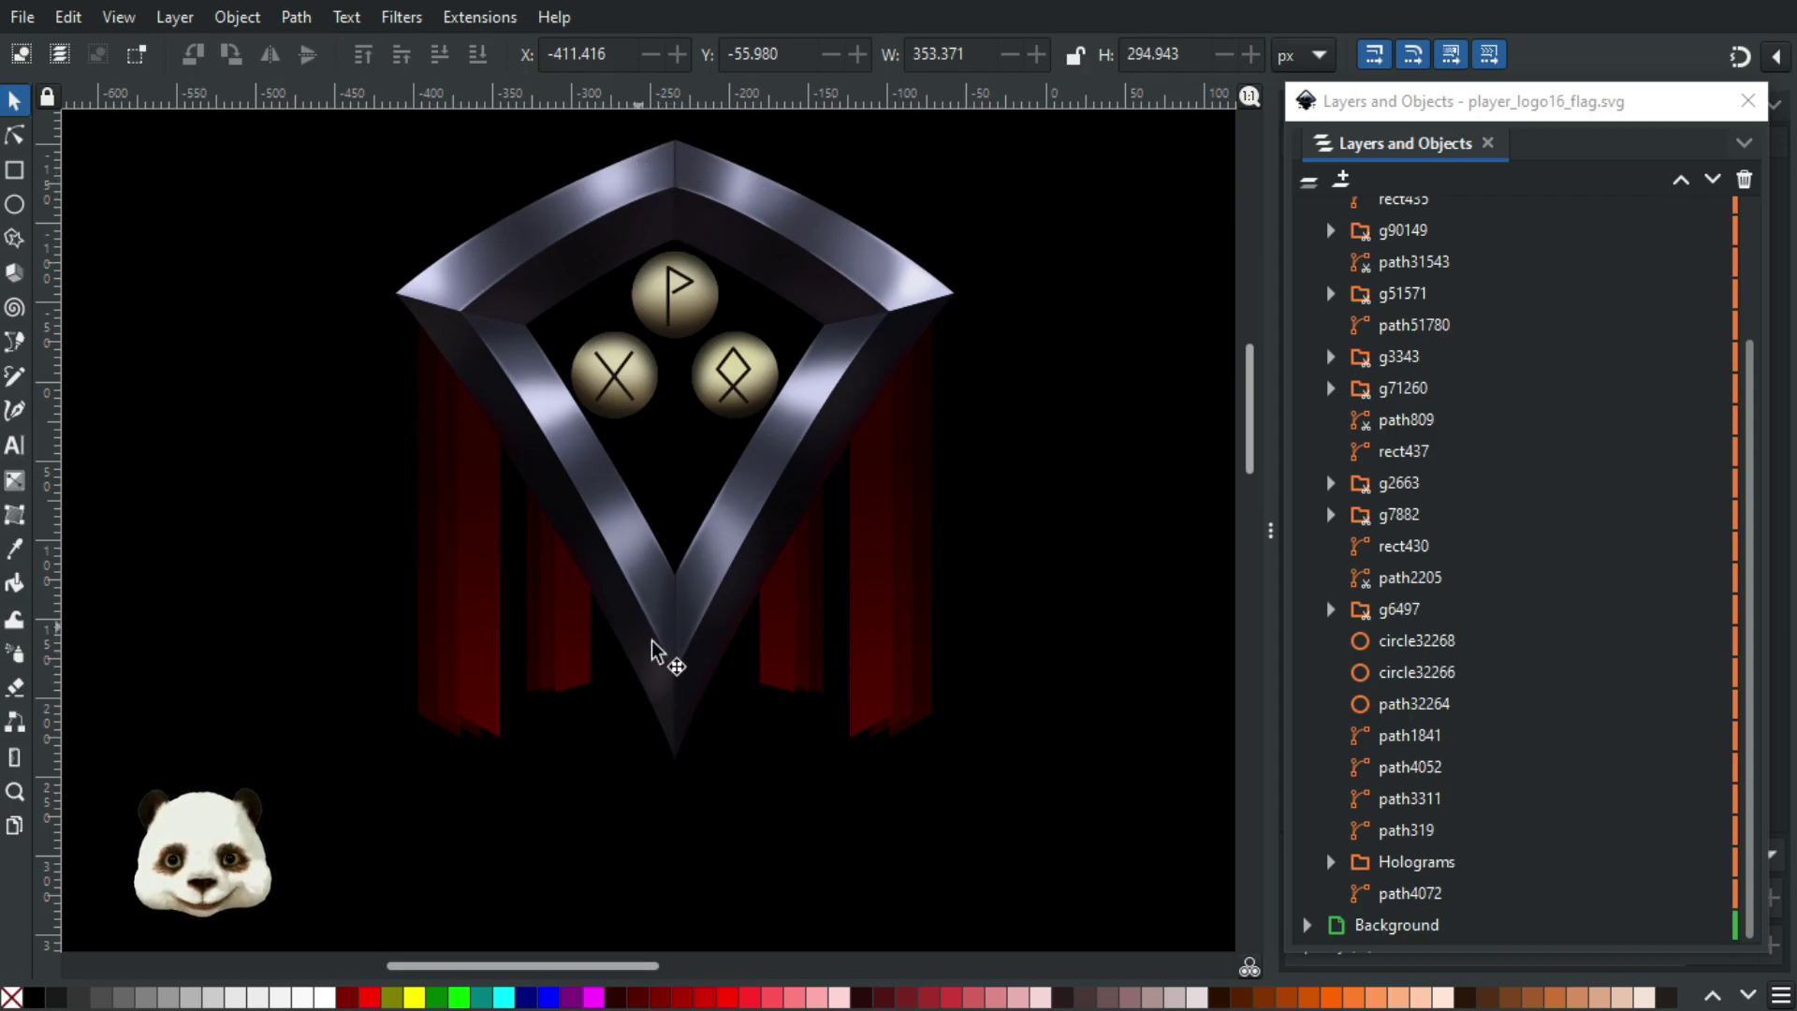
scroll(653, 649, up, 2)
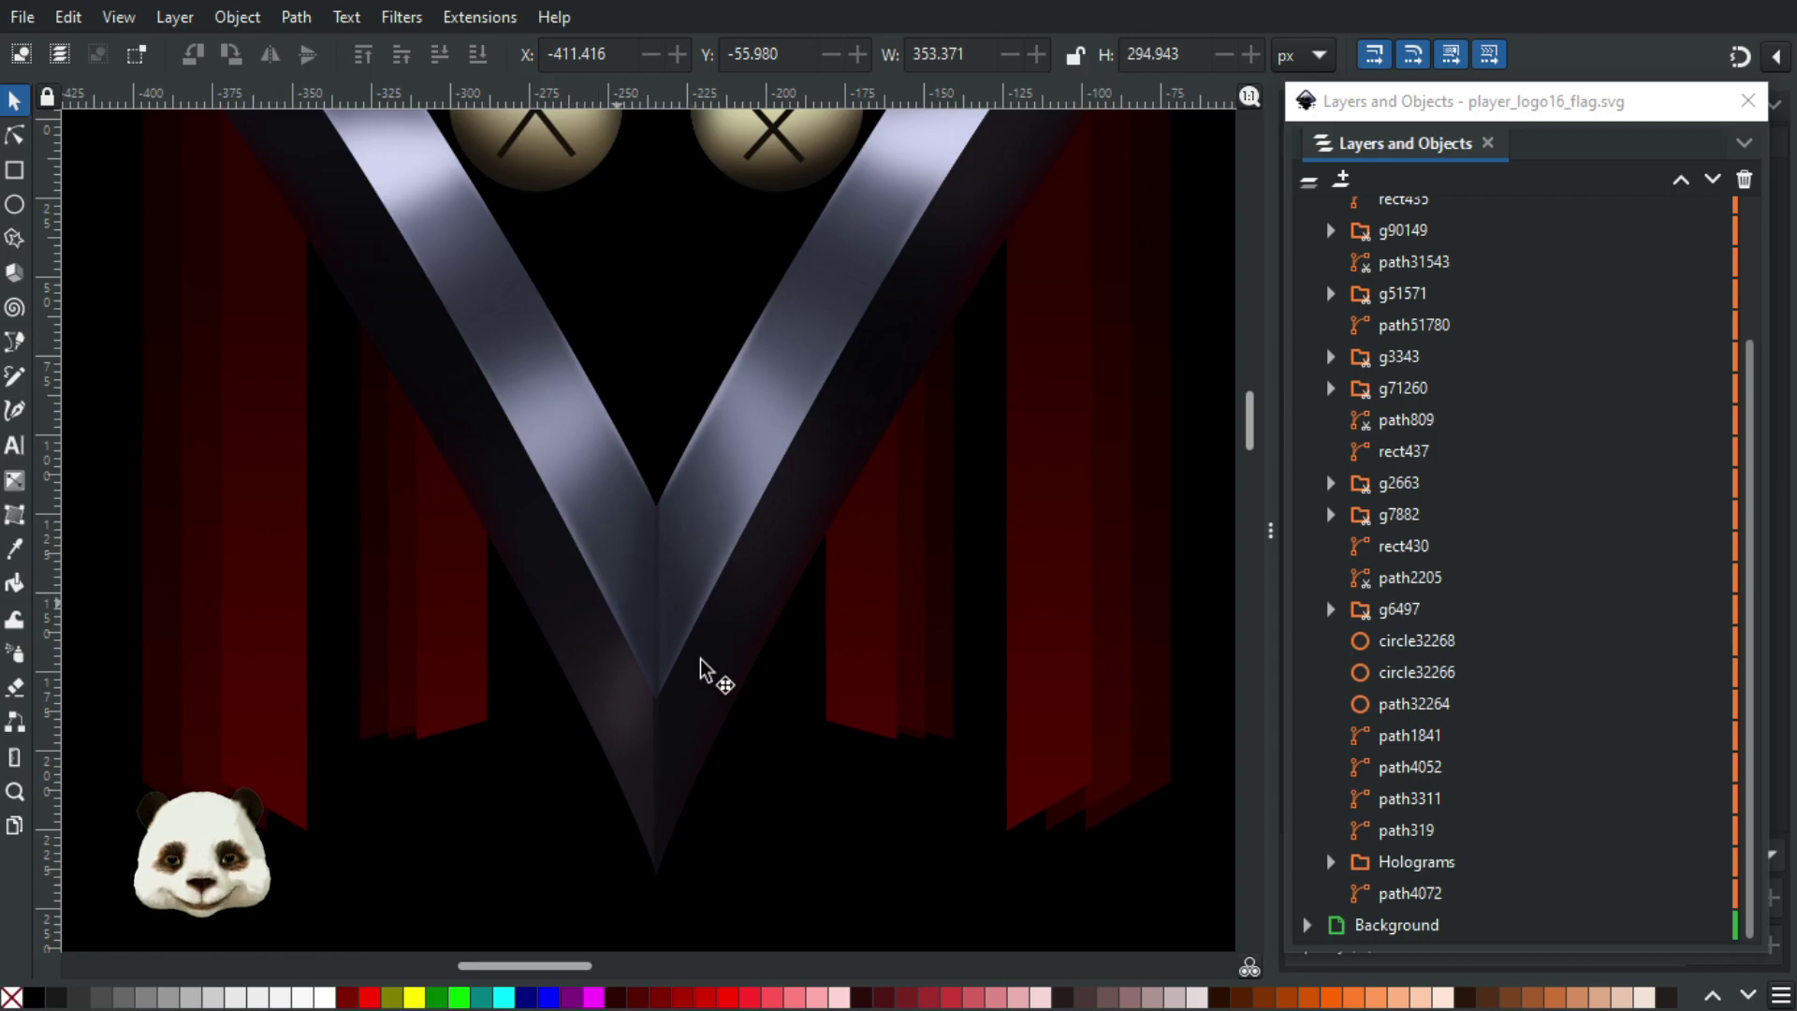
scroll(602, 670, down, 2)
scroll(582, 573, up, 1)
scroll(373, 559, up, 3)
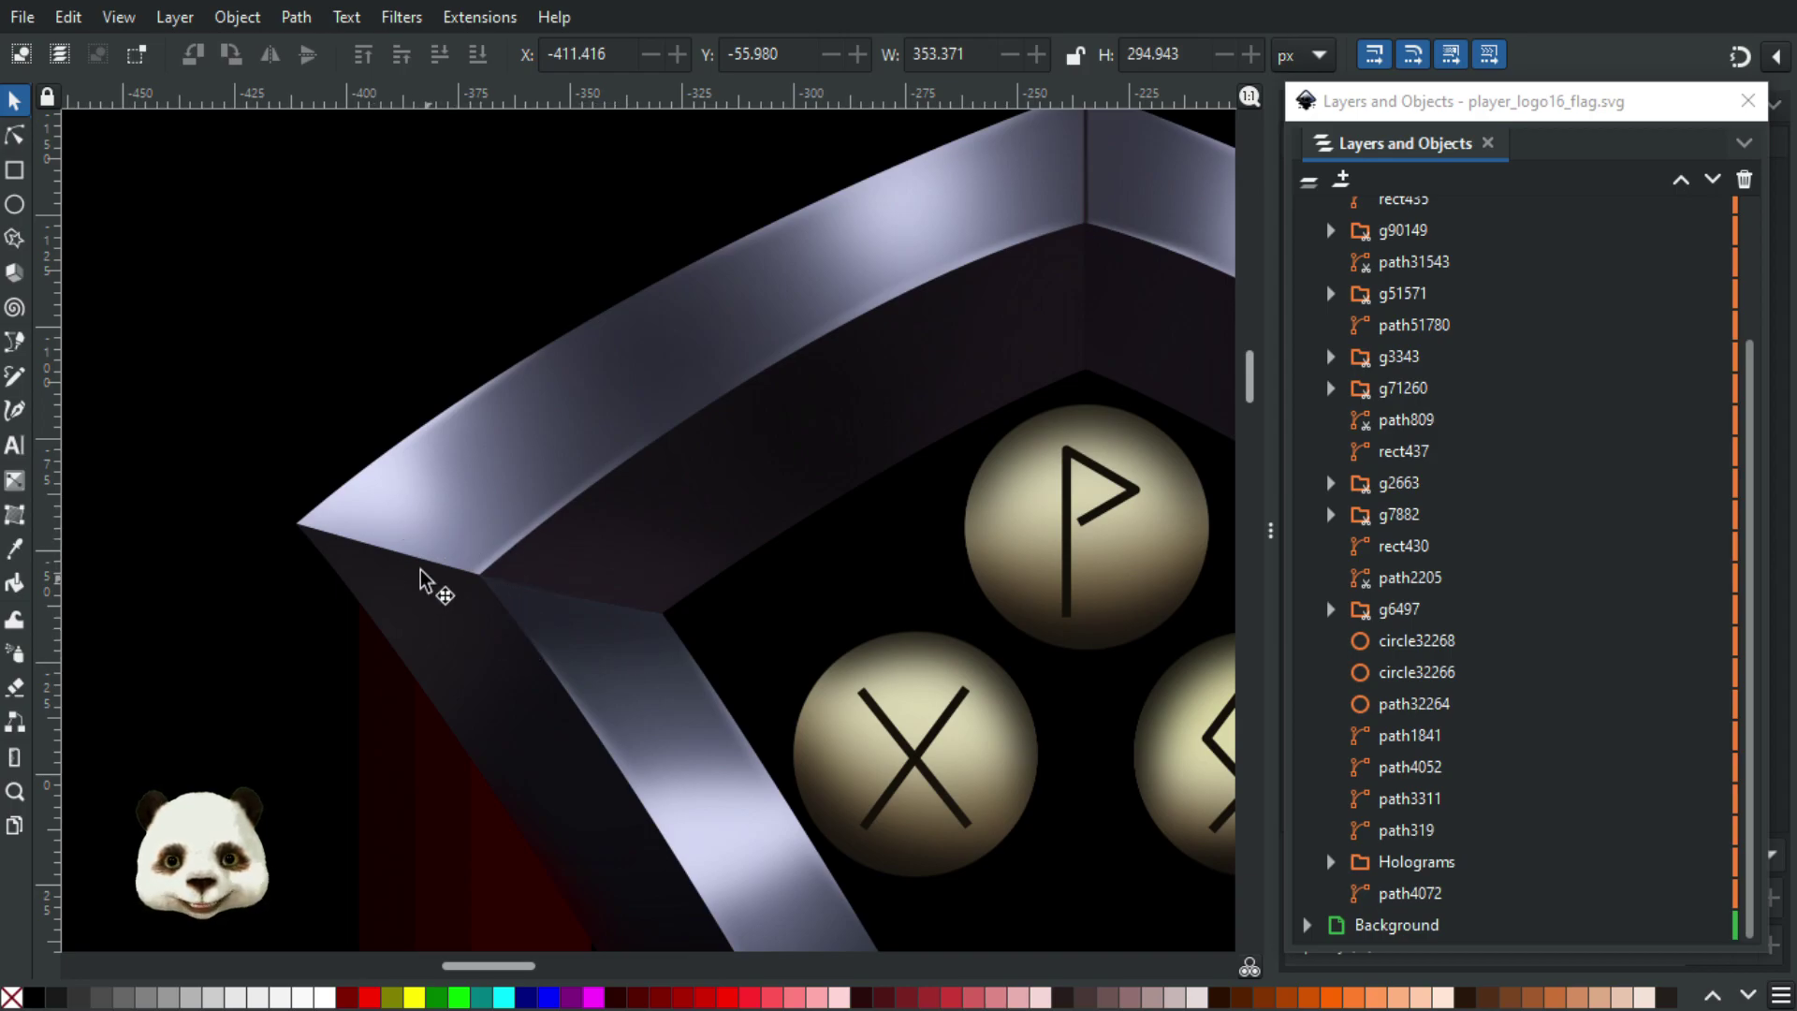
scroll(739, 690, down, 2)
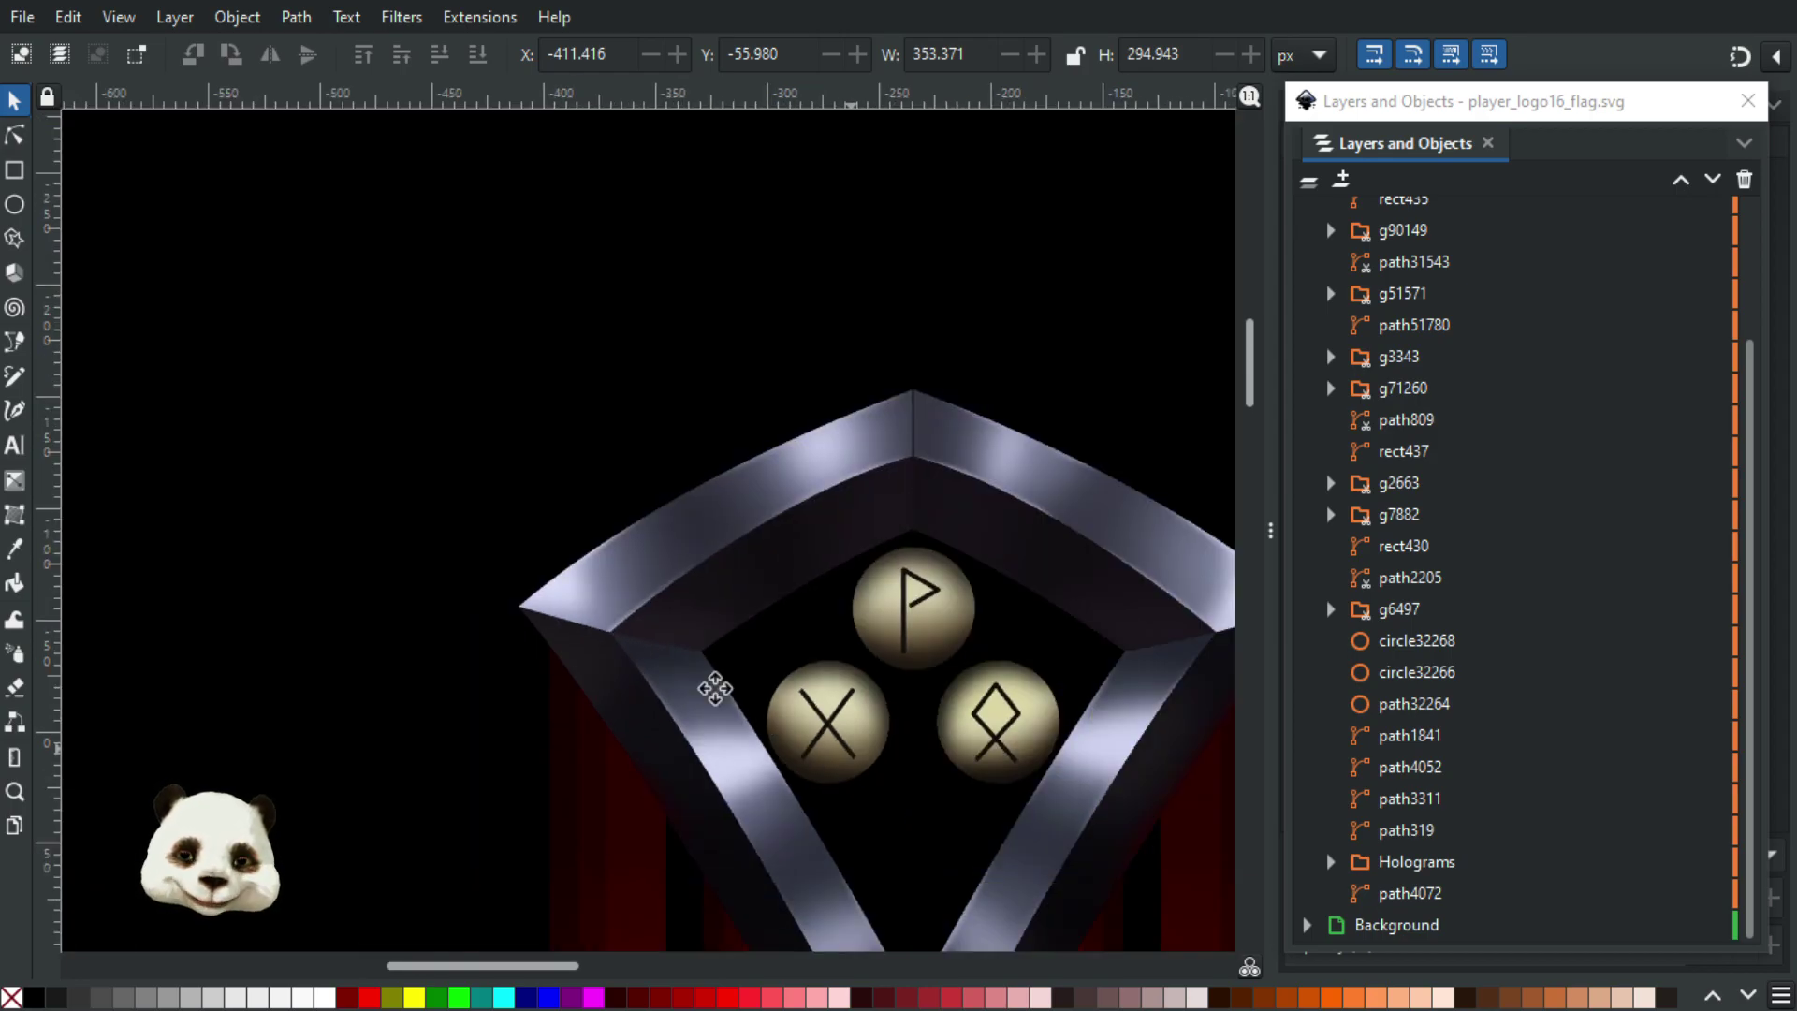
drag(715, 689, 547, 619)
scroll(551, 623, down, 1)
drag(580, 713, 678, 550)
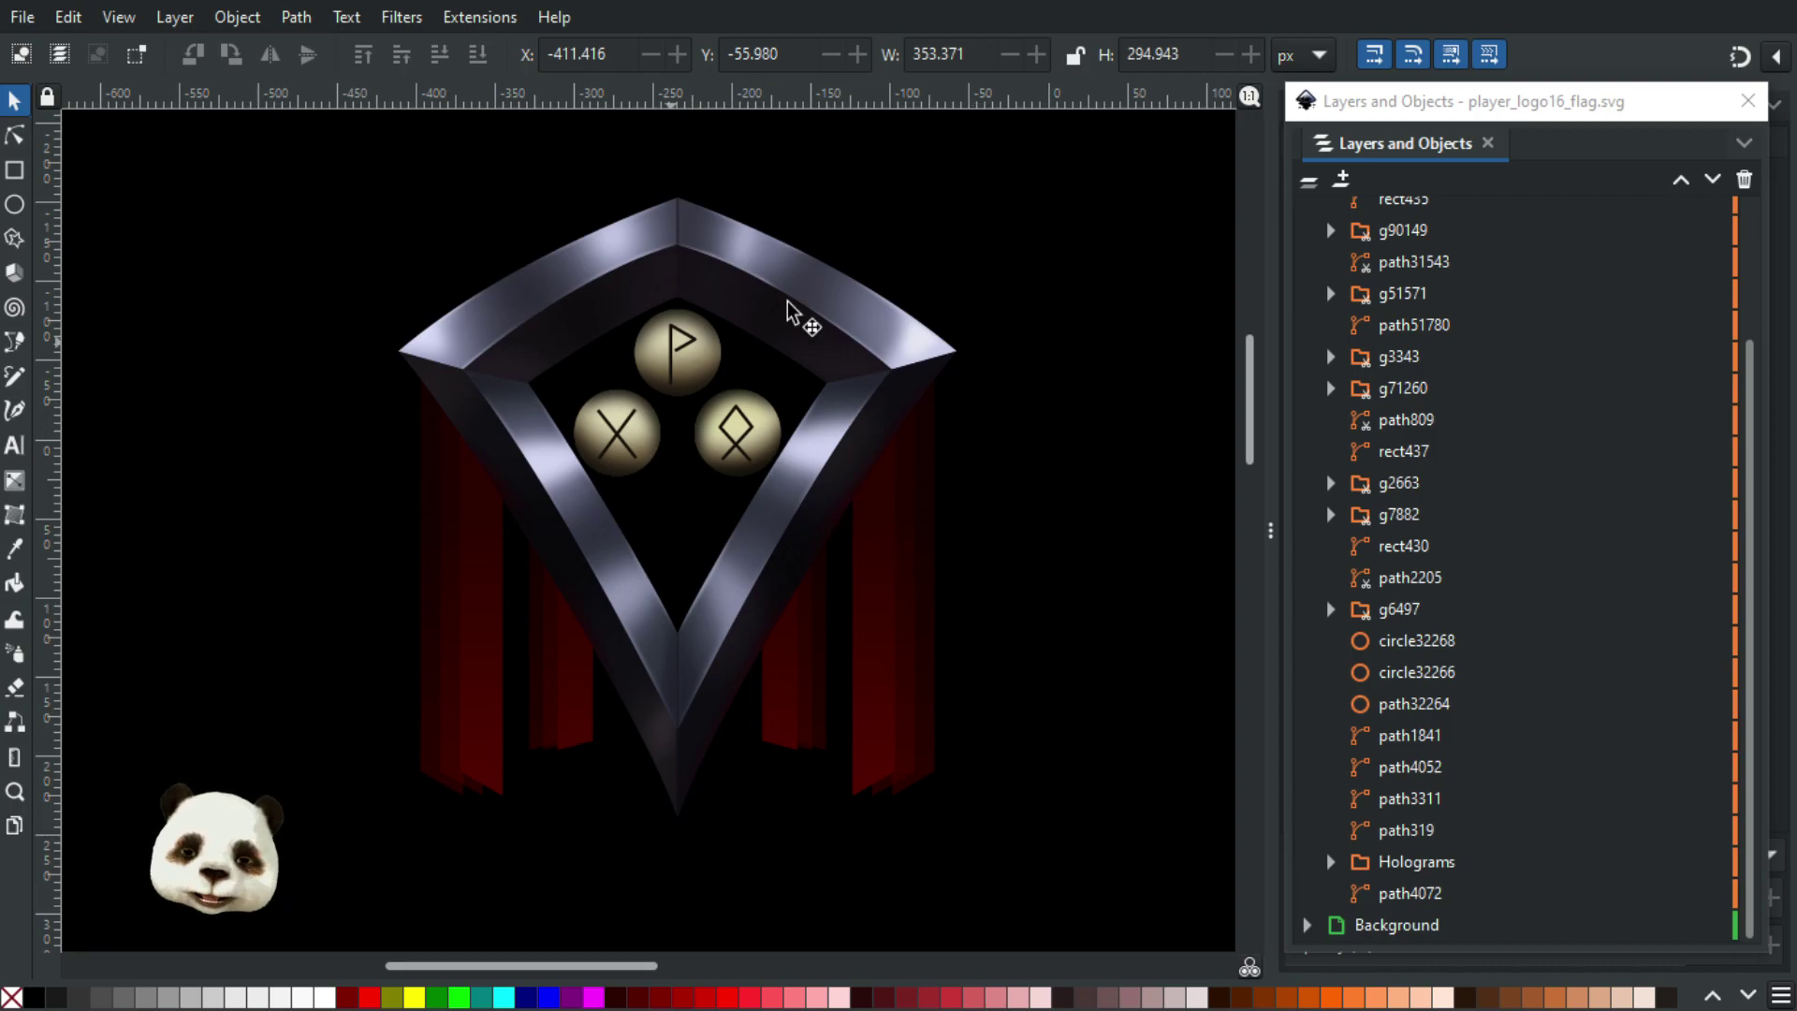
scroll(715, 449, up, 2)
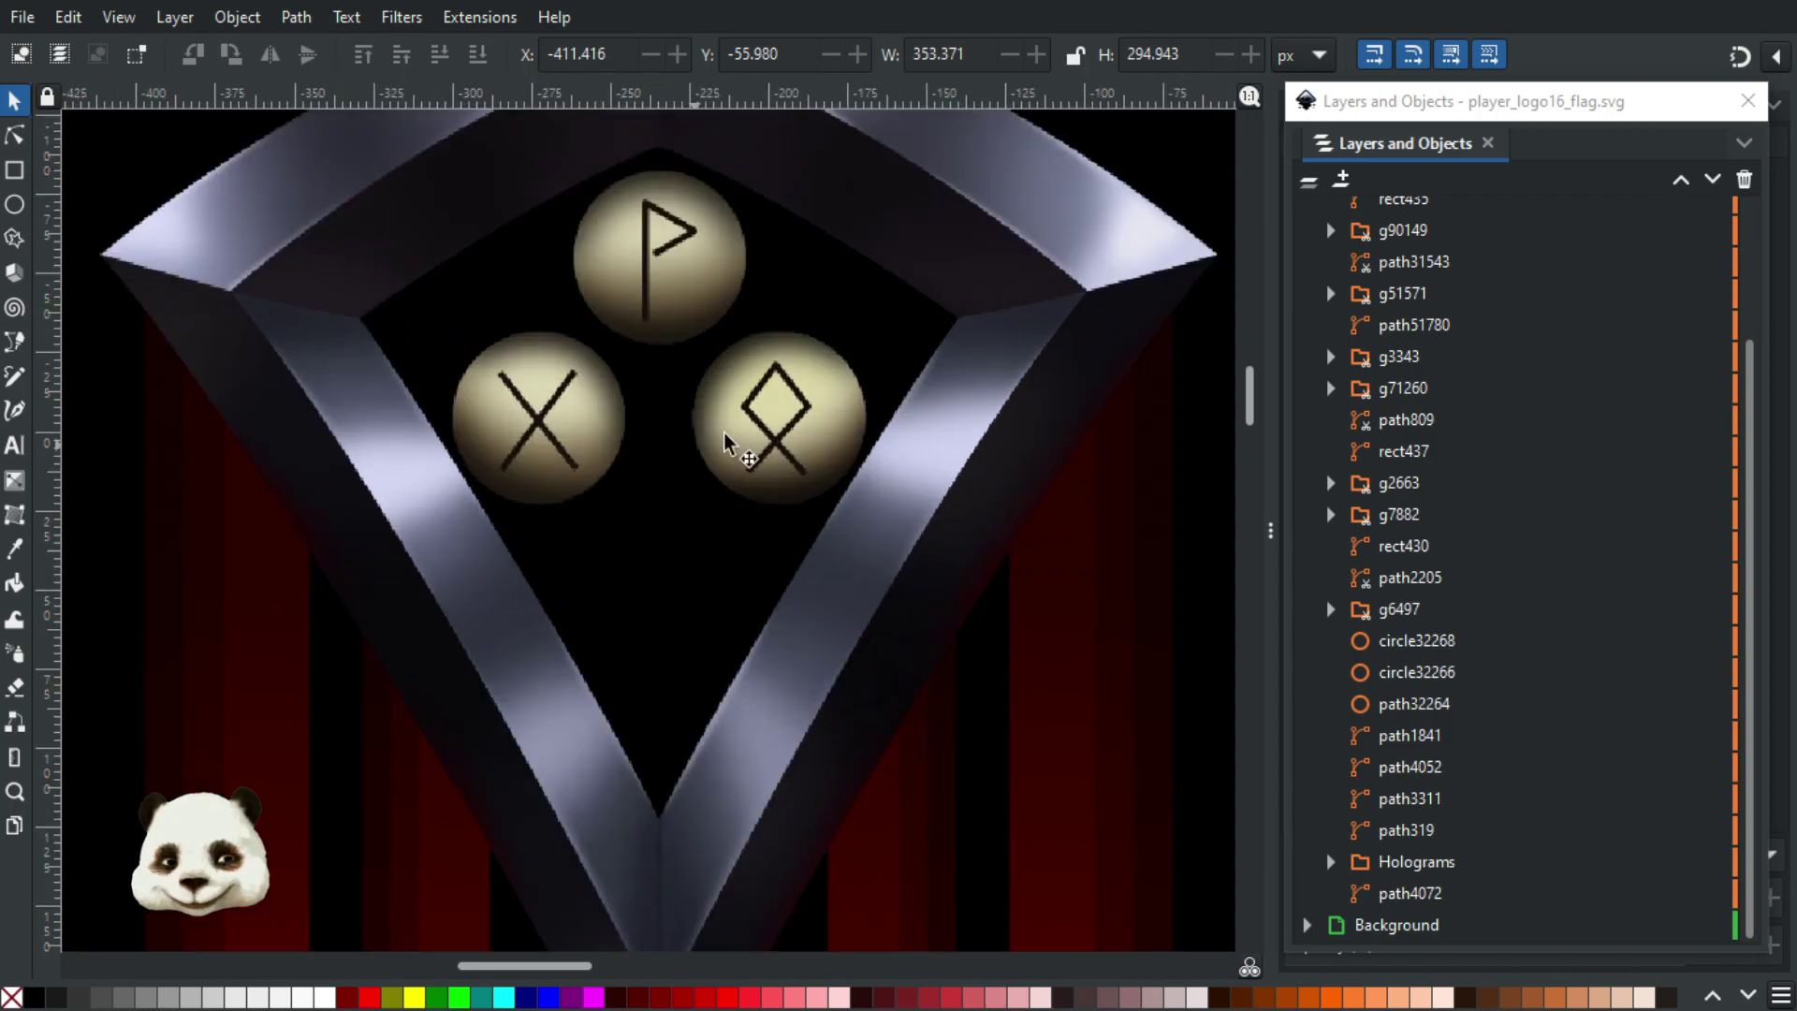
scroll(786, 433, down, 2)
scroll(917, 432, down, 1)
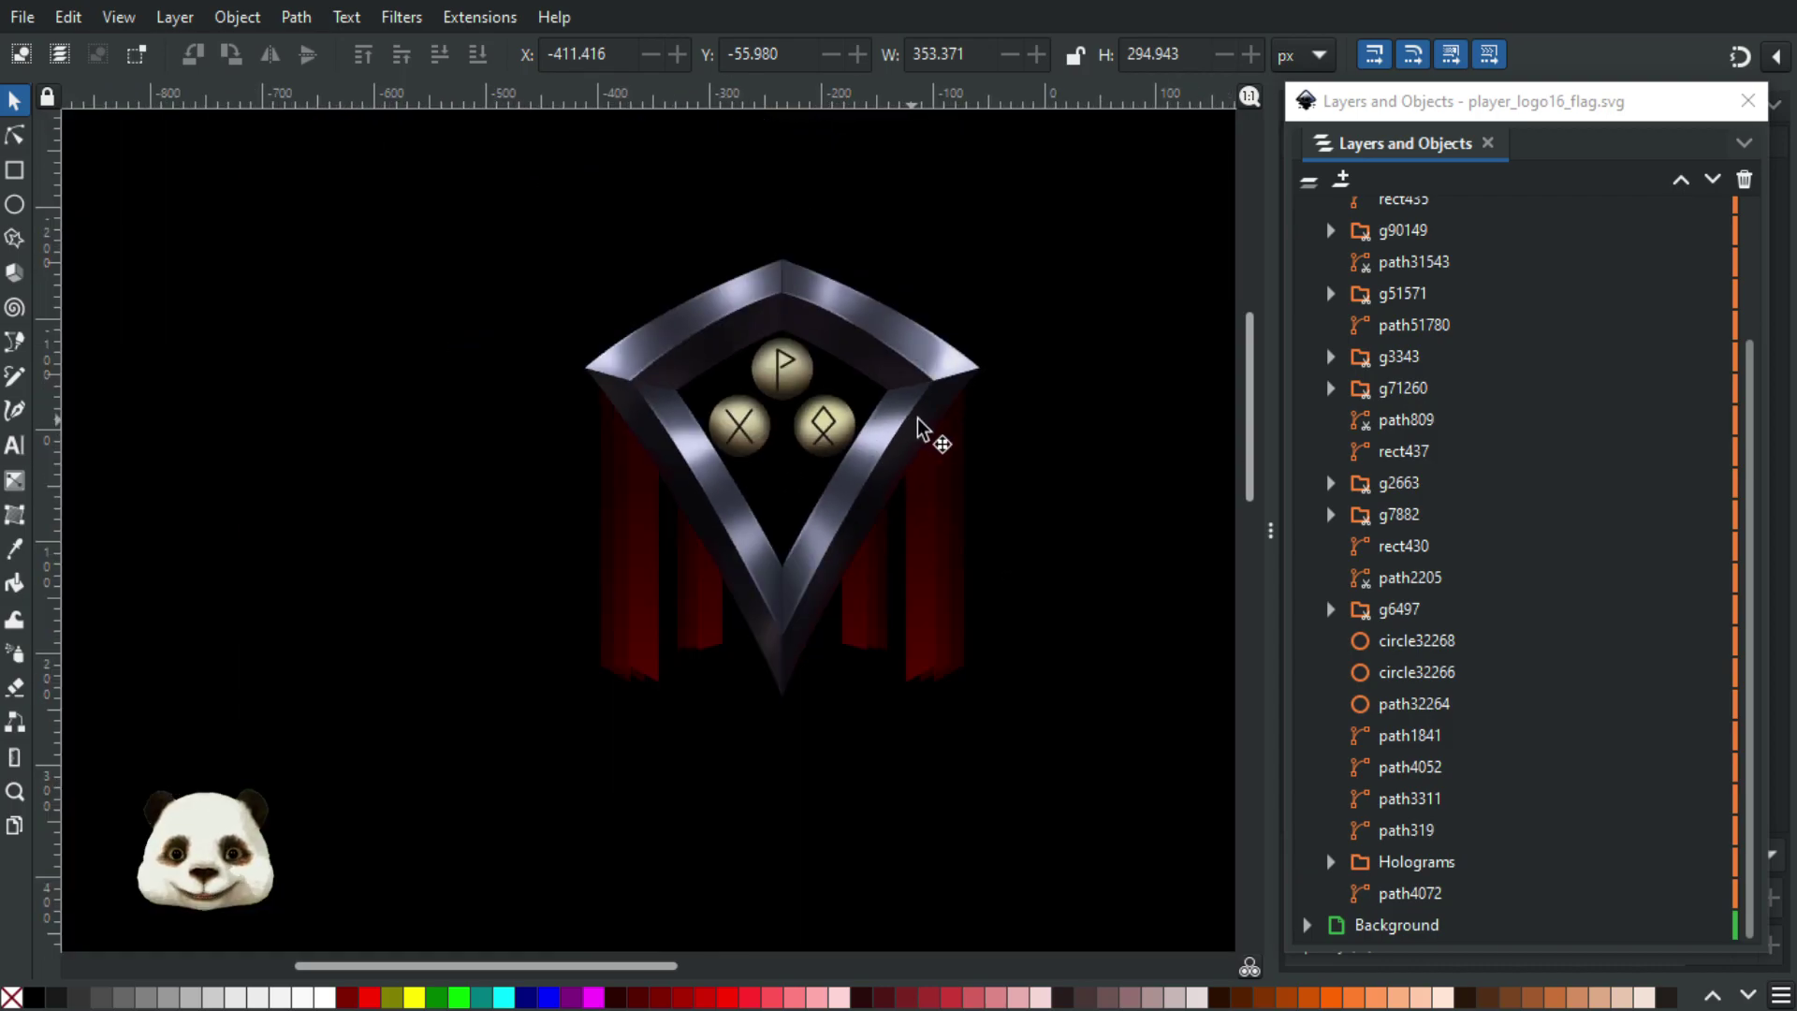
scroll(1024, 450, down, 1)
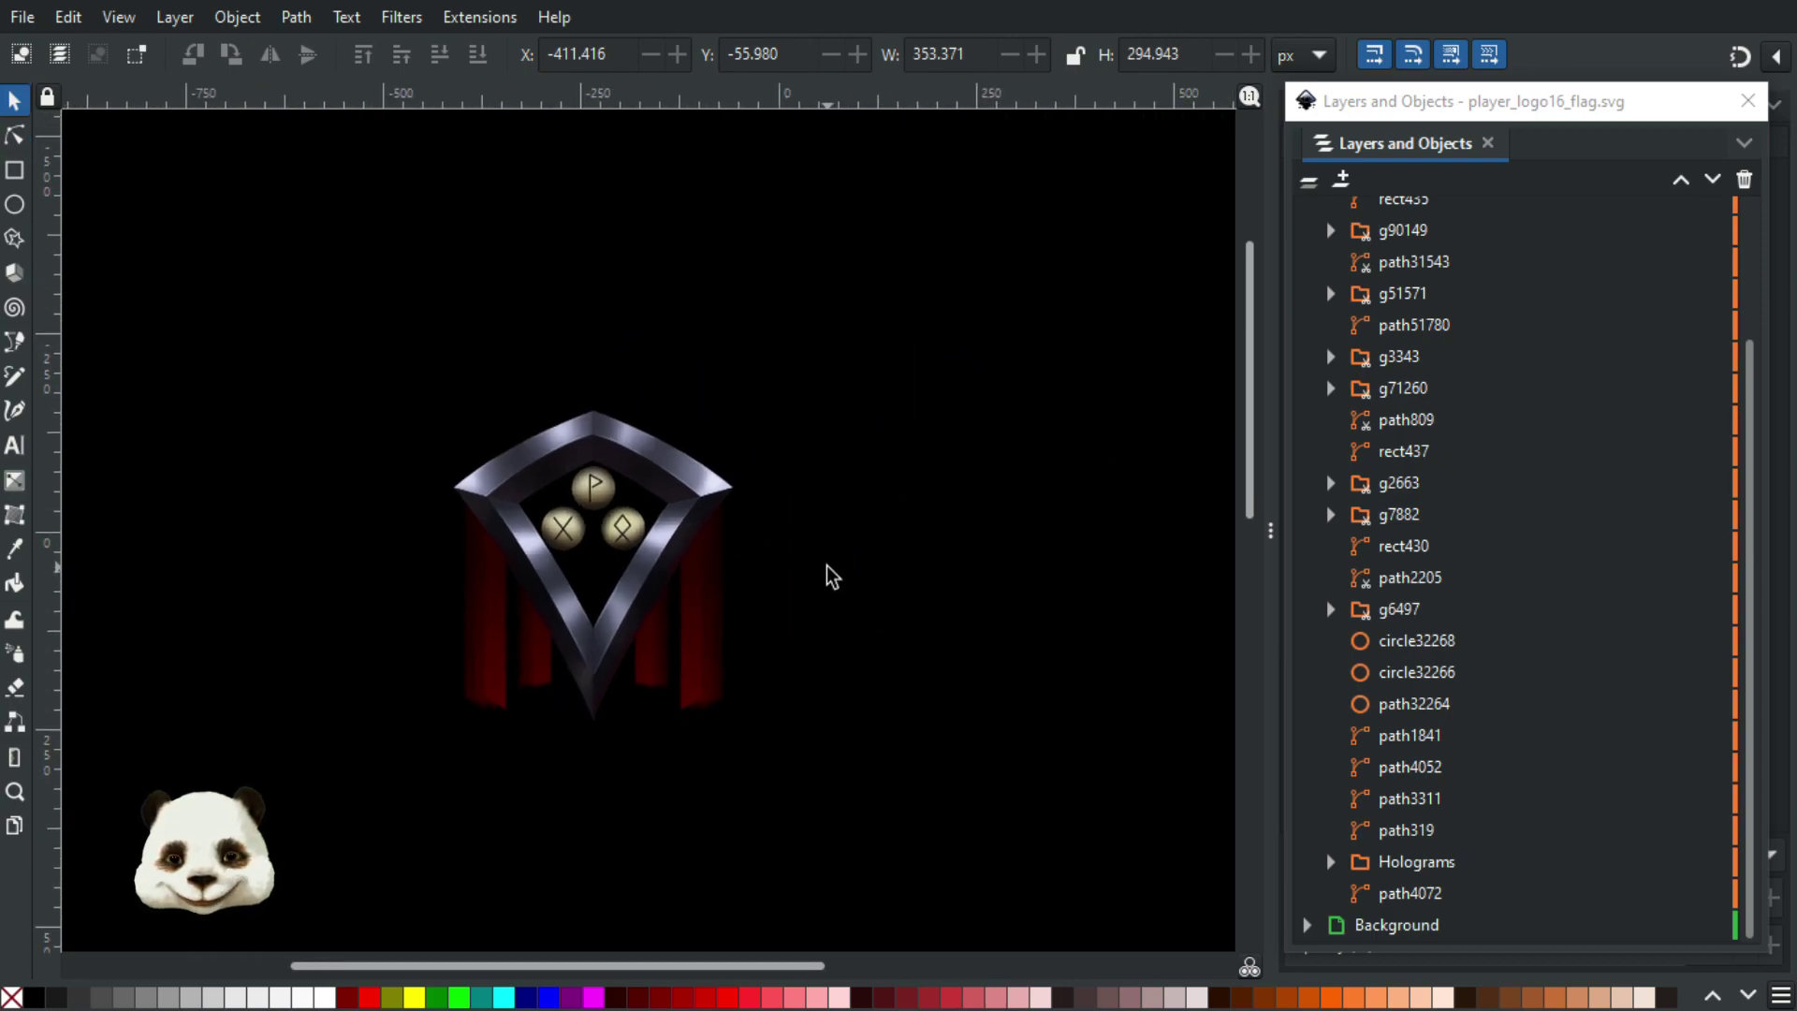
- Examine the whole shield logo, and the rune balls and the upper frame close up
scroll(796, 524, down, 1)
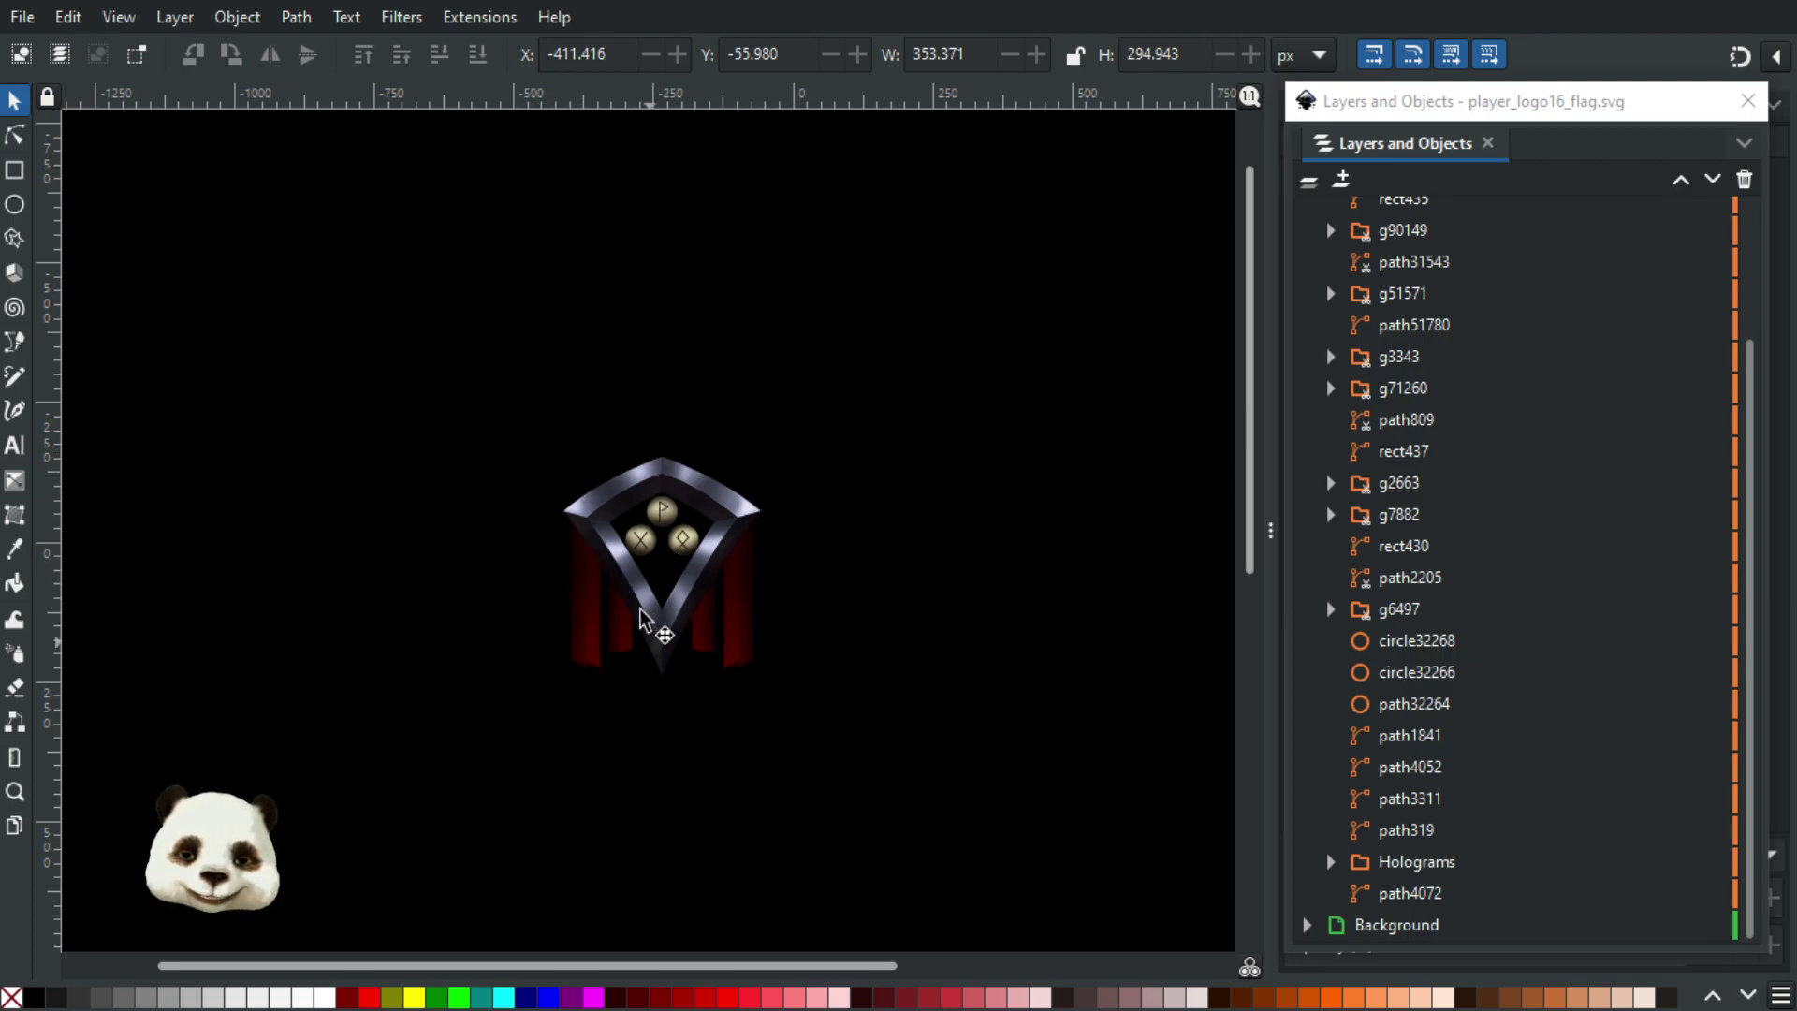
scroll(601, 634, up, 1)
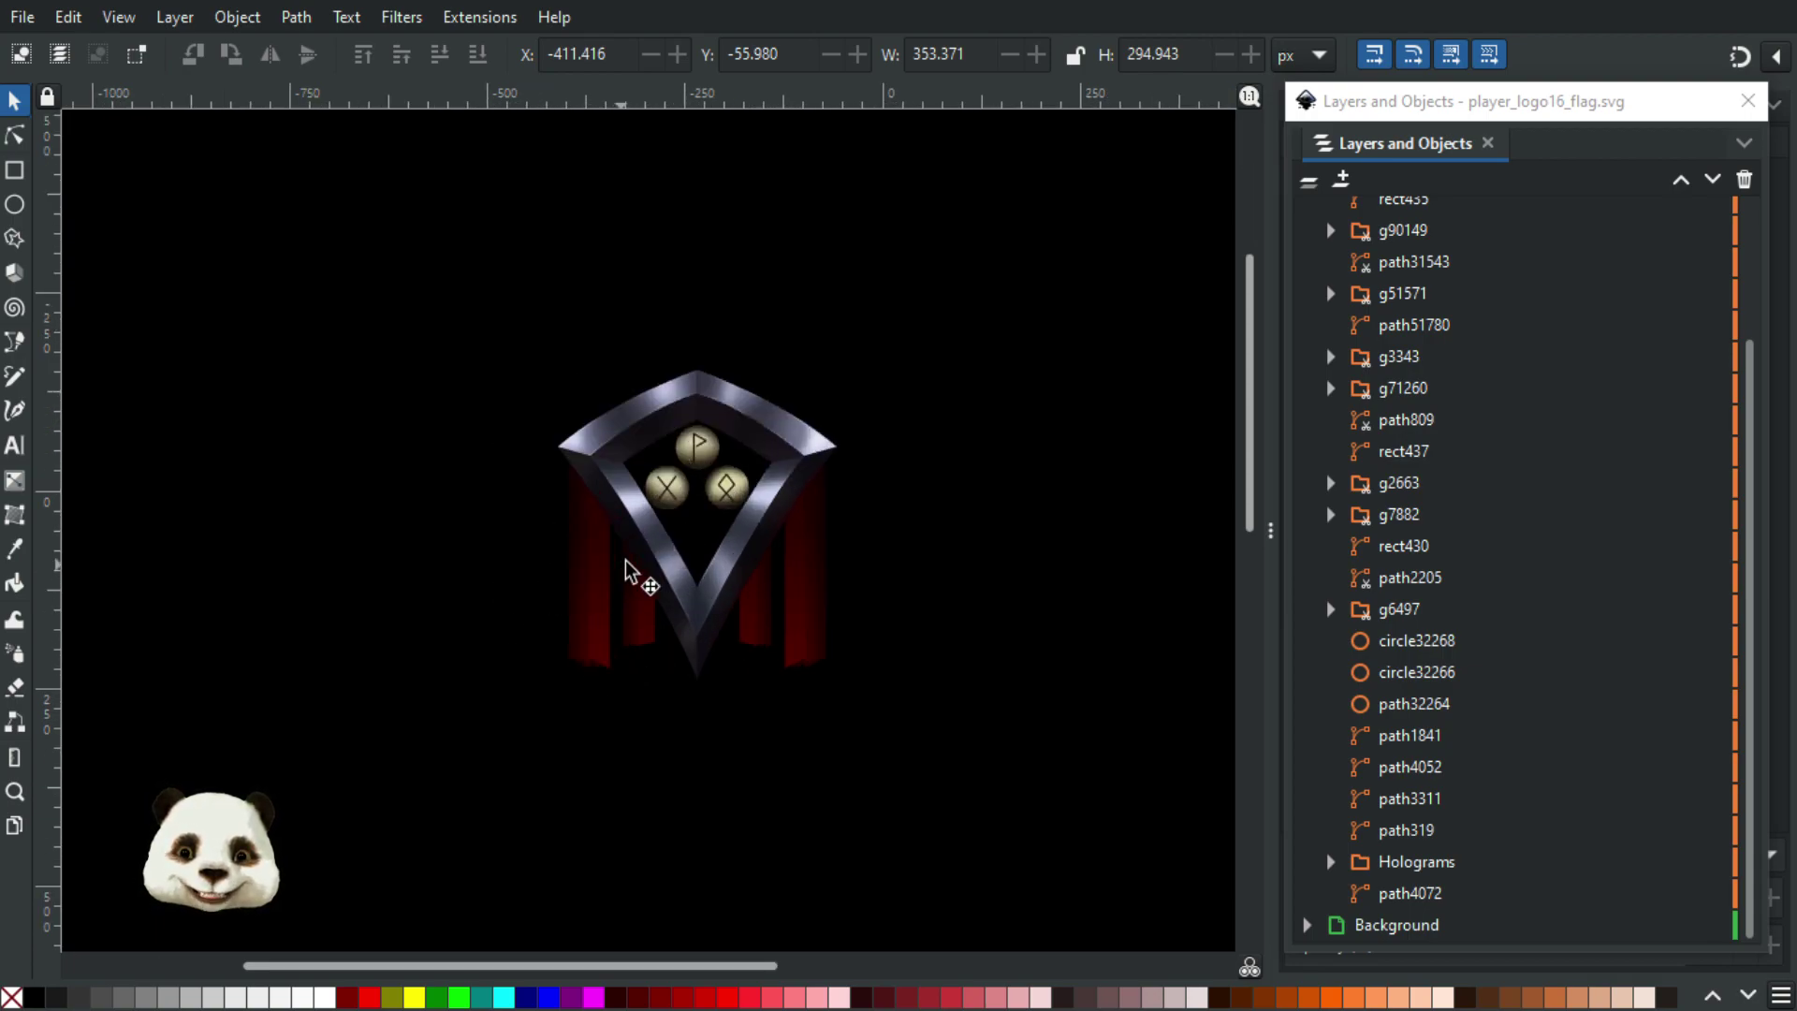
scroll(565, 602, up, 1)
scroll(803, 301, up, 1)
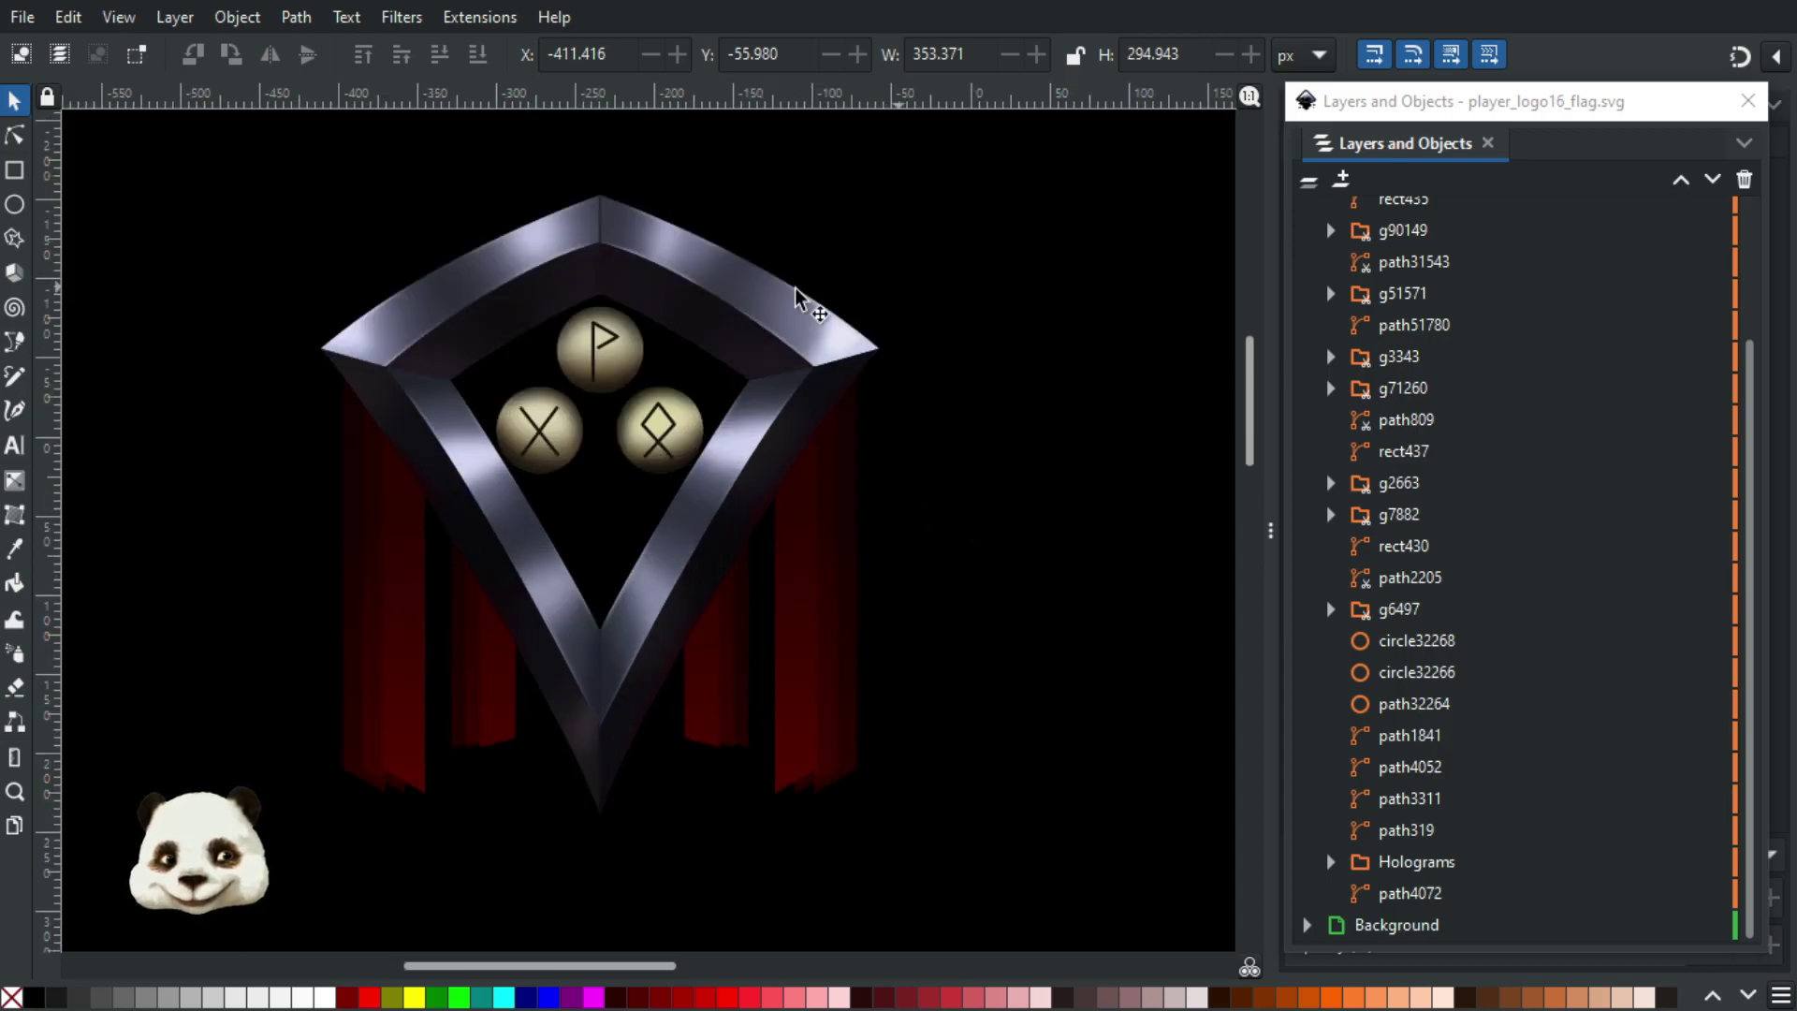
scroll(713, 386, up, 2)
scroll(711, 412, left, 5)
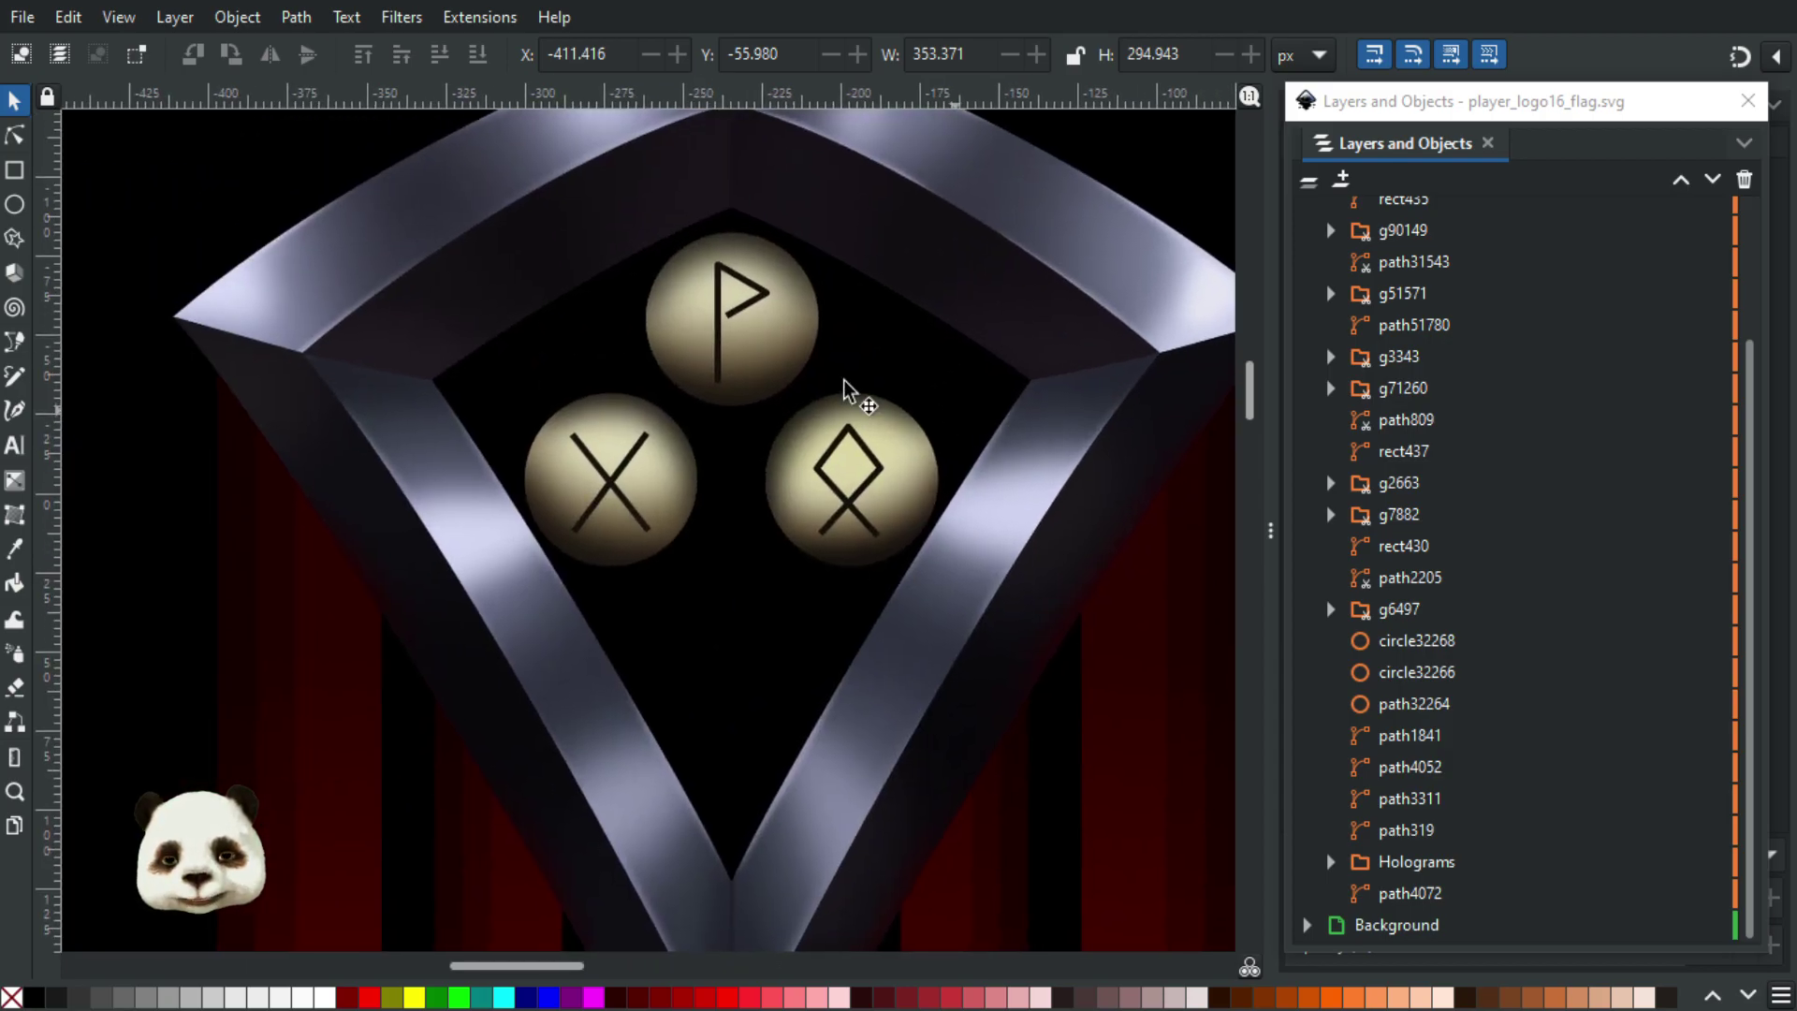
- With the Node tool, inspect the outlines of the highlight shapes path428, path2738 and path8705 at the frame's left corner
click(15, 136)
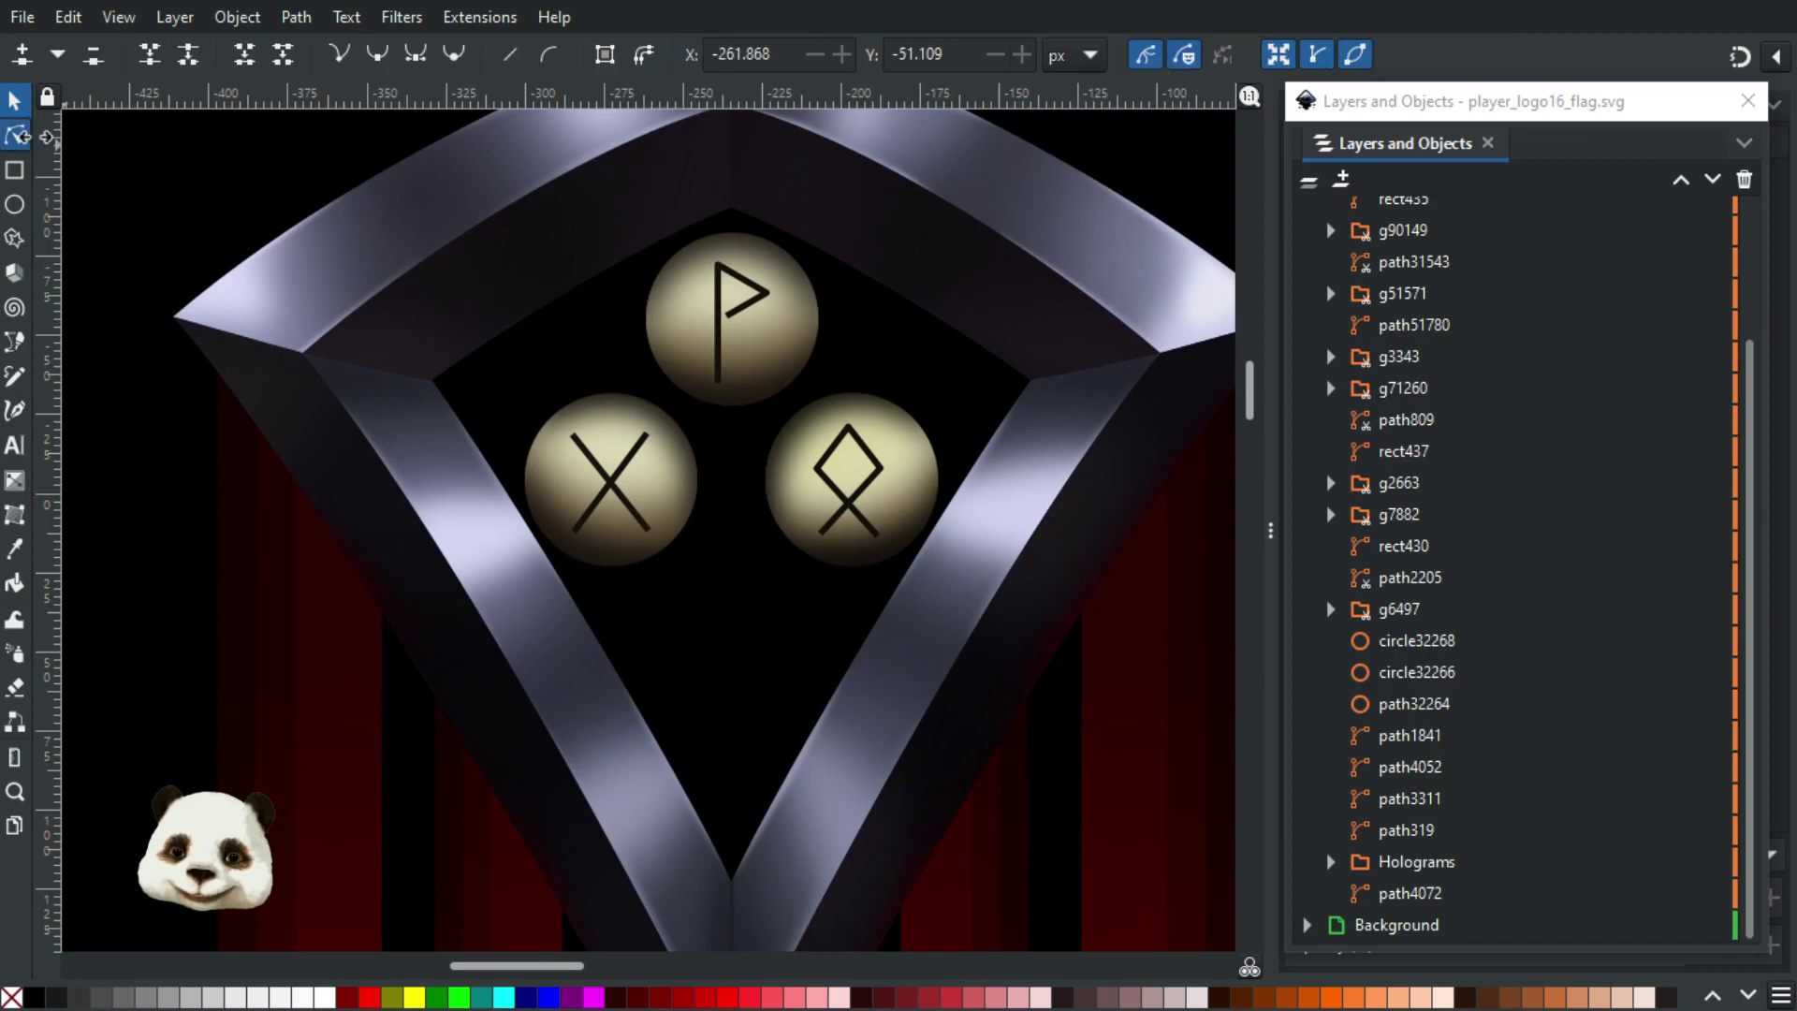
scroll(187, 281, up, 5)
scroll(224, 393, up, 2)
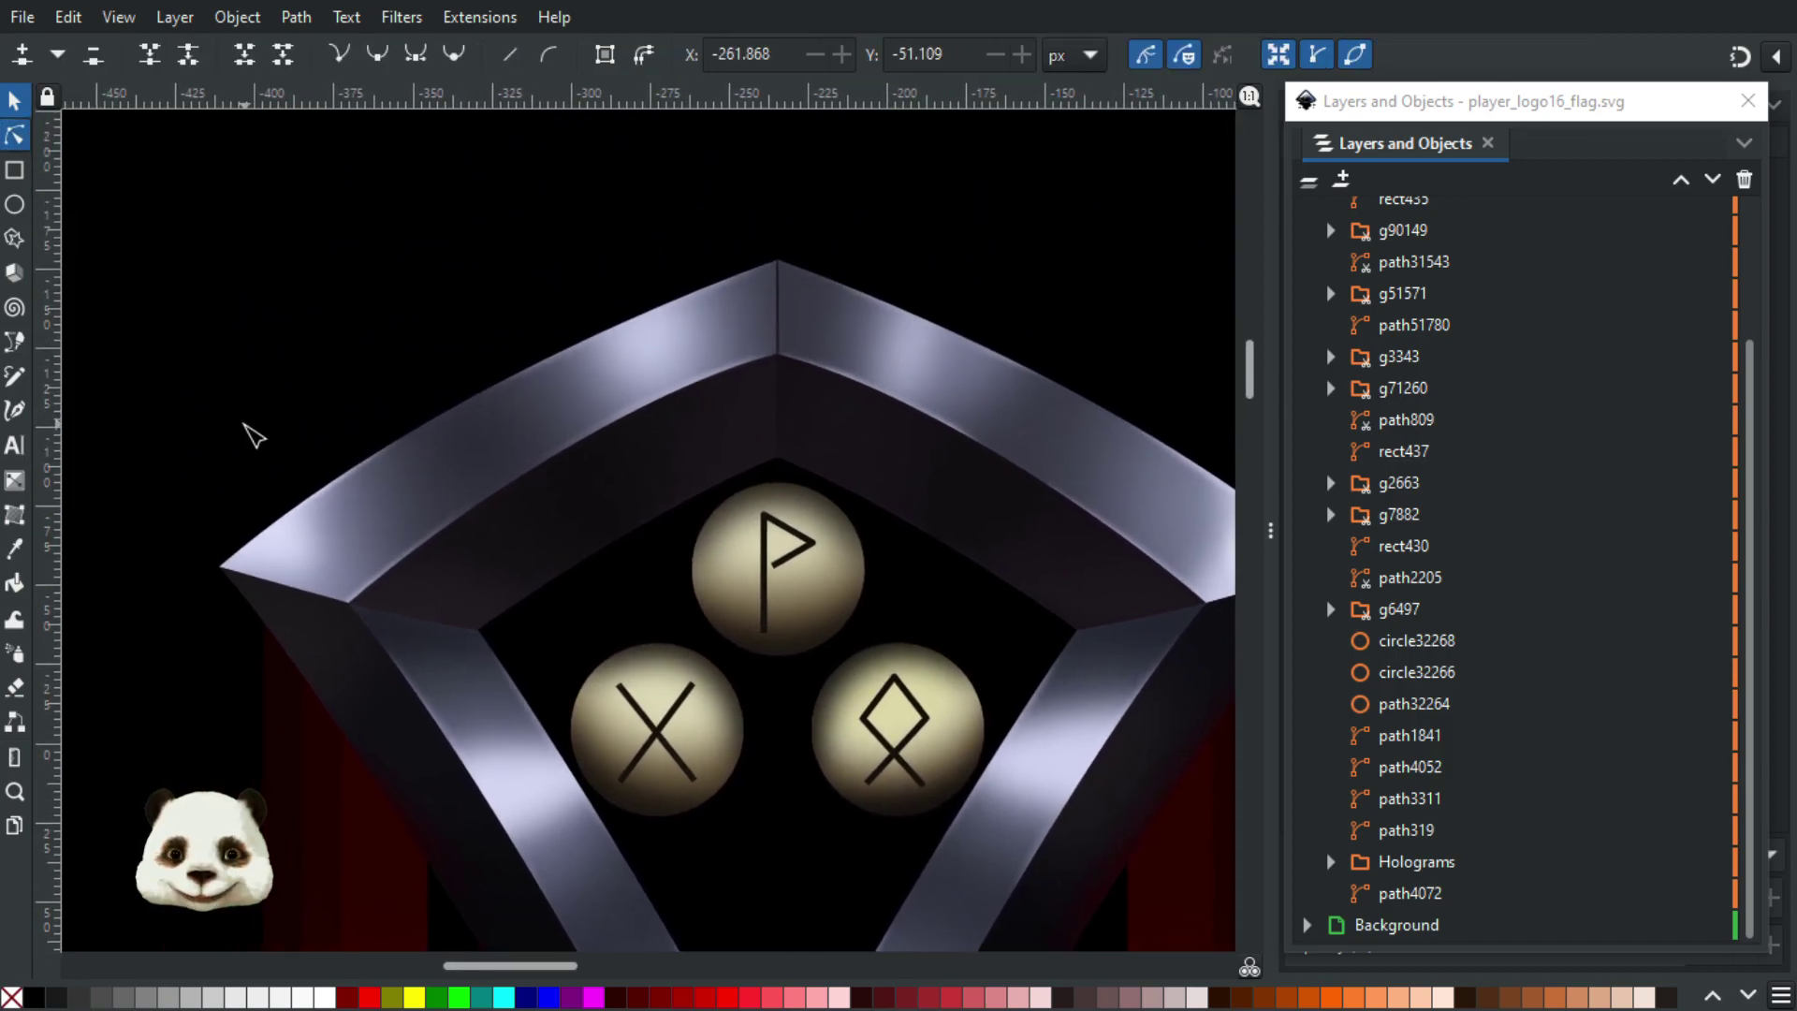
scroll(280, 444, up, 3)
scroll(351, 580, up, 2)
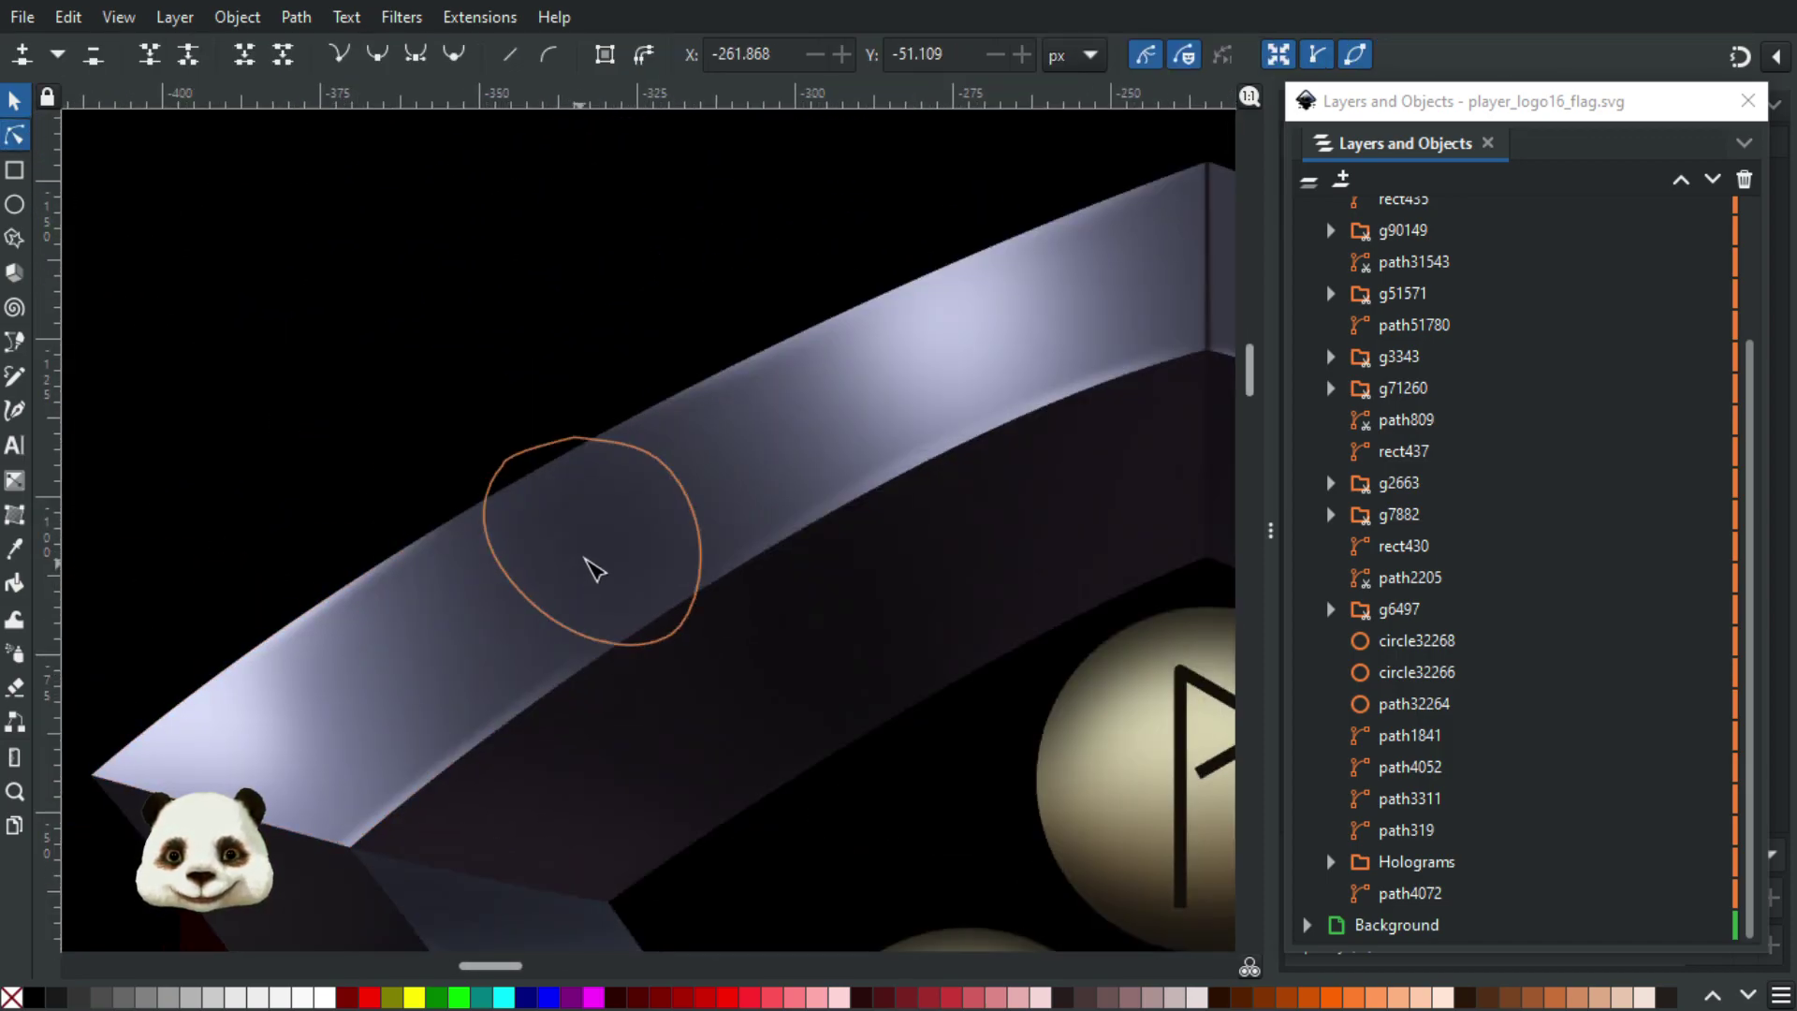
scroll(670, 514, down, 1)
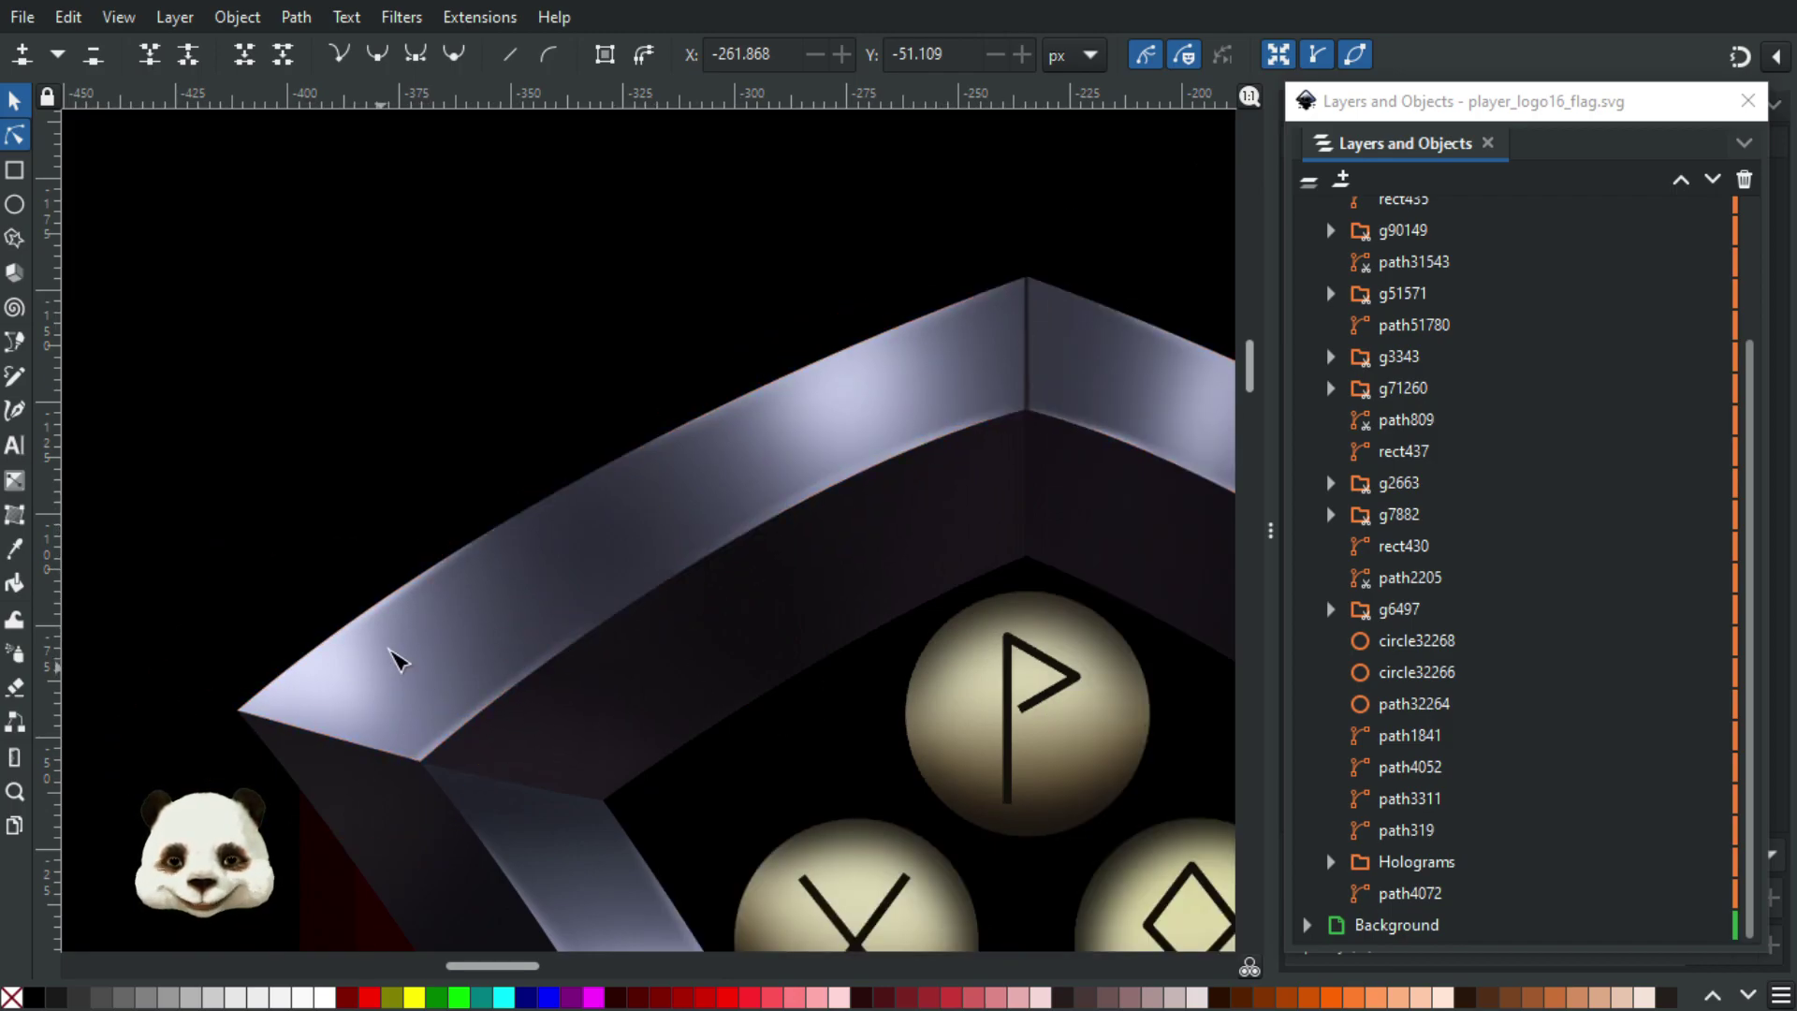
click(414, 644)
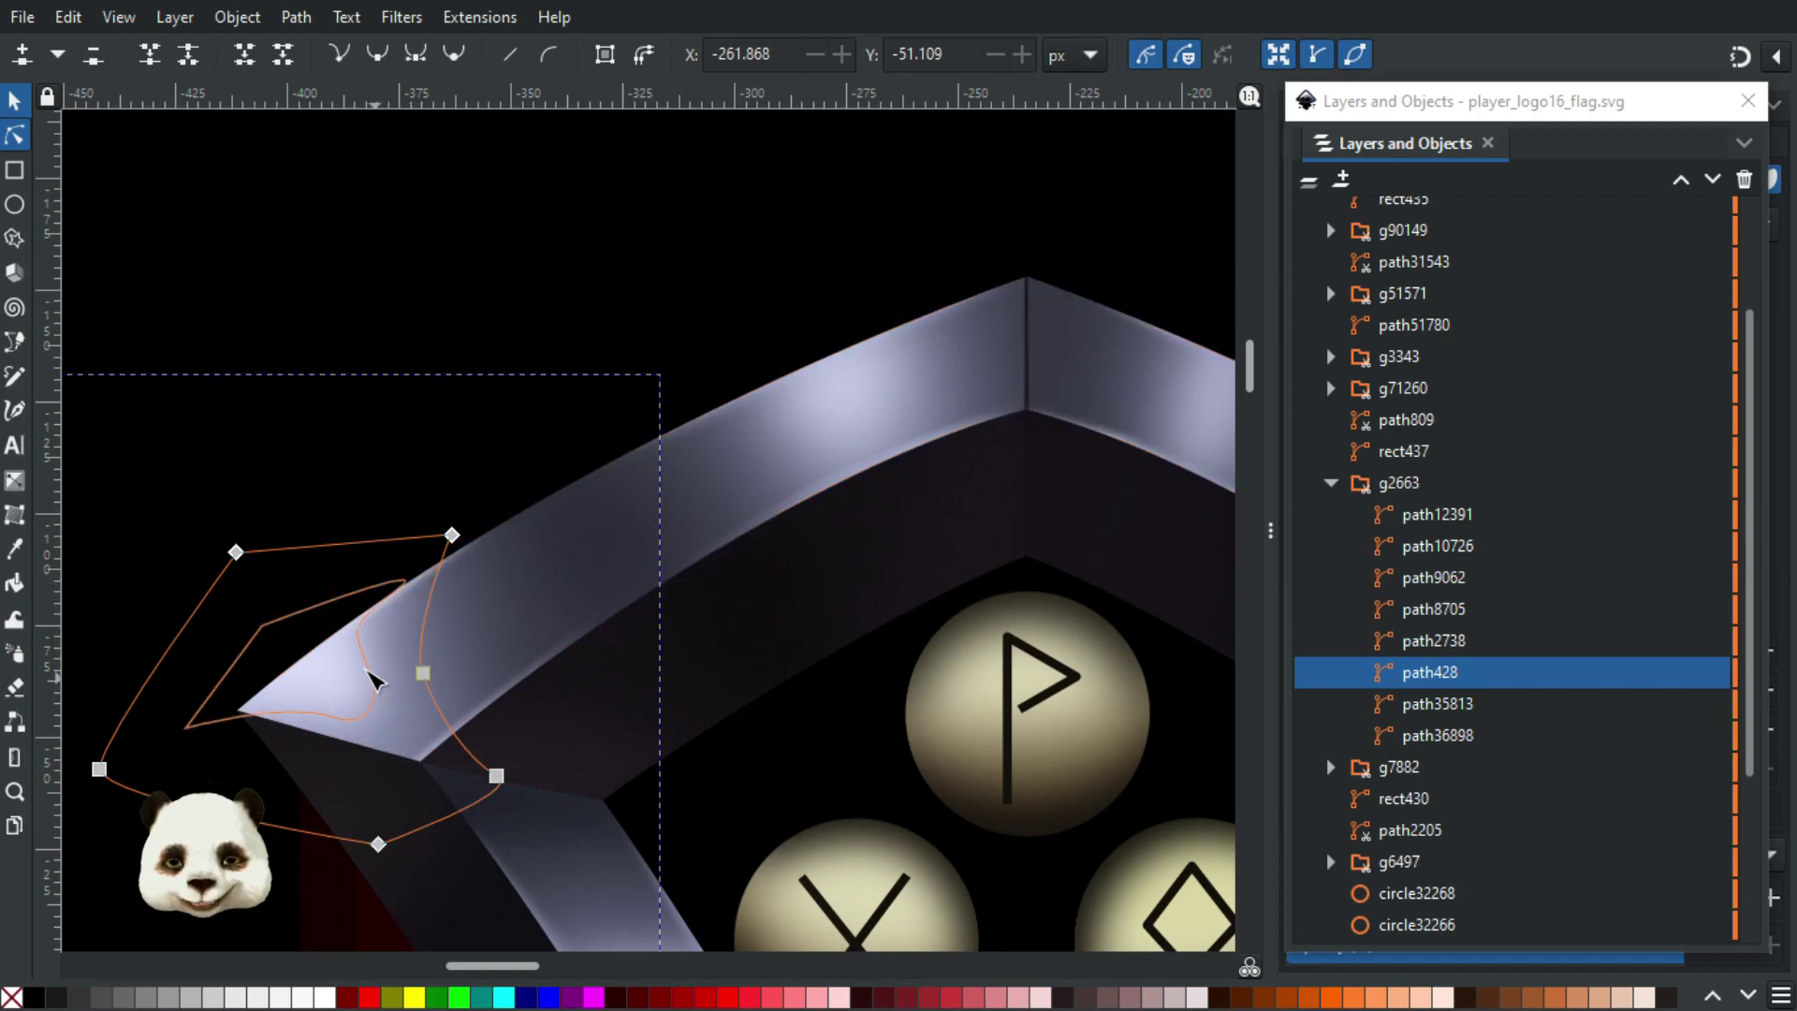
click(340, 669)
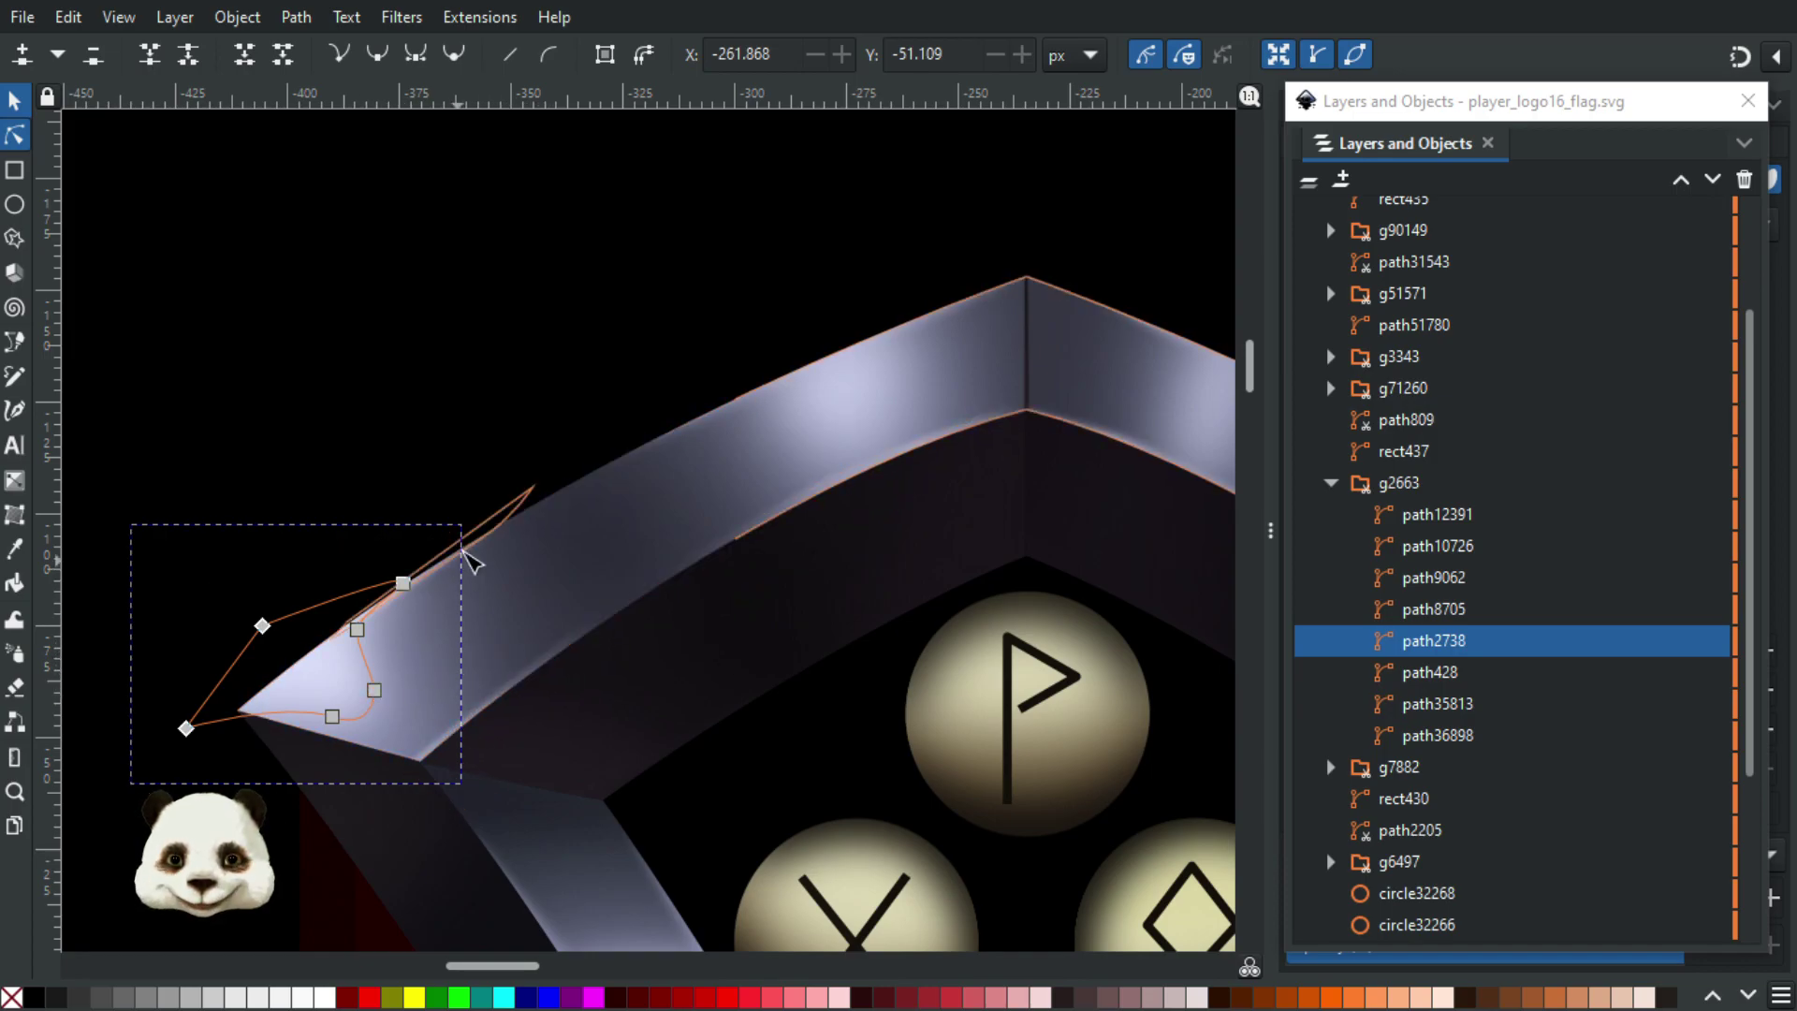
click(465, 560)
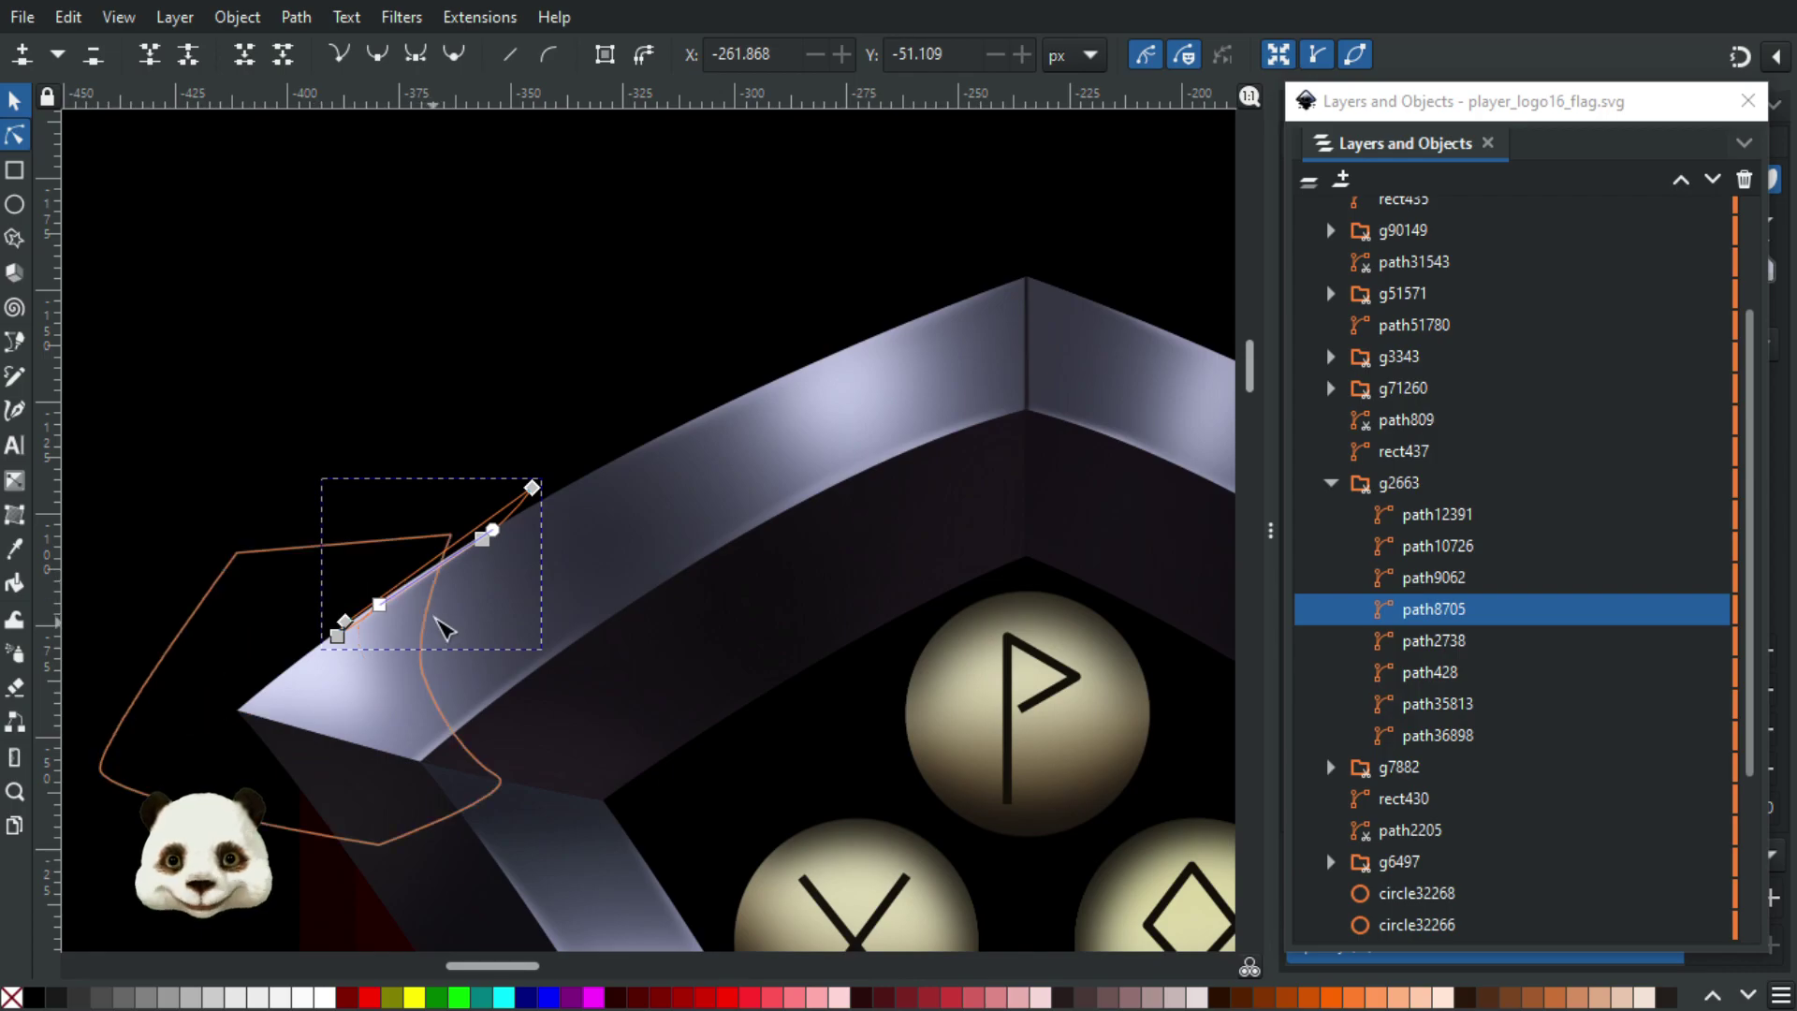
- Examine the end of the thin edge highlight path8705, and move the Layers and Objects dialog aside to reveal the fill and stroke settings
scroll(439, 585, up, 2)
scroll(548, 508, up, 2)
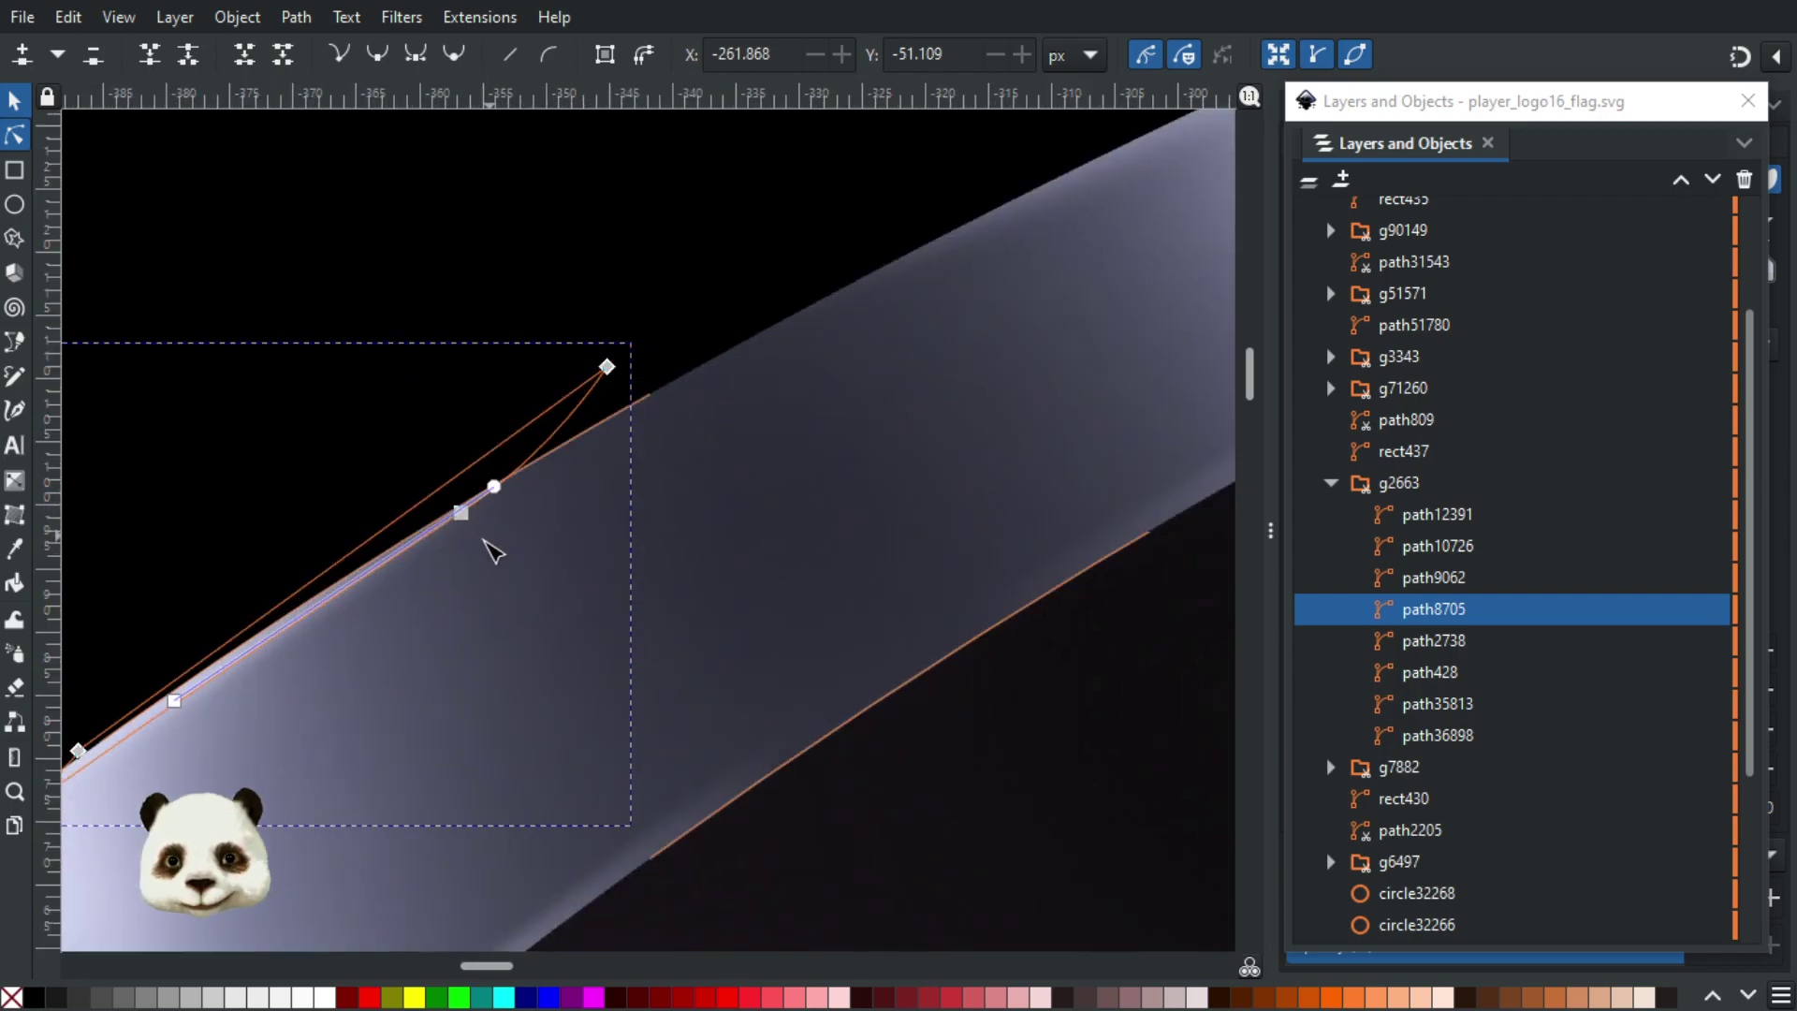
scroll(486, 538, down, 2)
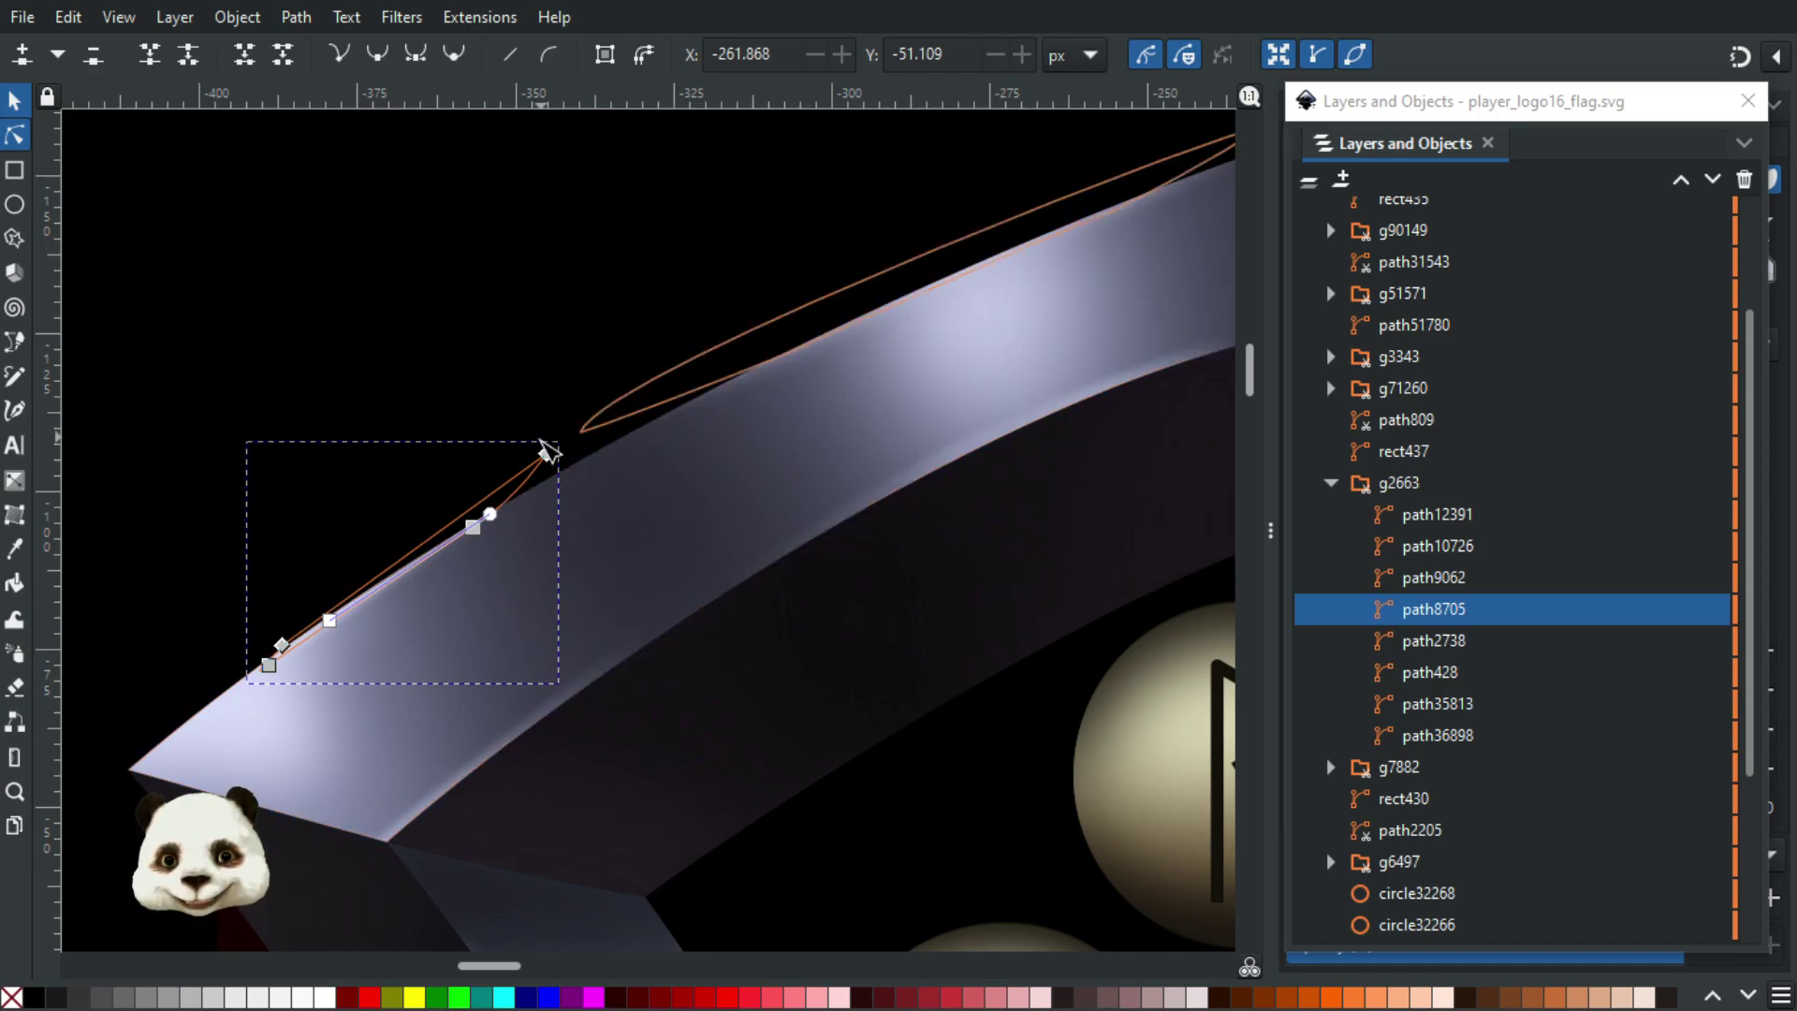
scroll(558, 484, up, 1)
scroll(506, 525, up, 1)
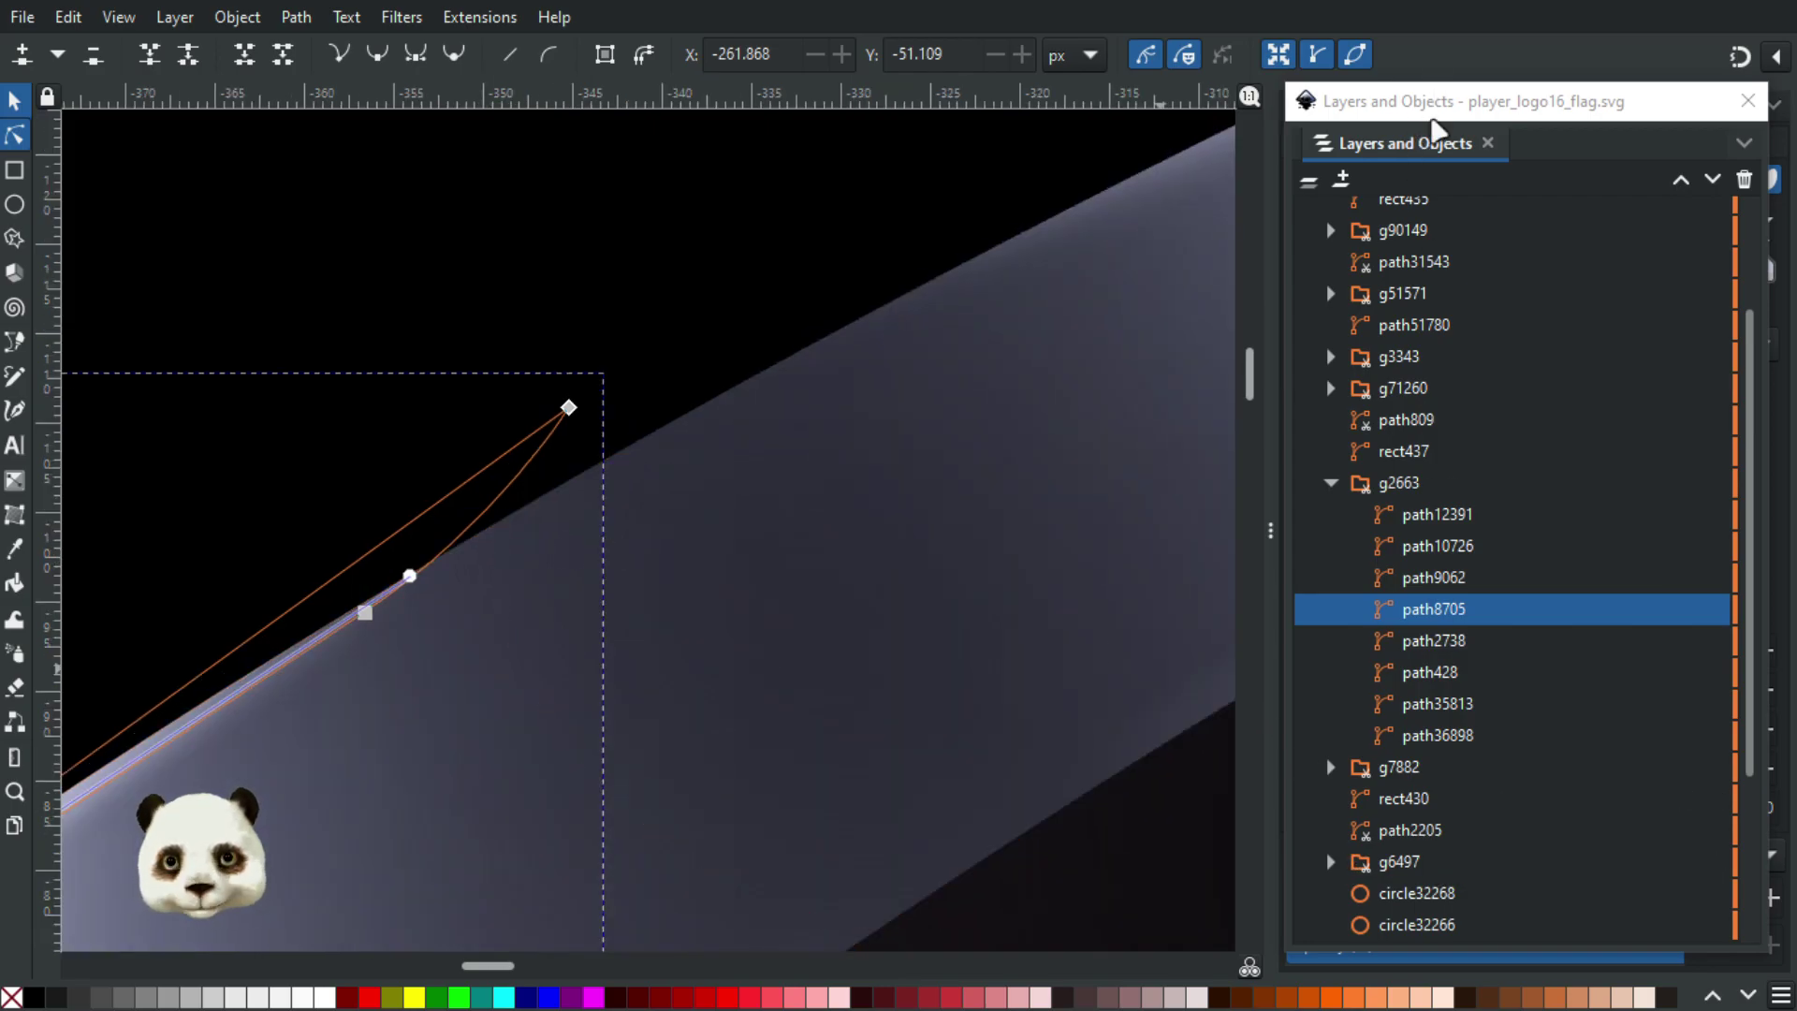
drag(1428, 103, 1796, 131)
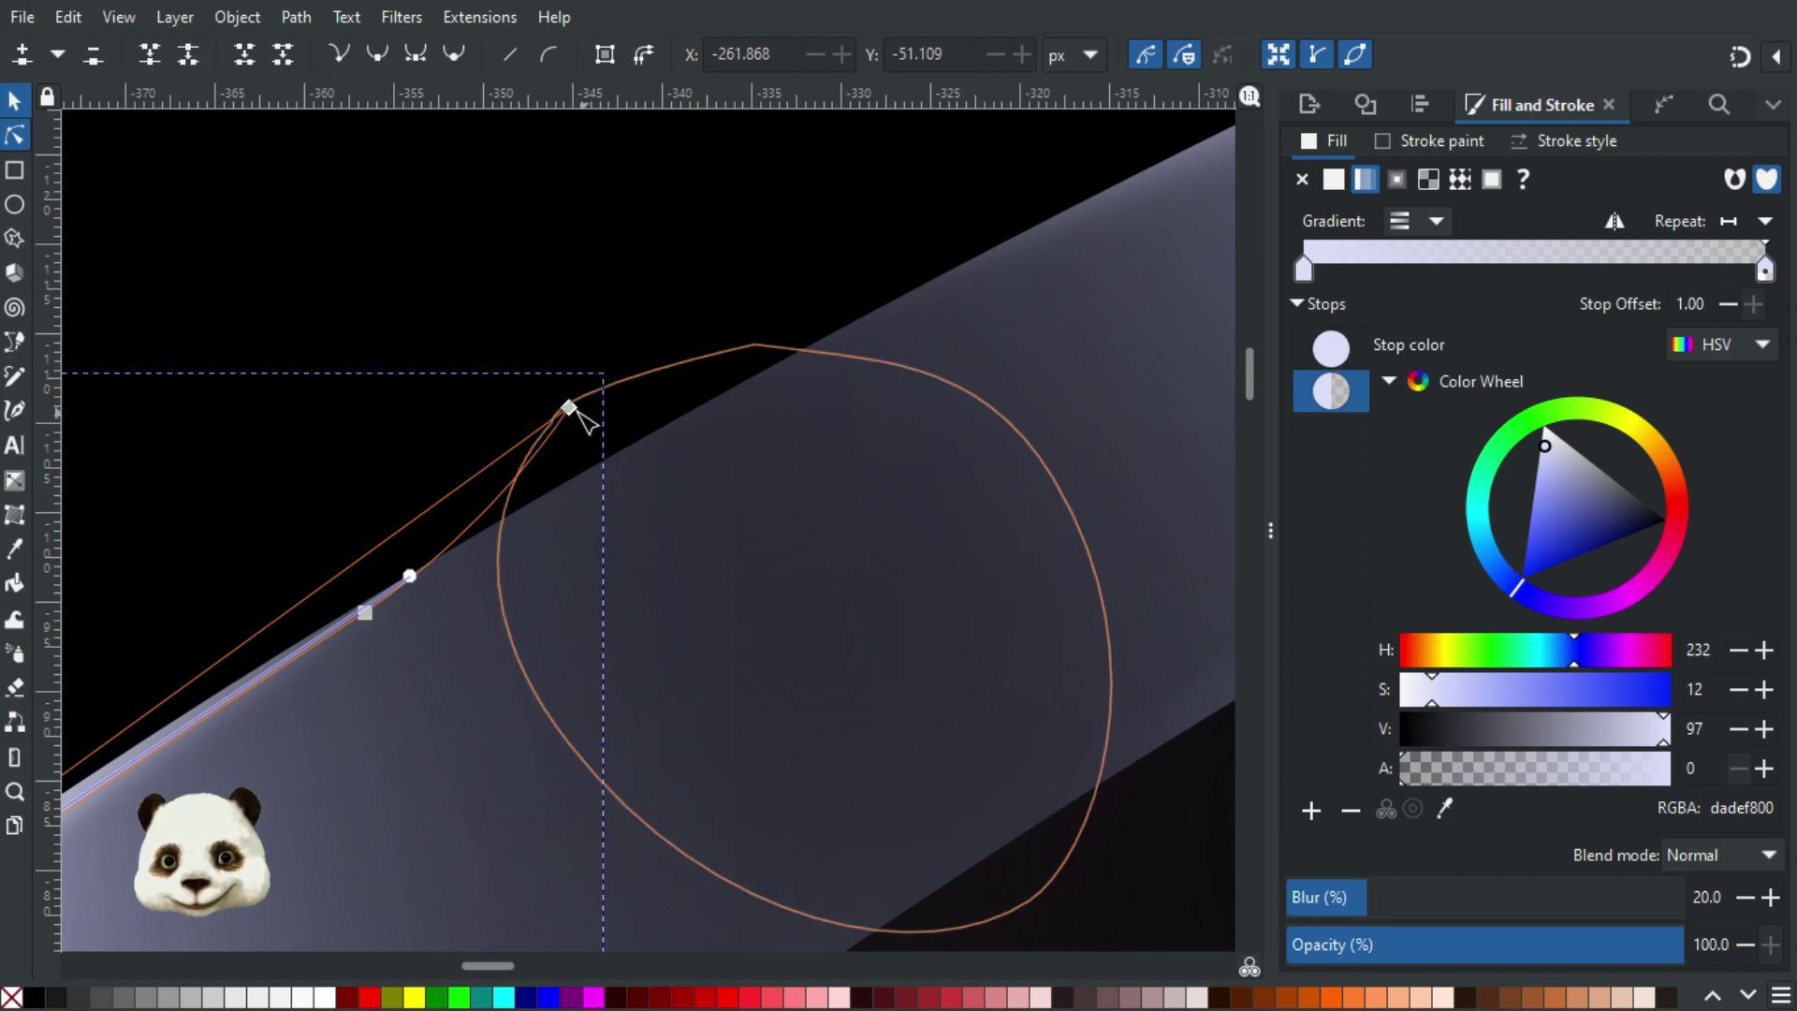
- Try moving the edge highlight's upper end node closer to the frame's outer edge, and undo the move
drag(579, 415, 638, 433)
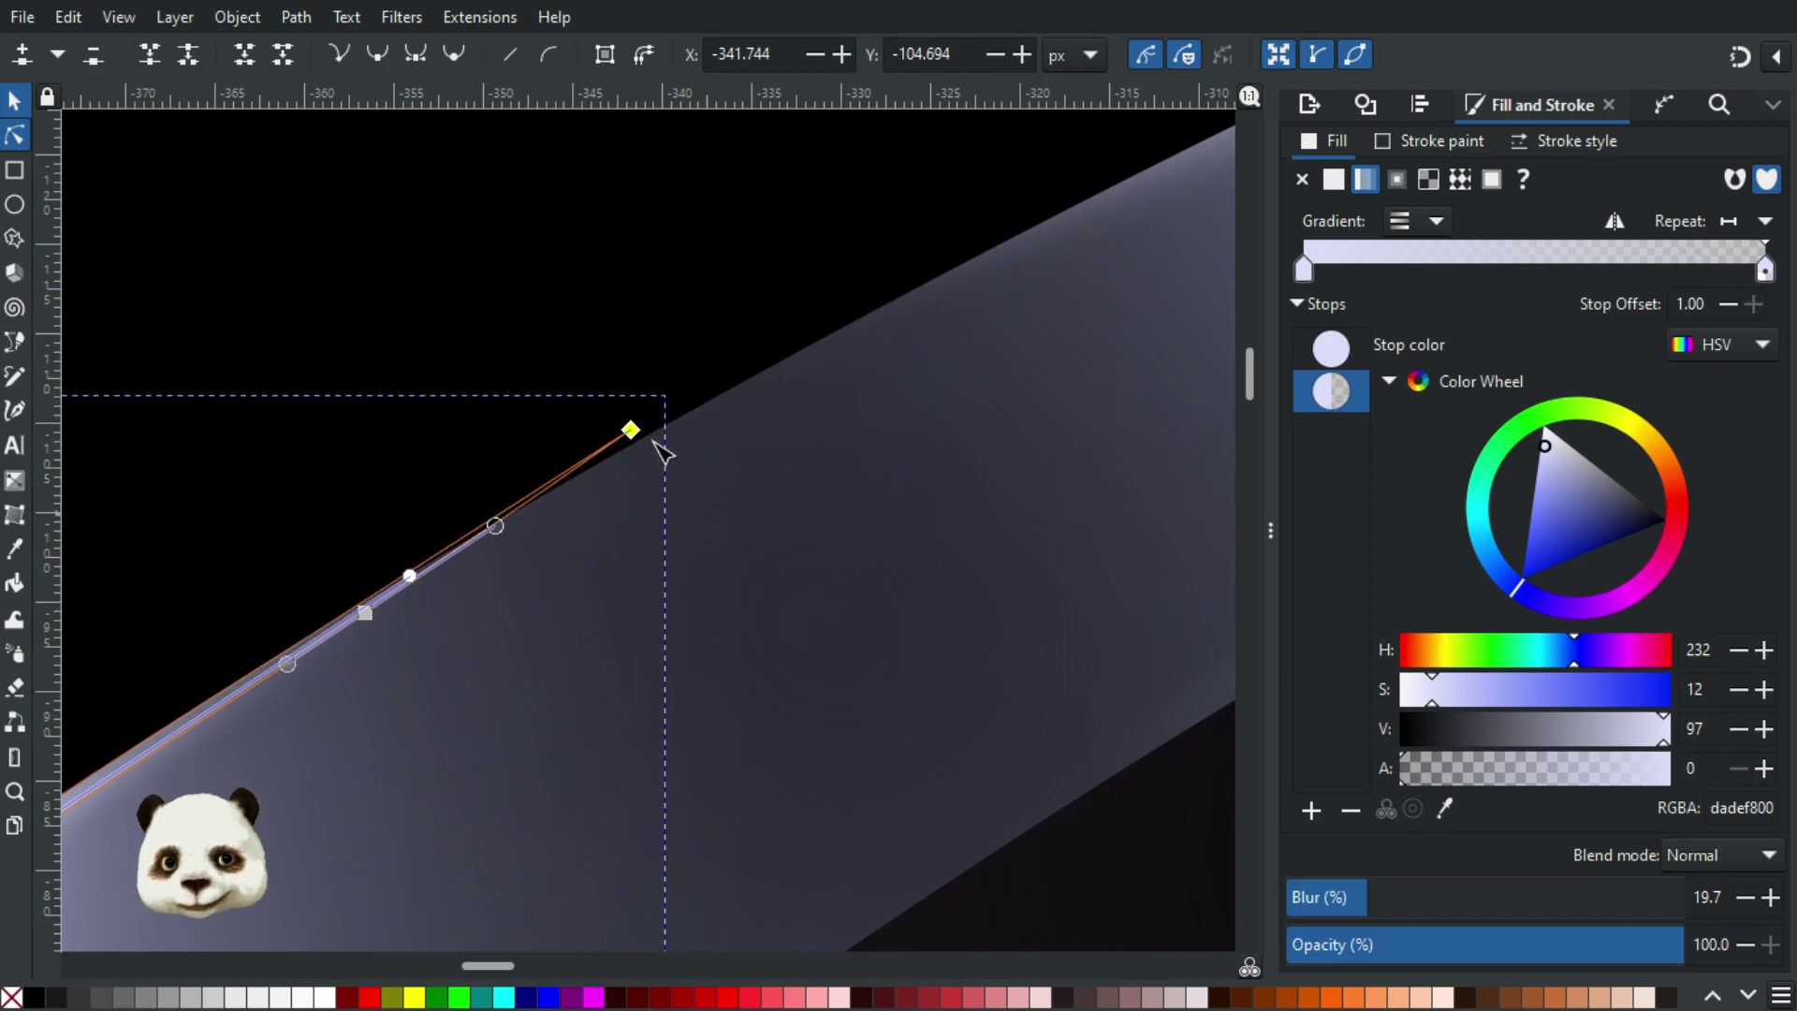
key(ctrl+z)
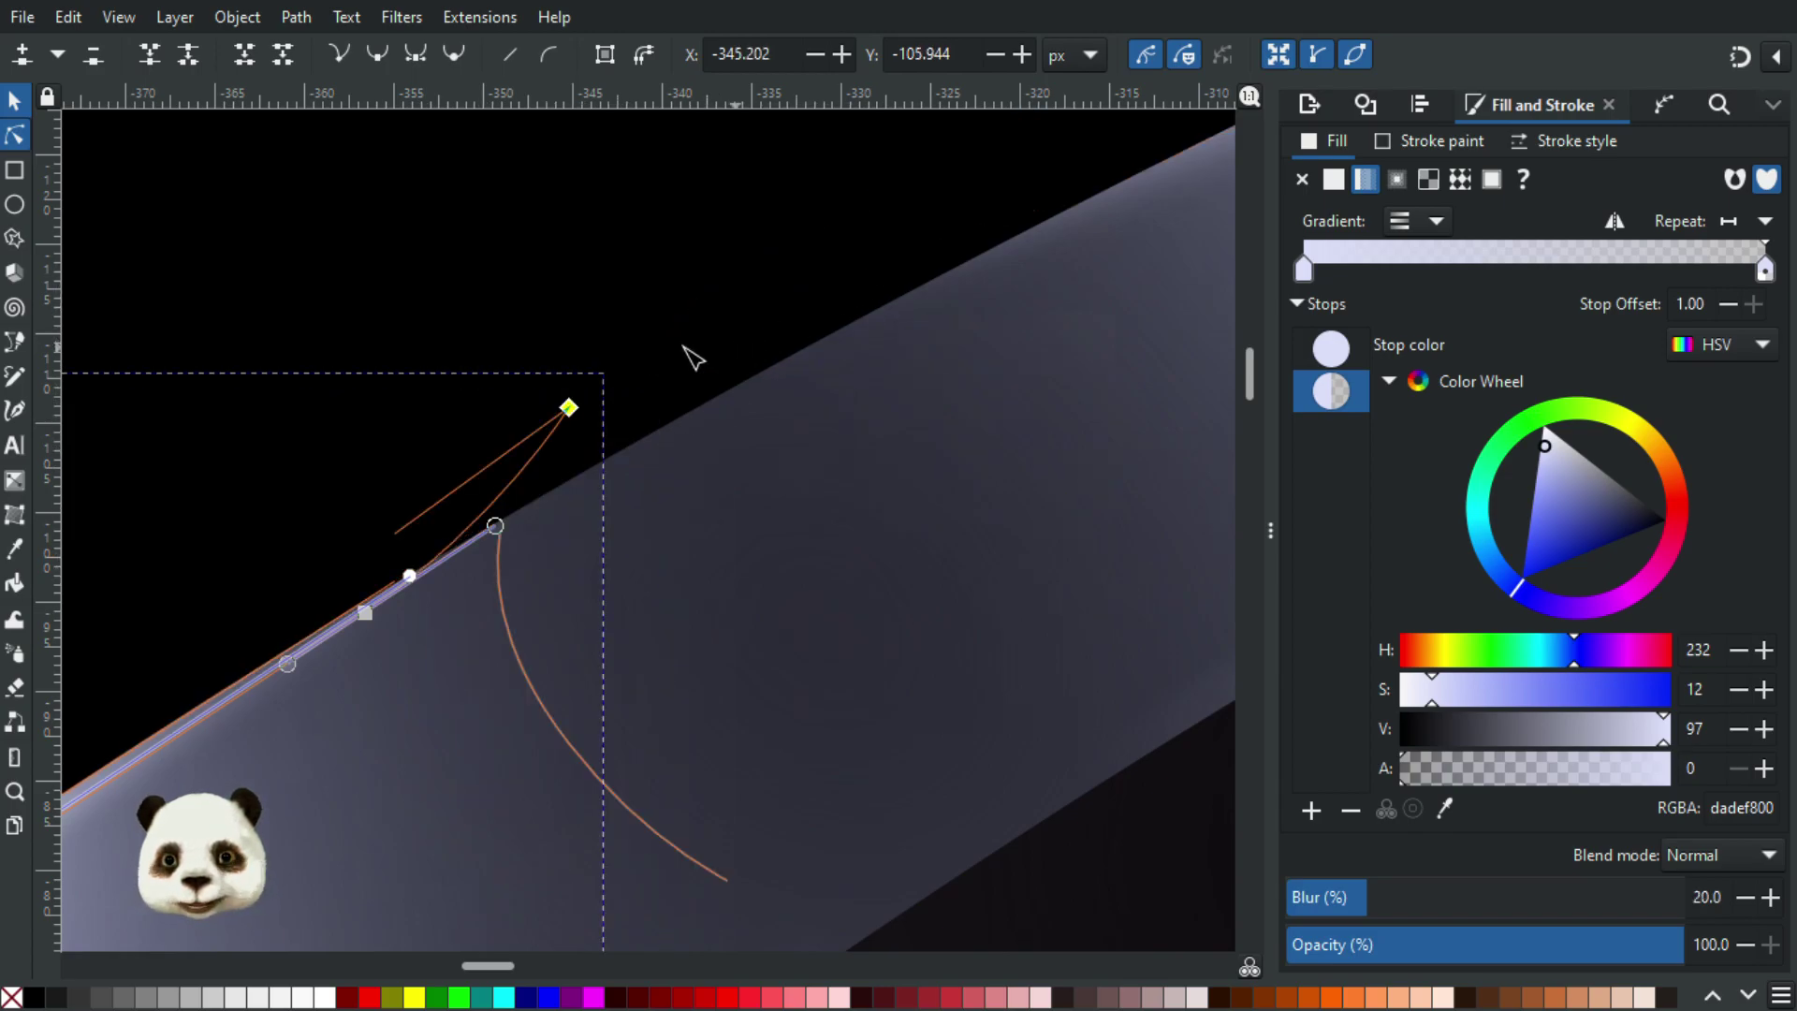
- Inspect the fill and blur of the outer-edge highlight, the two central glow shapes and the inner-edge highlight on the upper-left frame bar, and deselect
scroll(637, 281, down, 3)
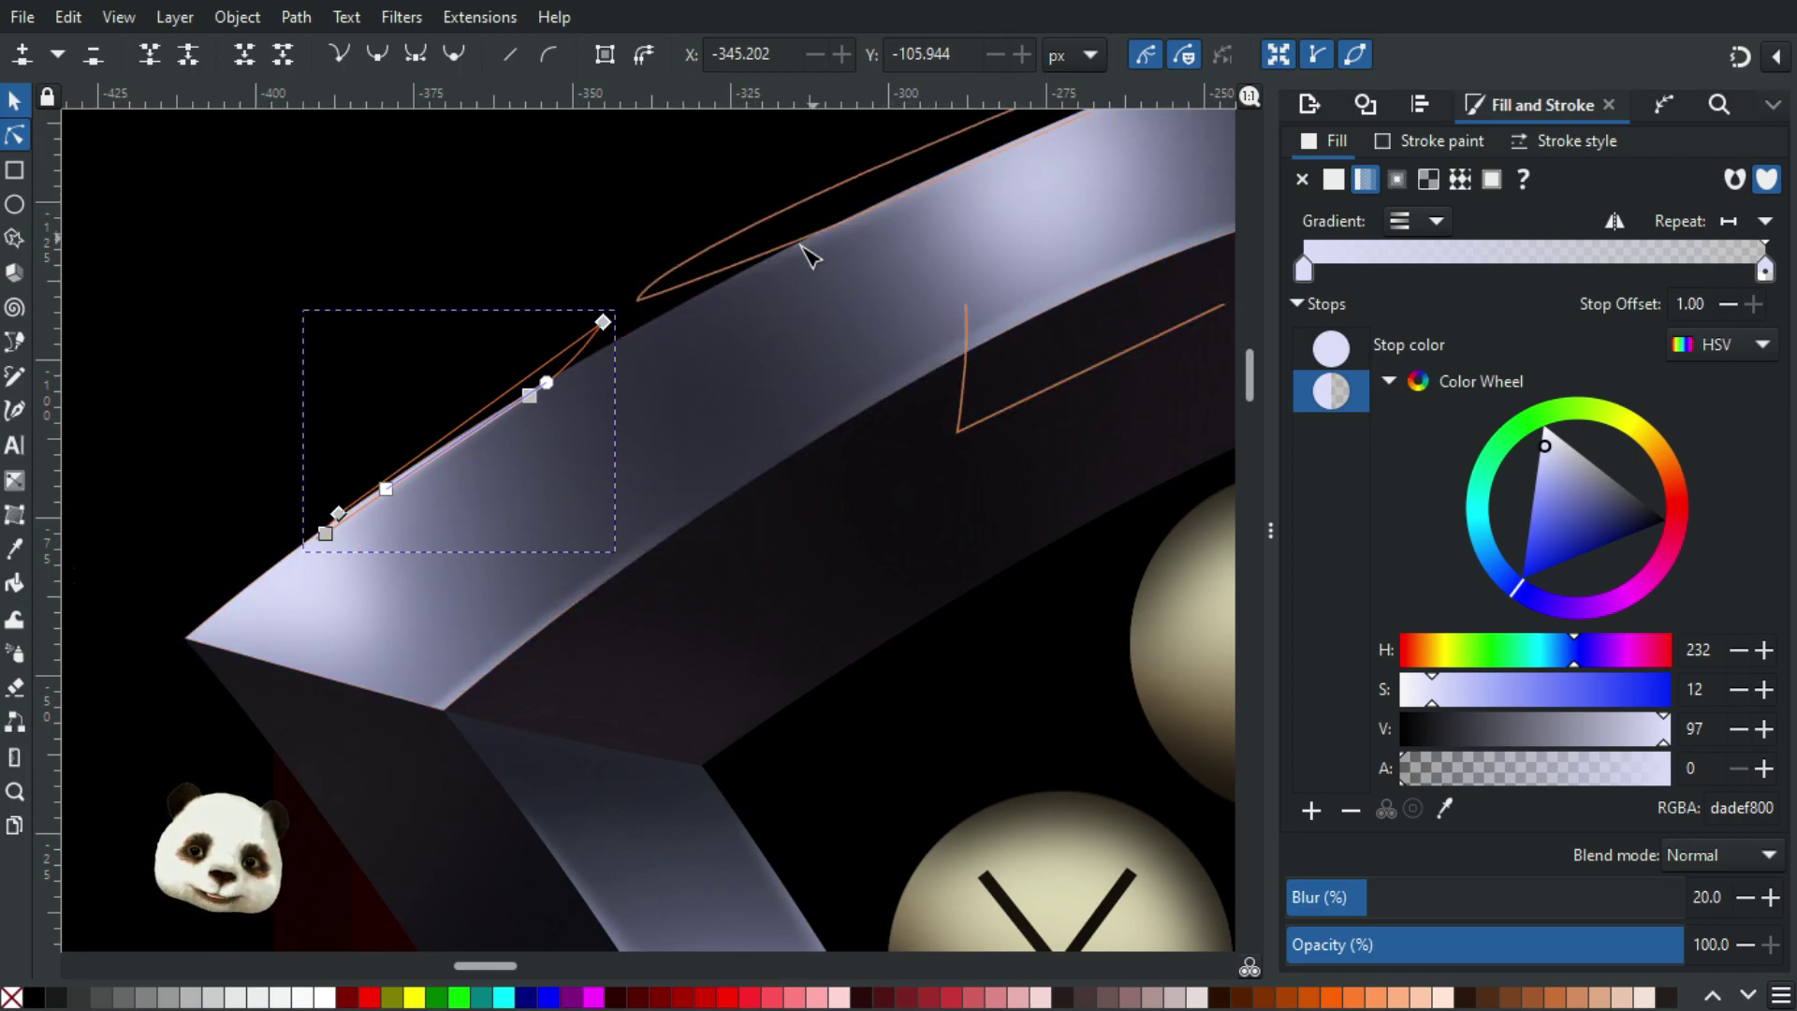
drag(755, 289, 570, 433)
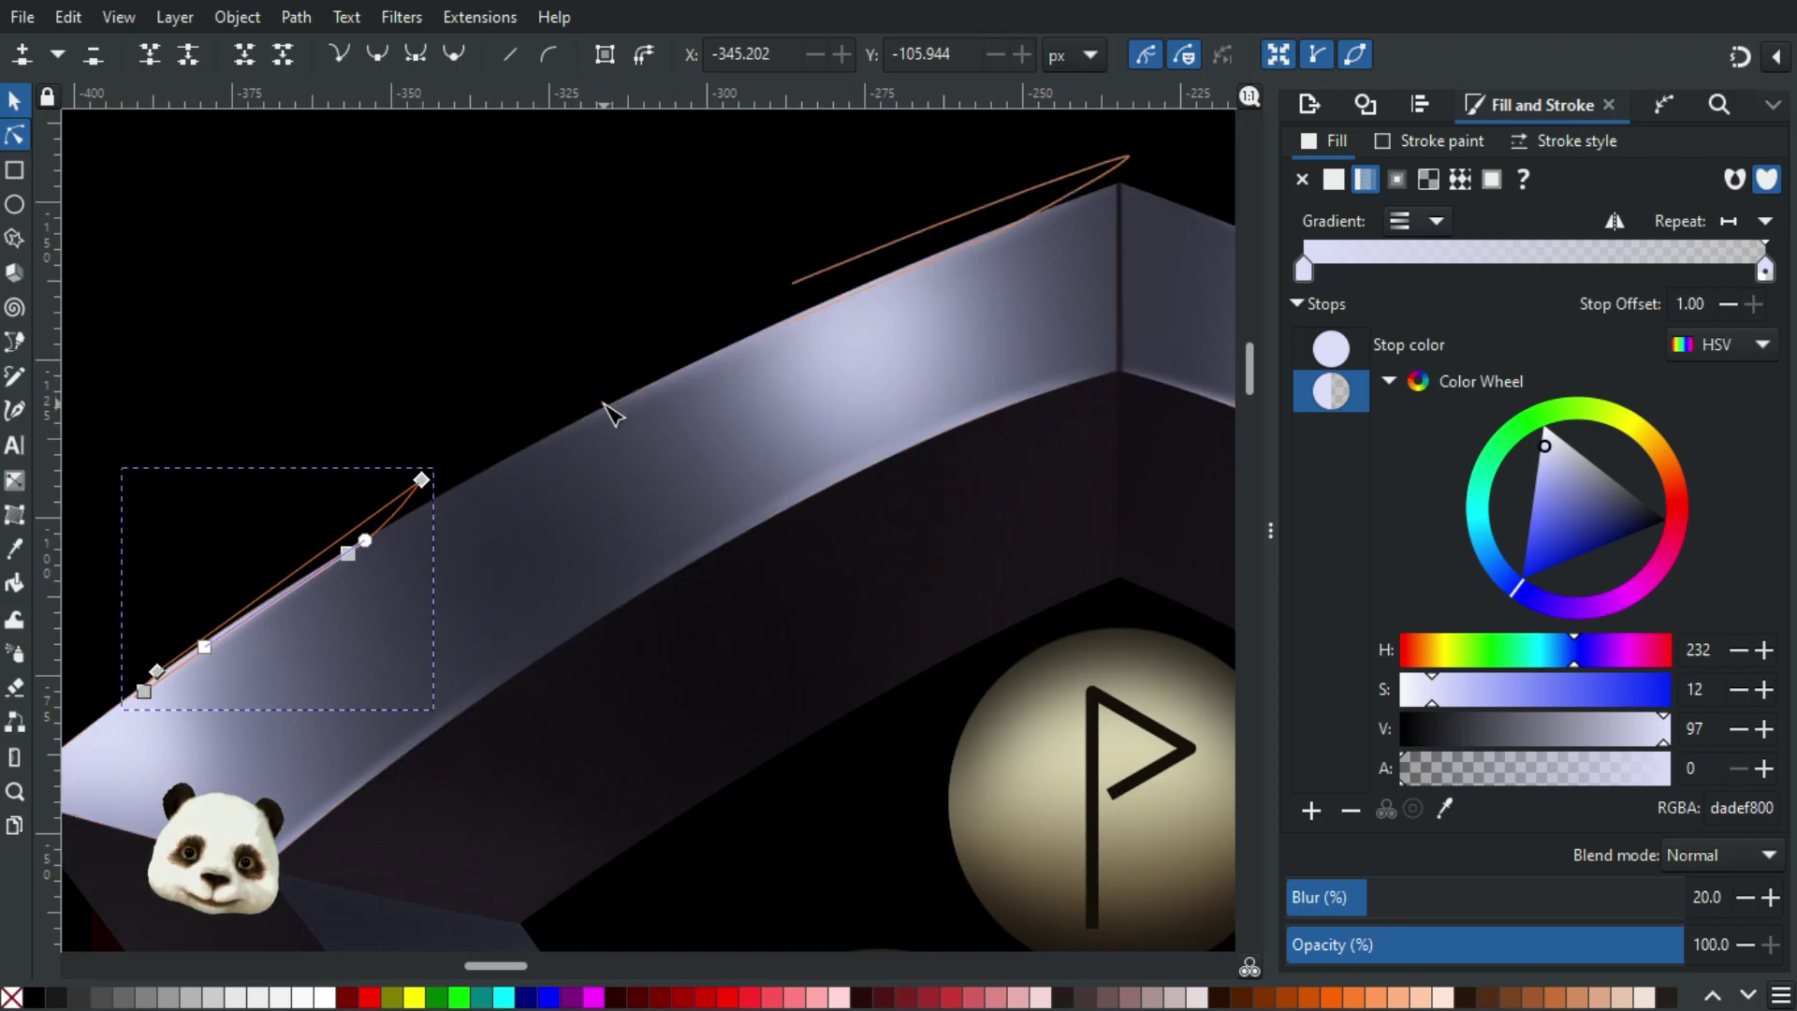
click(613, 403)
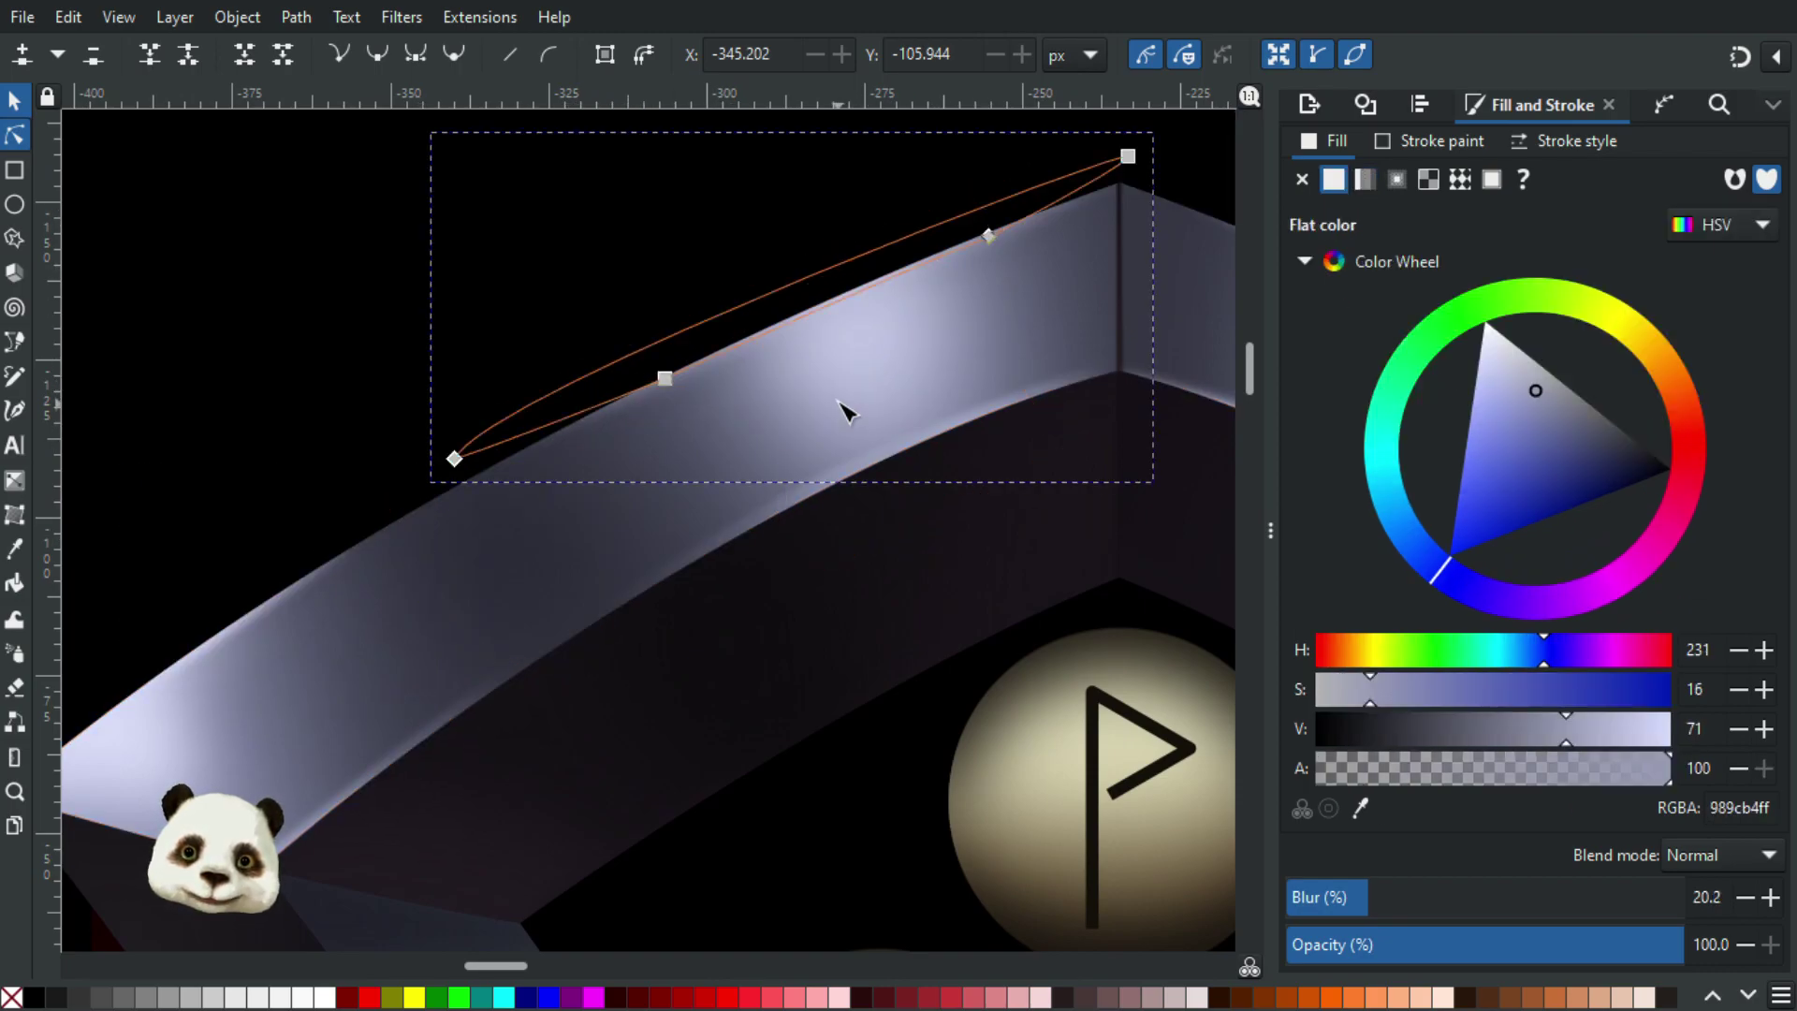
click(835, 429)
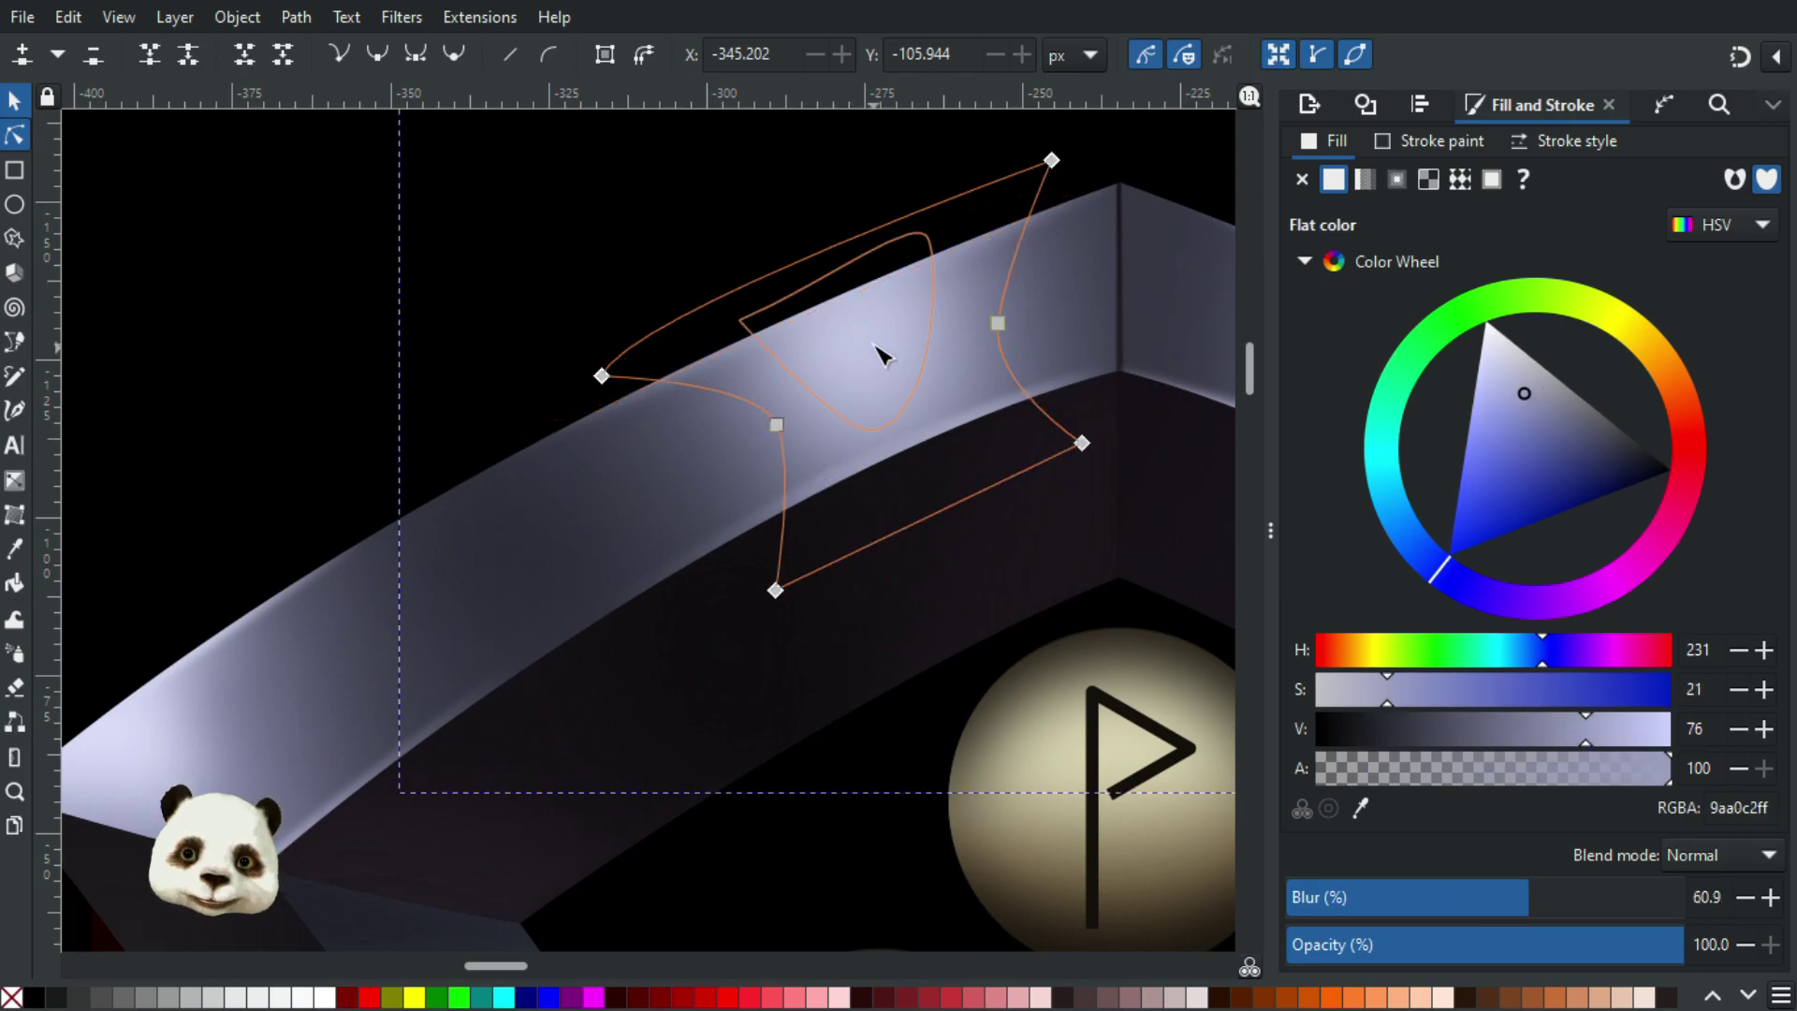
click(836, 321)
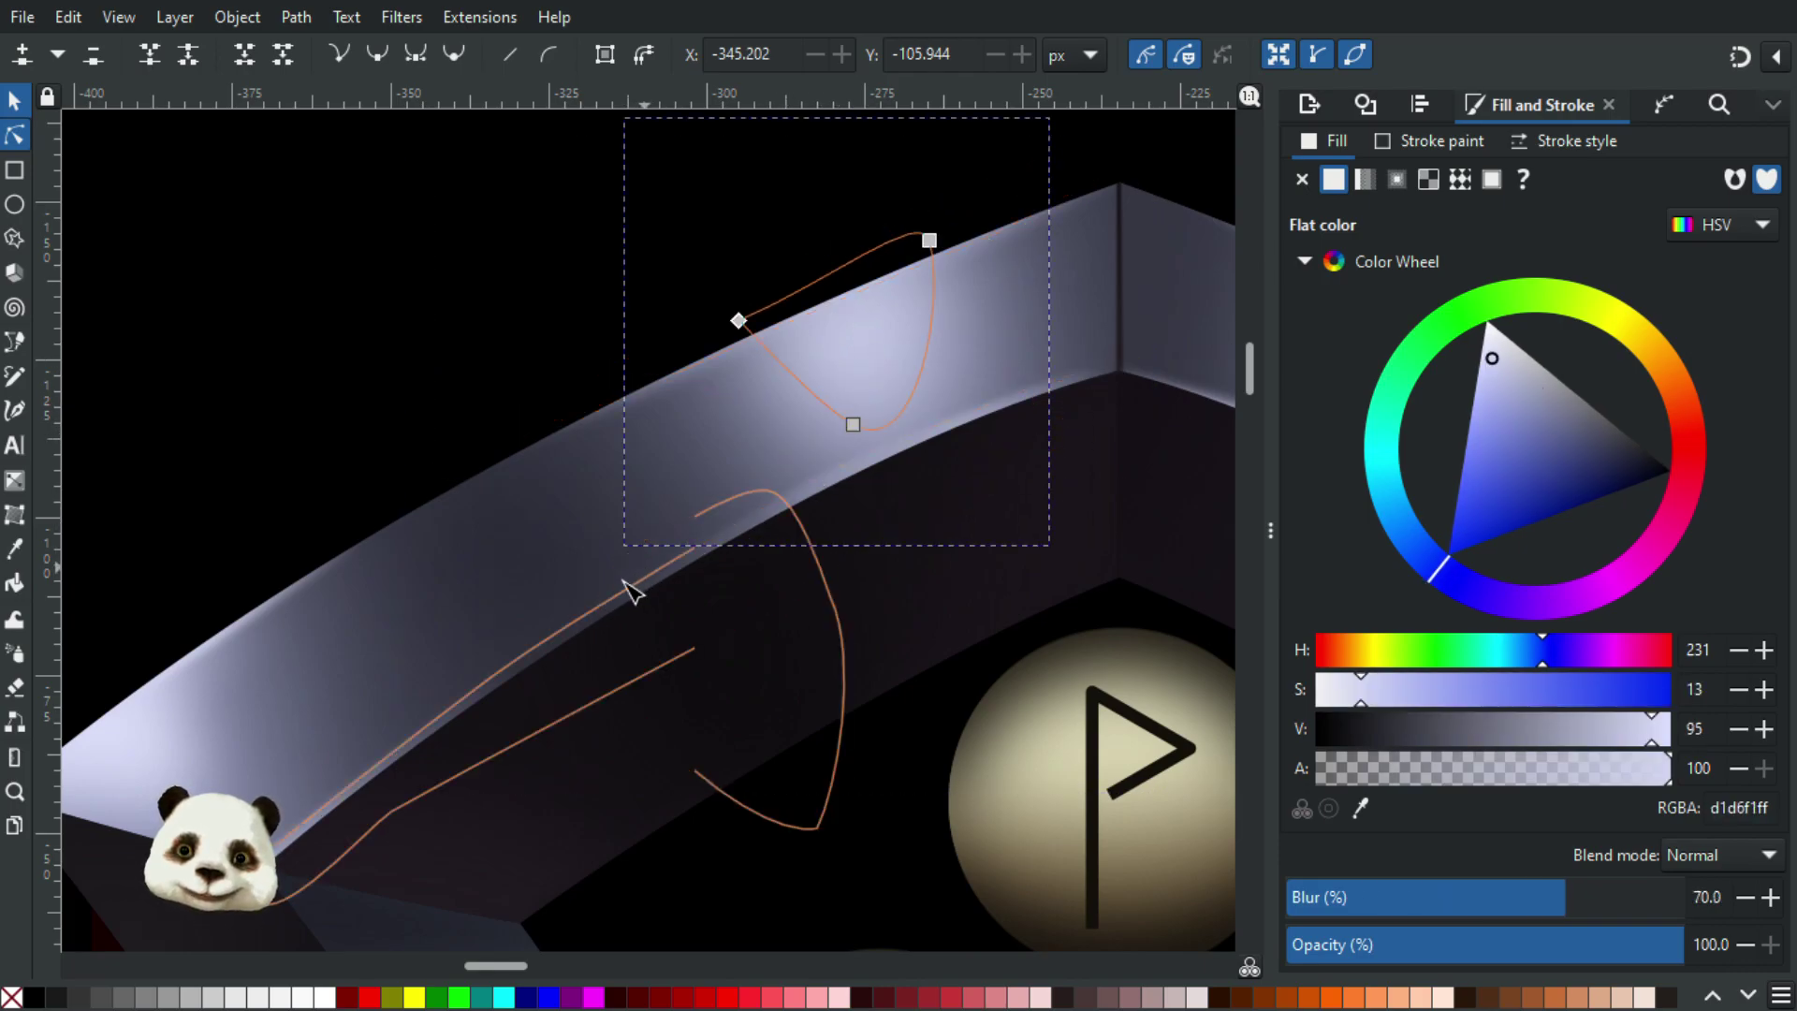
shift+click(609, 620)
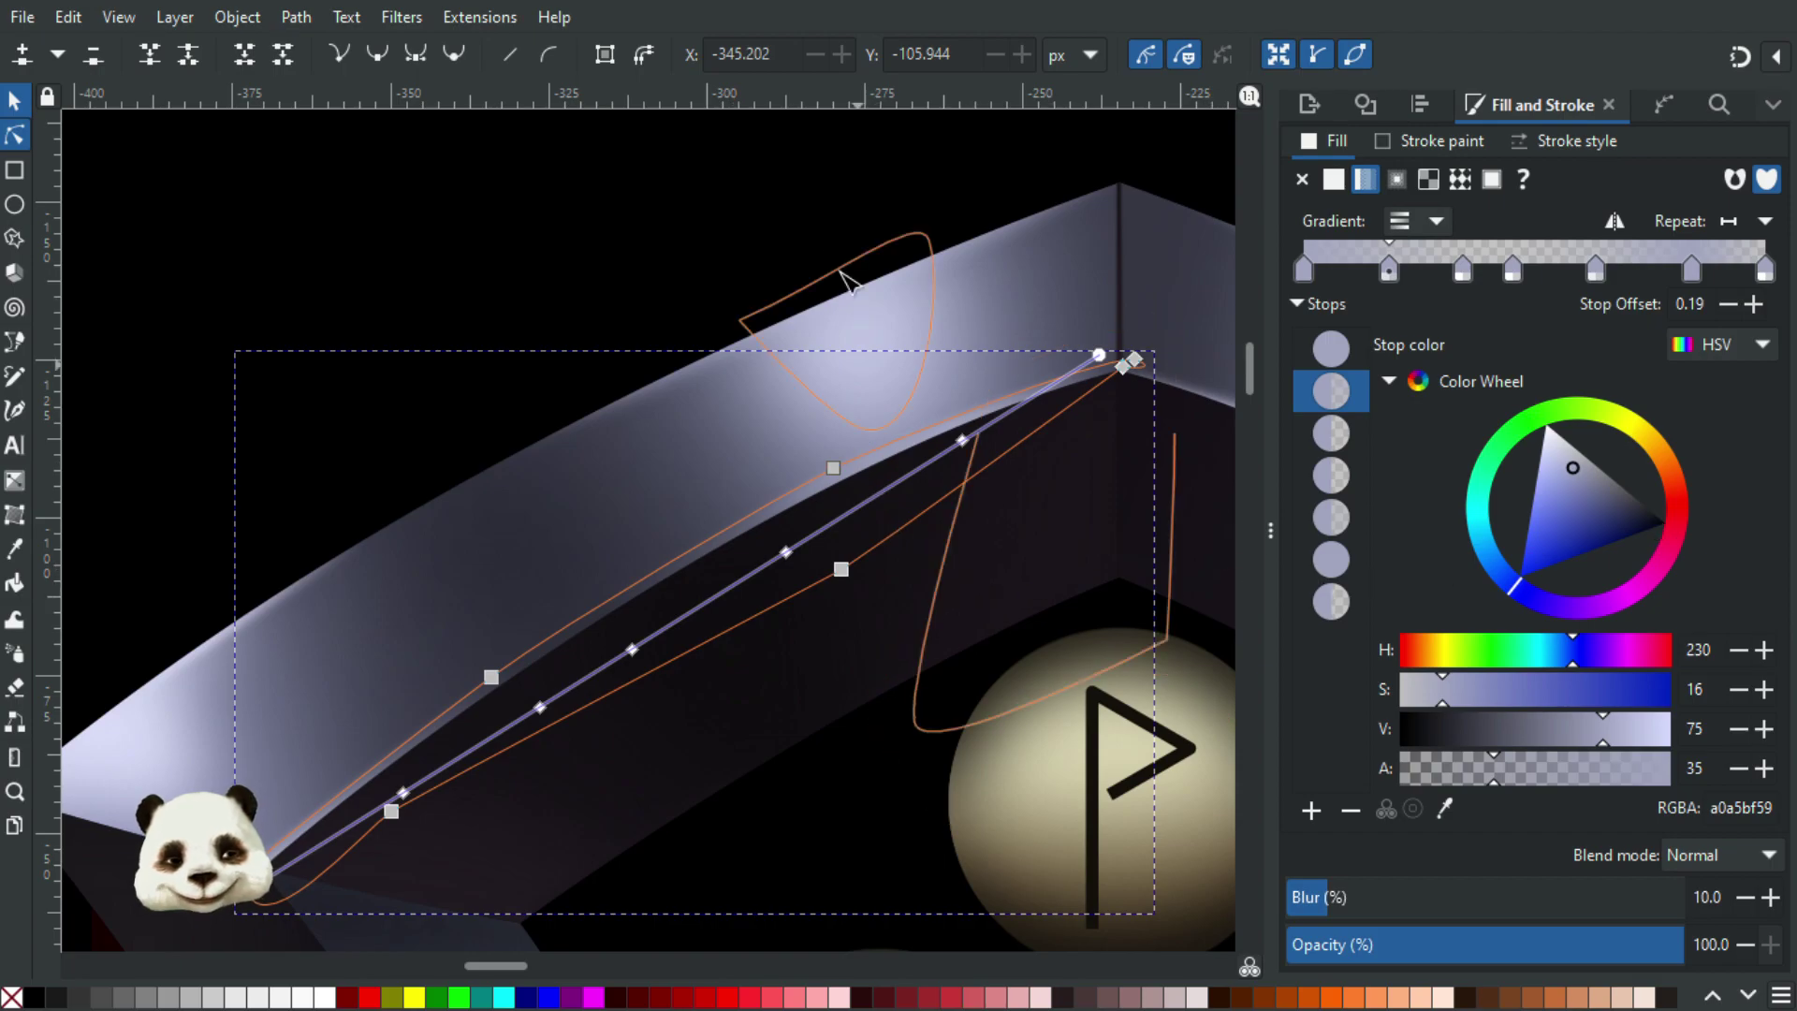
click(781, 295)
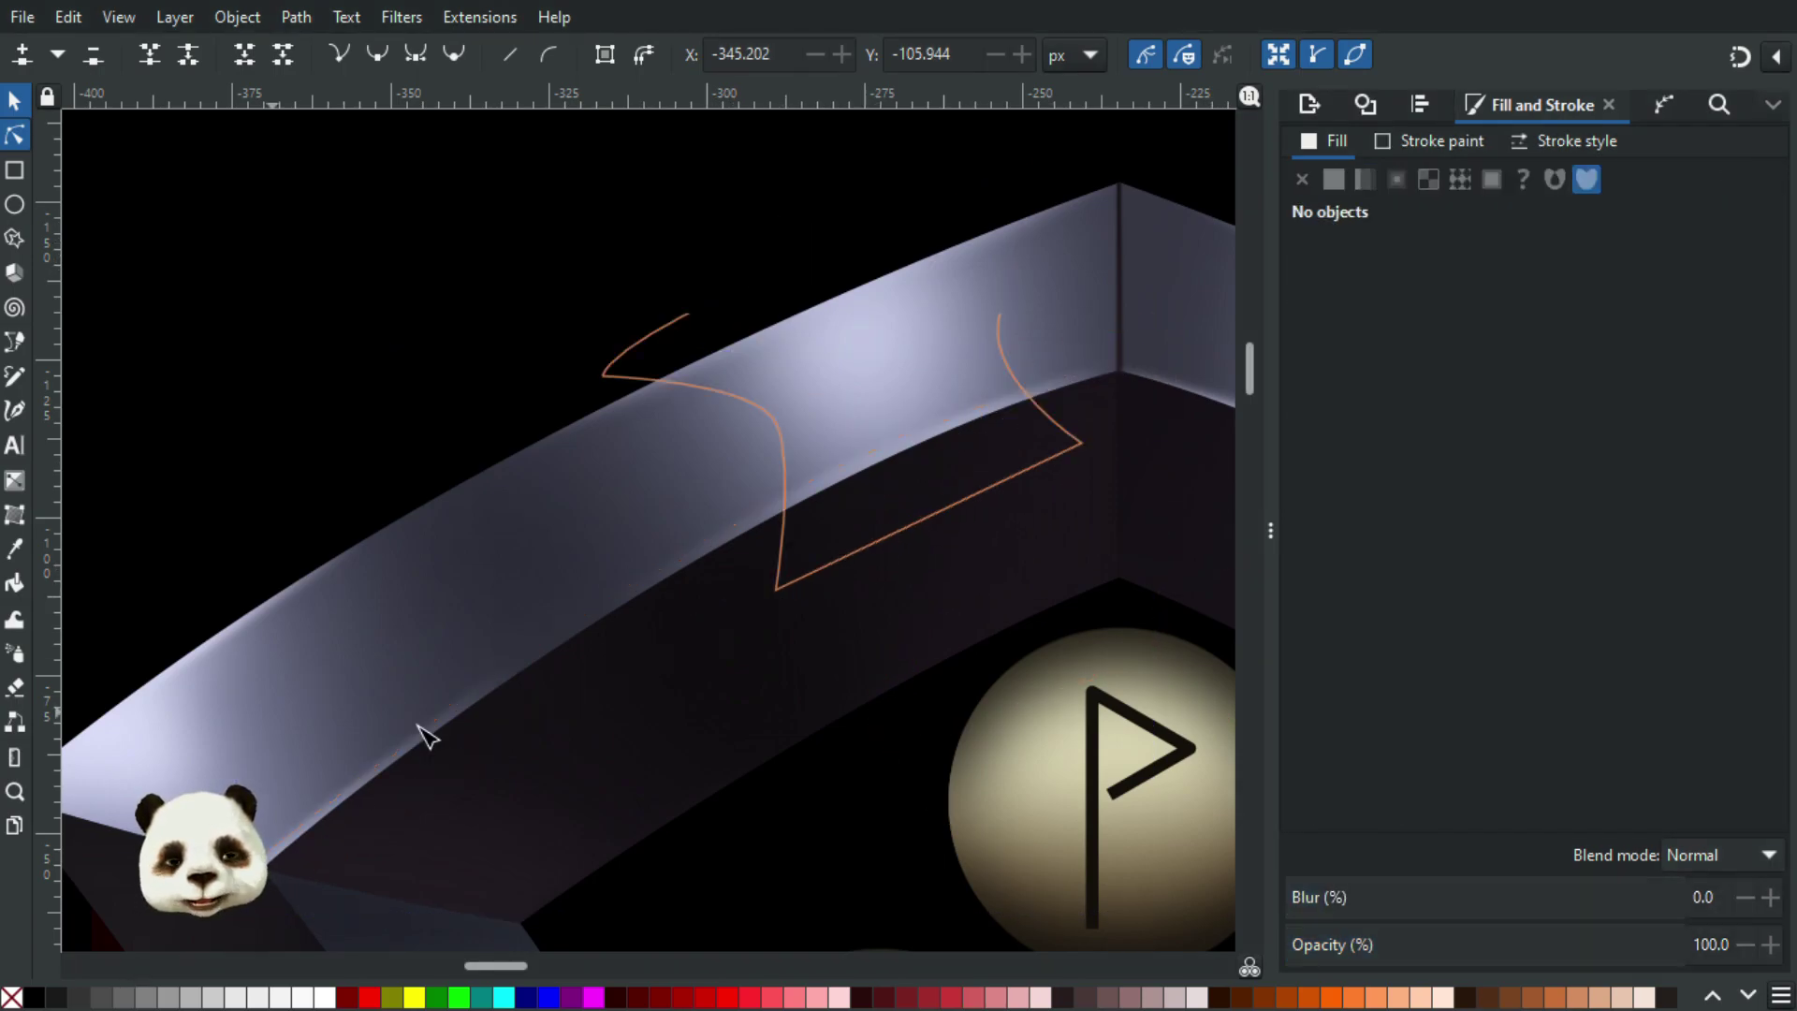
- Select the inner-edge highlight on the upper-left frame bar again, examine its multi-stop gradient along the edge, and clear the selection
scroll(923, 642, down, 4)
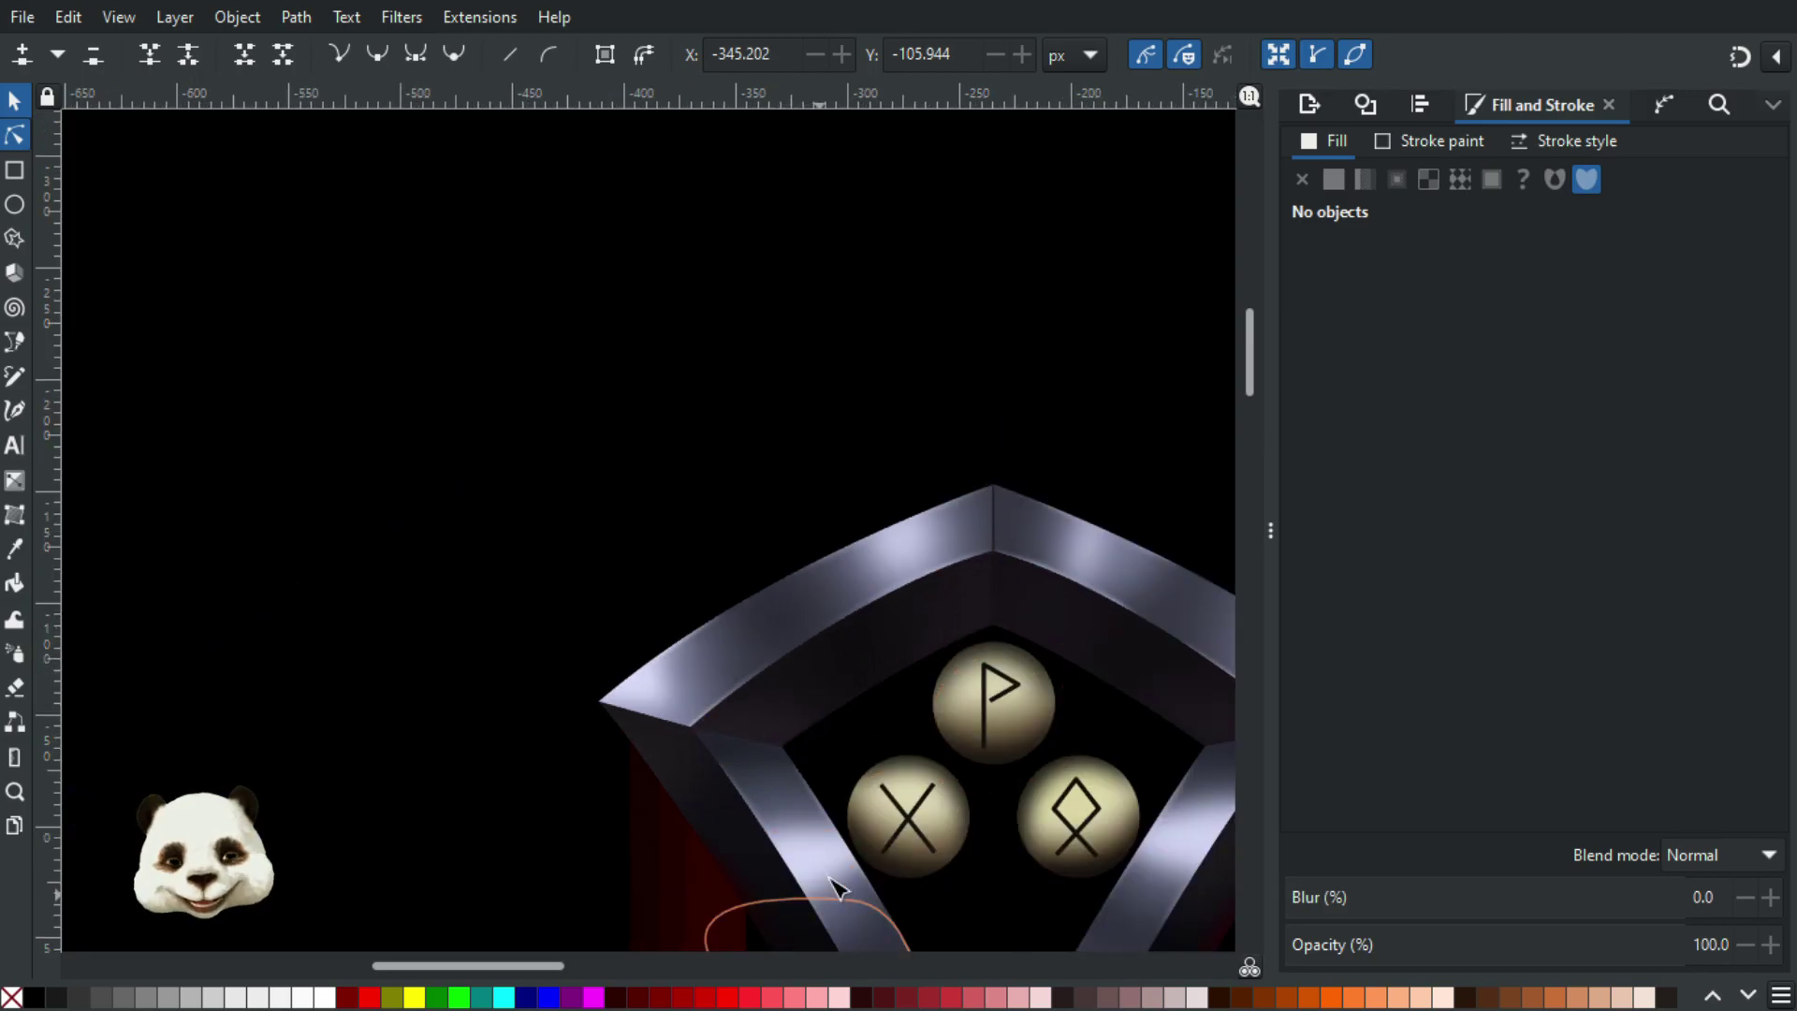
scroll(847, 814, up, 3)
click(800, 466)
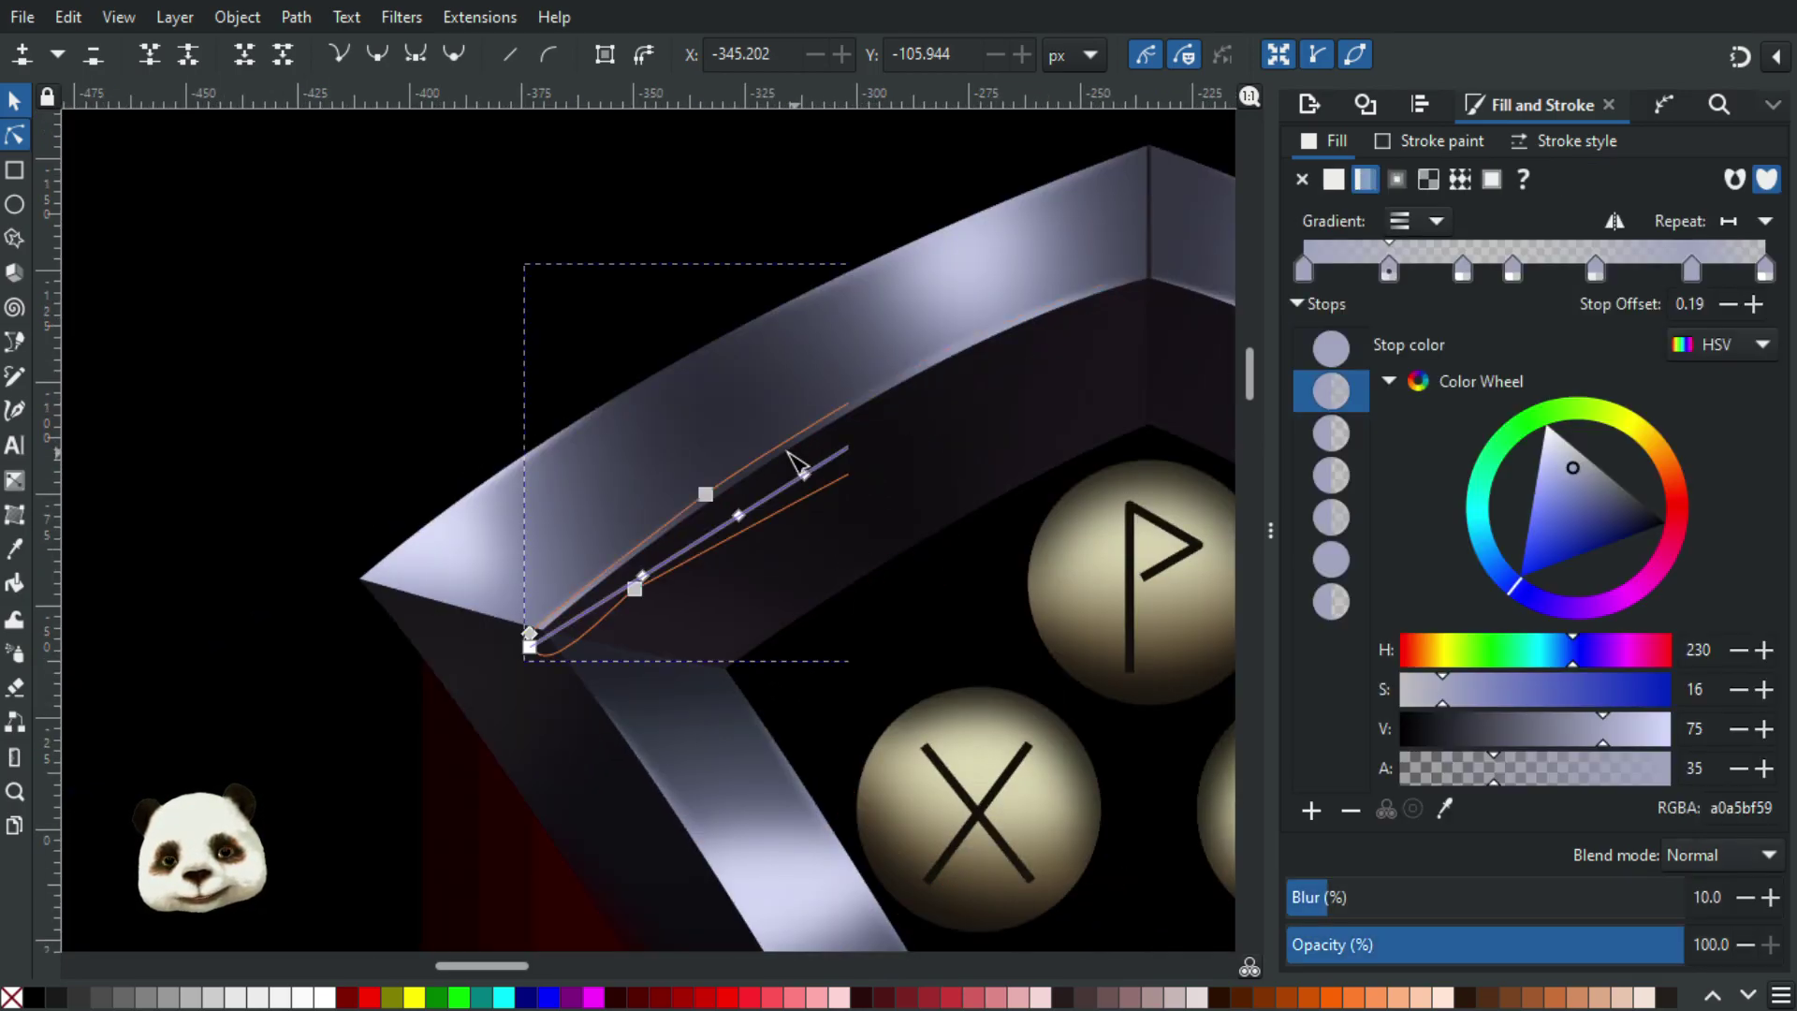
scroll(851, 465, up, 2)
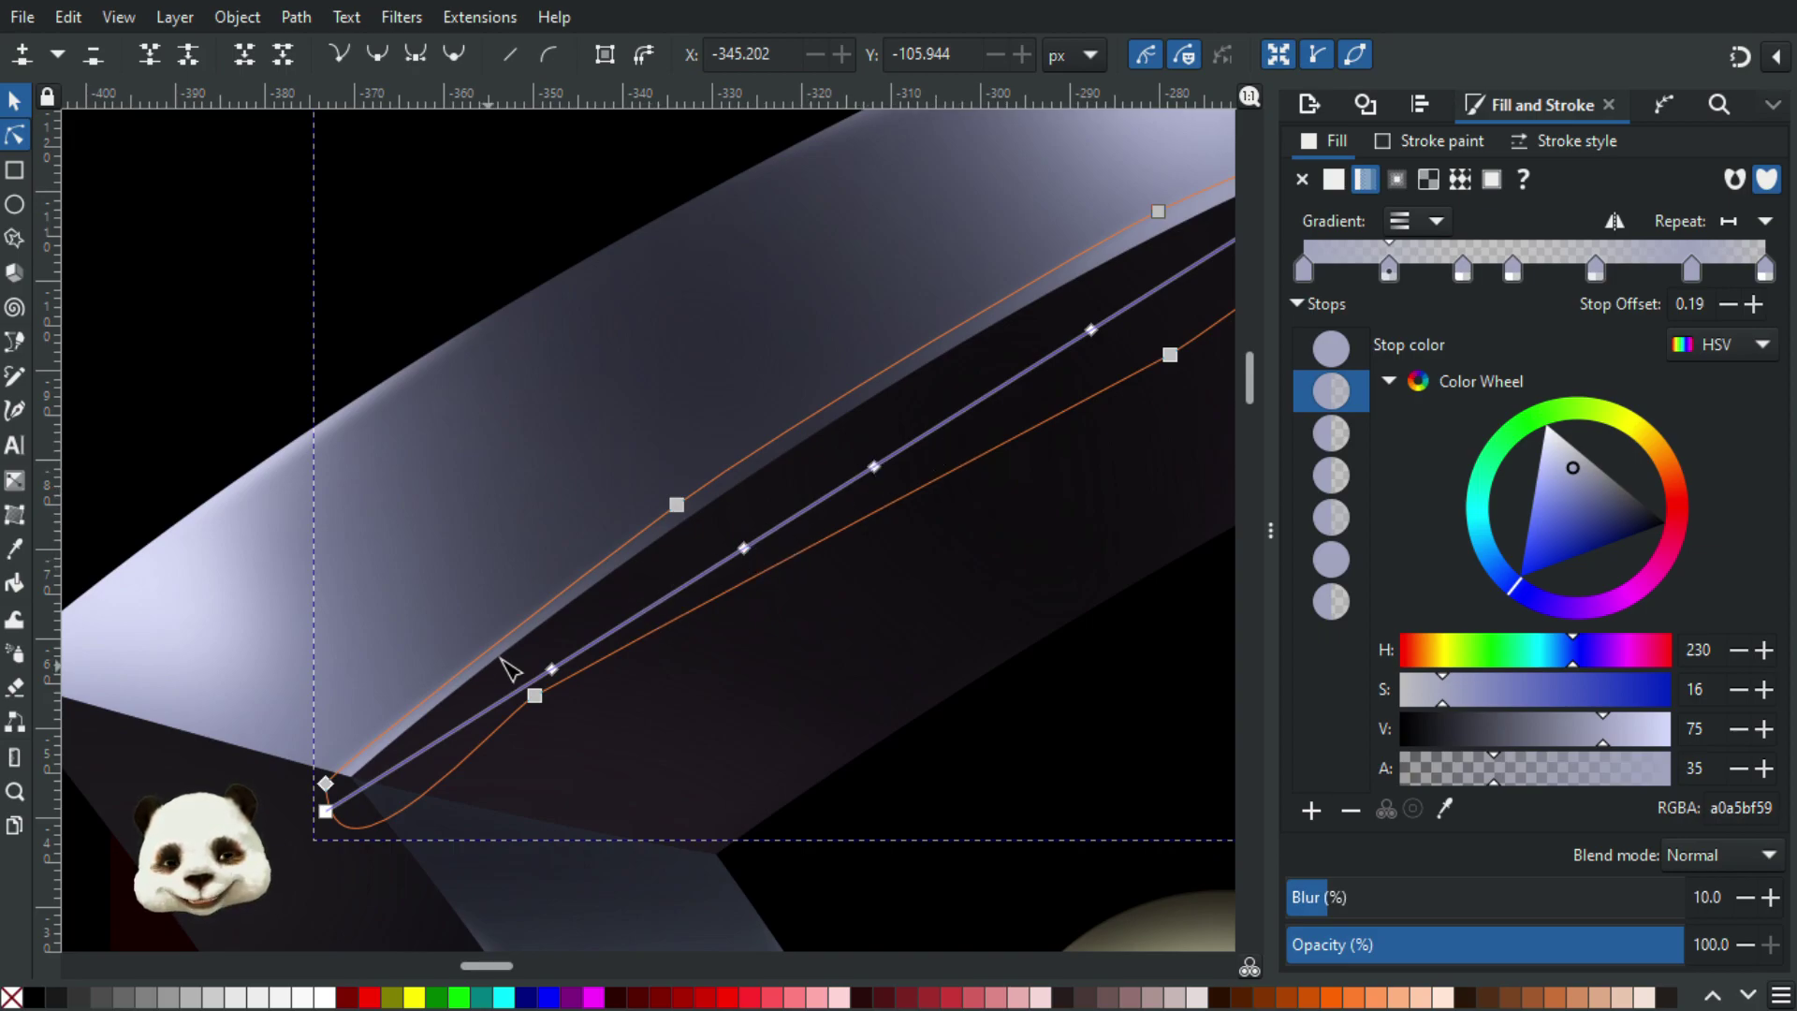
scroll(859, 496, down, 2)
scroll(728, 620, up, 1)
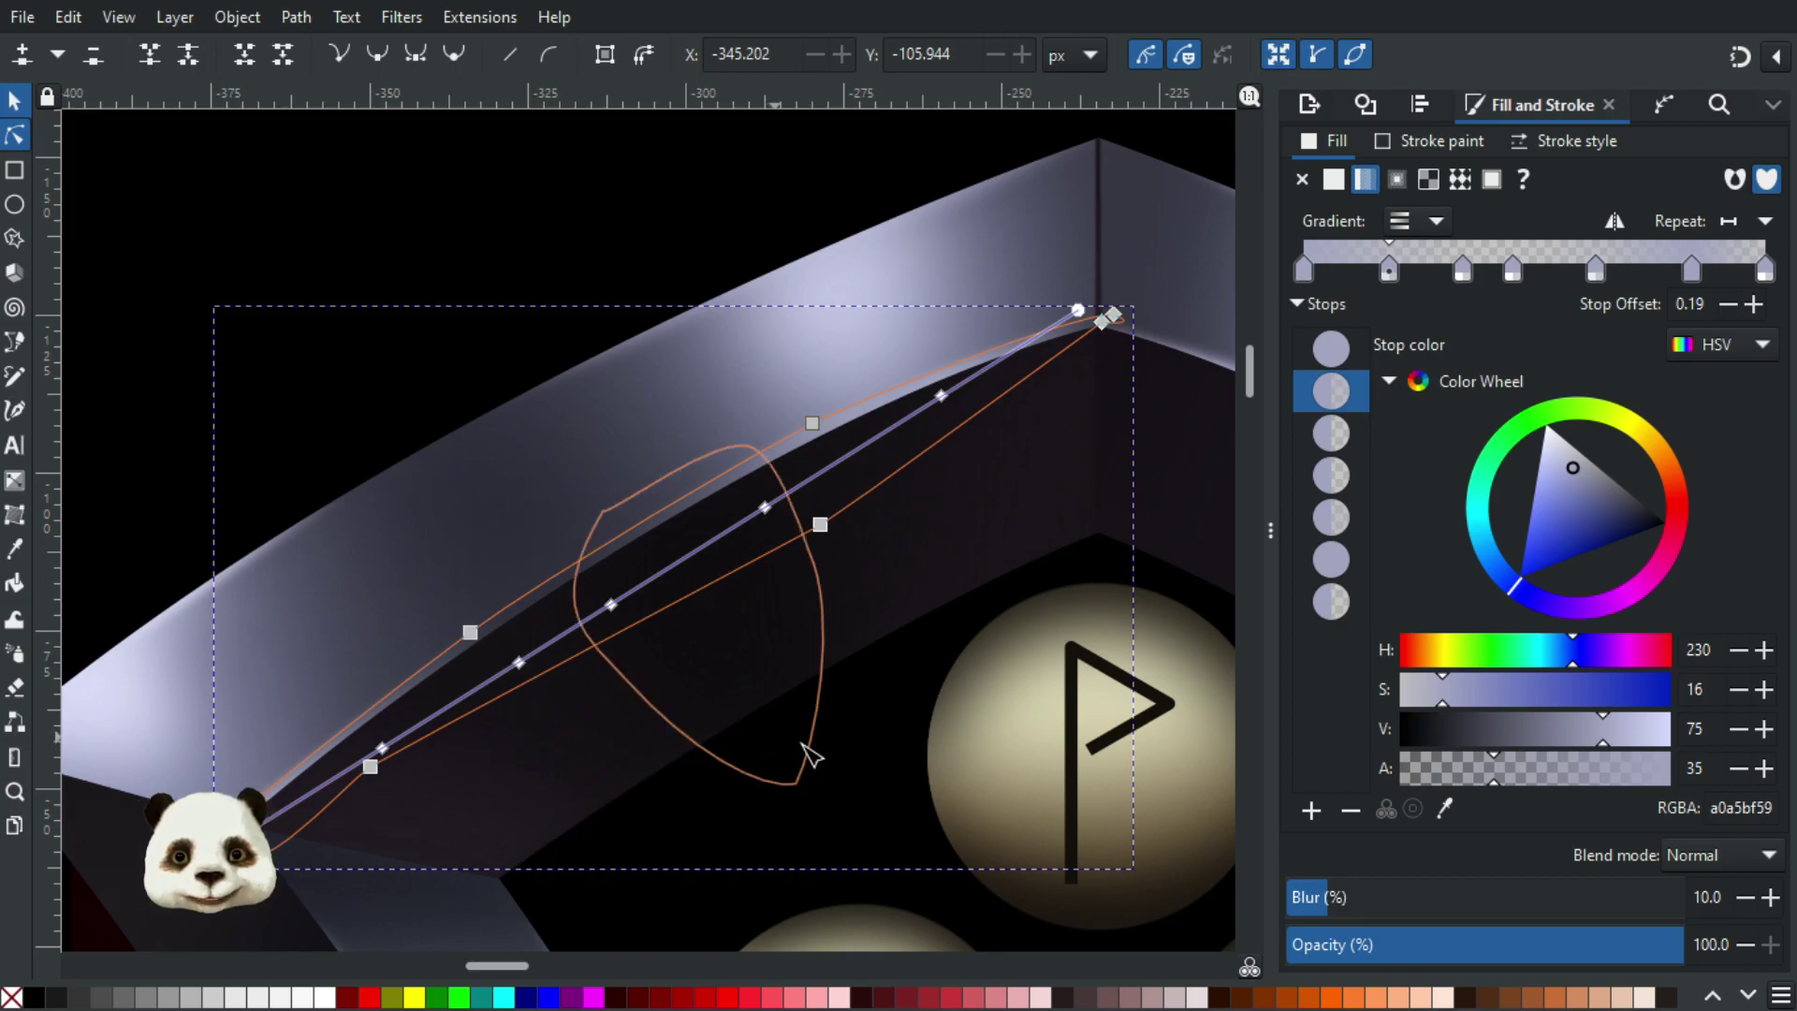
scroll(859, 791, down, 3)
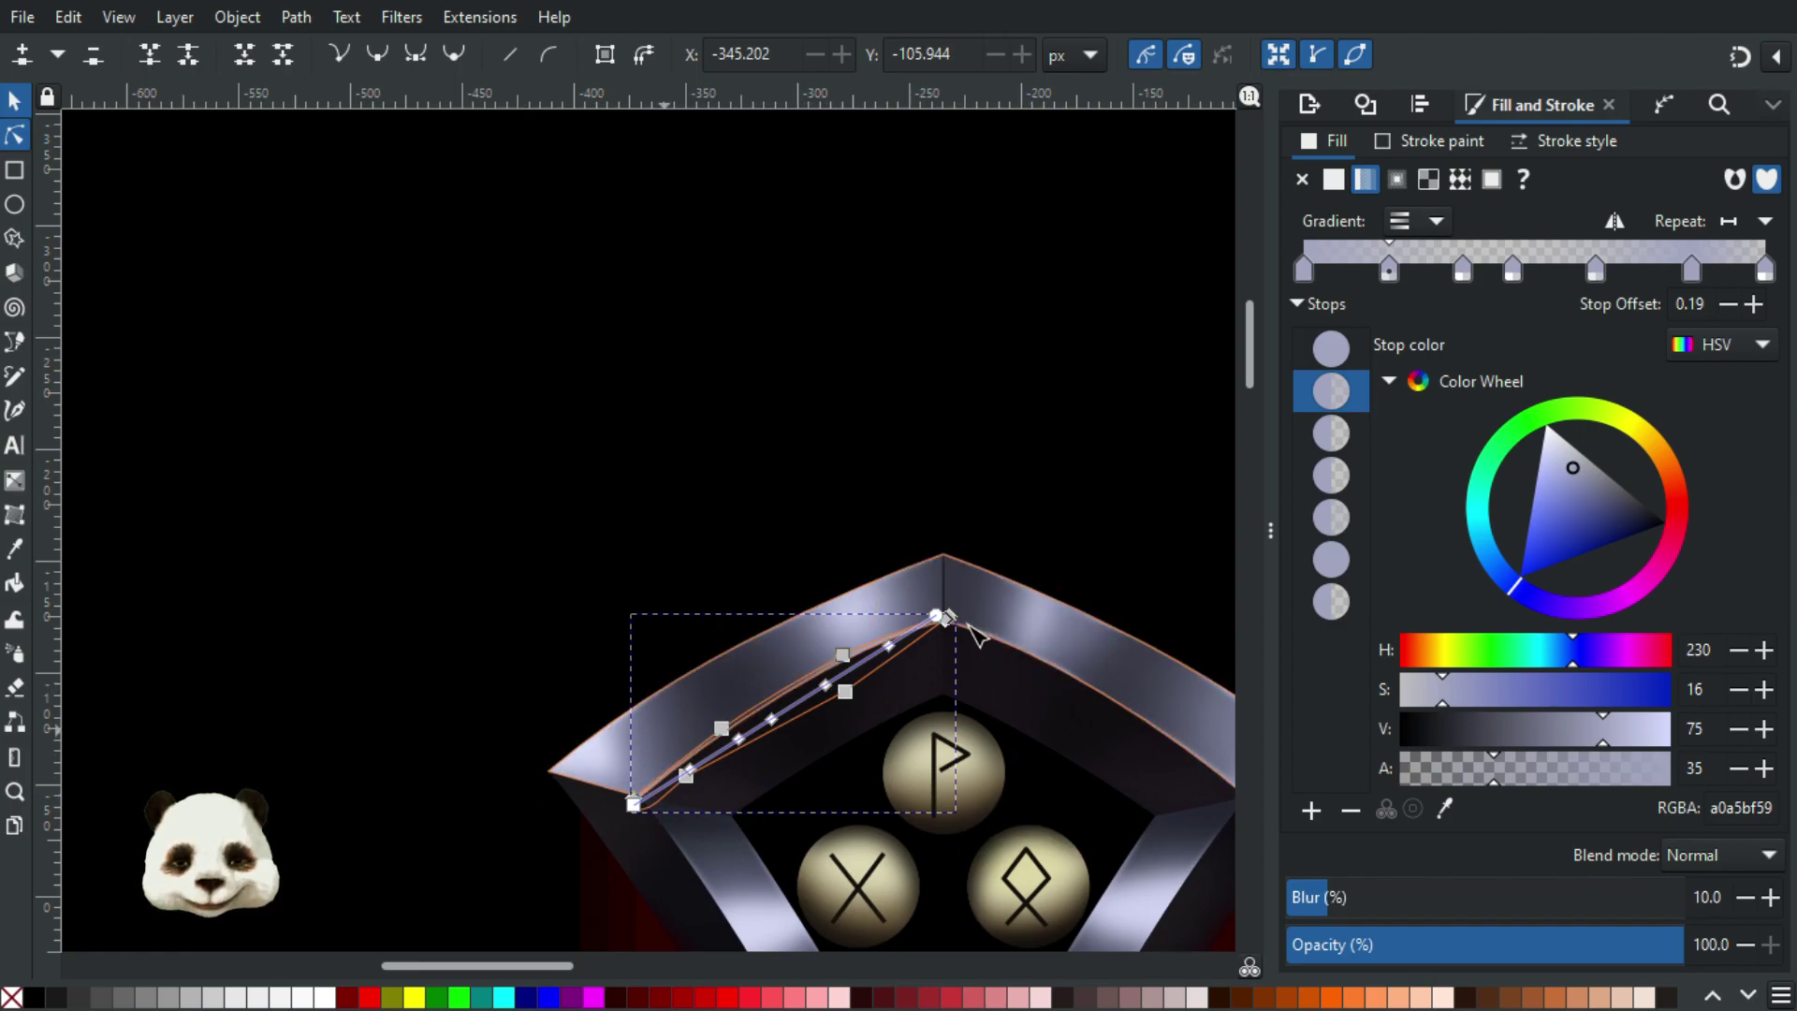
click(807, 531)
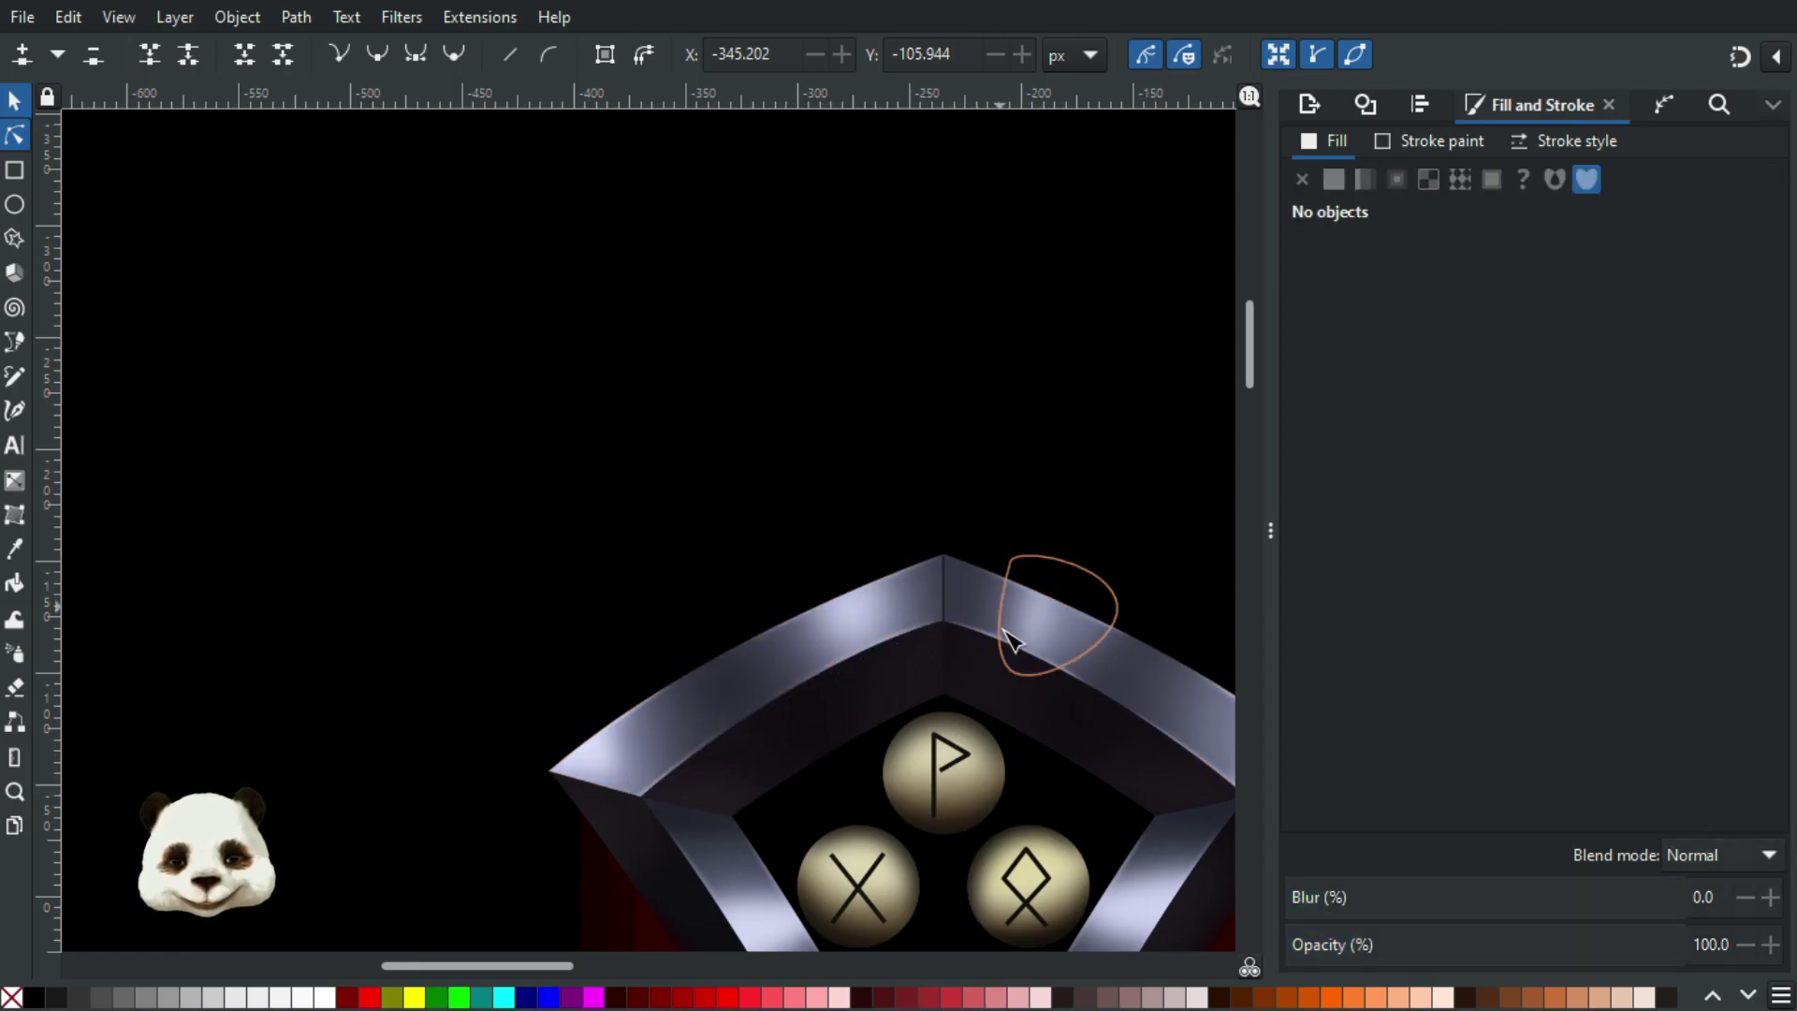
- Examine the shading of both upper frame bars and the rune balls without any object selected
scroll(1051, 602, down, 5)
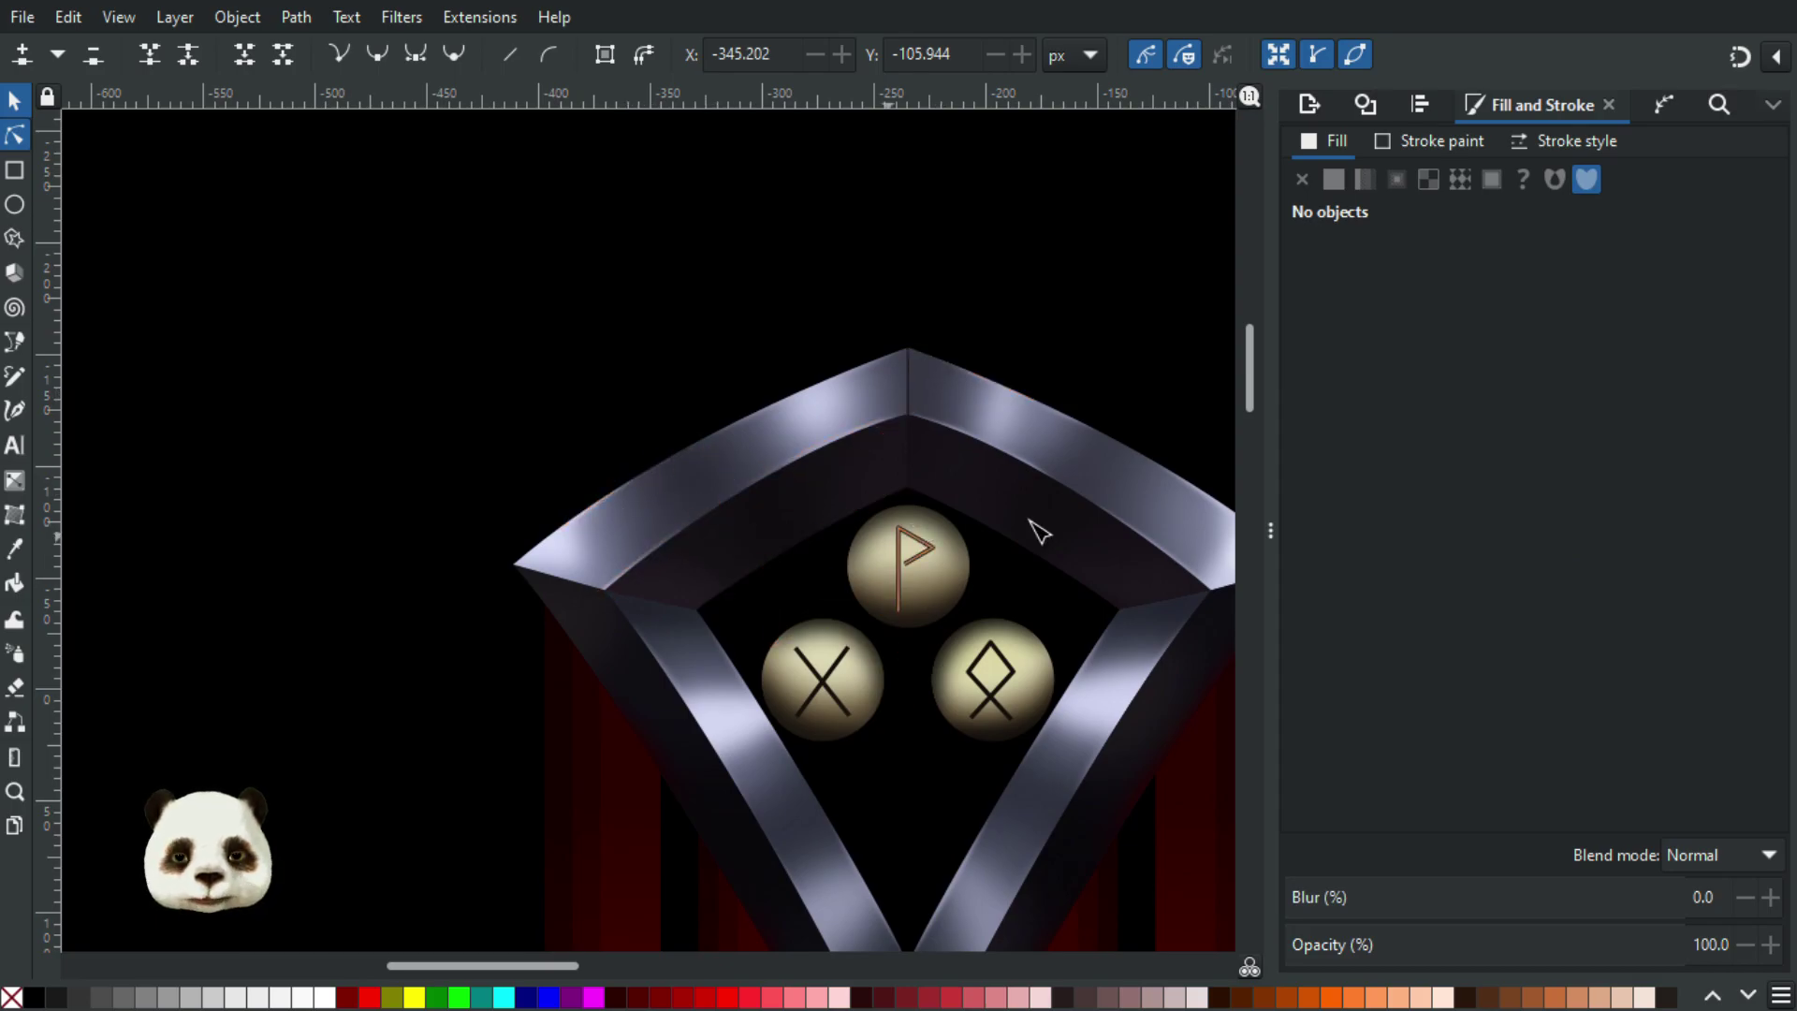
scroll(790, 590, up, 2)
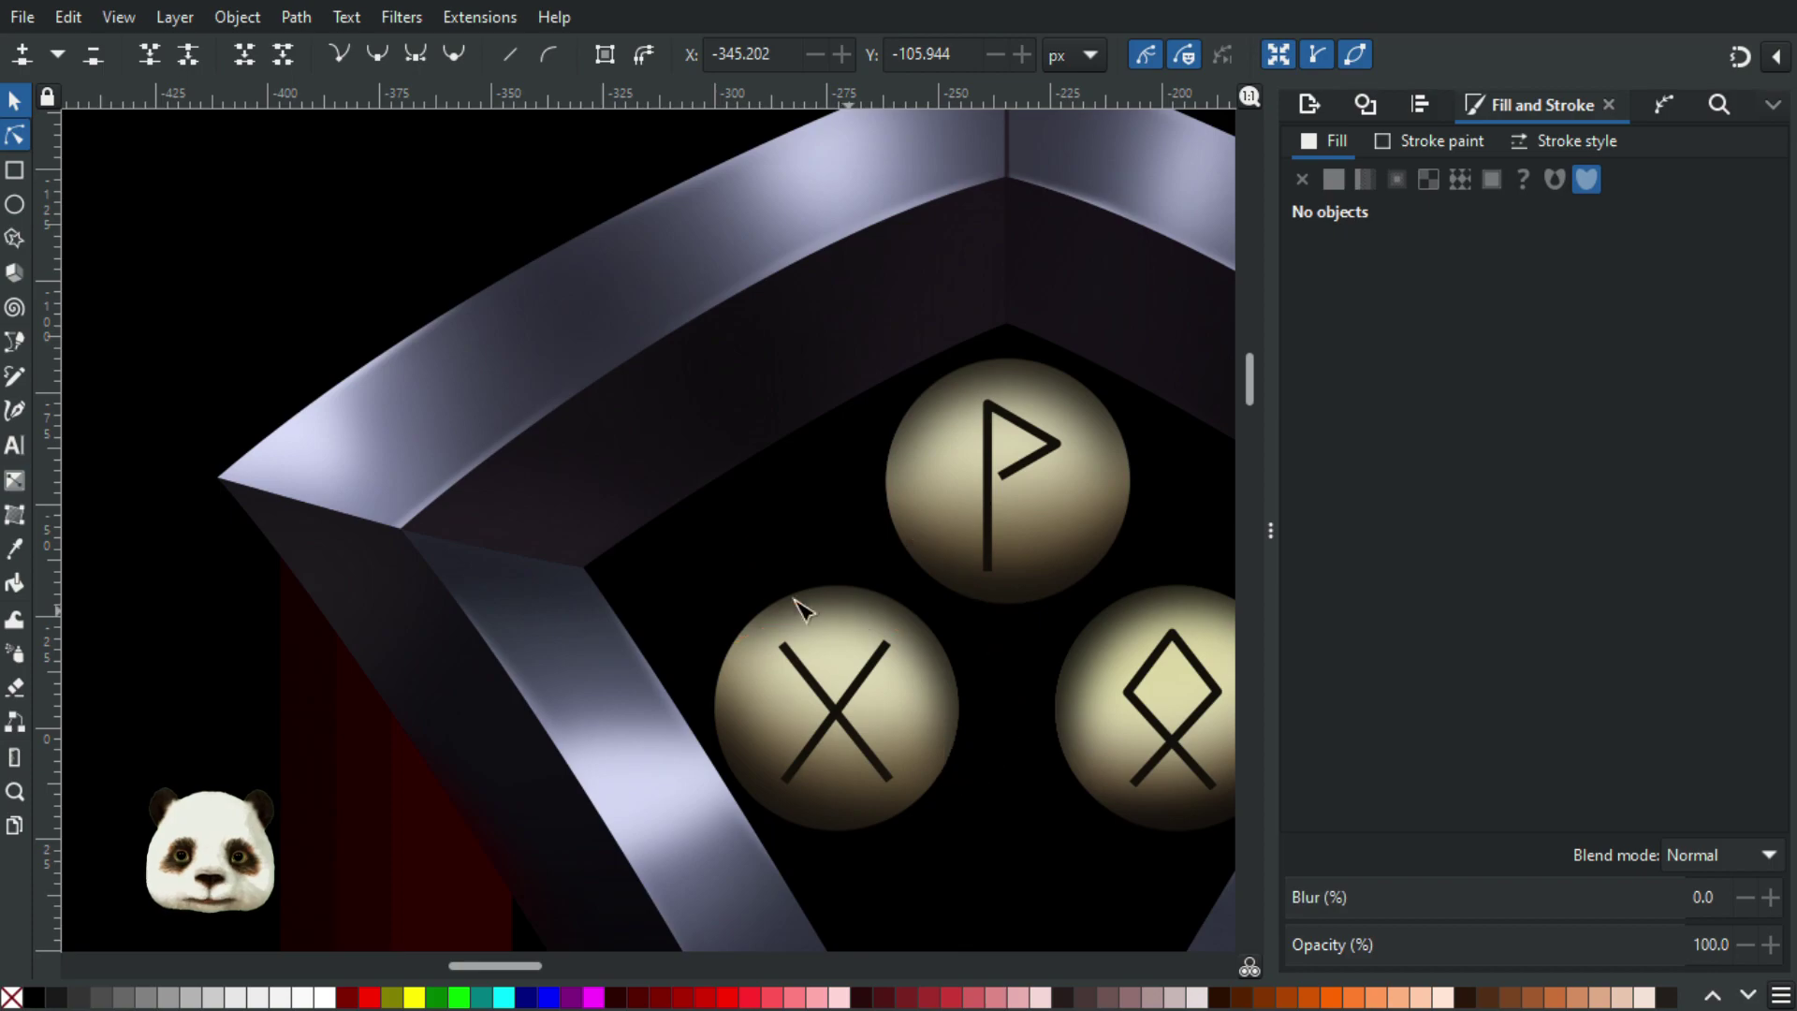
scroll(614, 614, right, 5)
scroll(614, 614, up, 2)
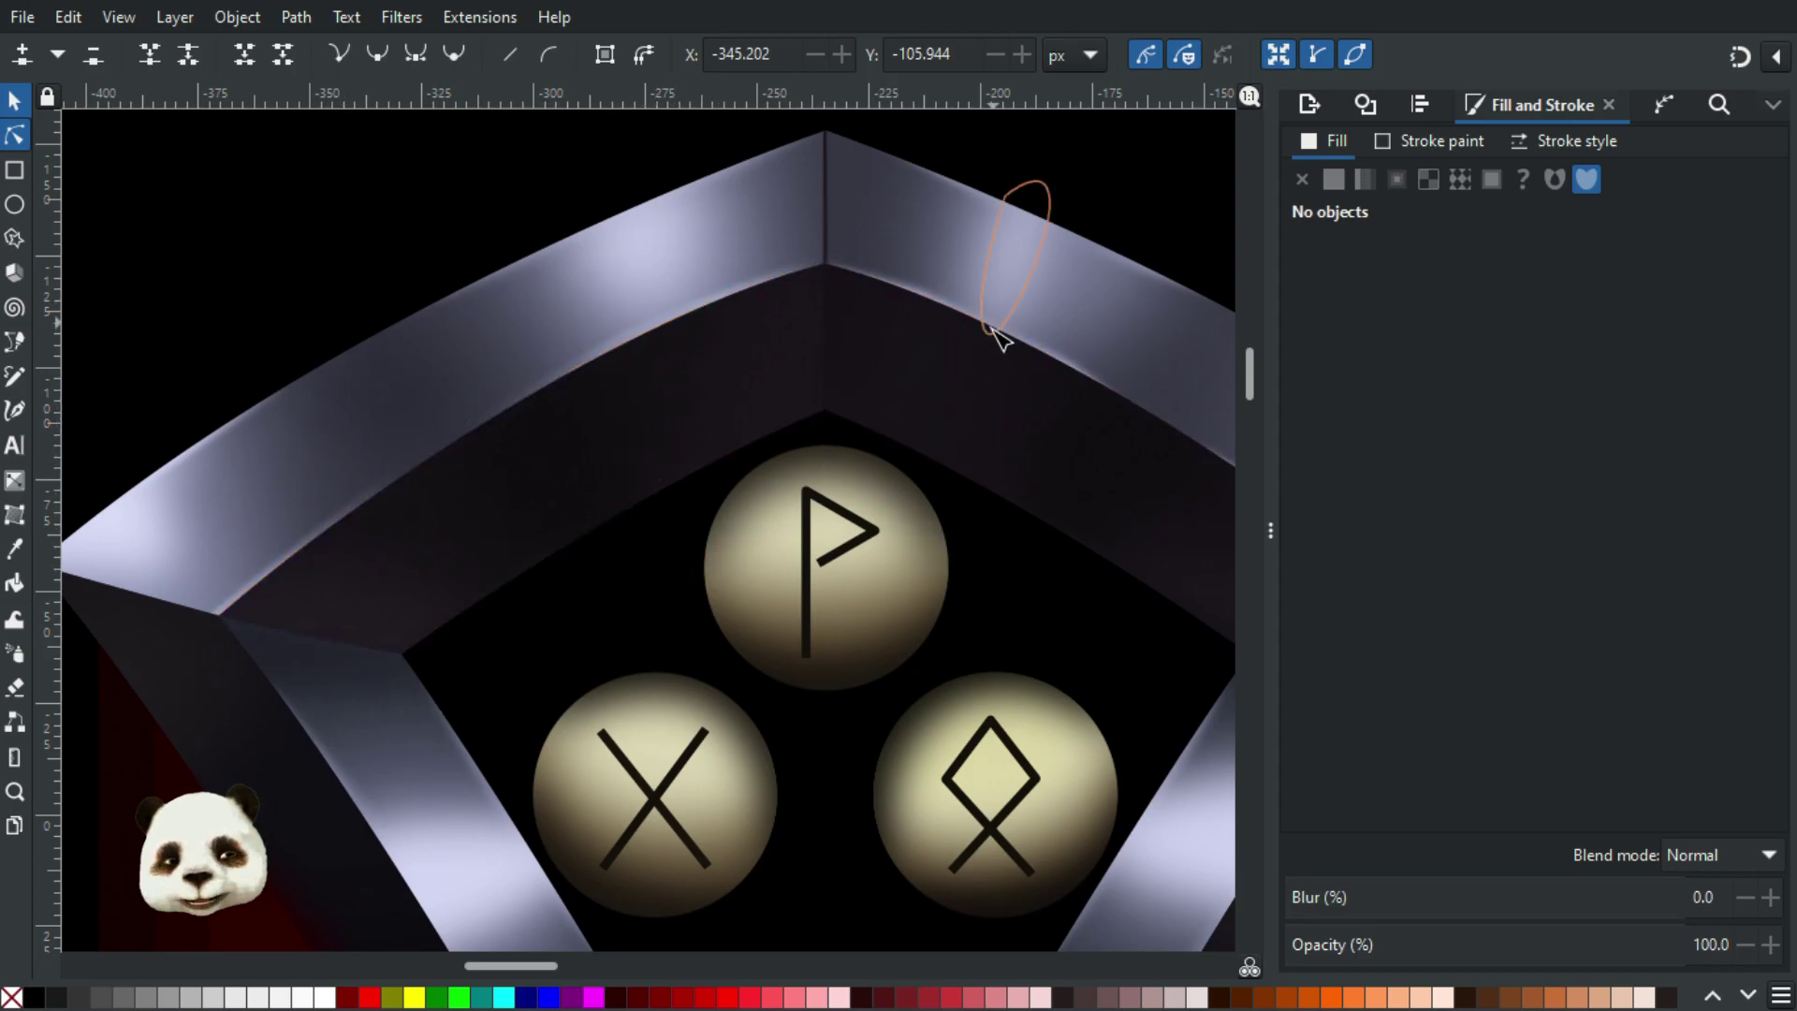
scroll(784, 351, down, 3)
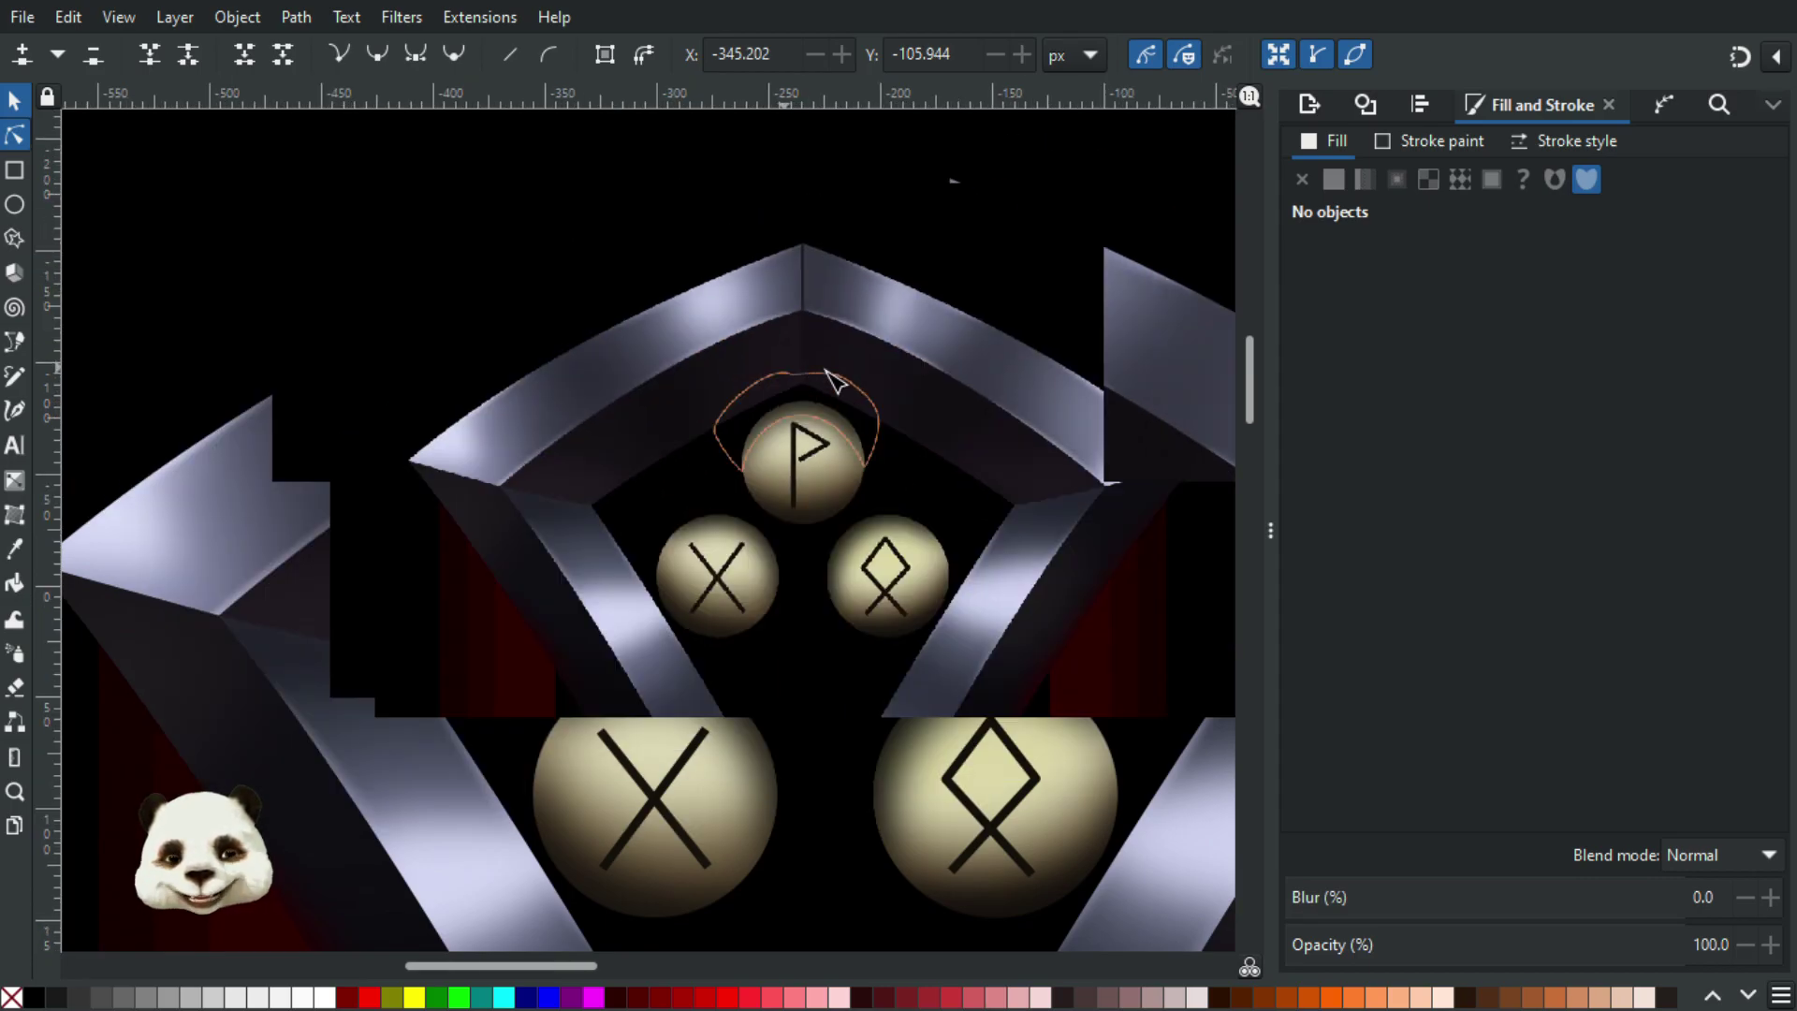
- Try the Split view mode with its divider moved beside the shield, and set the split mode back to None
click(65, 19)
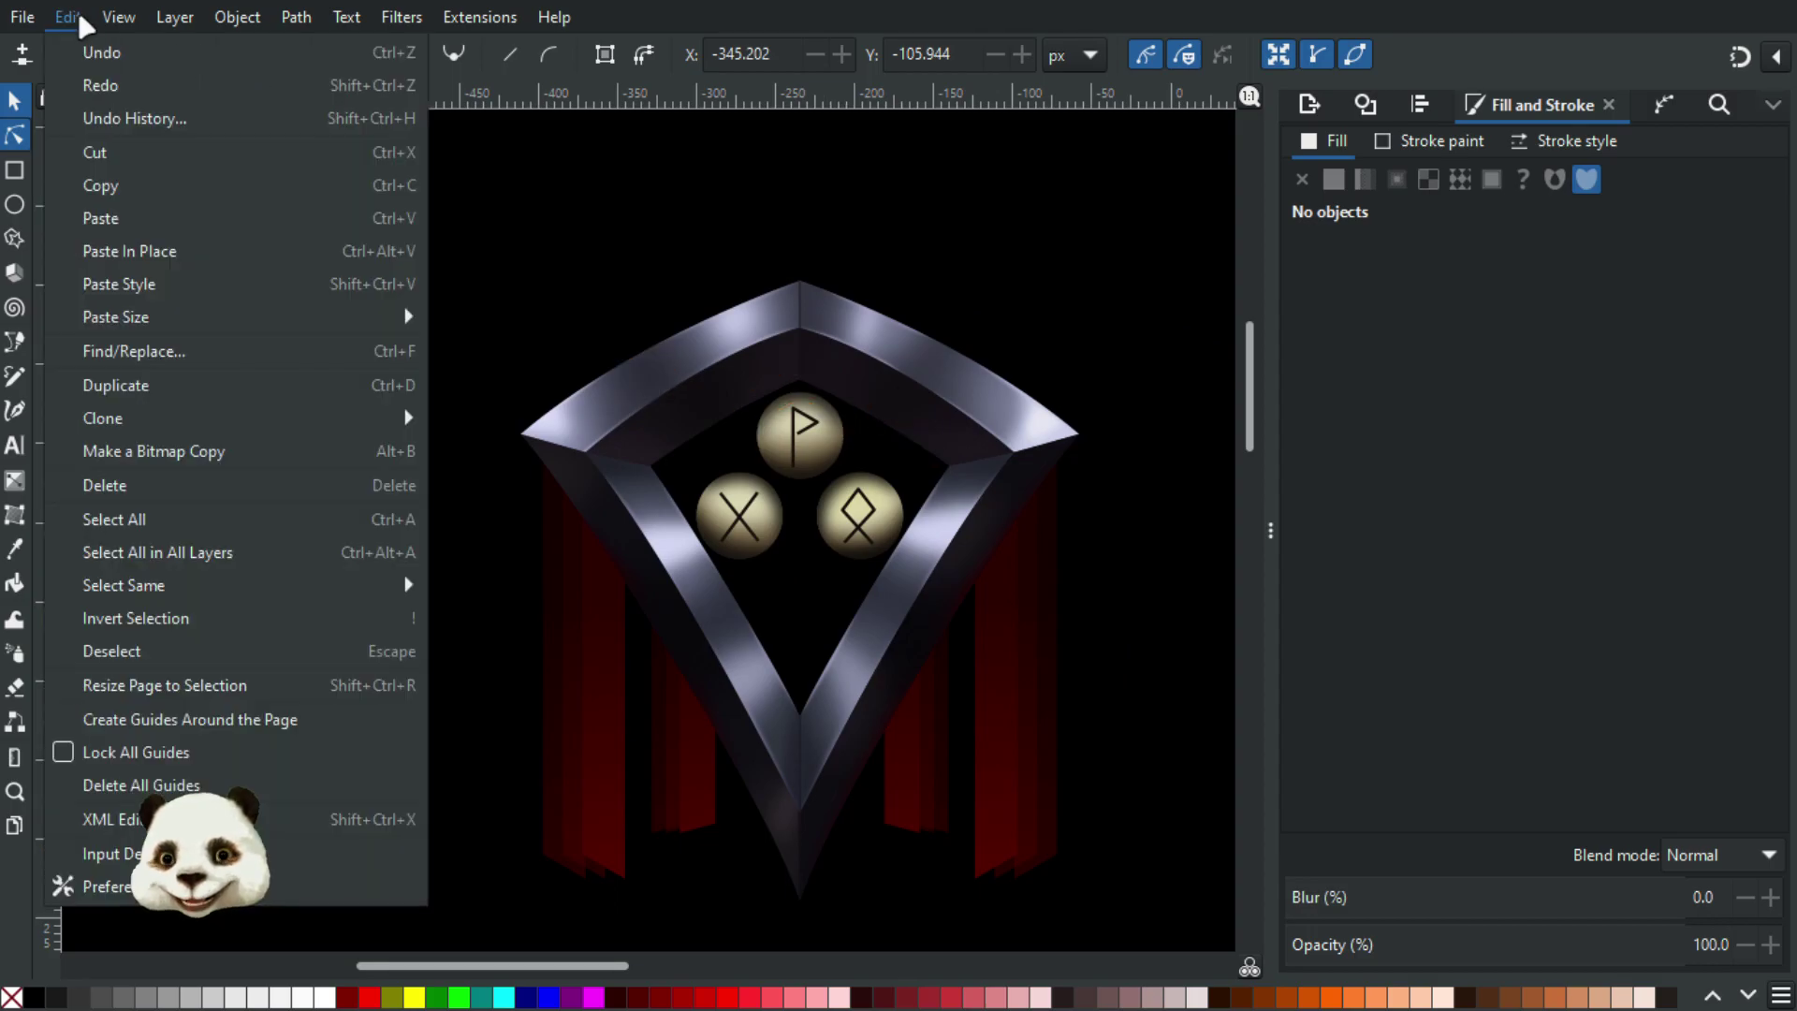
mouse_move(231, 155)
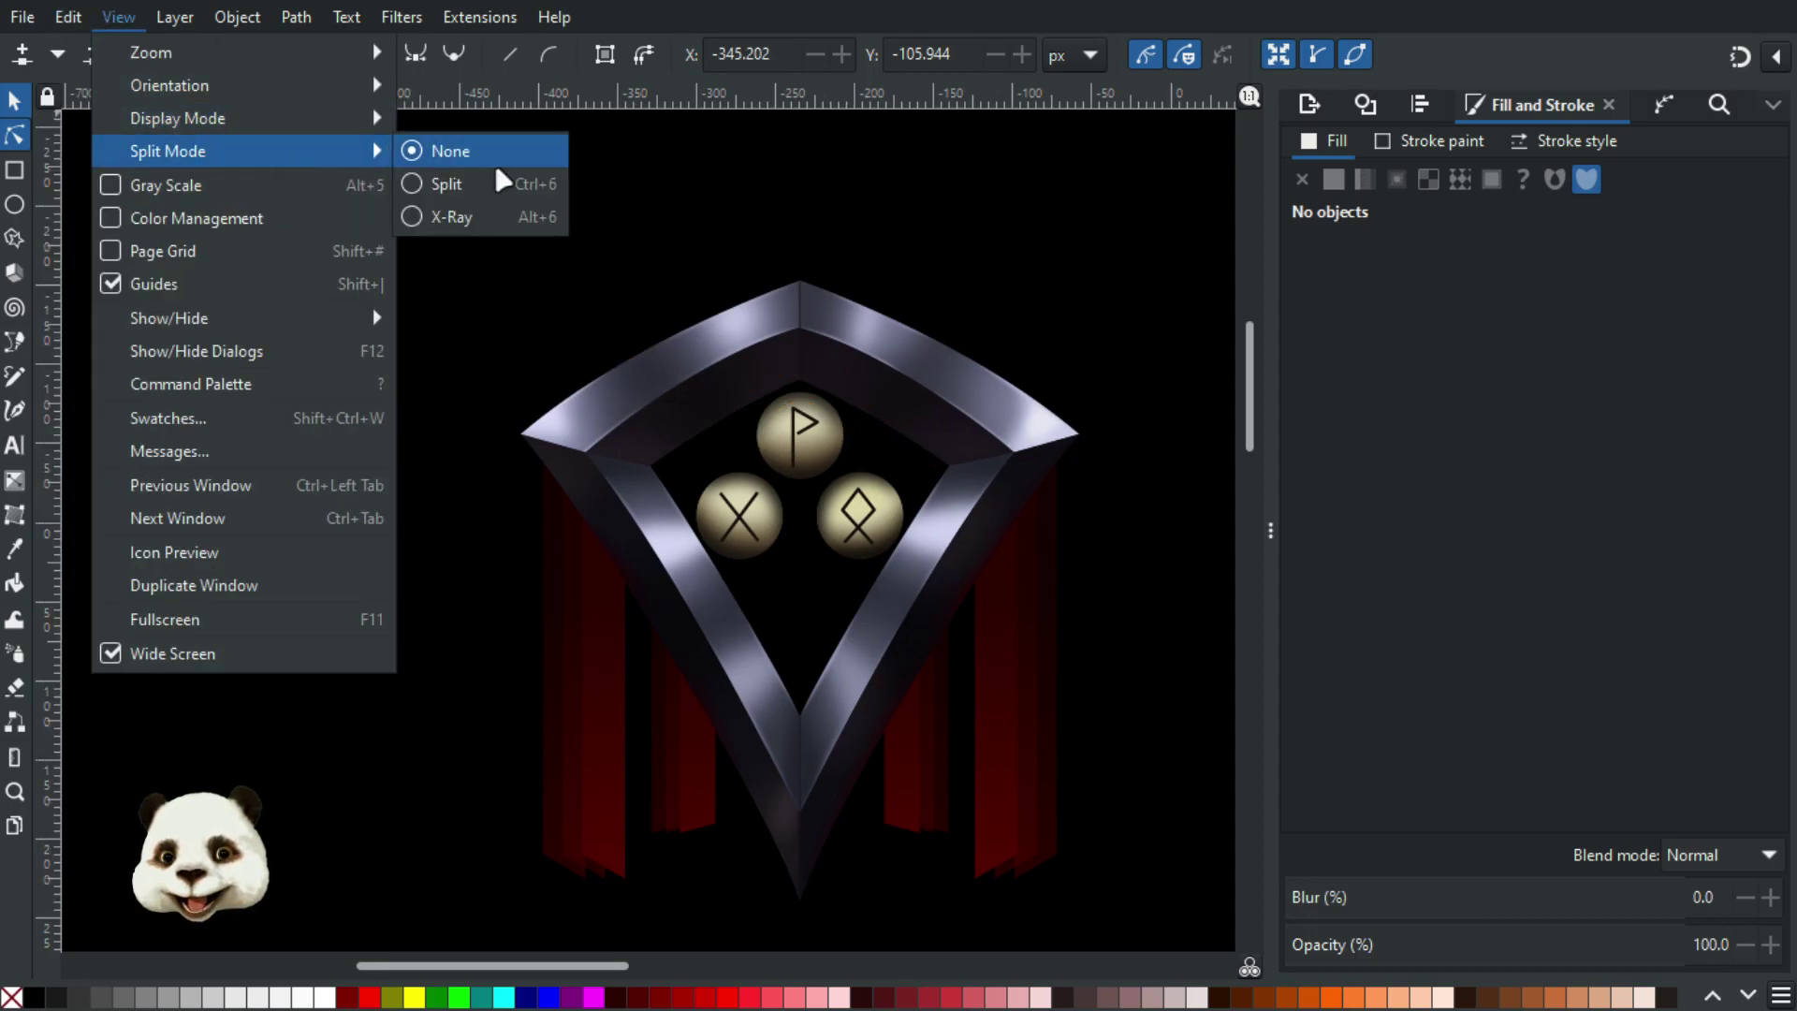
click(448, 186)
drag(650, 530, 513, 540)
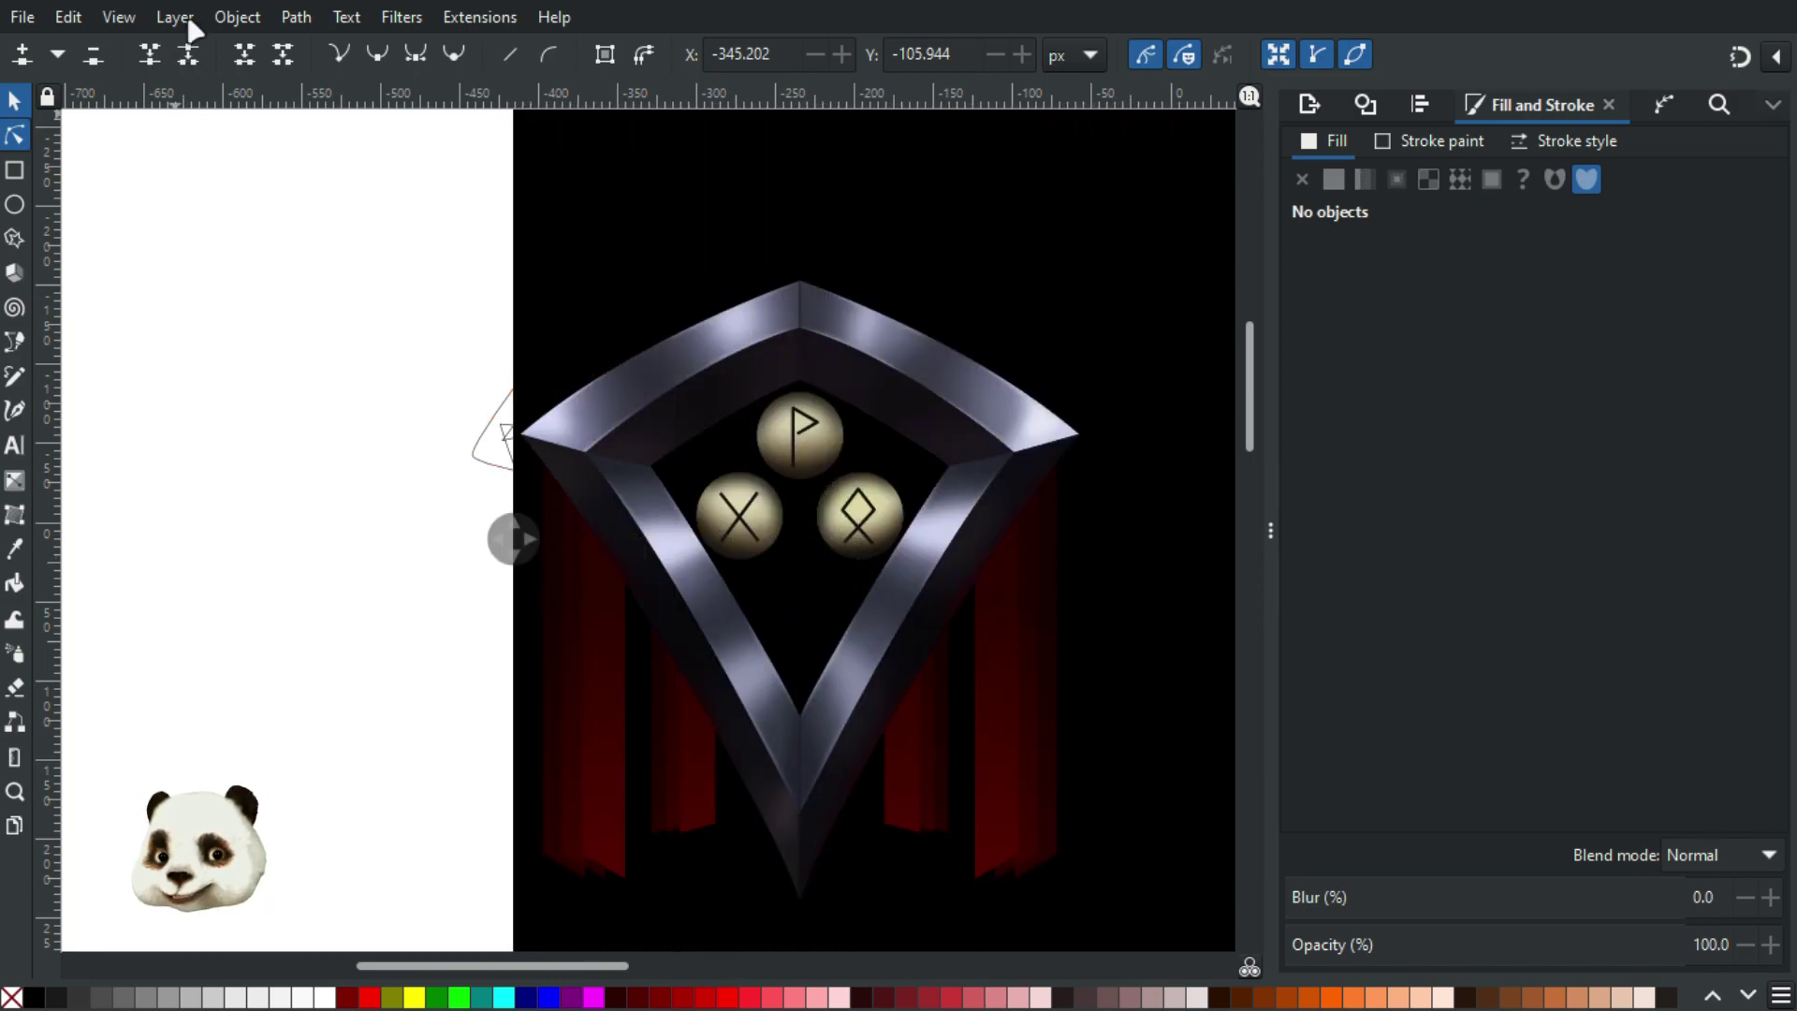
click(187, 19)
mouse_move(244, 151)
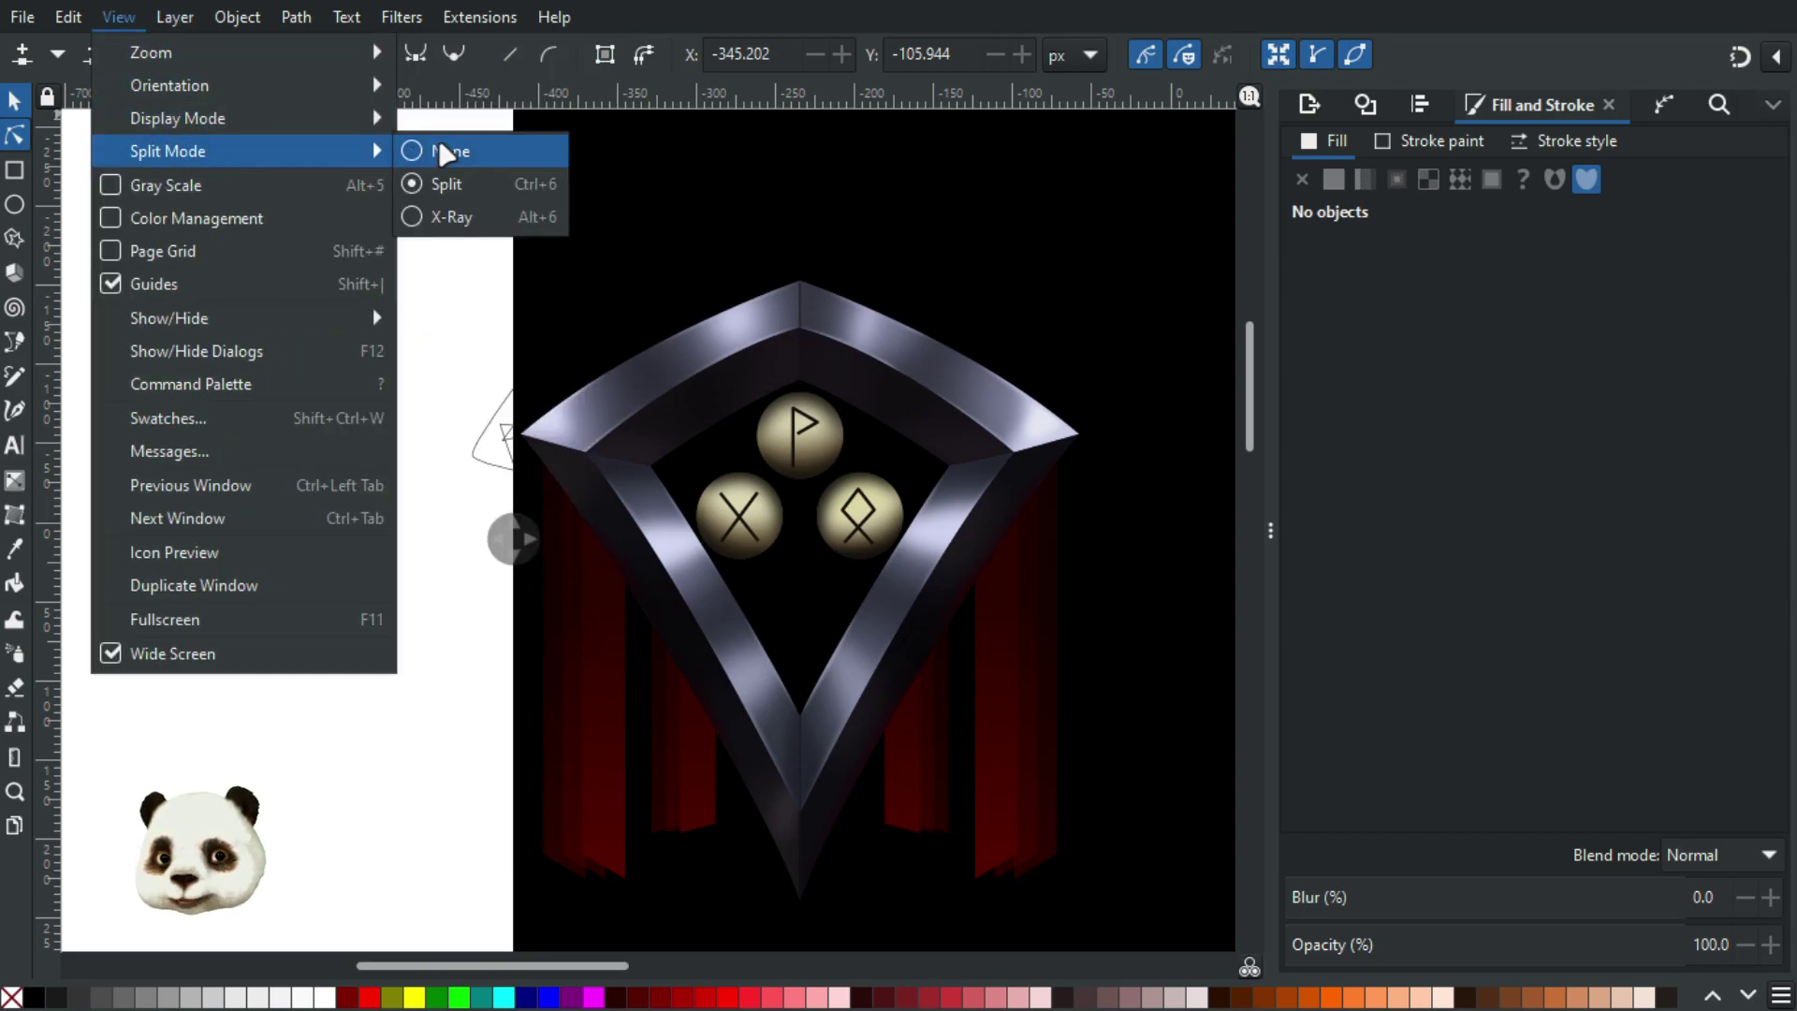
click(444, 153)
- Inspect the fill and blur of the dark spot on the upper-left frame bar and the upper-right bar's base shape, and deselect
scroll(870, 590, up, 2)
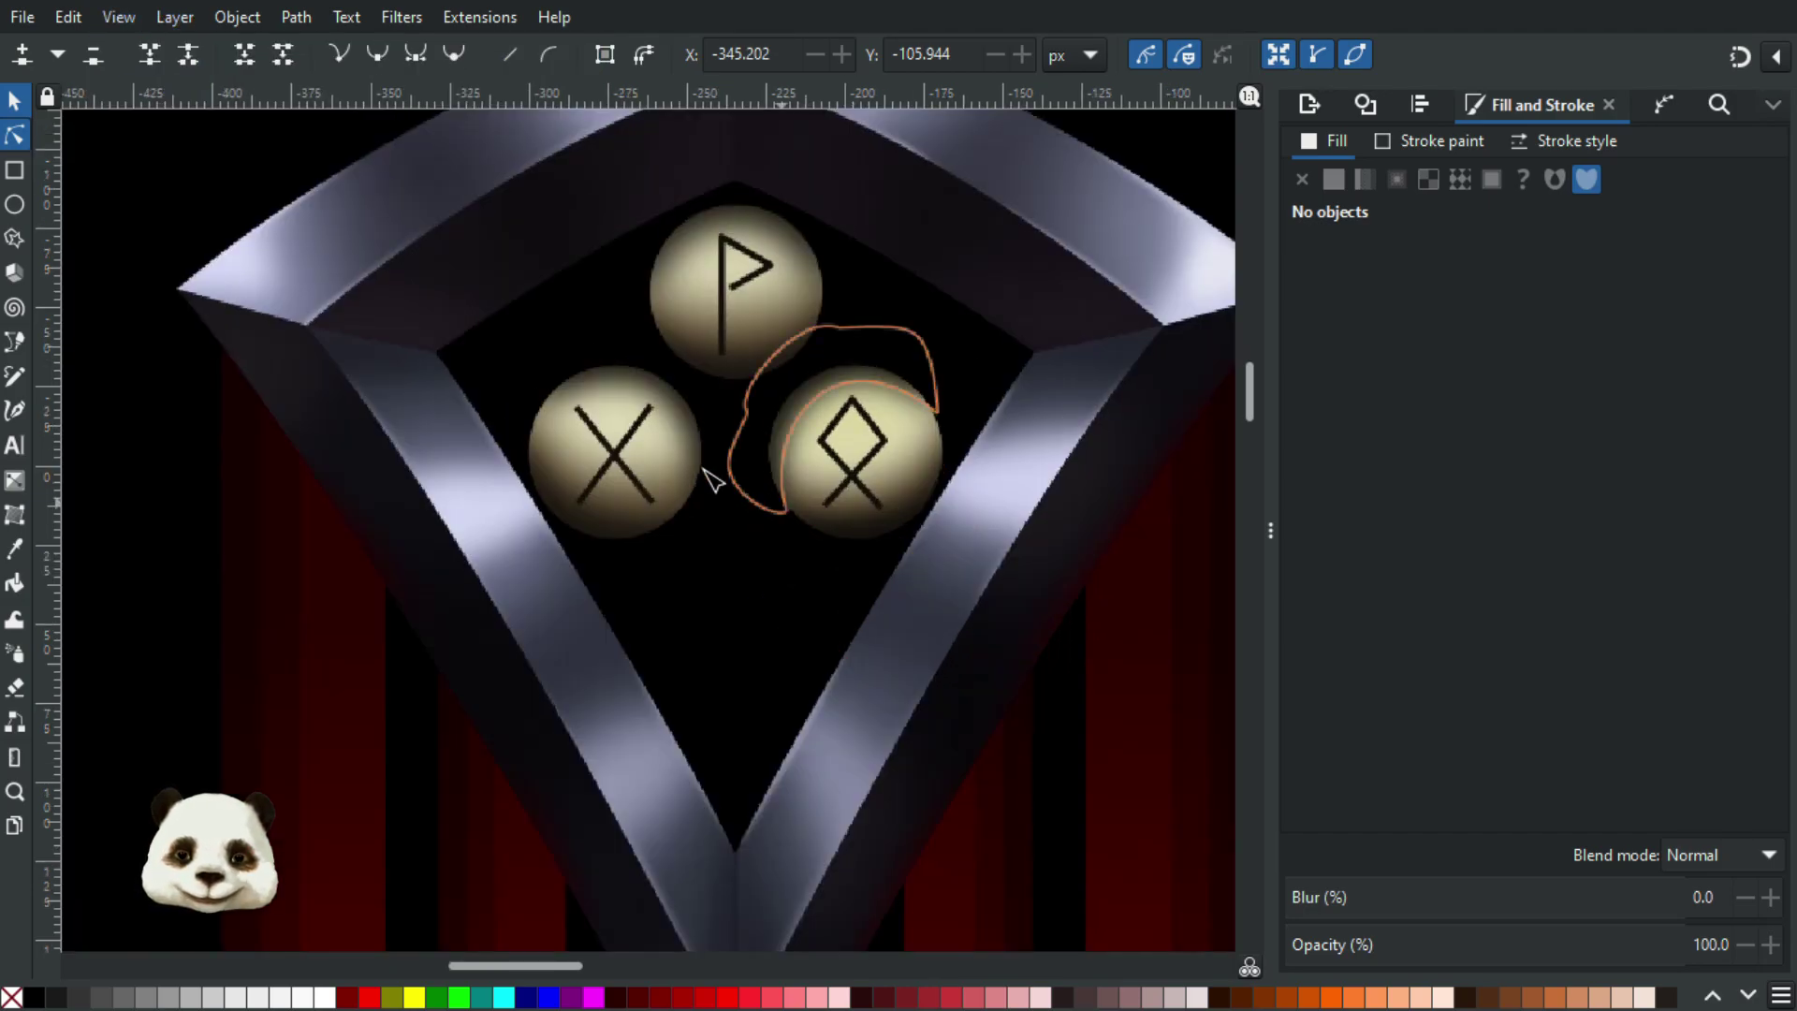
scroll(626, 285, up, 5)
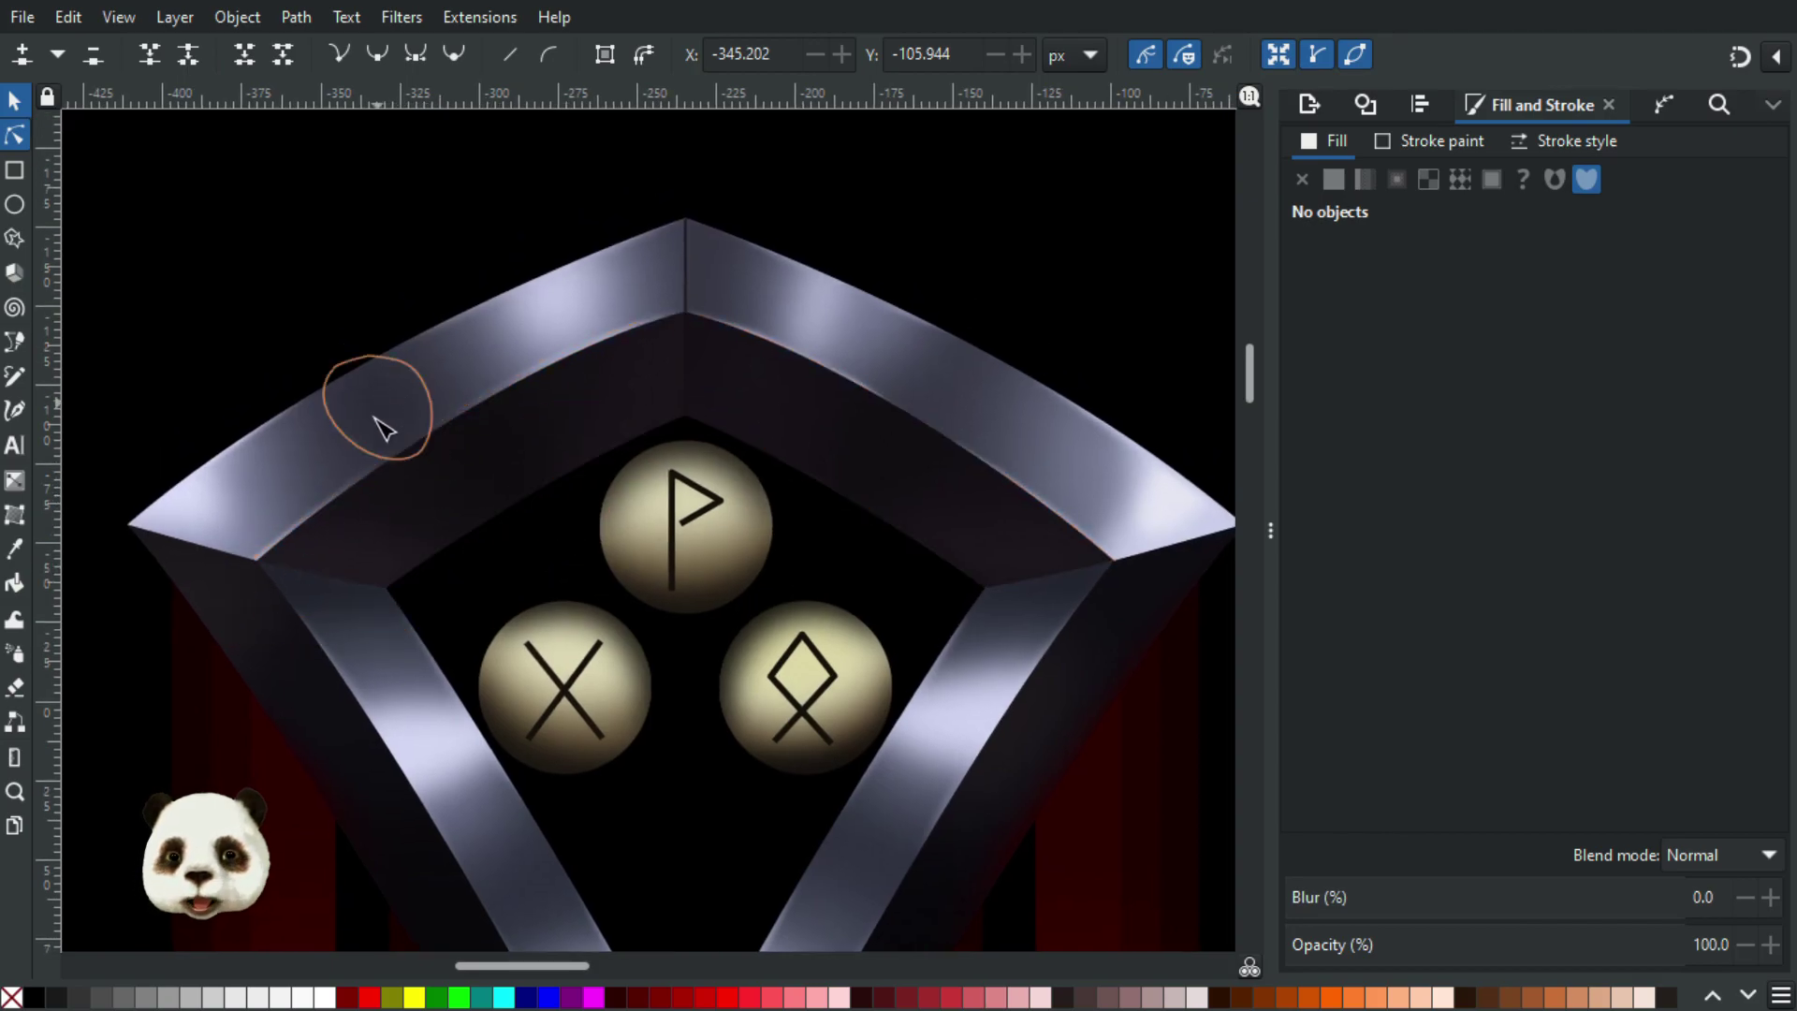
click(386, 417)
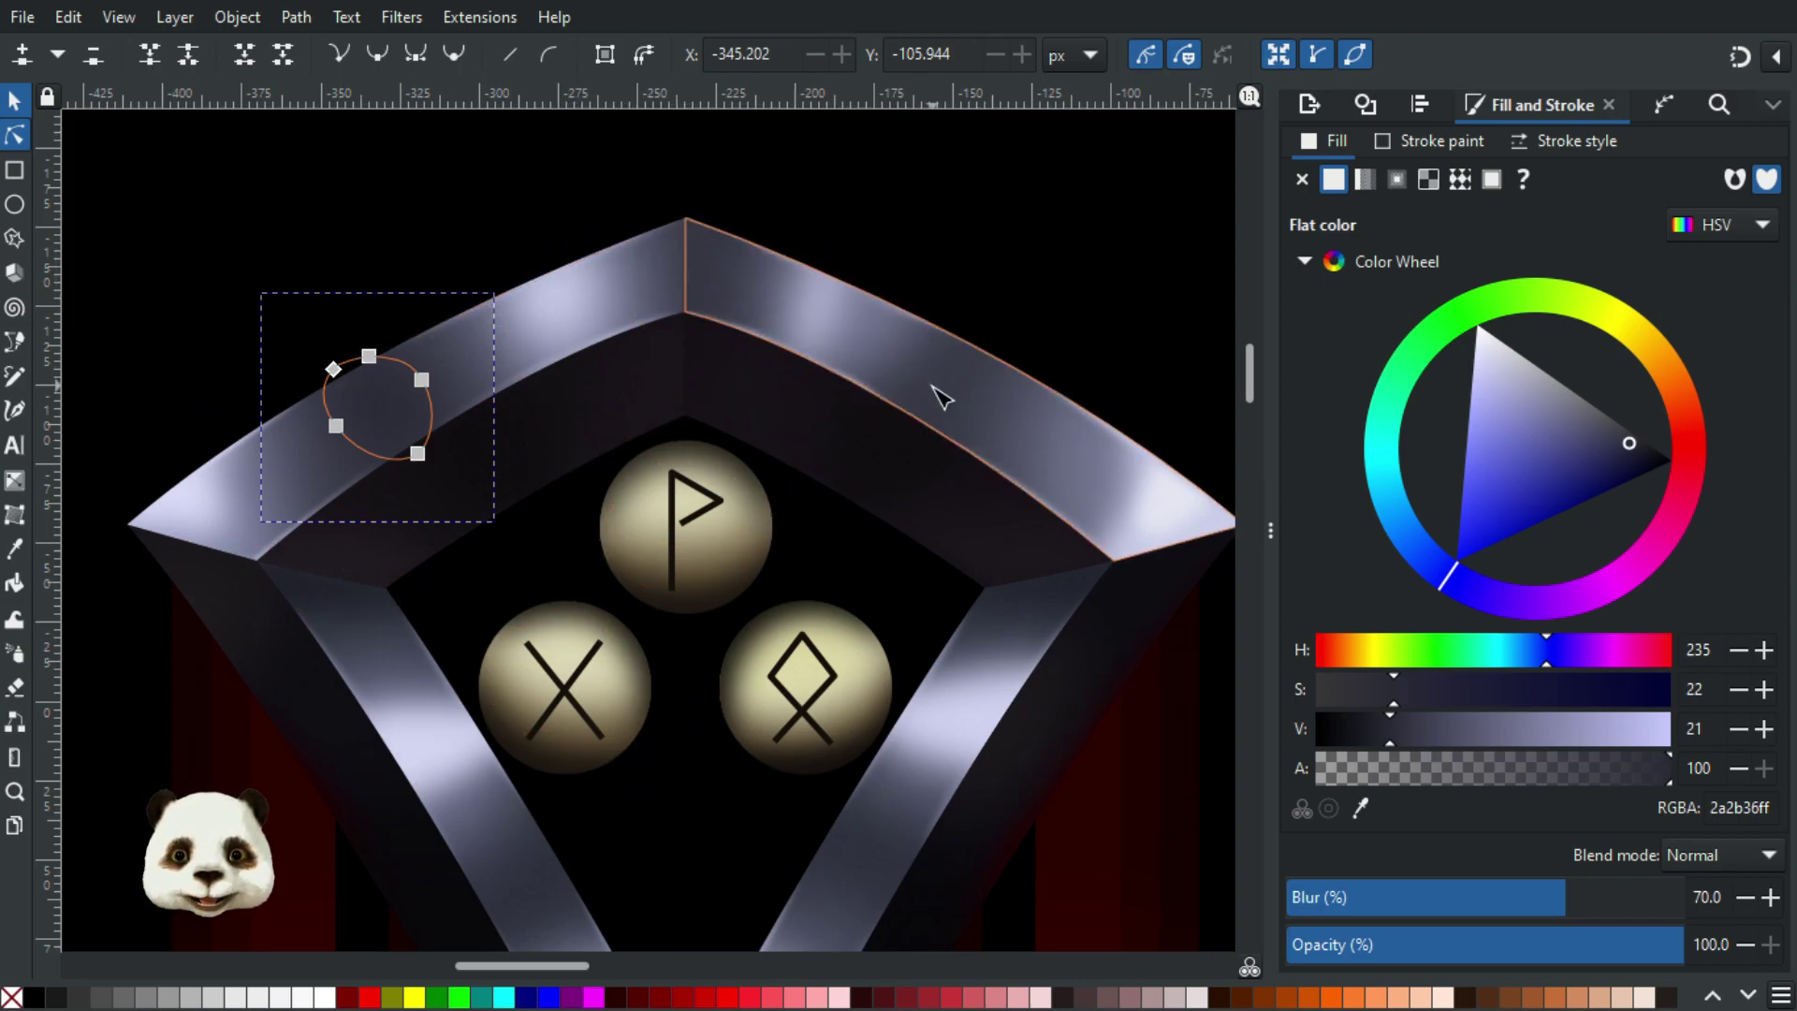
click(991, 418)
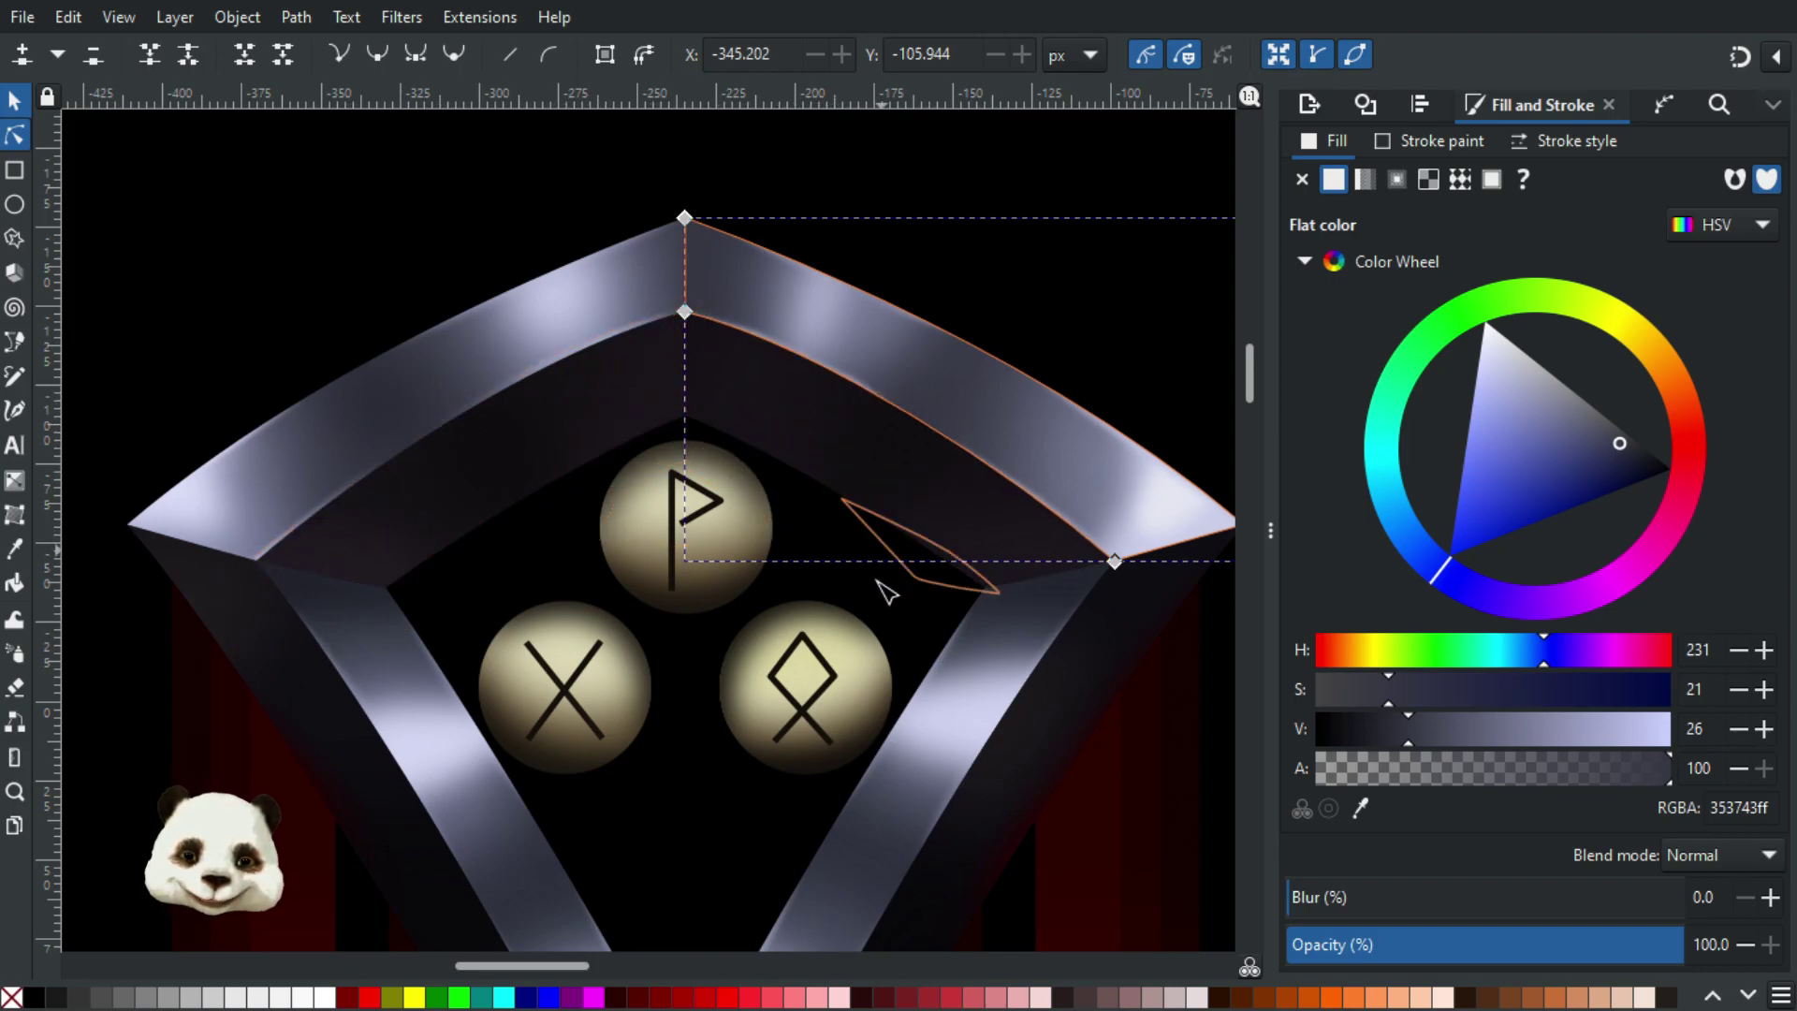
scroll(913, 571, down, 2)
click(1118, 726)
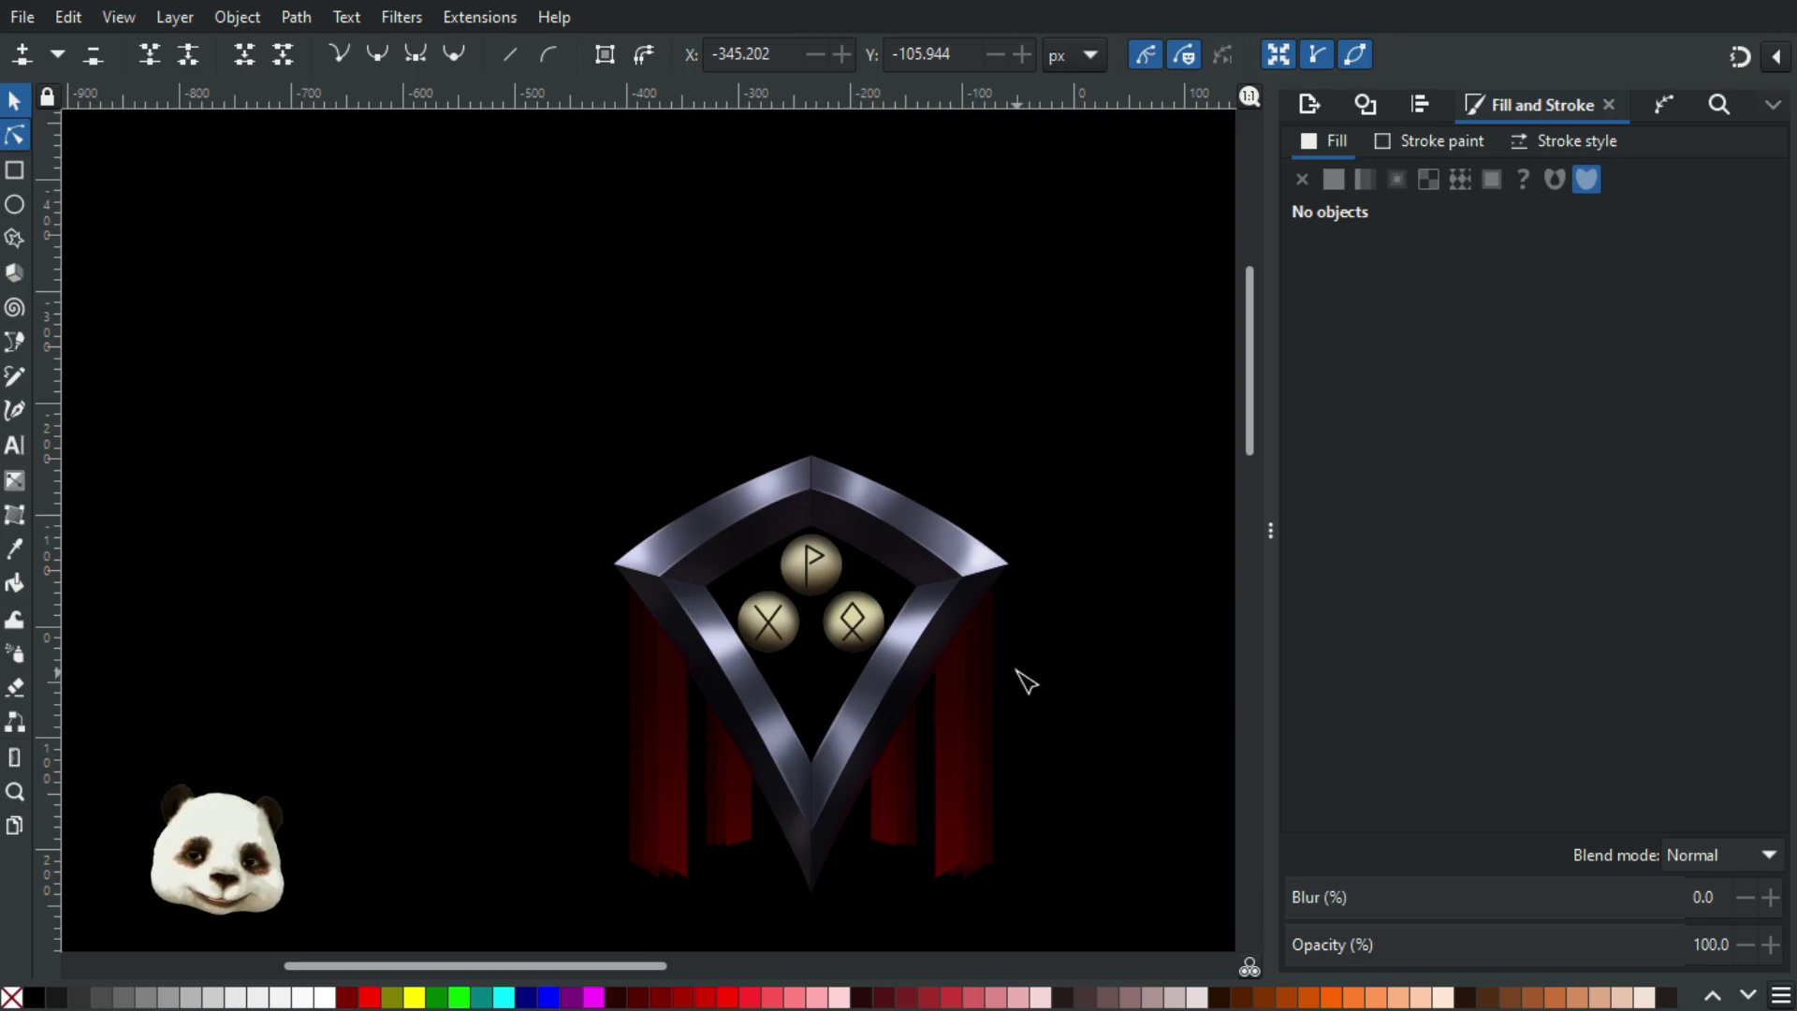
- Examine the metallic shading of the frame's bars and its lower tip without any object selected
scroll(883, 661, up, 3)
mouse_move(707, 604)
mouse_down()
mouse_move(914, 574)
mouse_move(890, 489)
mouse_move(910, 426)
mouse_up()
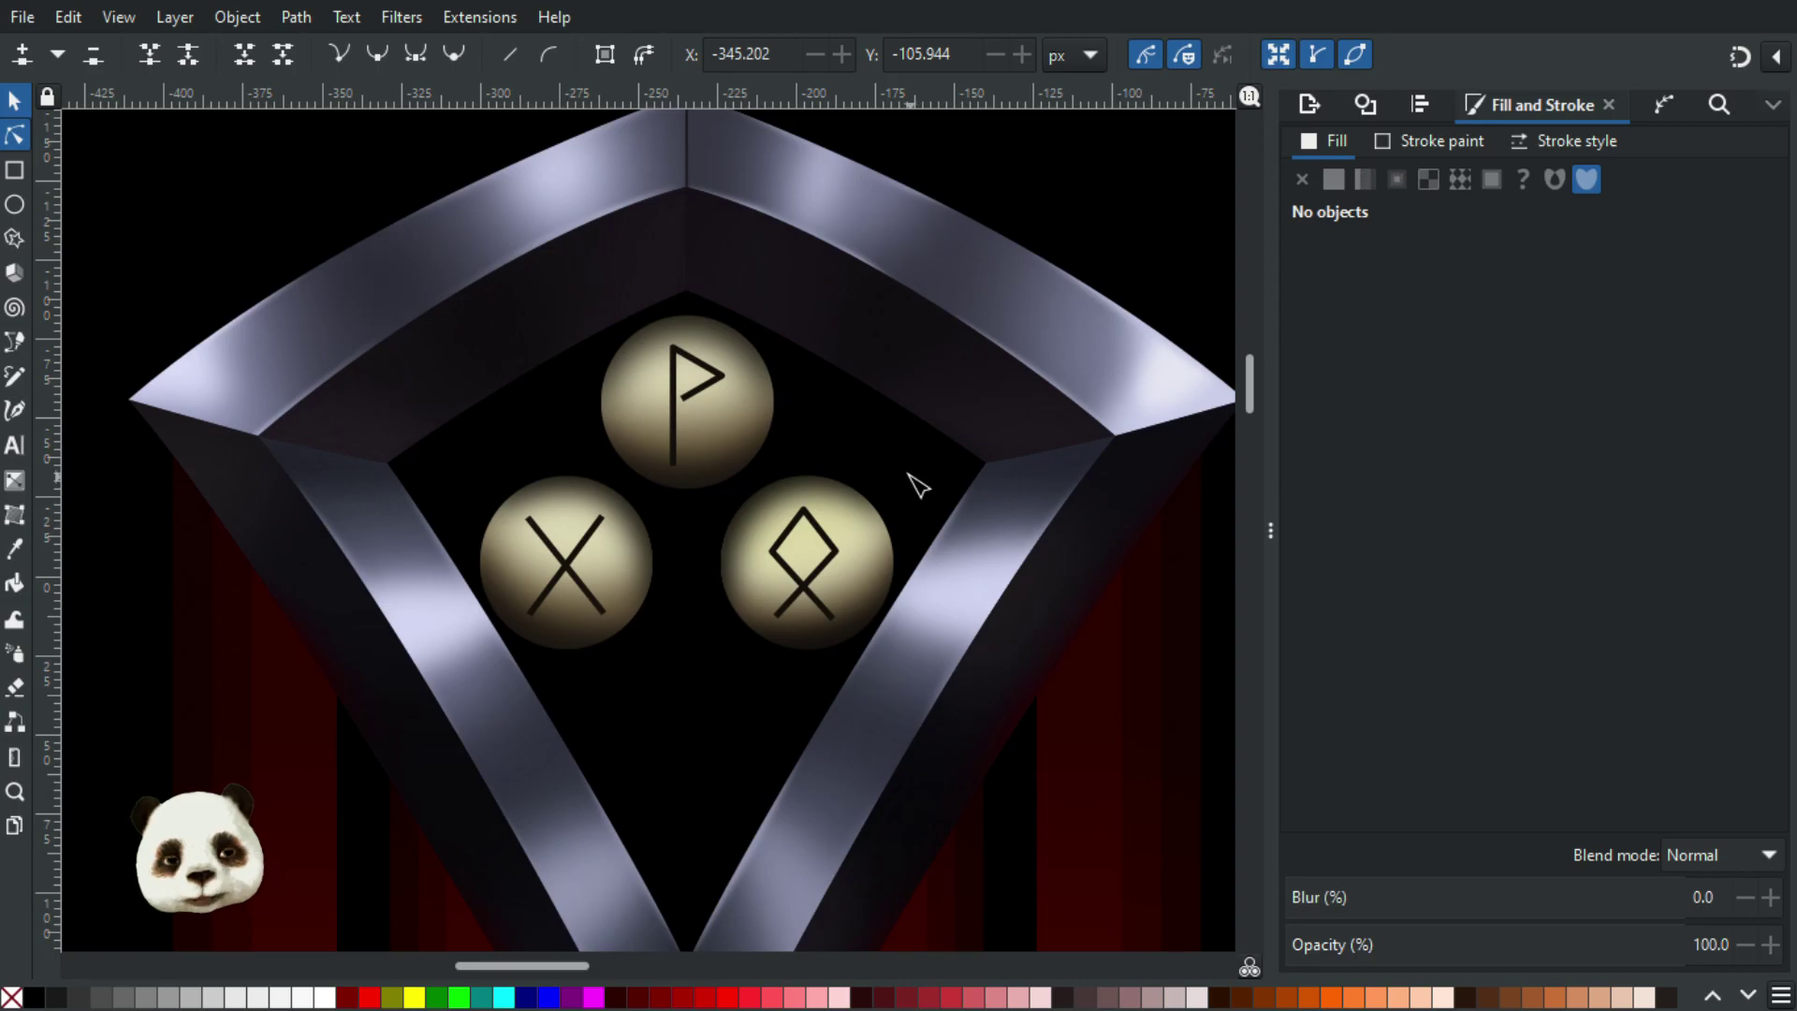
scroll(911, 489, down, 2)
scroll(1198, 599, down, 1)
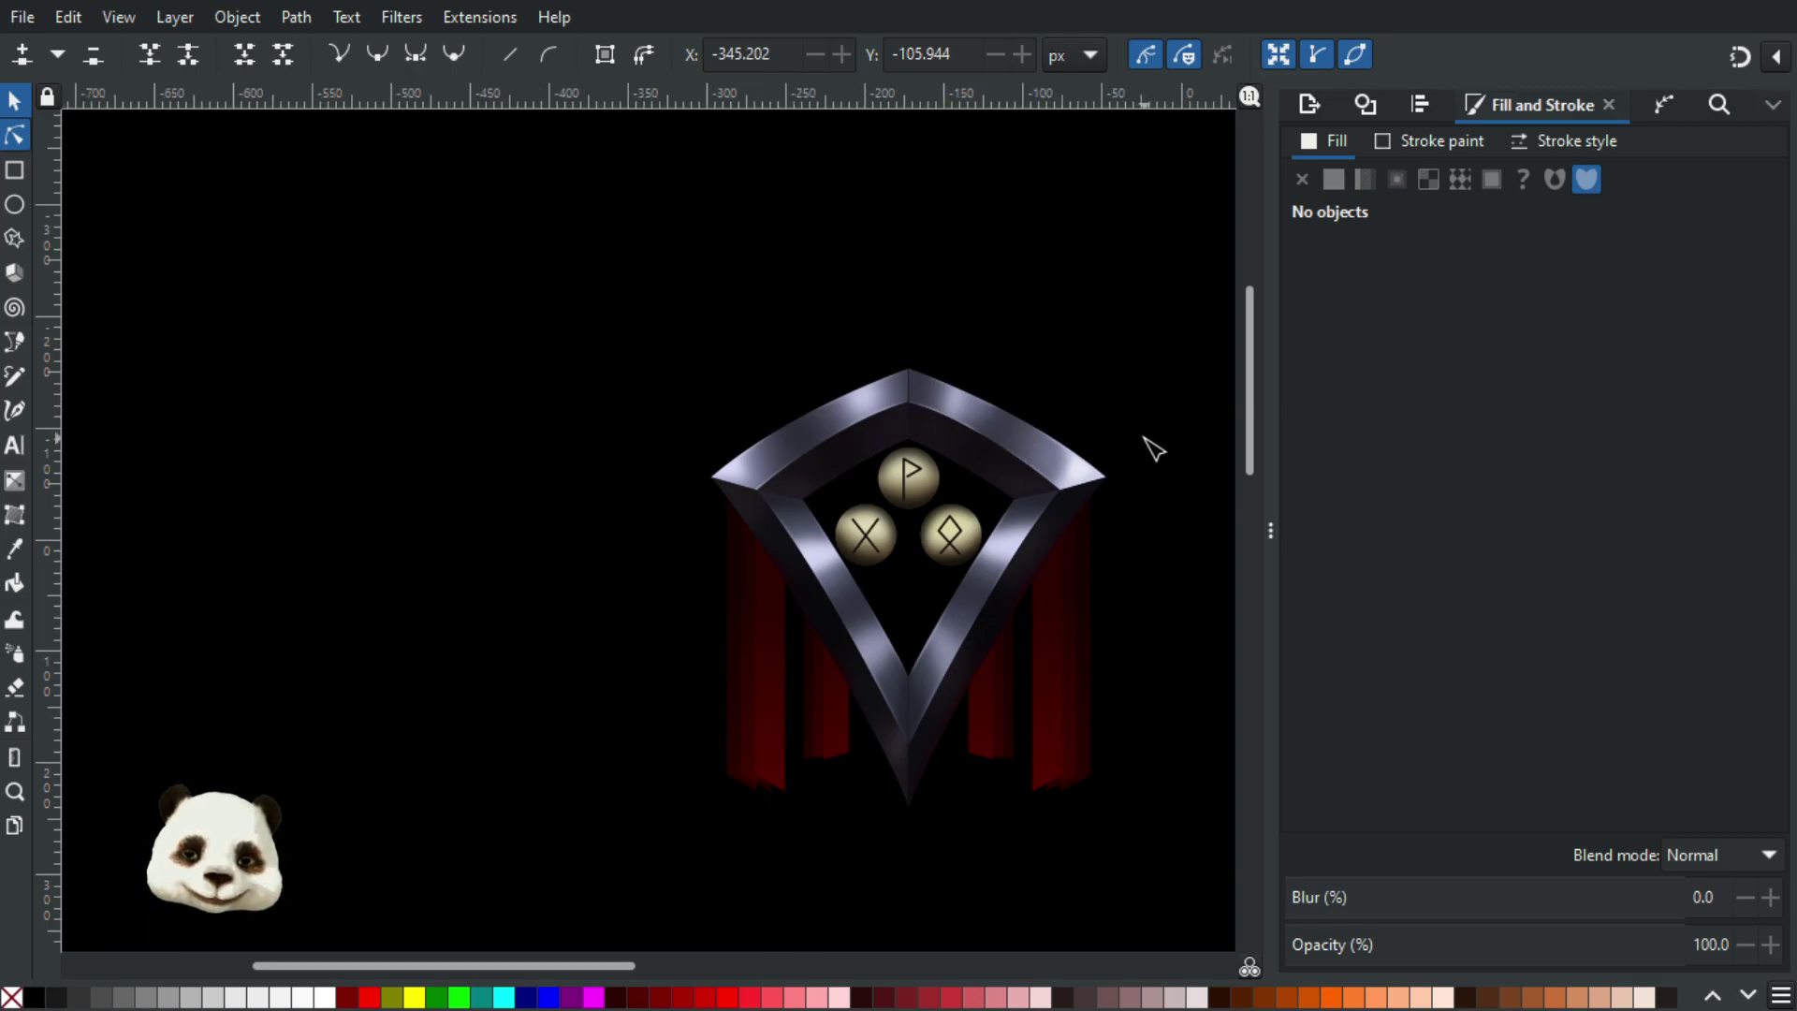
scroll(1154, 450, up, 2)
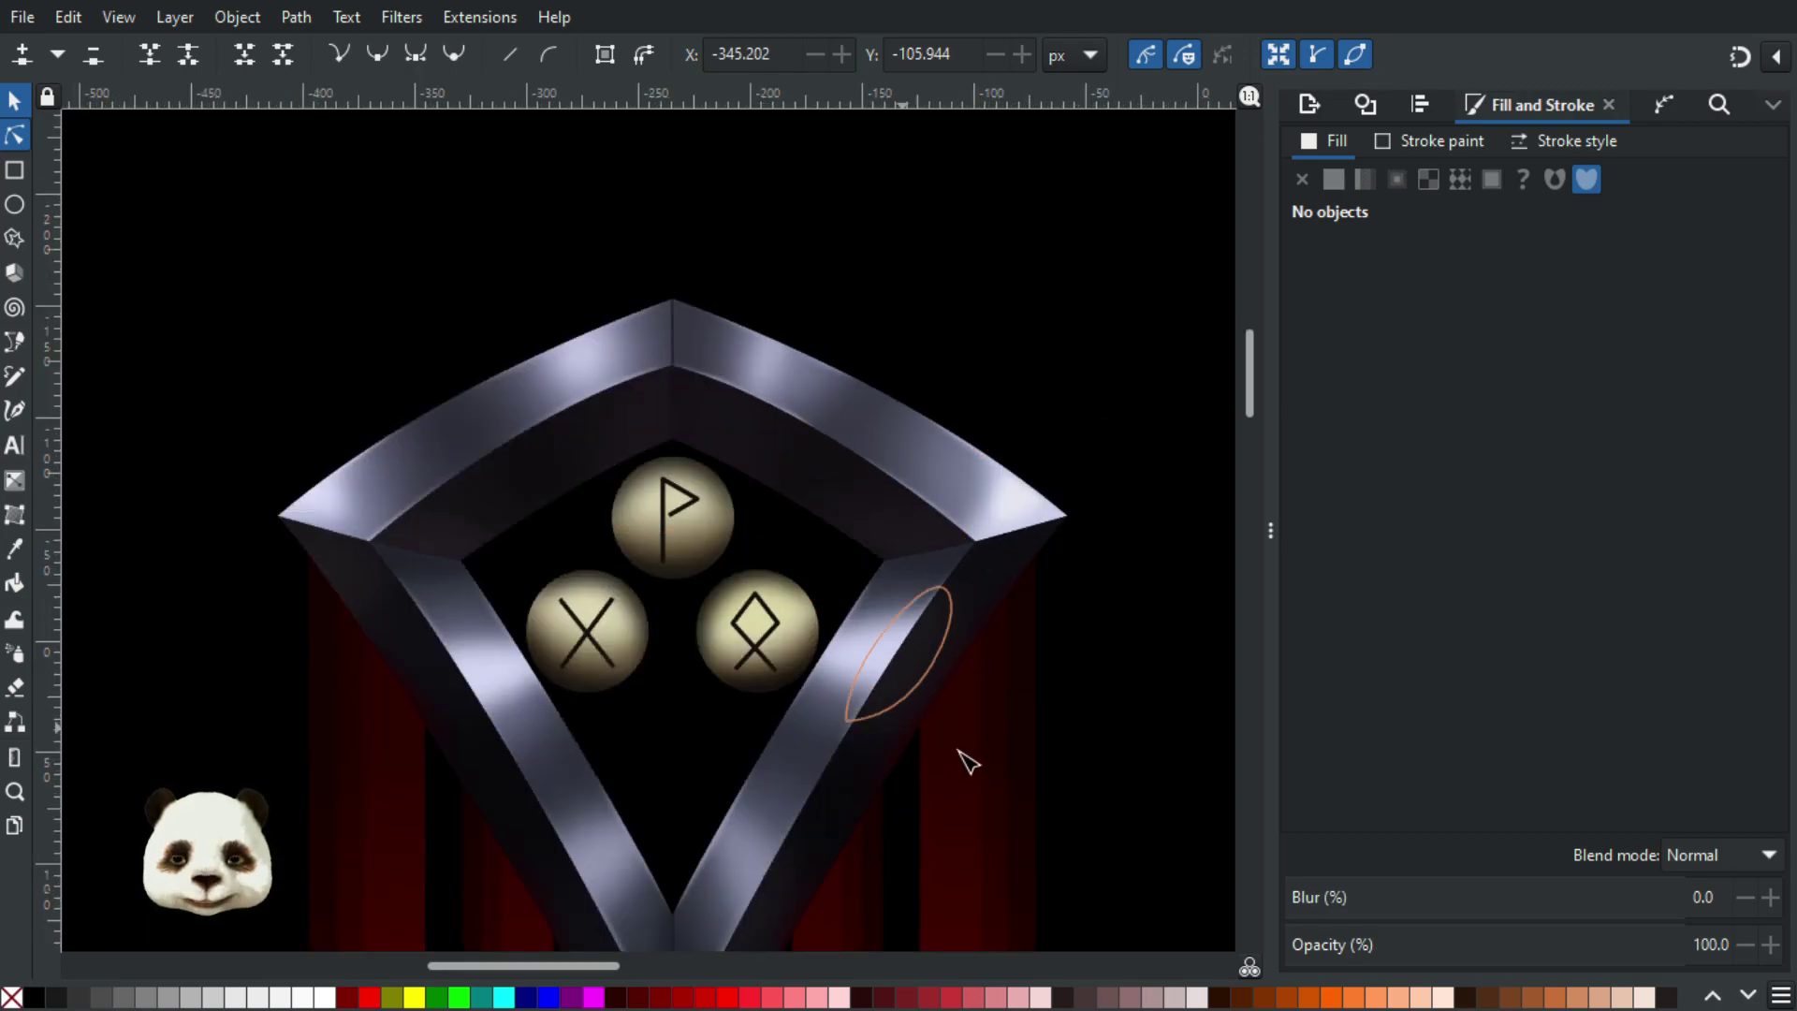
drag(987, 545, 1135, 393)
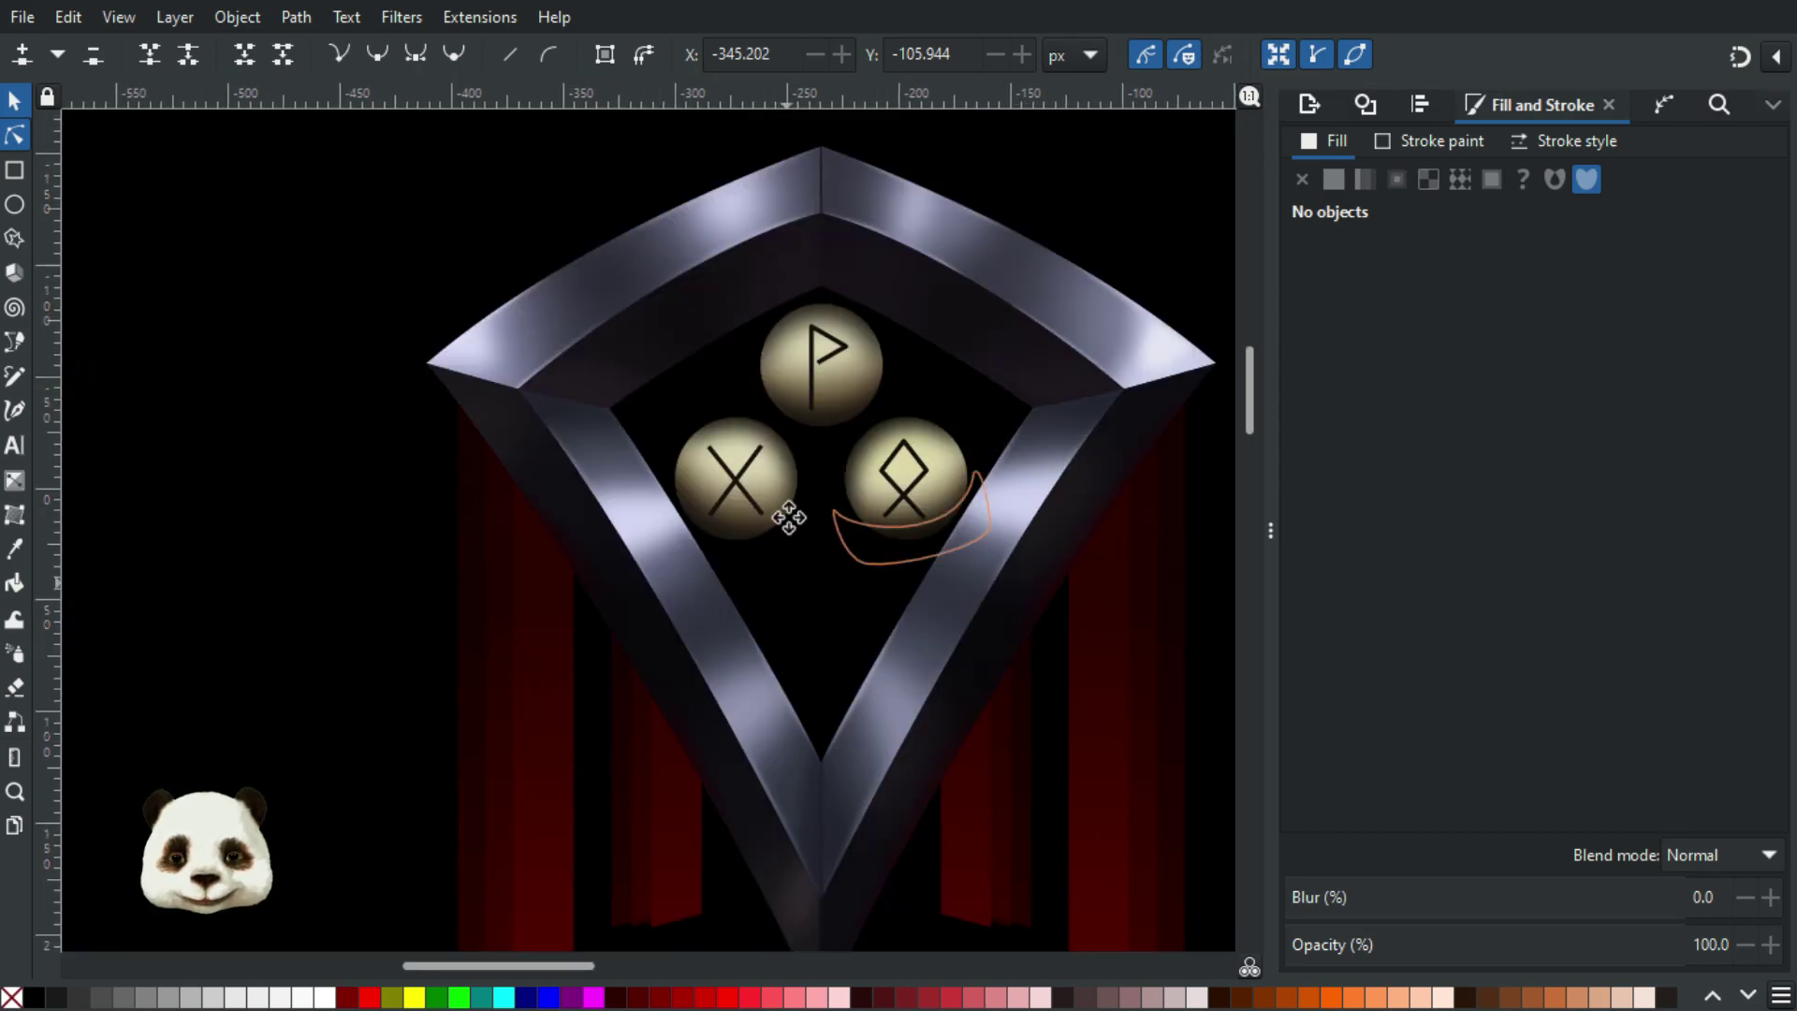
drag(787, 564, 828, 309)
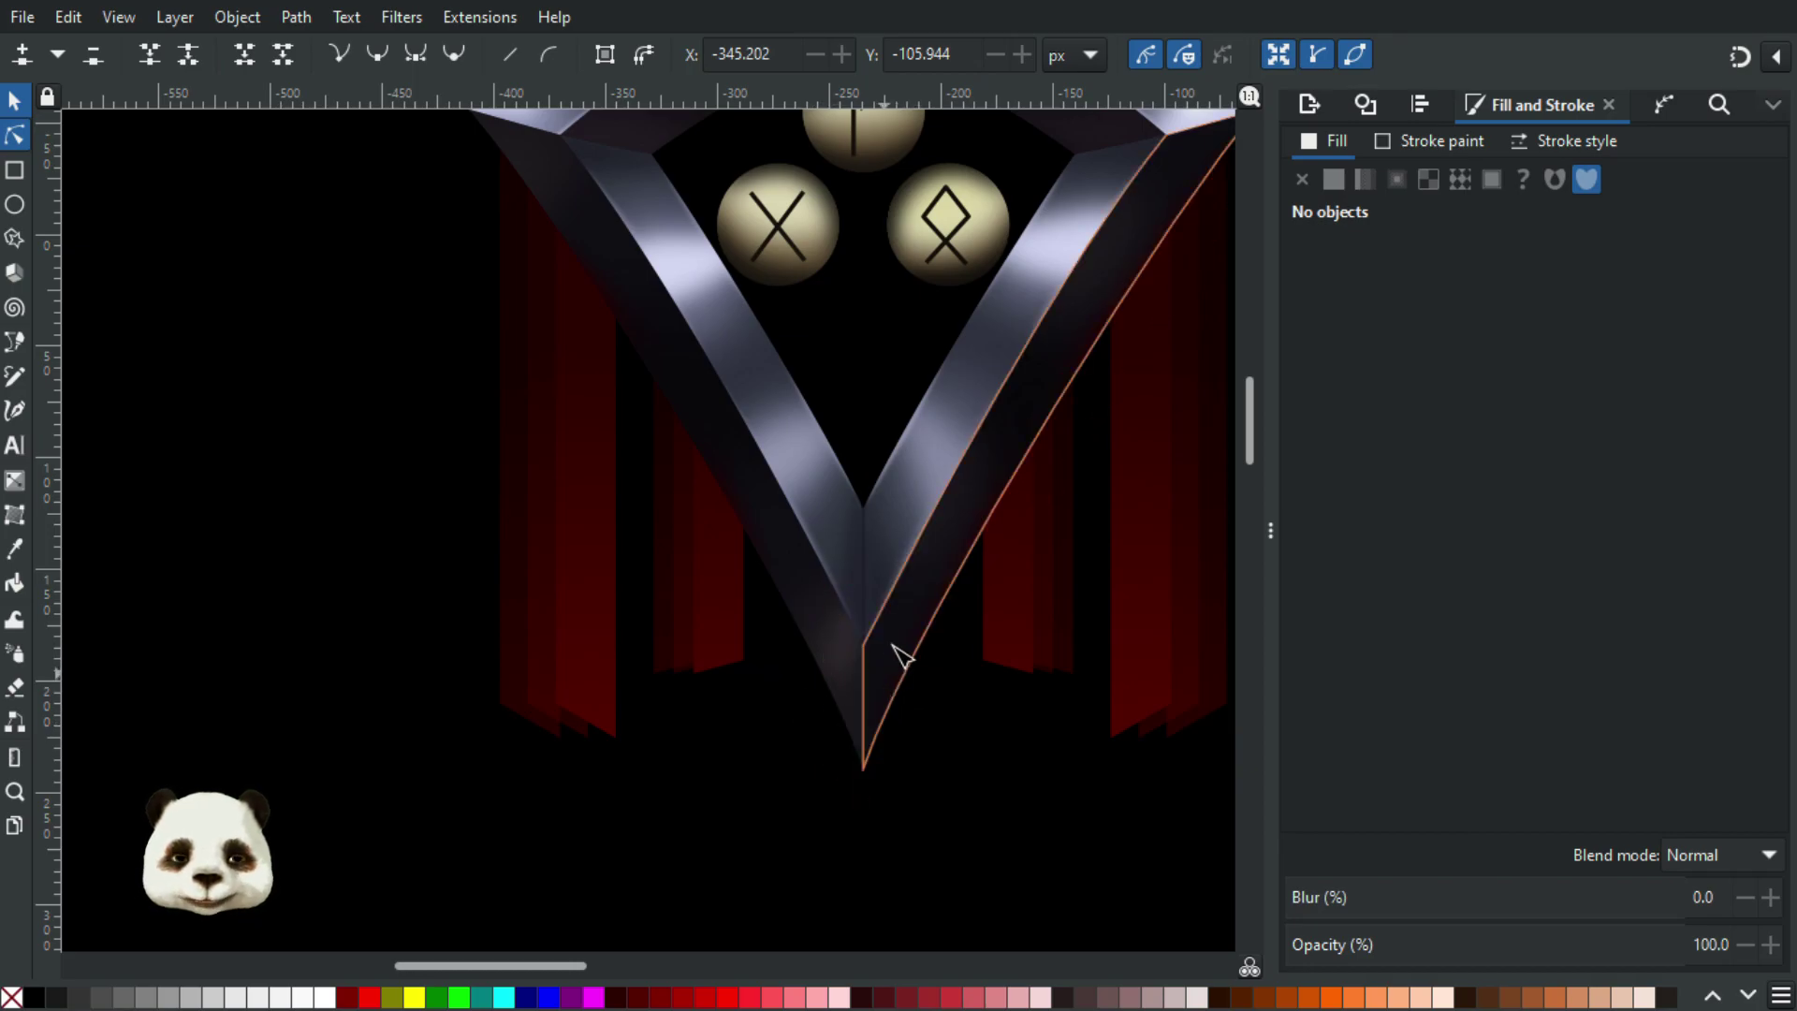
scroll(997, 862, down, 2)
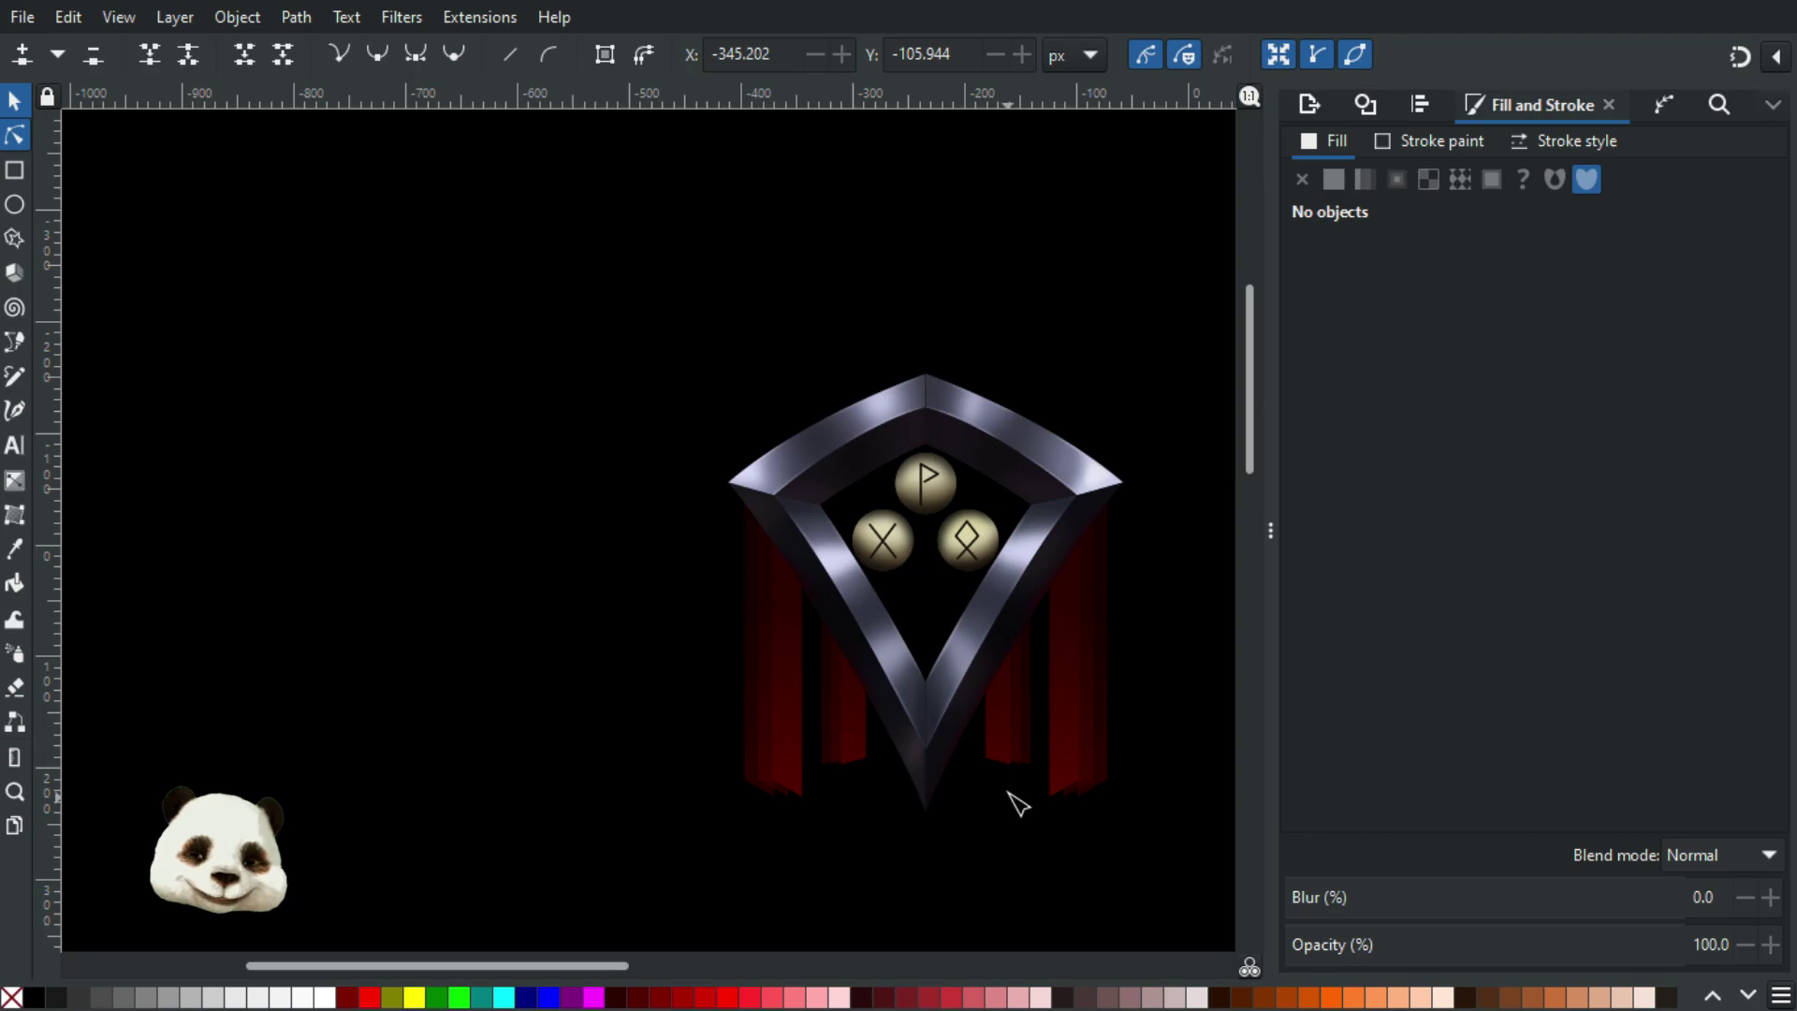
scroll(1020, 795, up, 3)
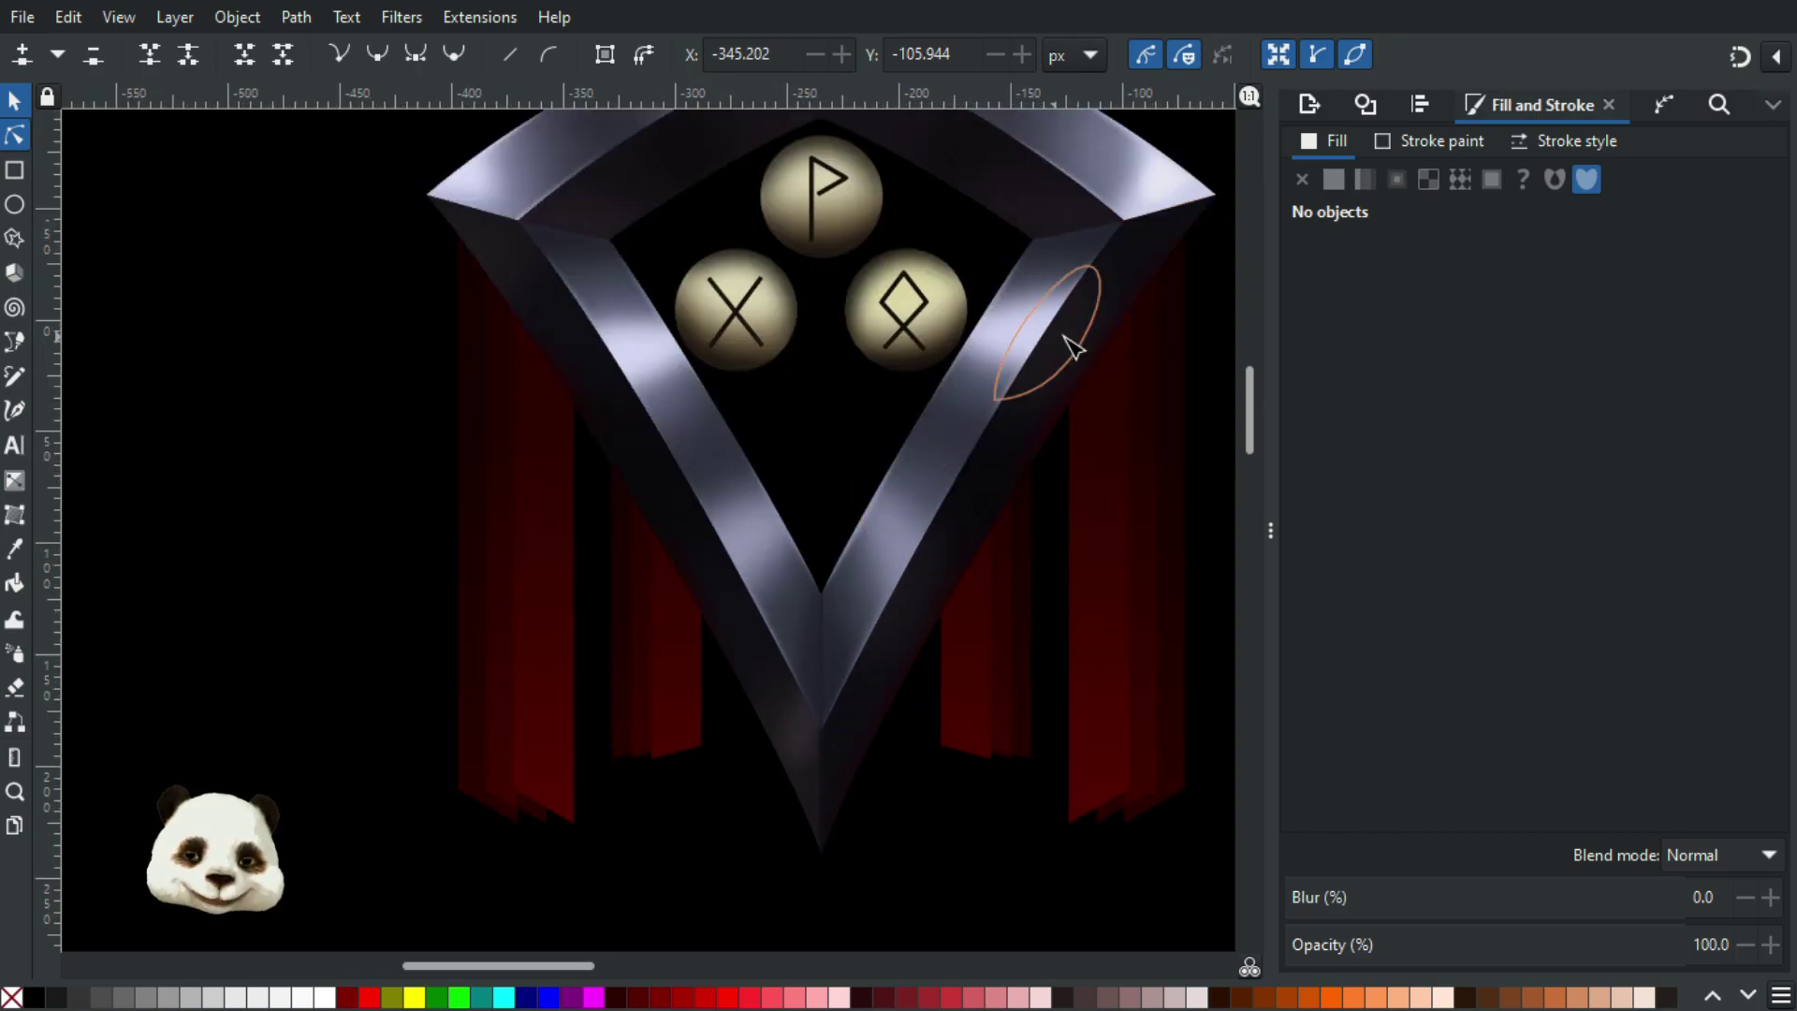
scroll(1086, 367, up, 2)
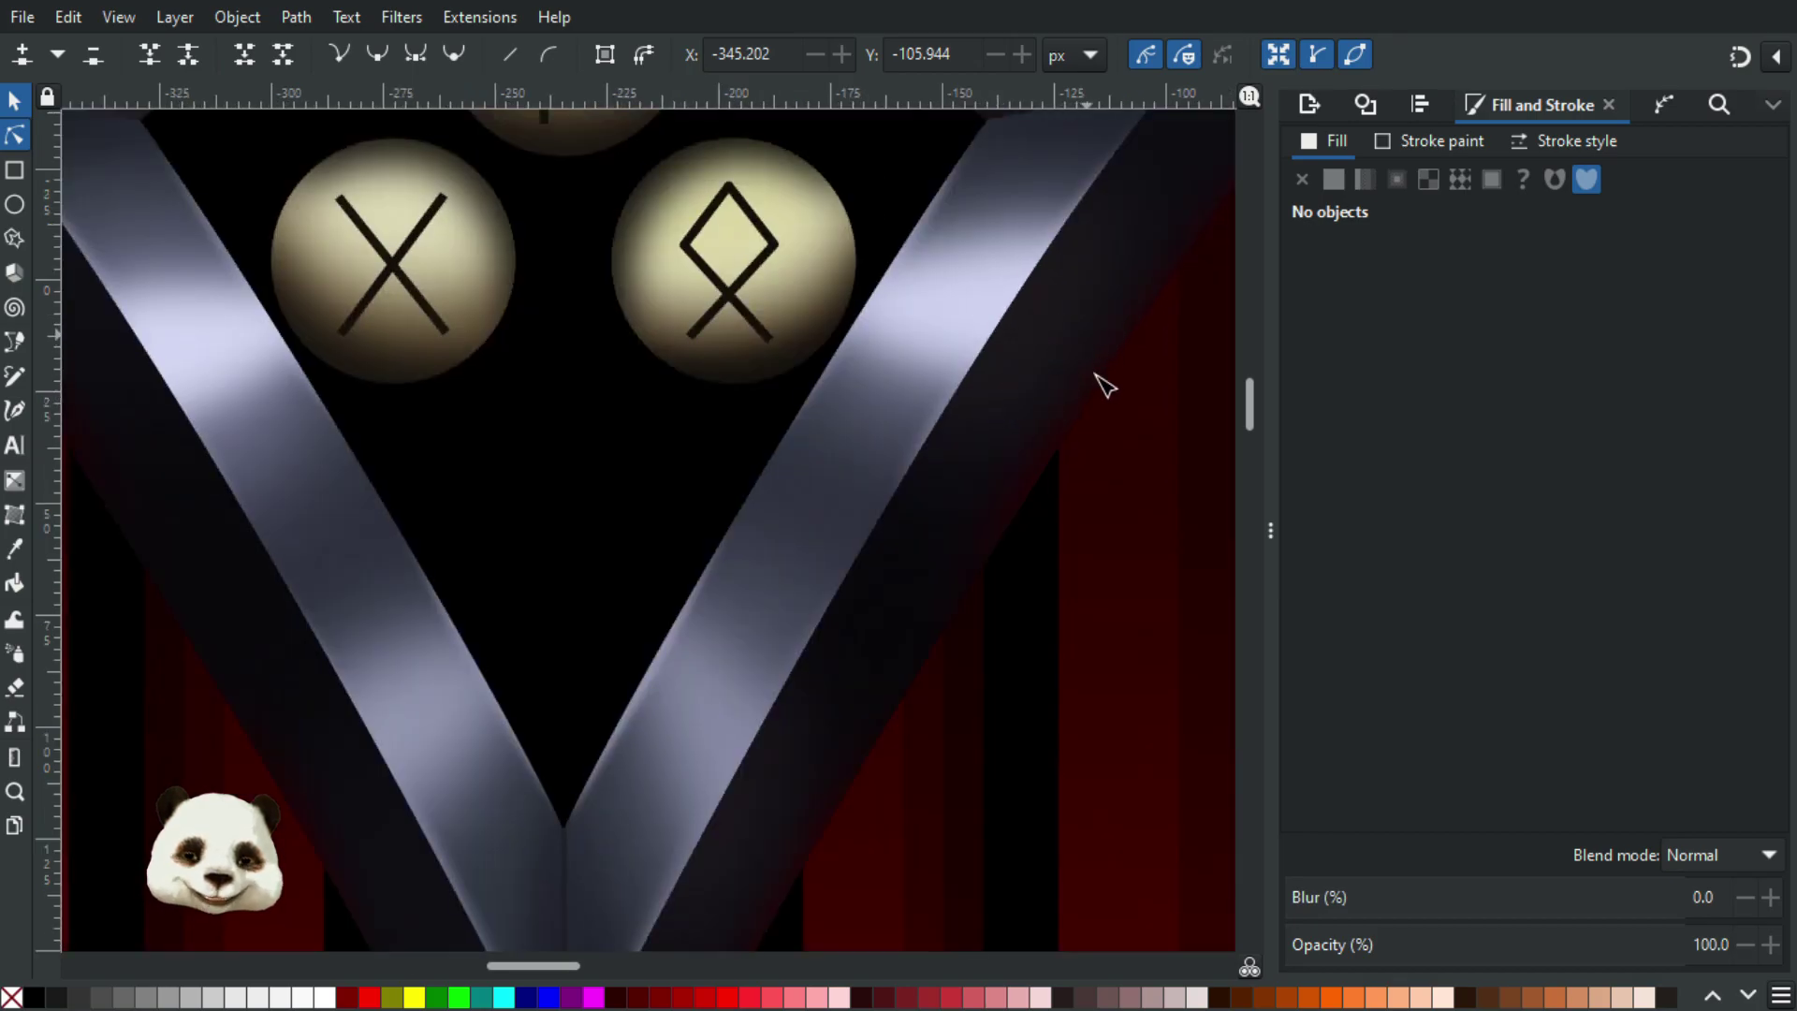
scroll(1096, 388, down, 1)
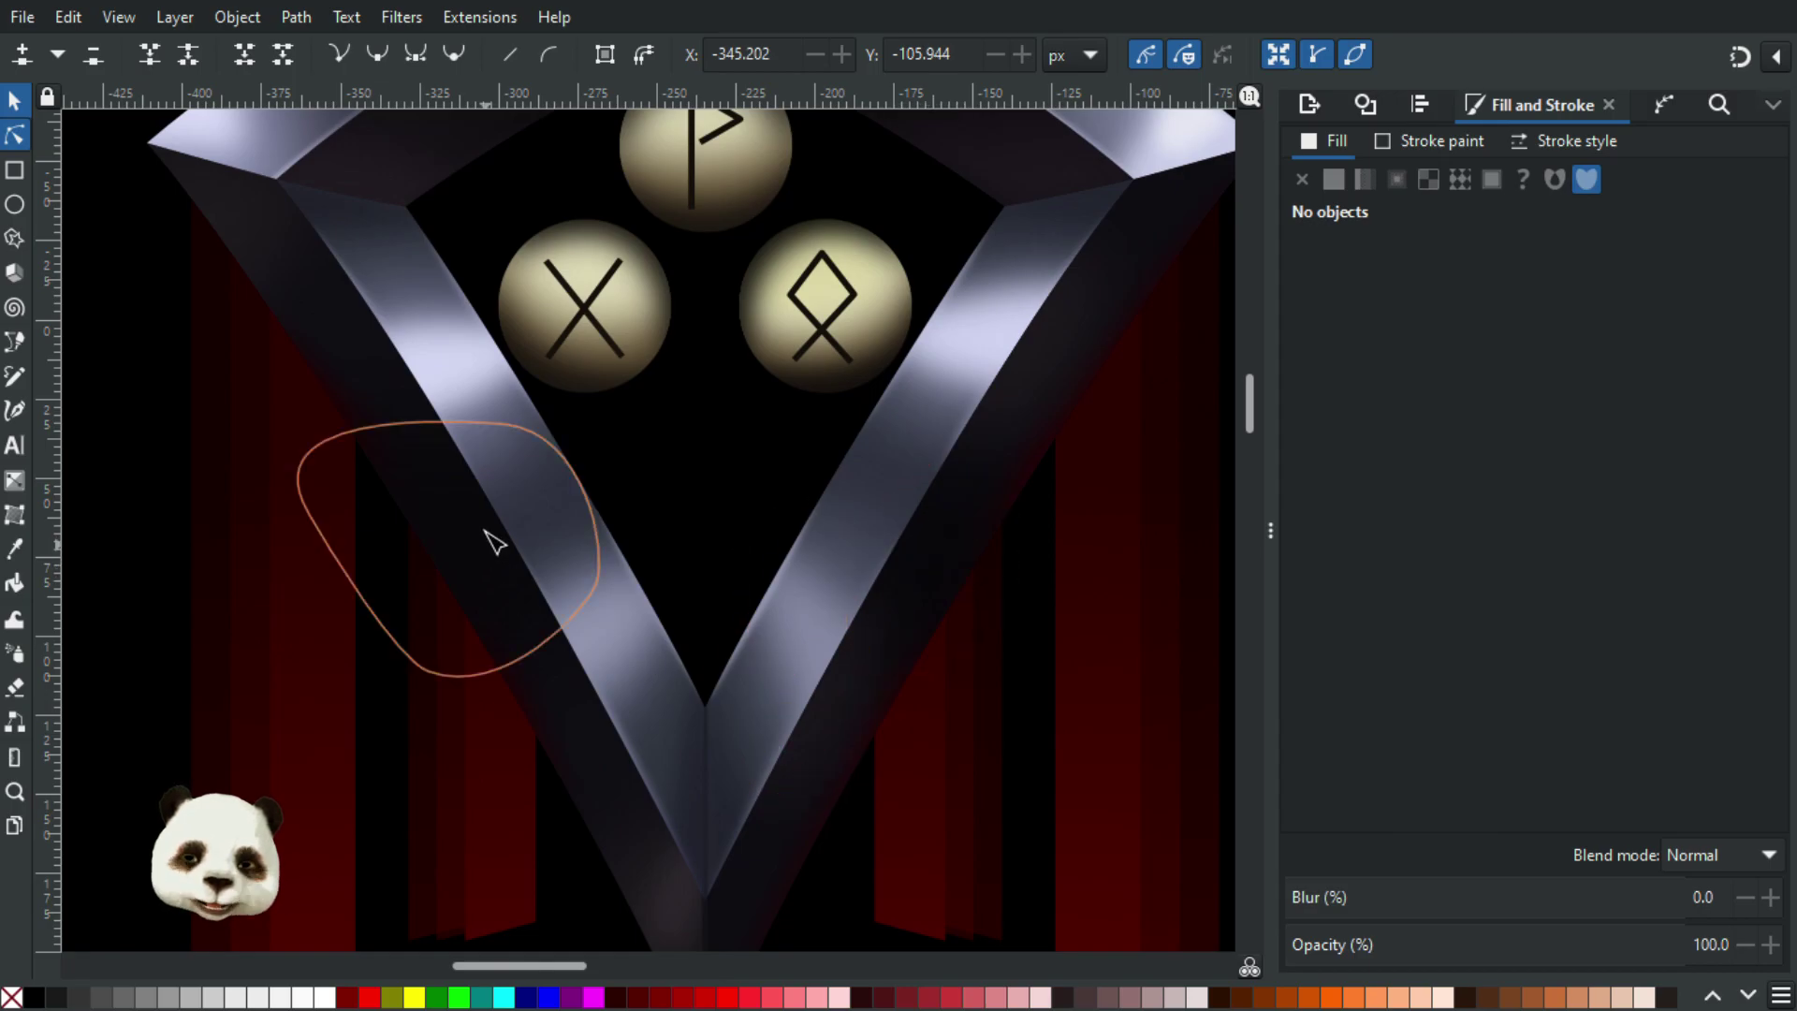
scroll(561, 618, down, 5)
scroll(670, 746, up, 3)
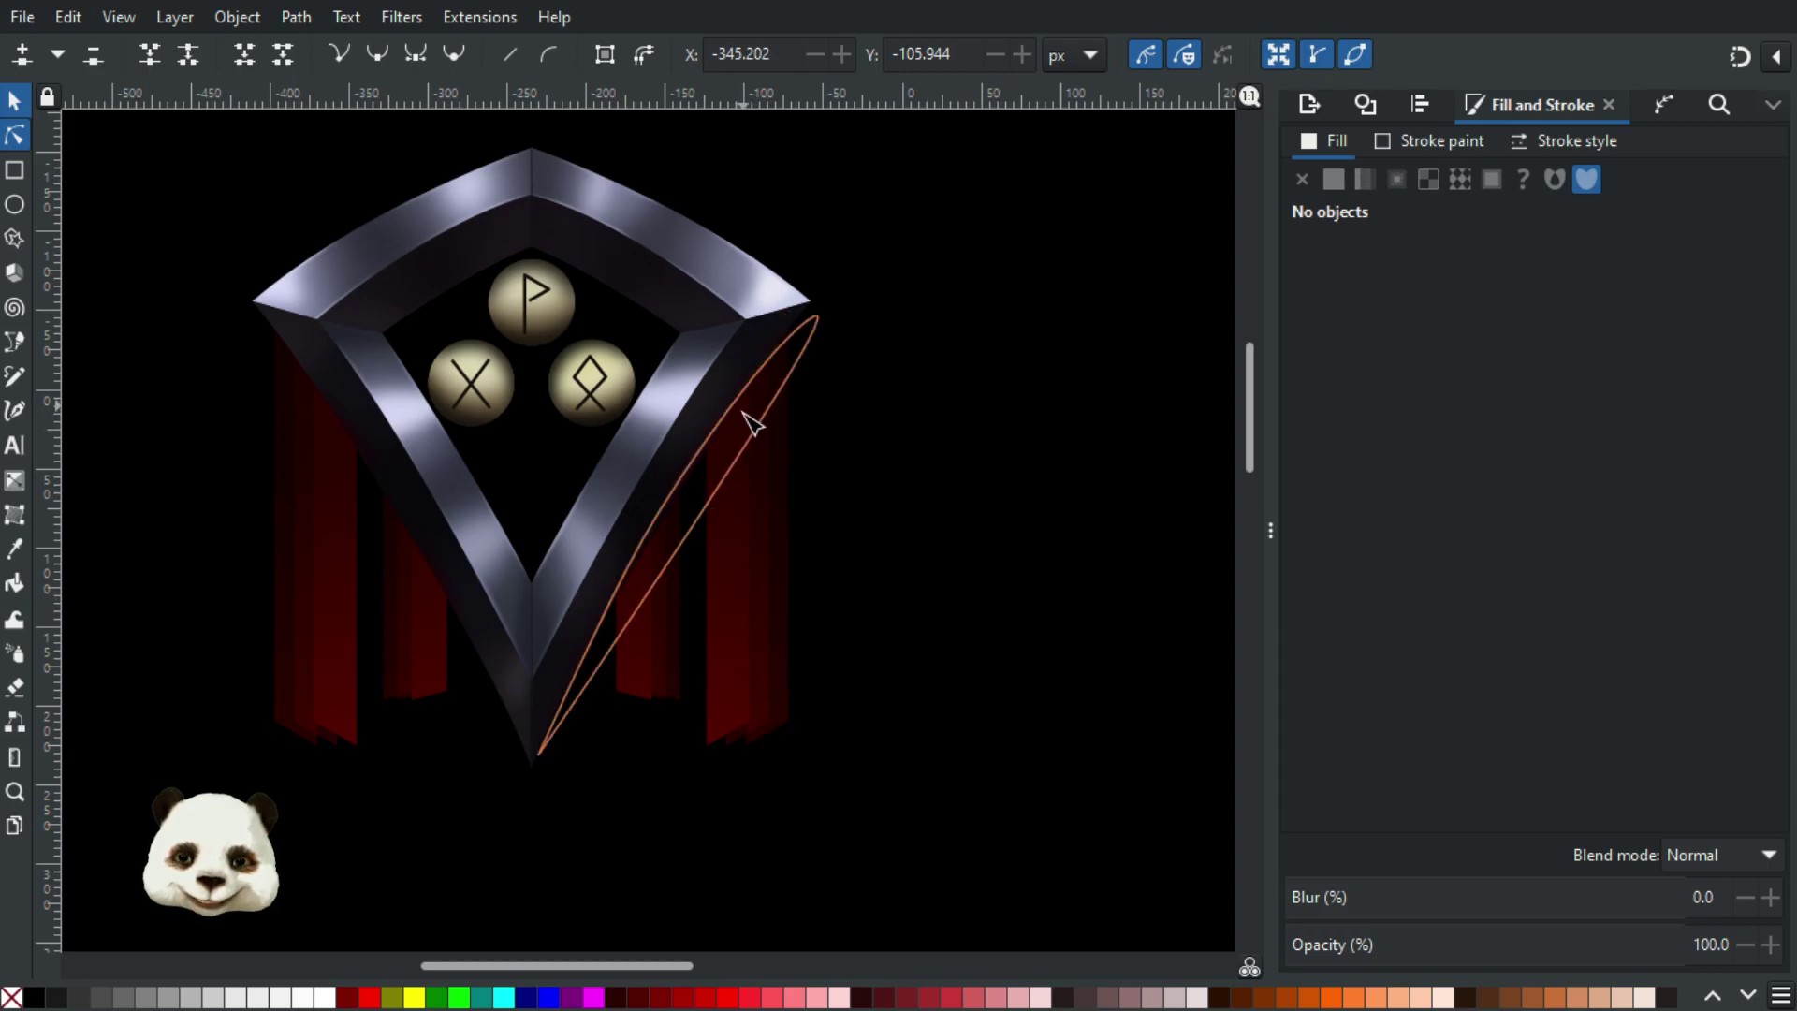
- Examine the layered red banners hanging behind both sides of the frame
scroll(655, 604, up, 3)
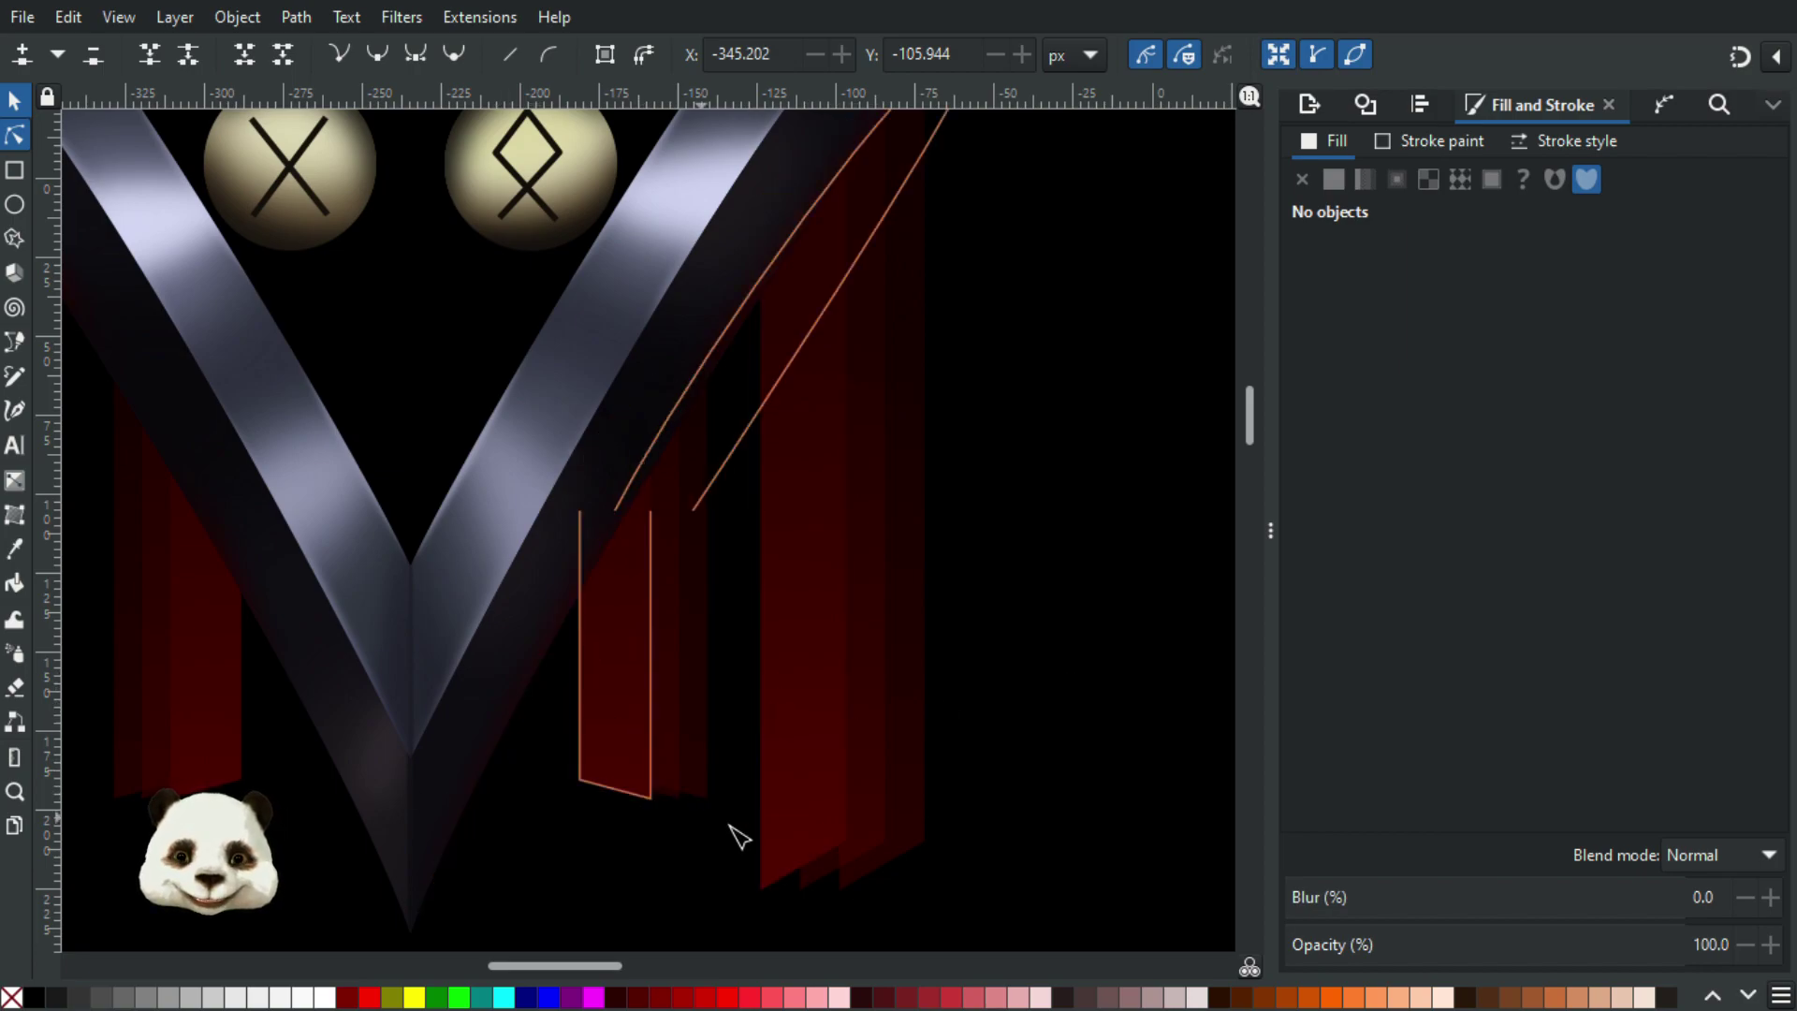
drag(1041, 665, 1145, 700)
scroll(1087, 200, down, 1)
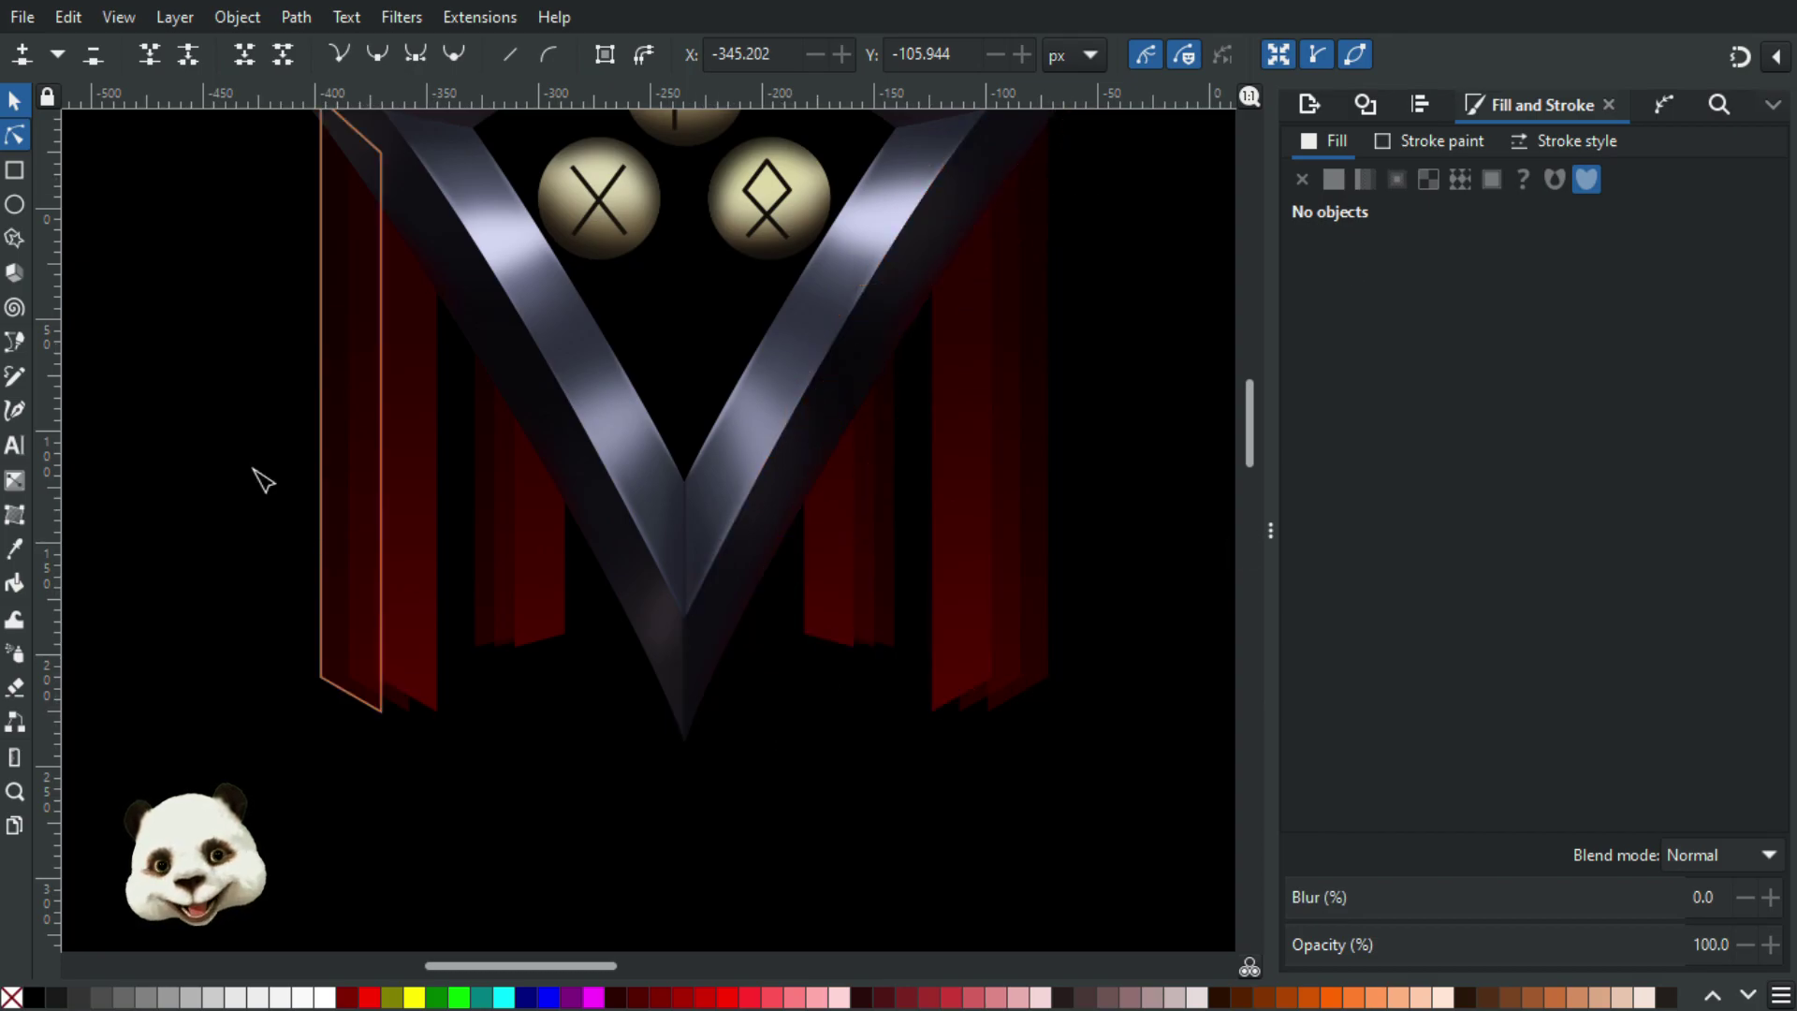
drag(252, 474, 474, 682)
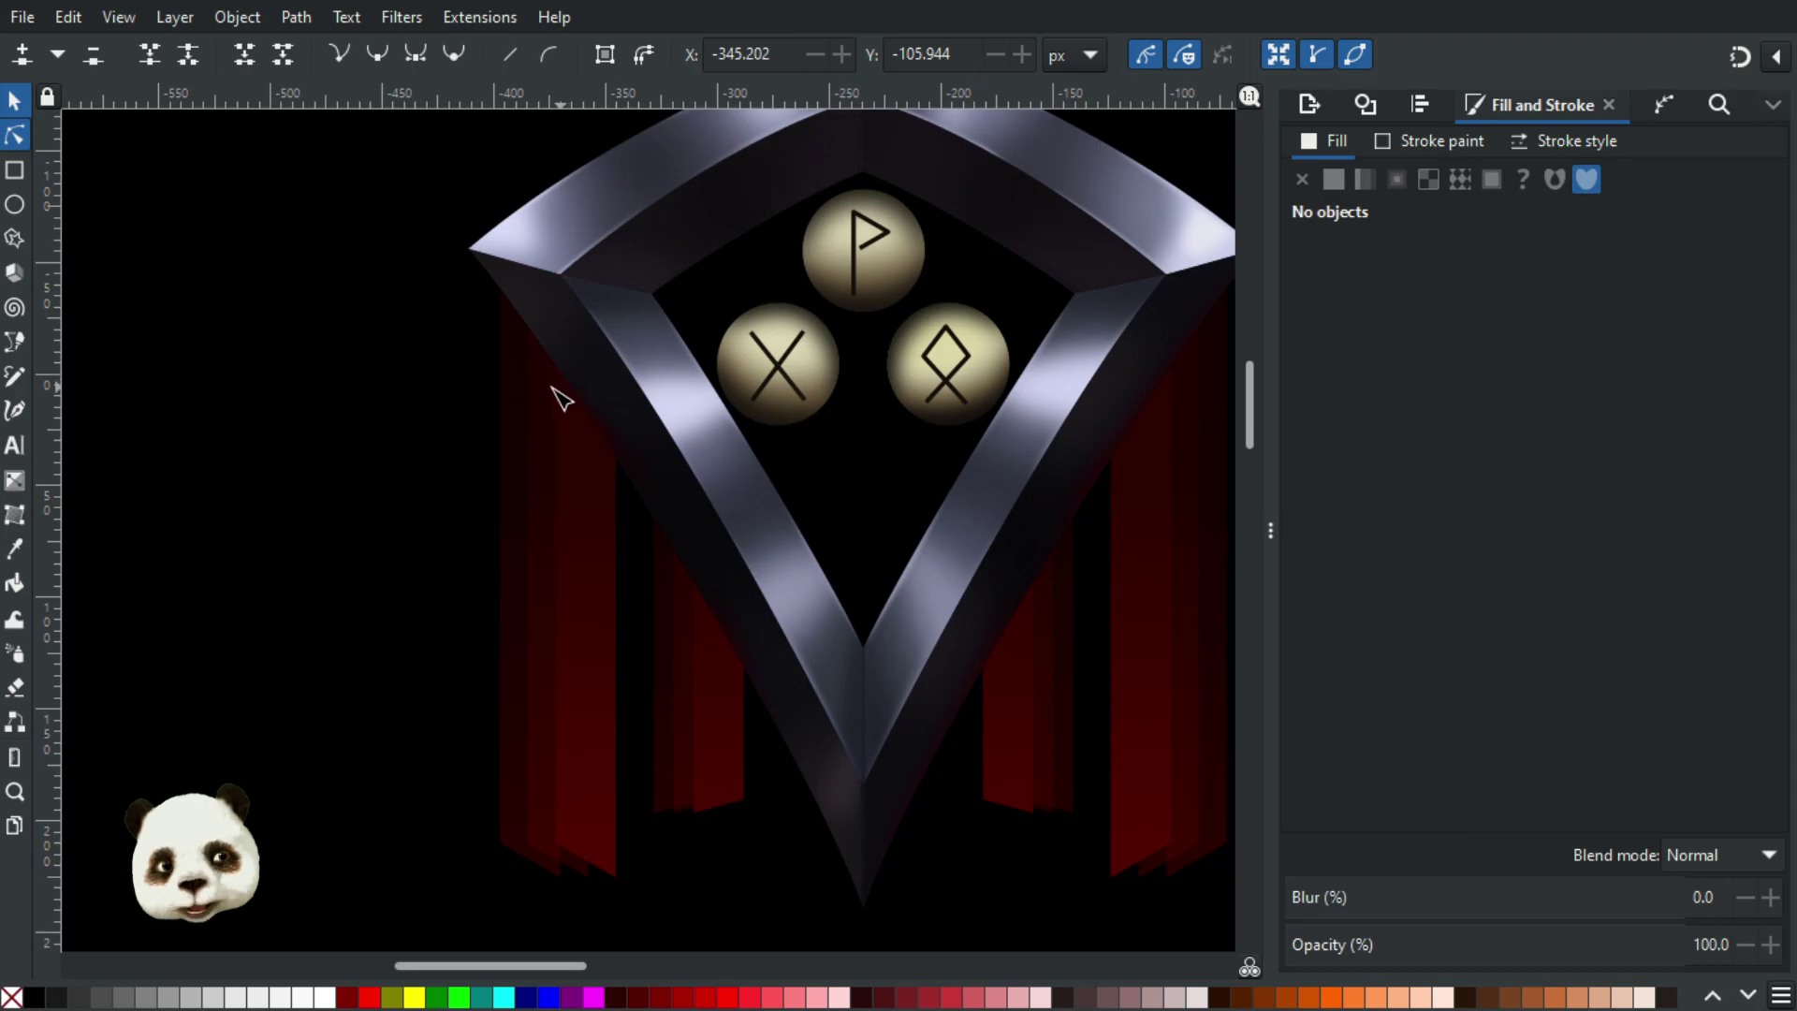
scroll(449, 341, down, 3)
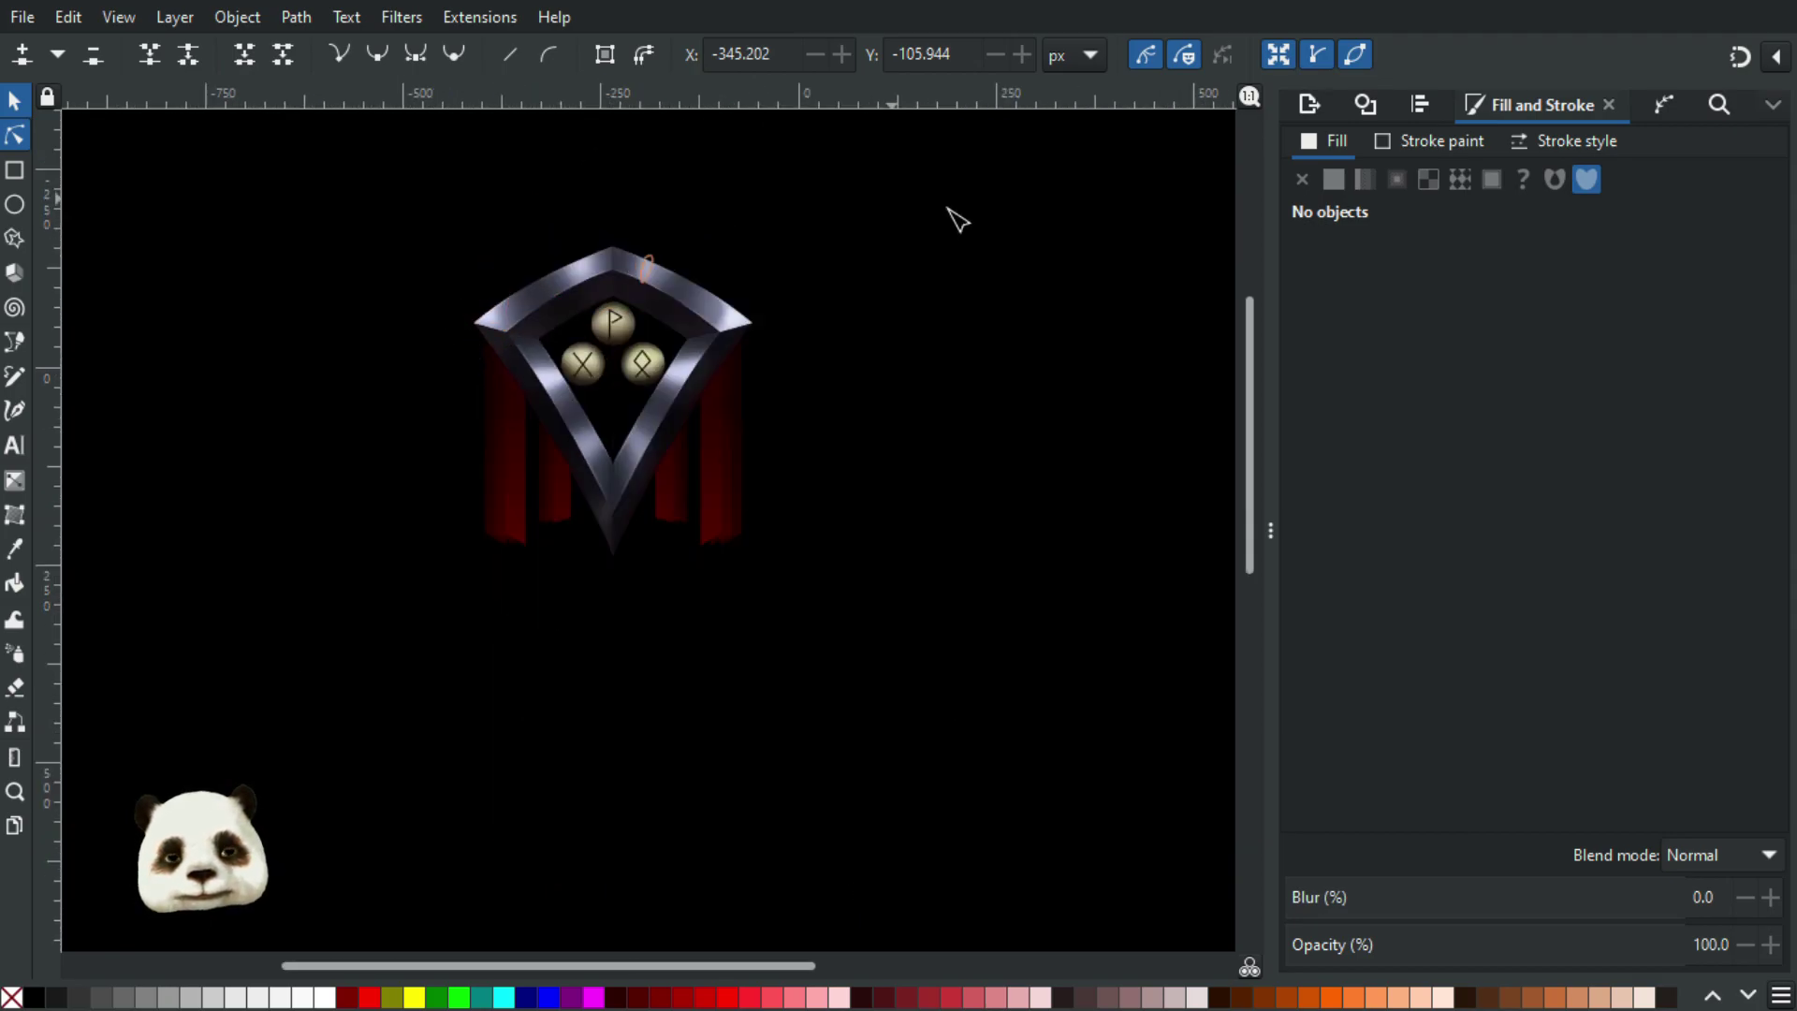
scroll(662, 199, up, 2)
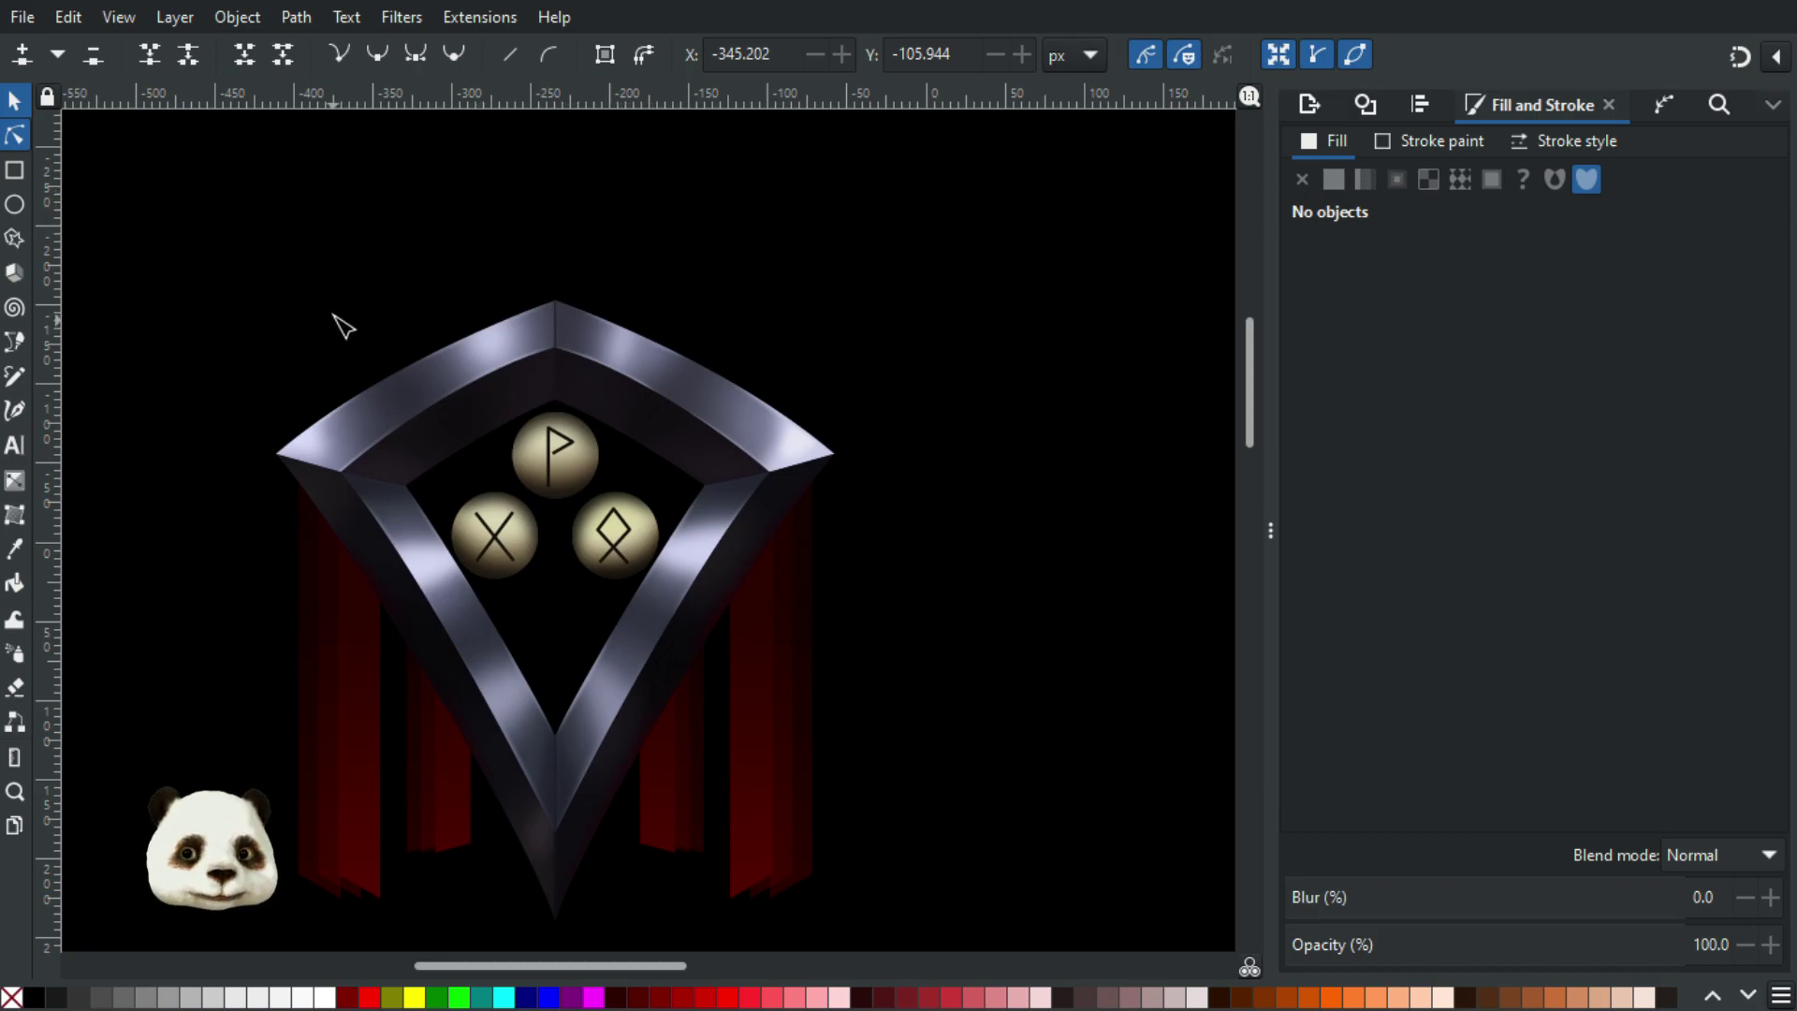
scroll(394, 538, up, 2)
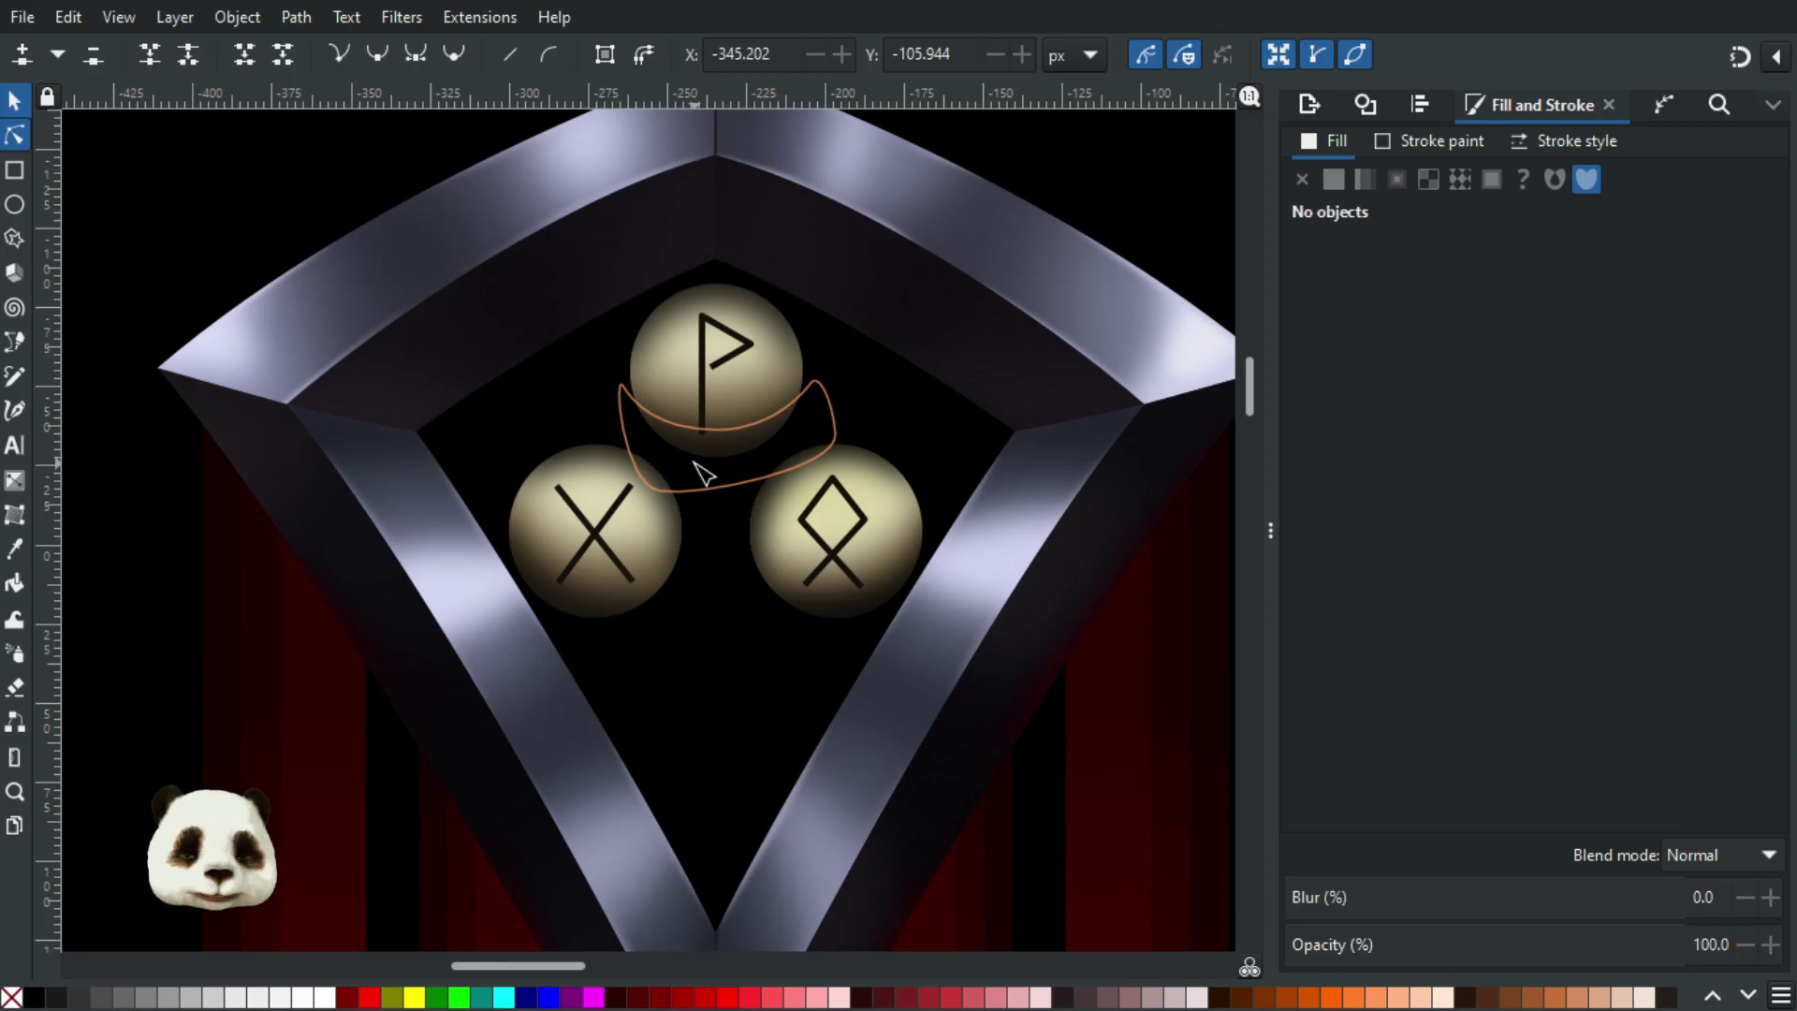
key(minus)
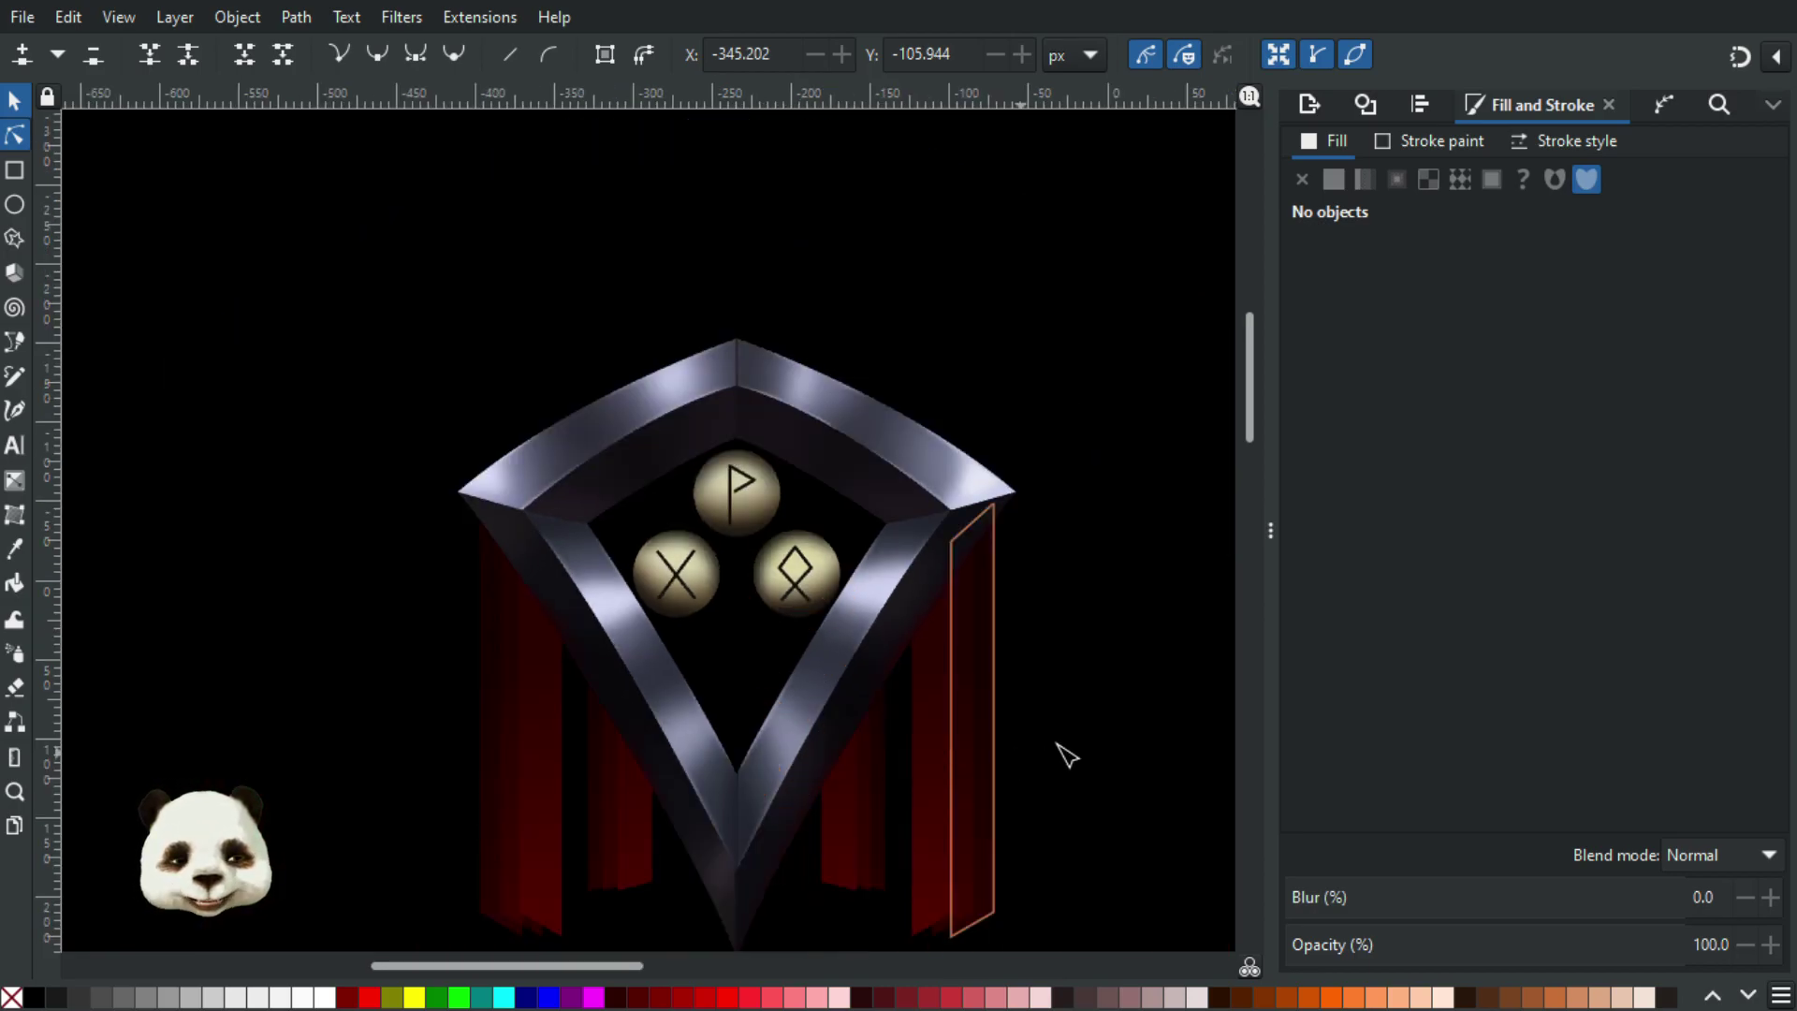
scroll(1096, 686, down, 2)
drag(1096, 573, 937, 530)
scroll(953, 574, down, 2)
scroll(953, 574, up, 2)
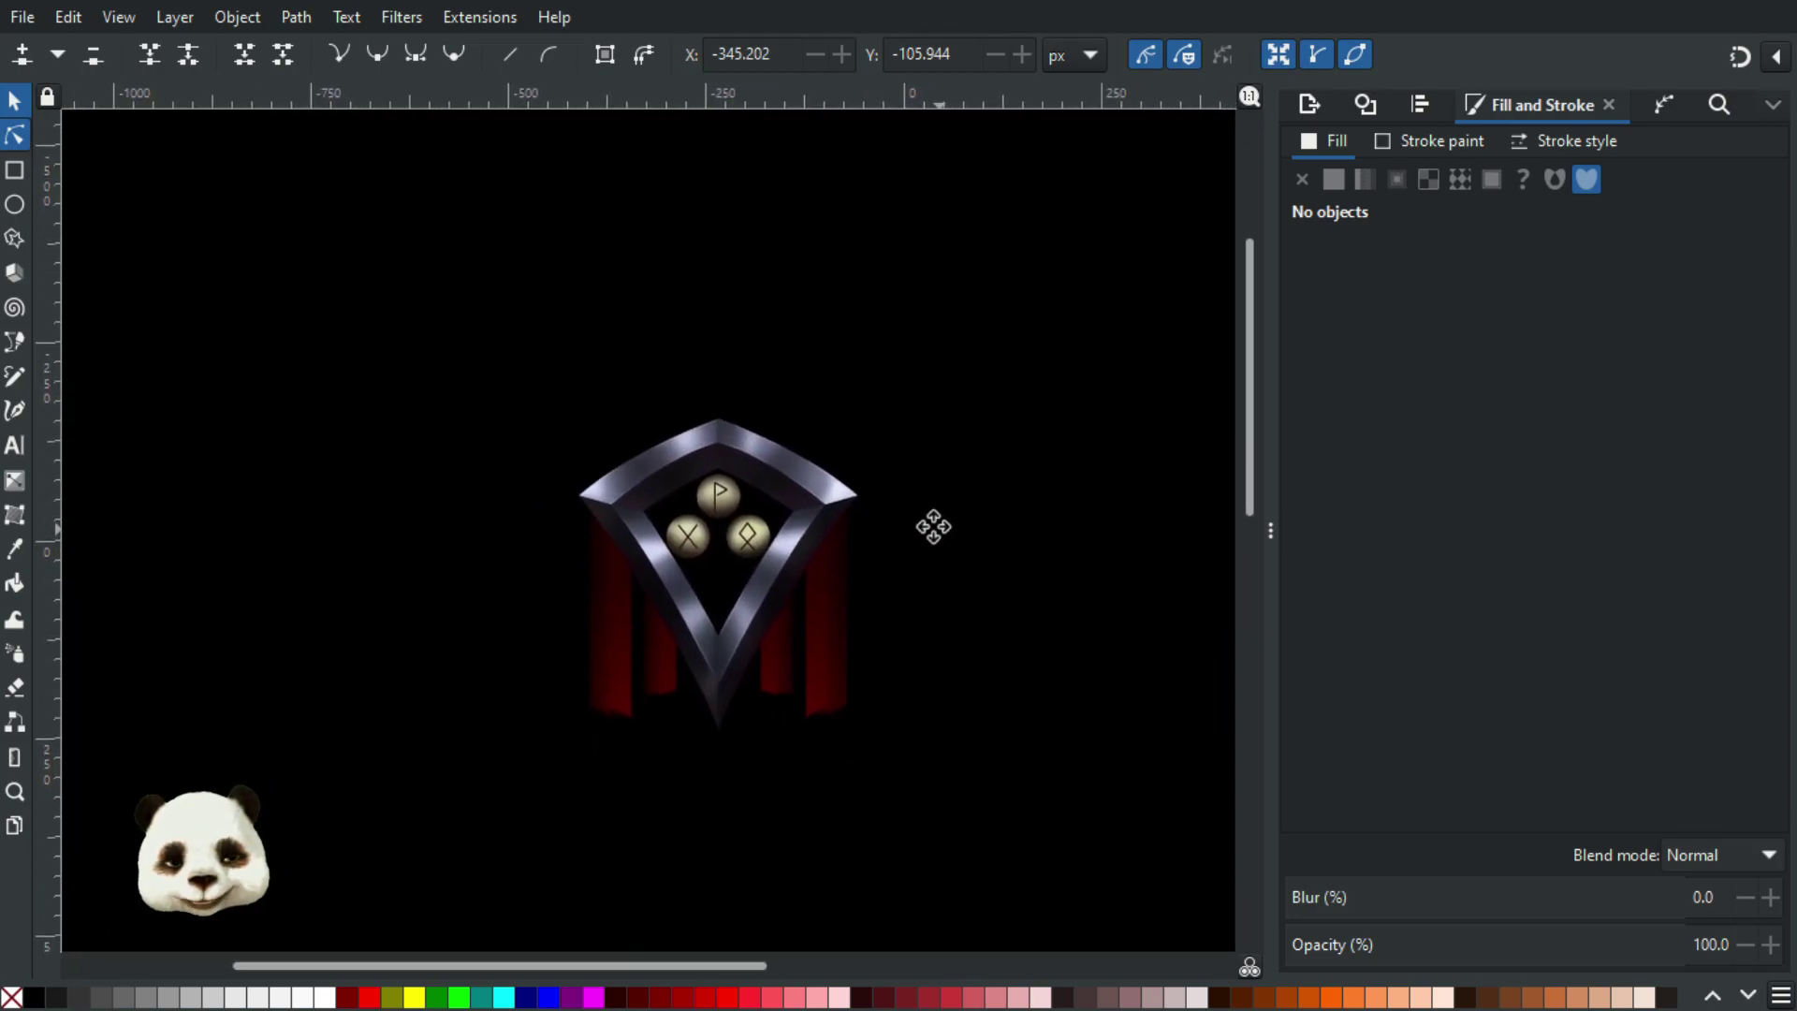
scroll(935, 529, down, 3)
scroll(943, 594, up, 4)
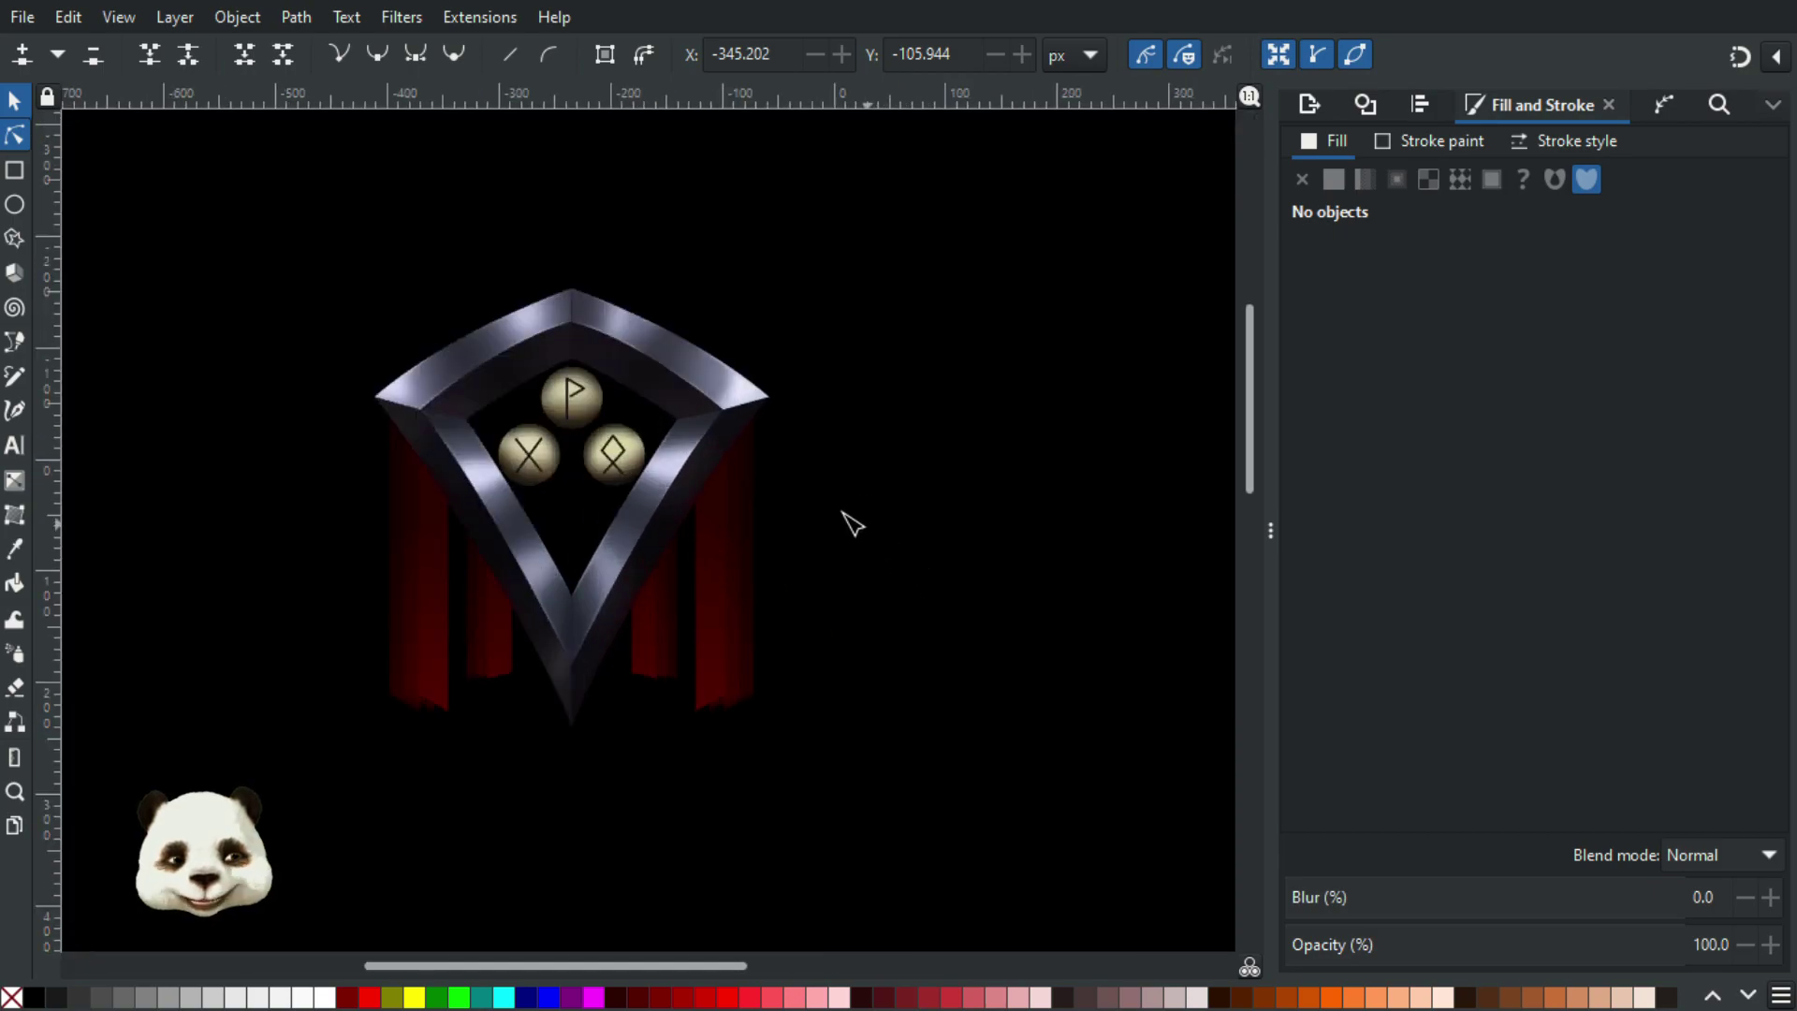
drag(851, 546, 1044, 621)
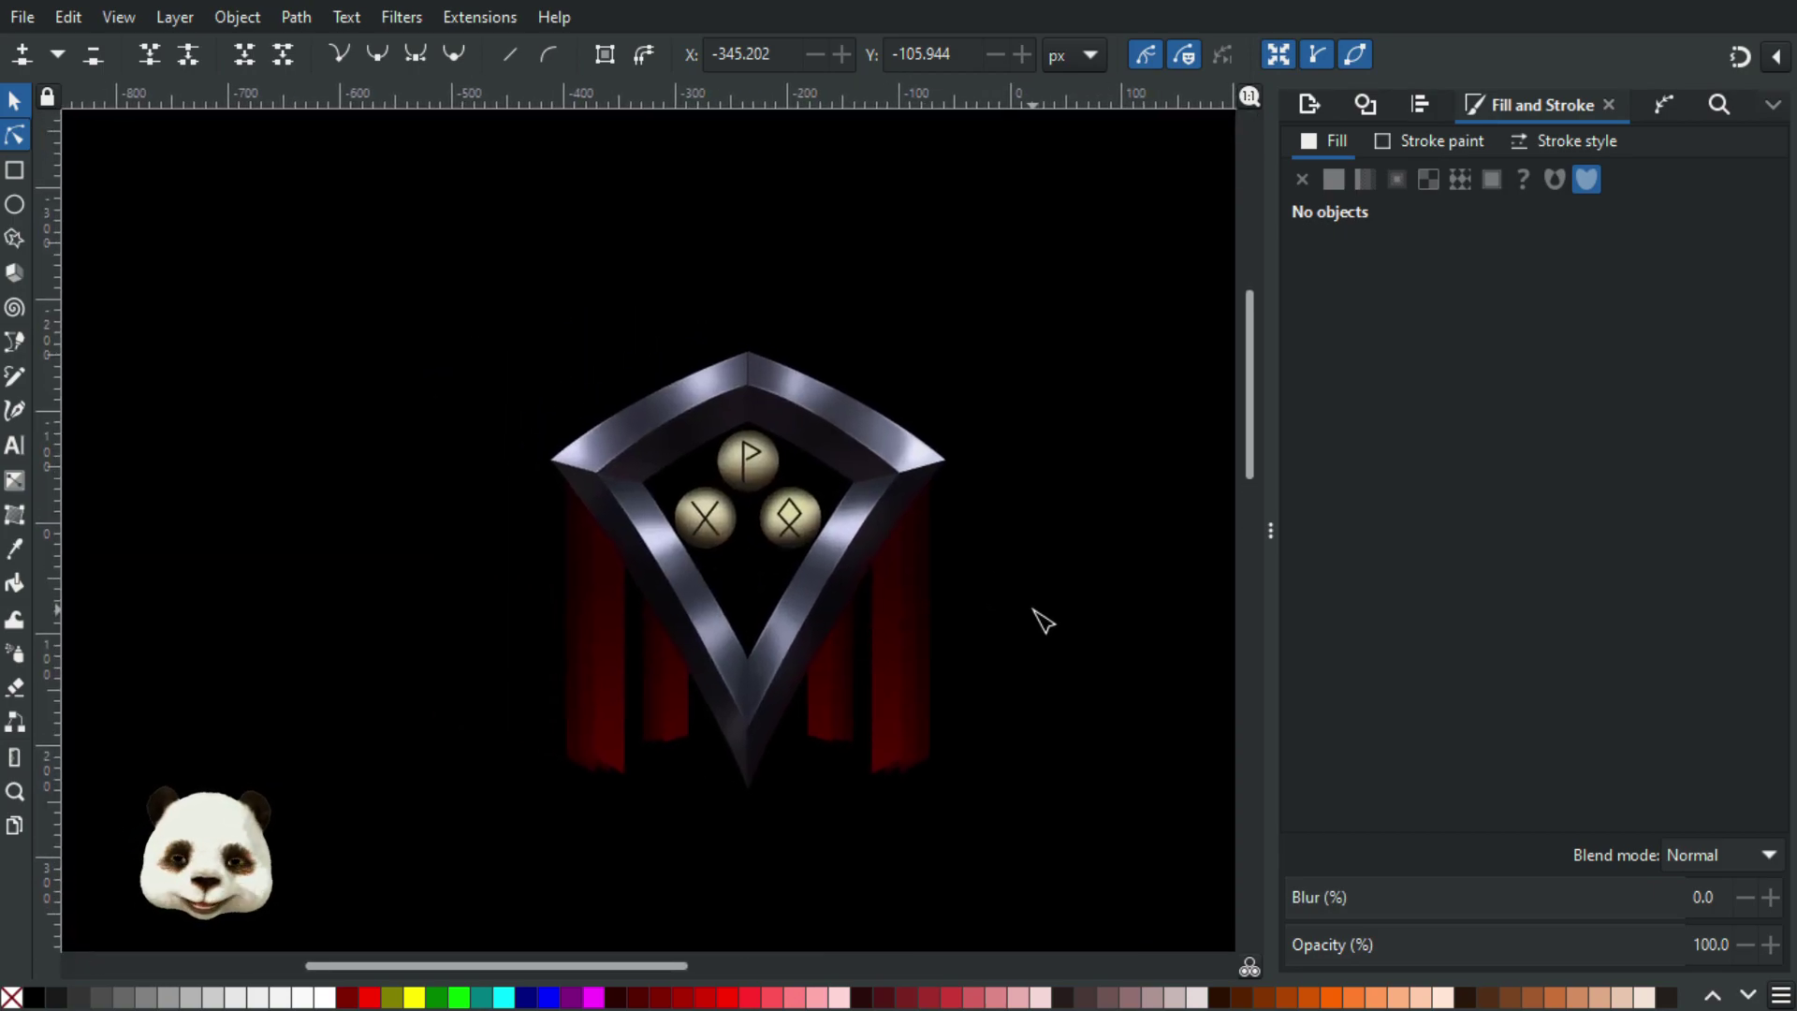
scroll(1049, 614, down, 1)
scroll(1076, 594, up, 1)
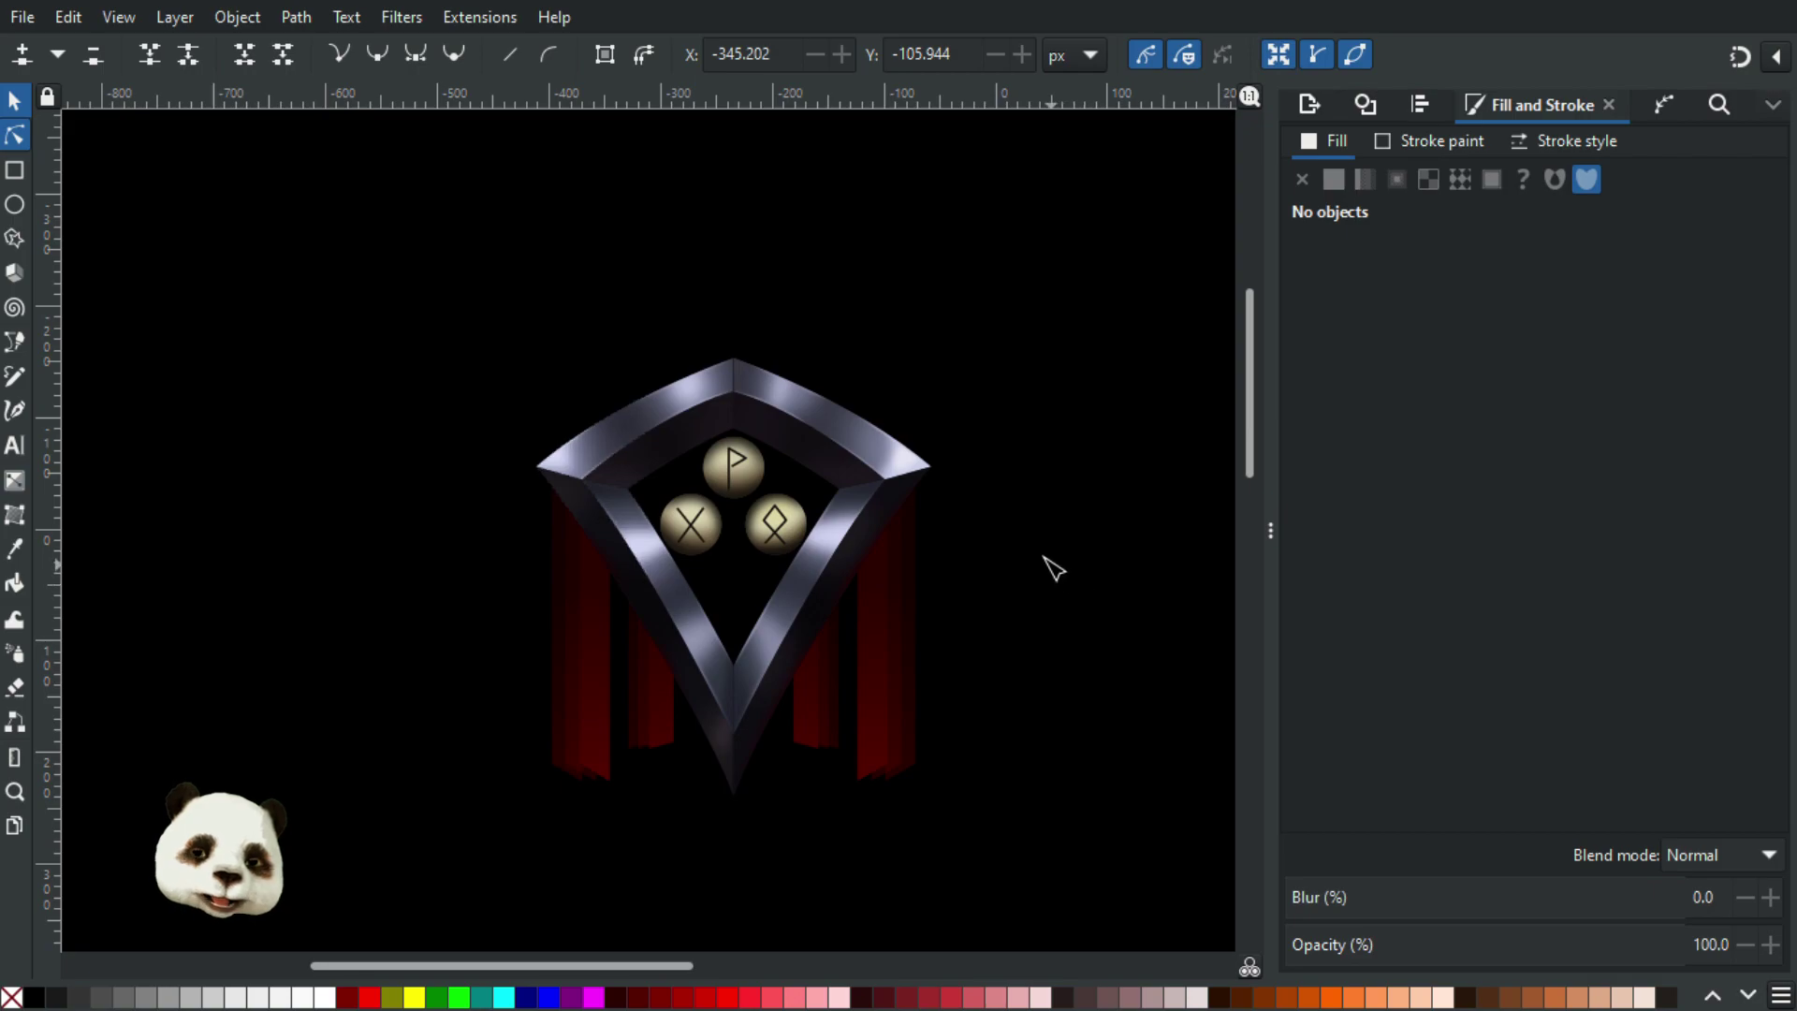
scroll(1014, 522, up, 1)
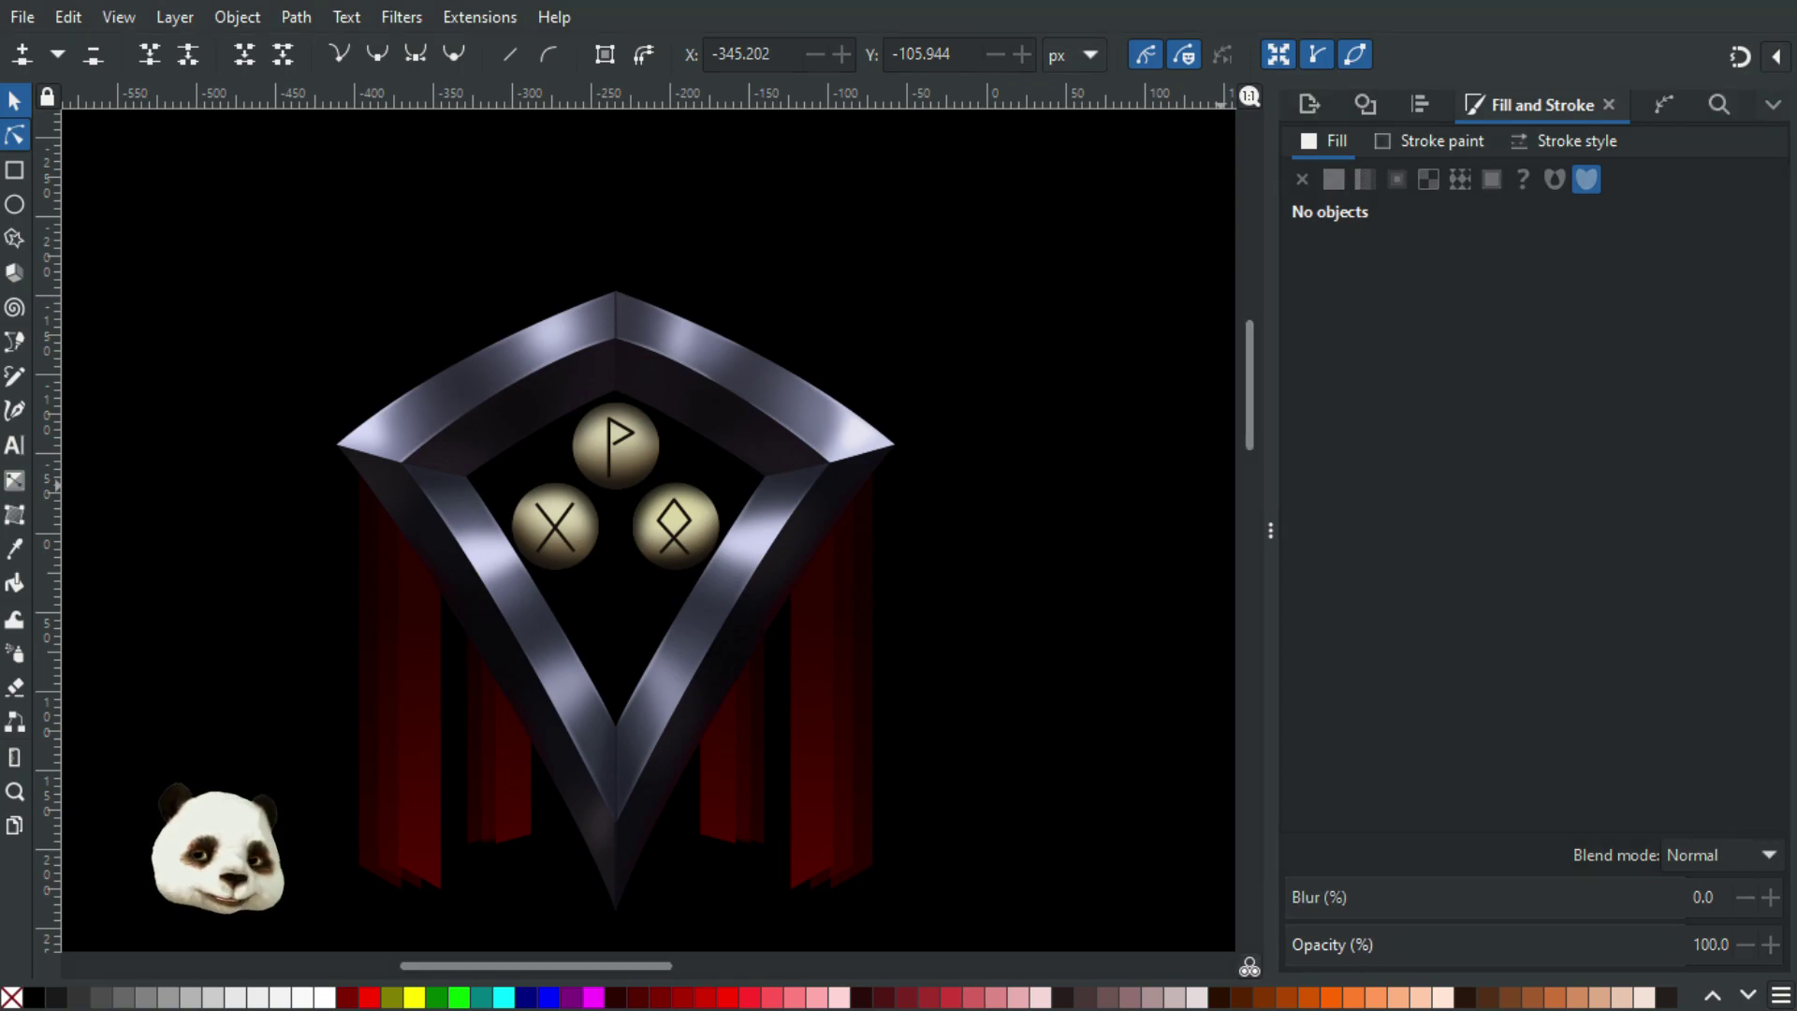
- Examine the thin dark scratch crossing the lower edge of the upper-left frame bar, up close and within the whole bar
scroll(397, 444, up, 4)
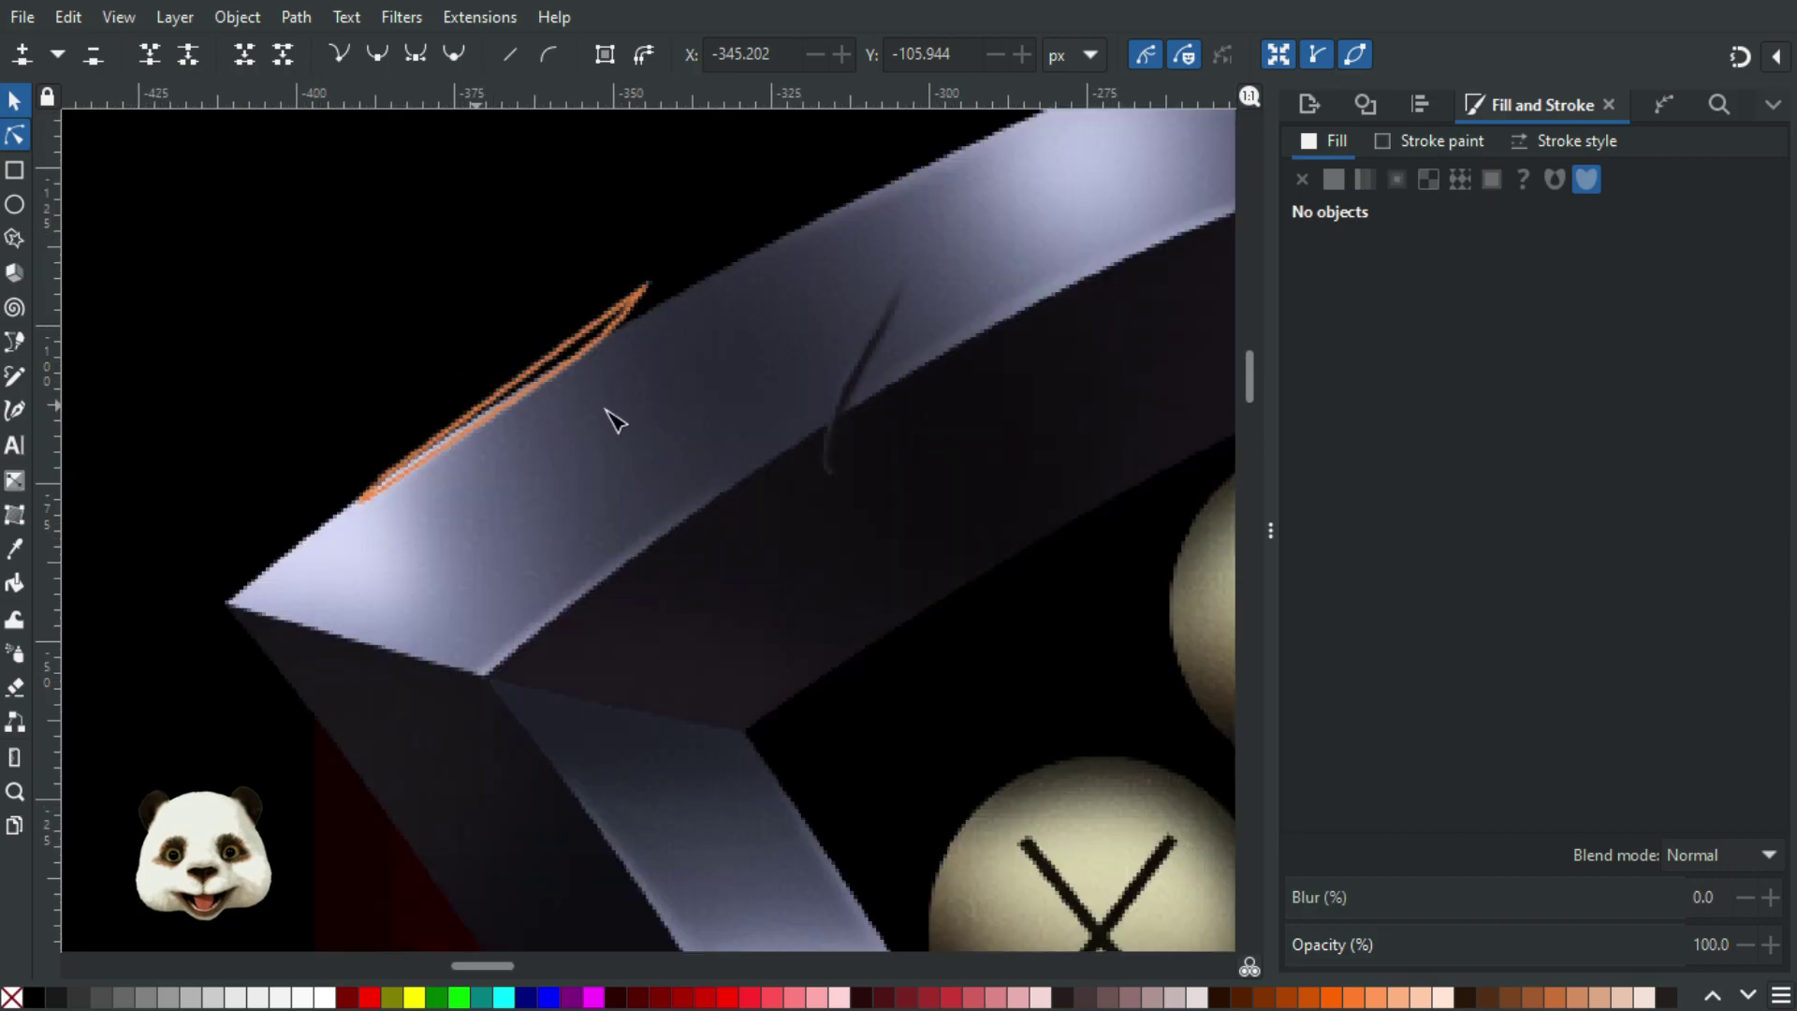
scroll(844, 441, up, 4)
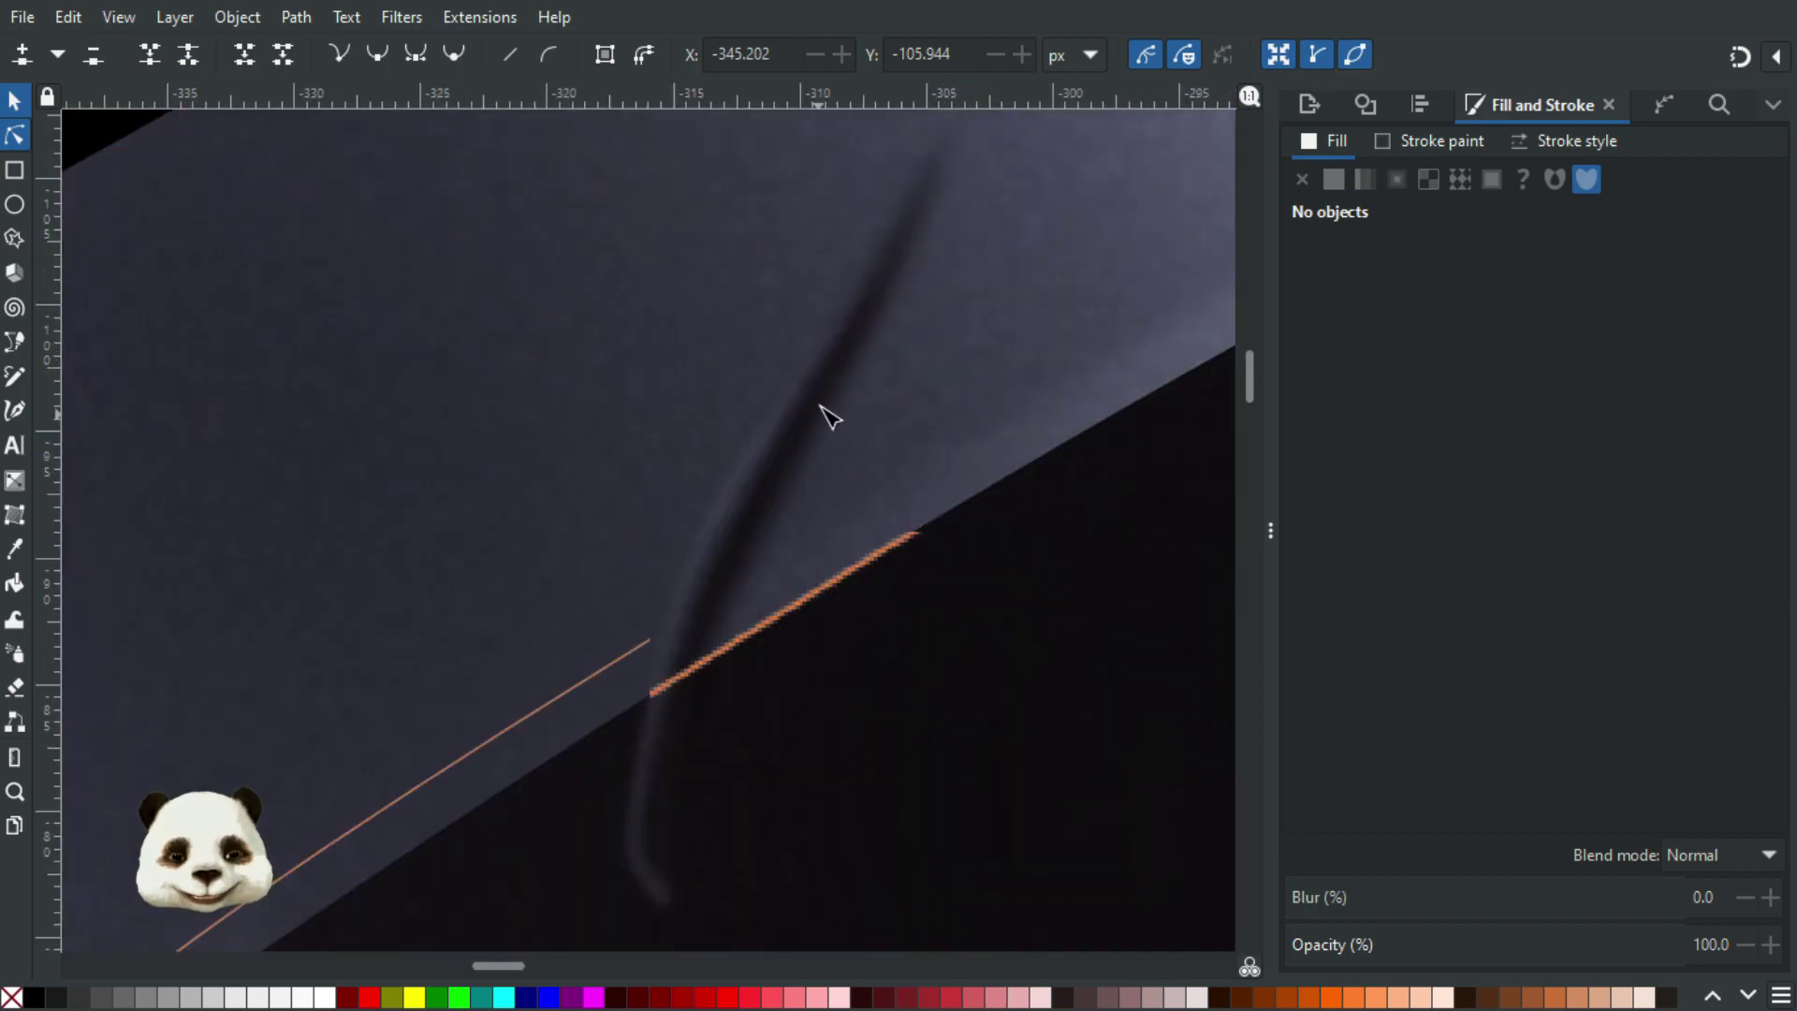
scroll(904, 306, down, 1)
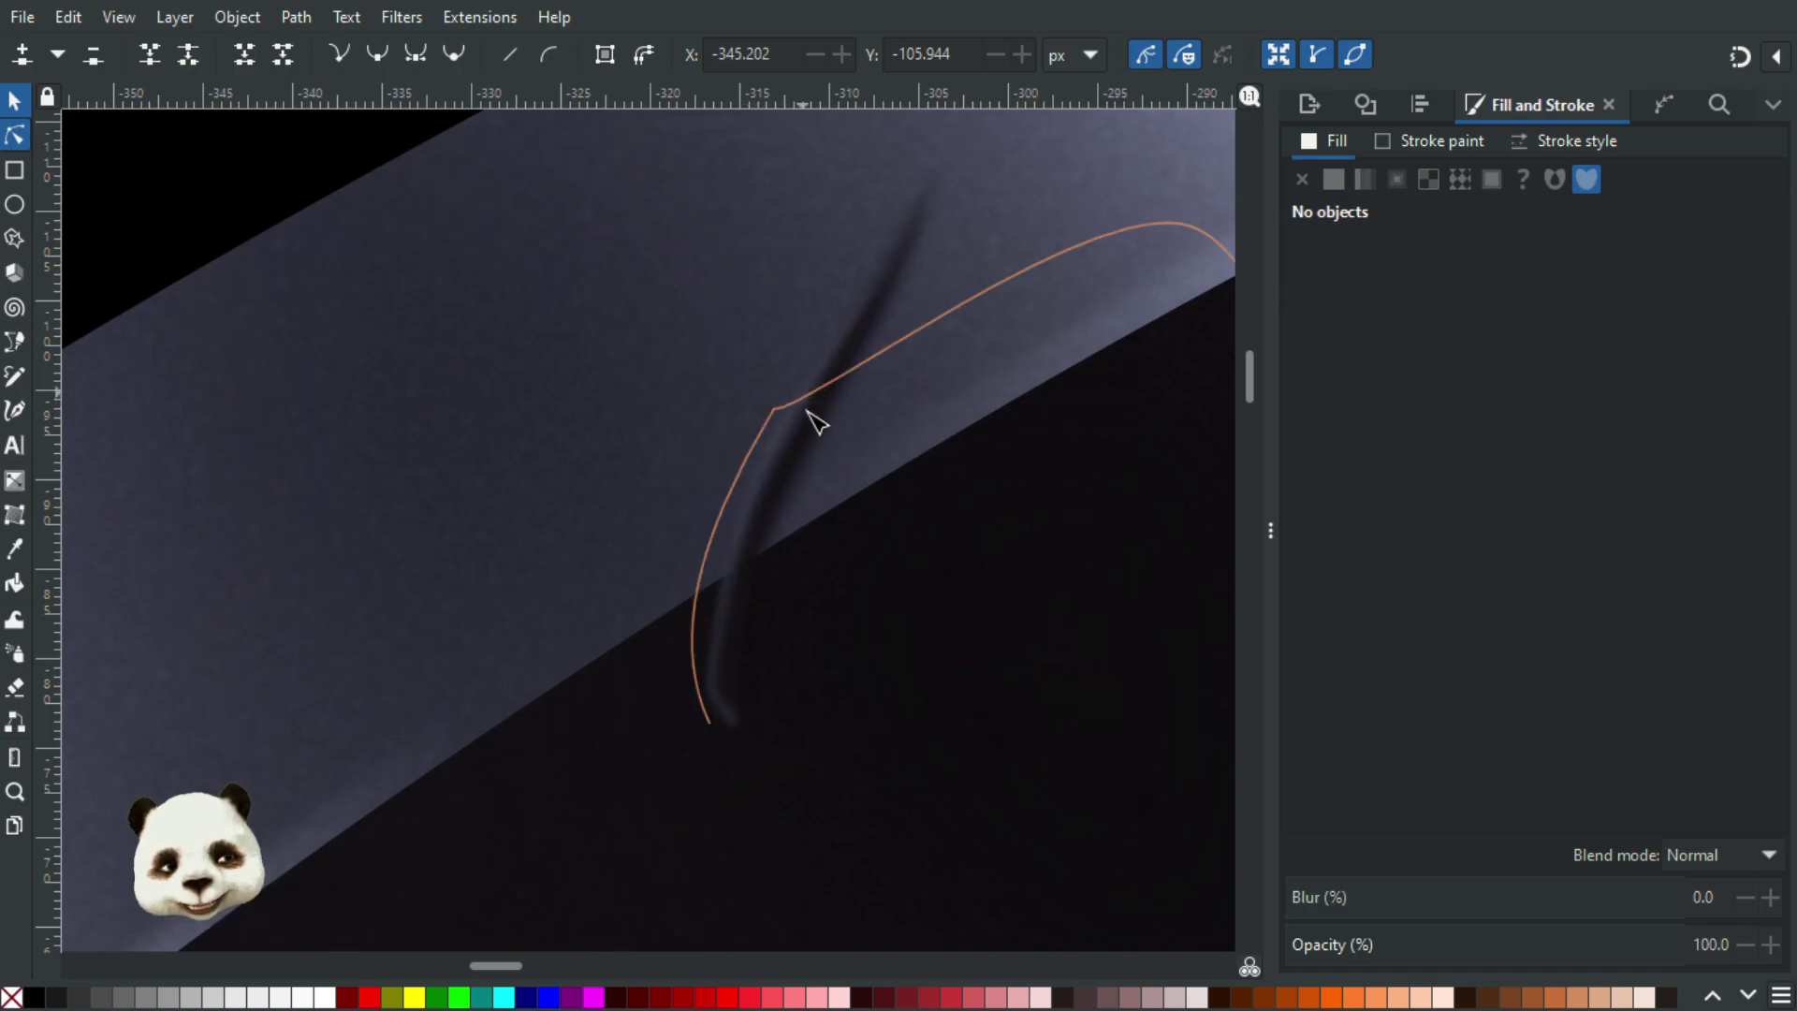
scroll(842, 430, down, 4)
scroll(964, 451, down, 2)
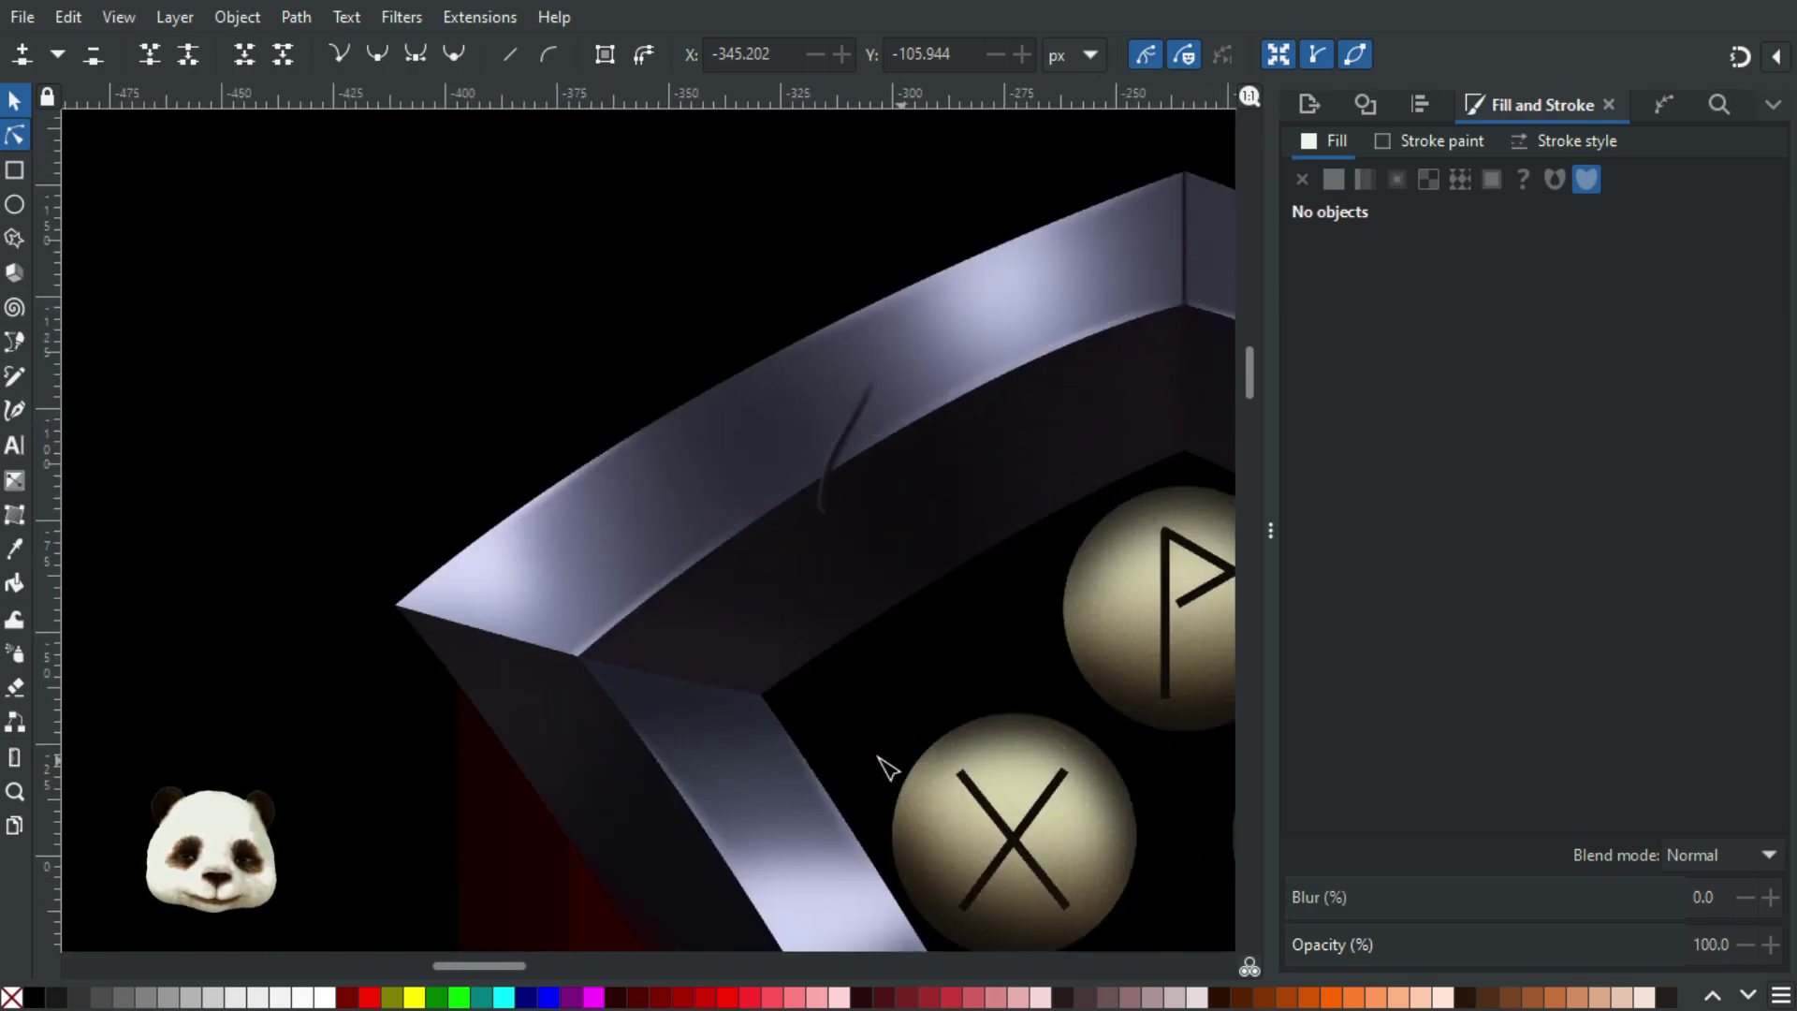
- Switch to the browser's metal surface image results and open the stainless steel sheet finishes picture at full size
scroll(936, 721, down, 2)
drag(1091, 441, 966, 256)
scroll(1056, 610, up, 1)
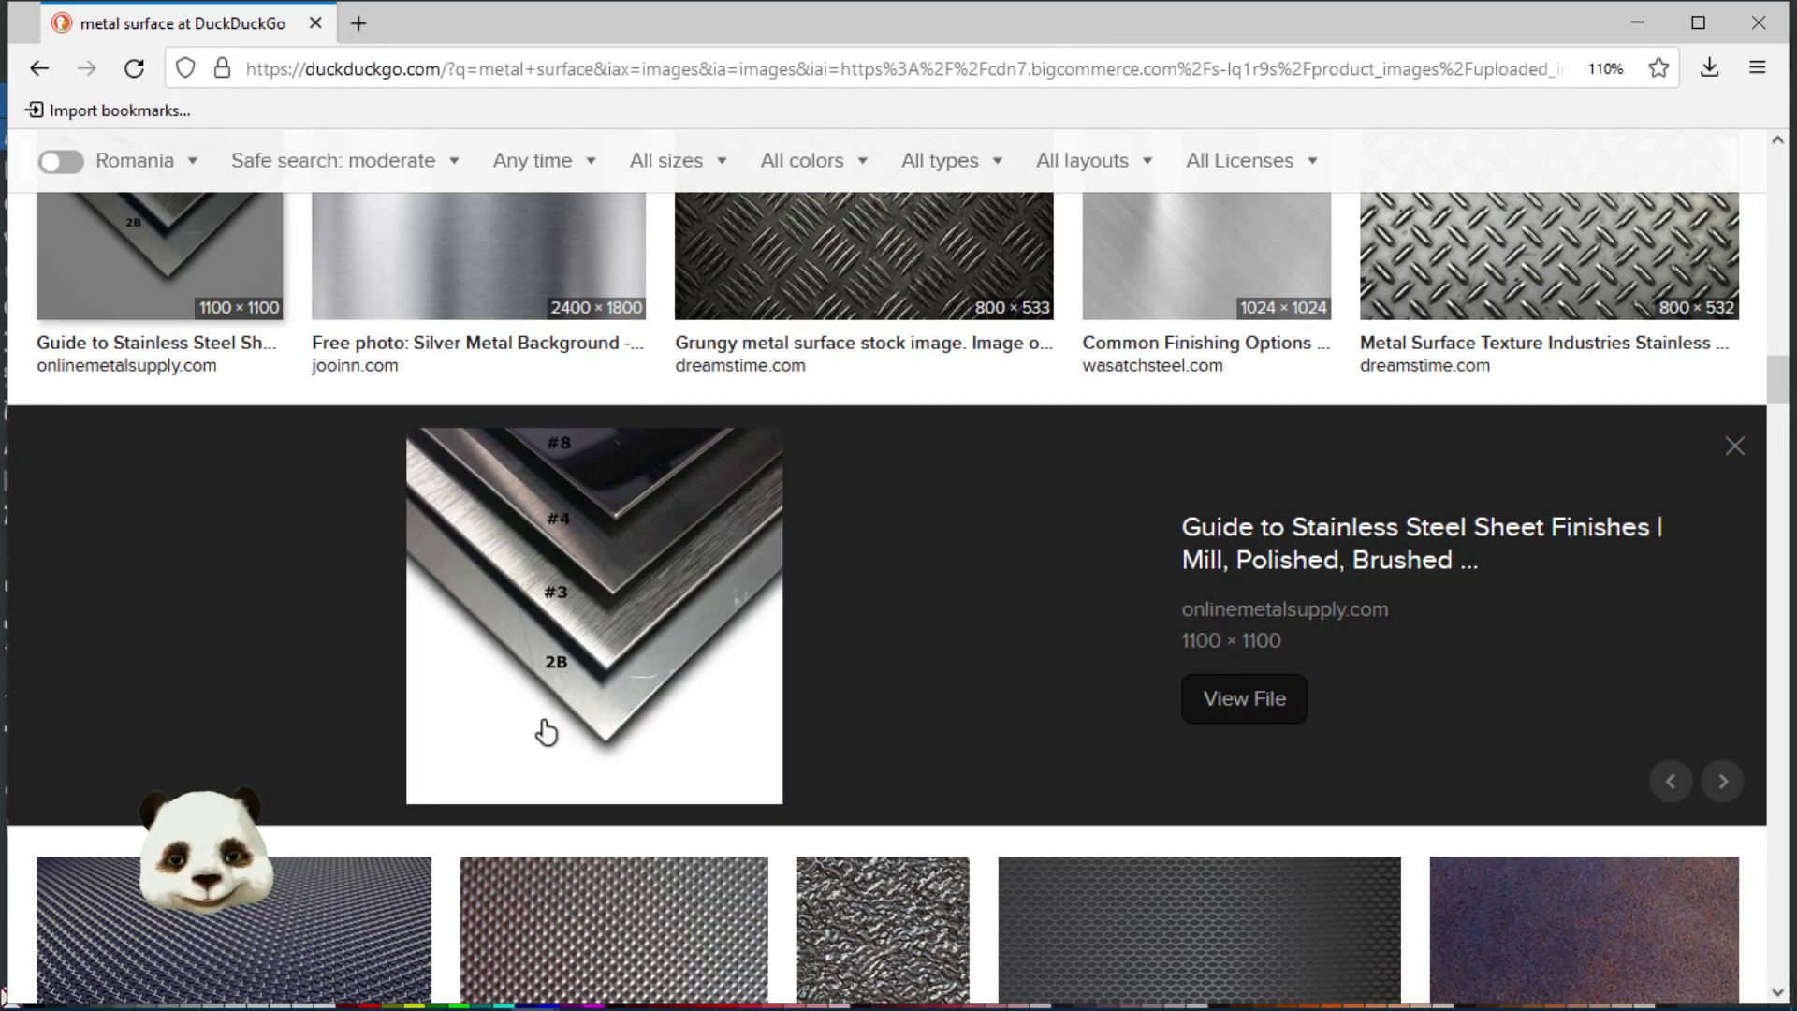
scroll(533, 740, up, 2)
scroll(561, 645, down, 4)
scroll(654, 650, up, 3)
click(674, 621)
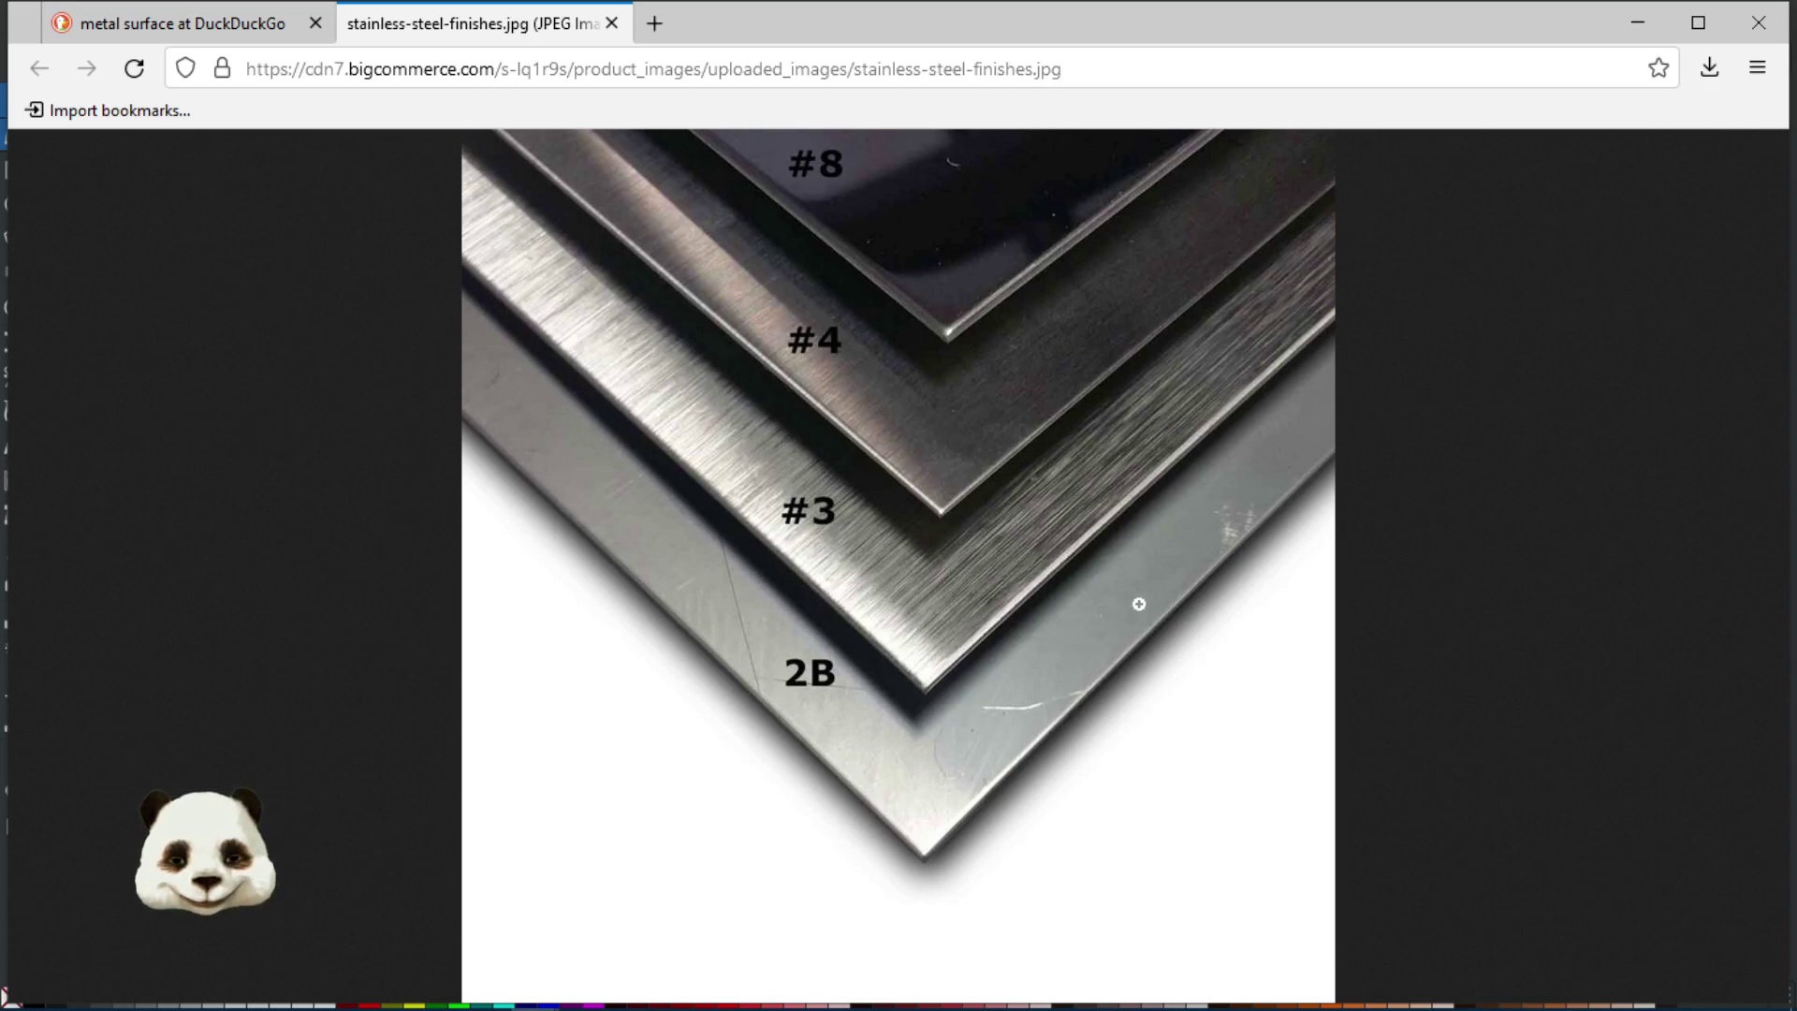
- Examine the scratches, brushed grain and bright edges of the metal sheets in the enlarged stainless steel finishes picture
click(1208, 530)
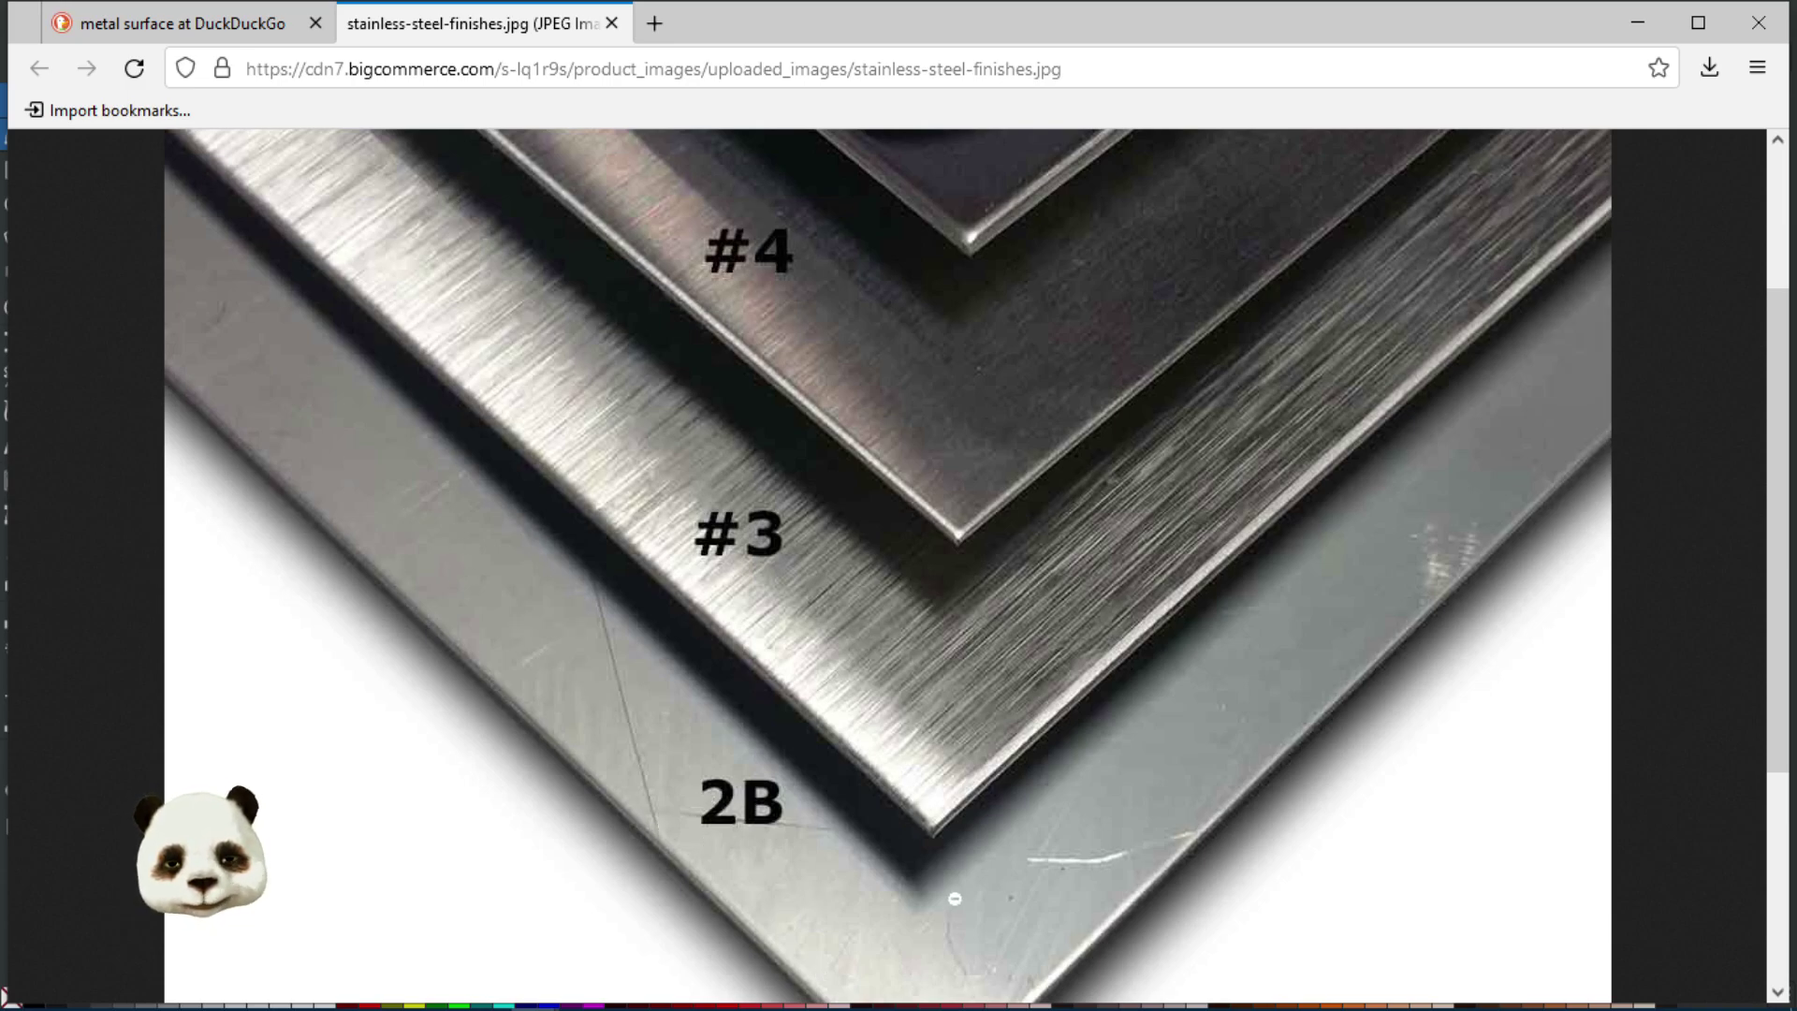
scroll(1403, 556, down, 3)
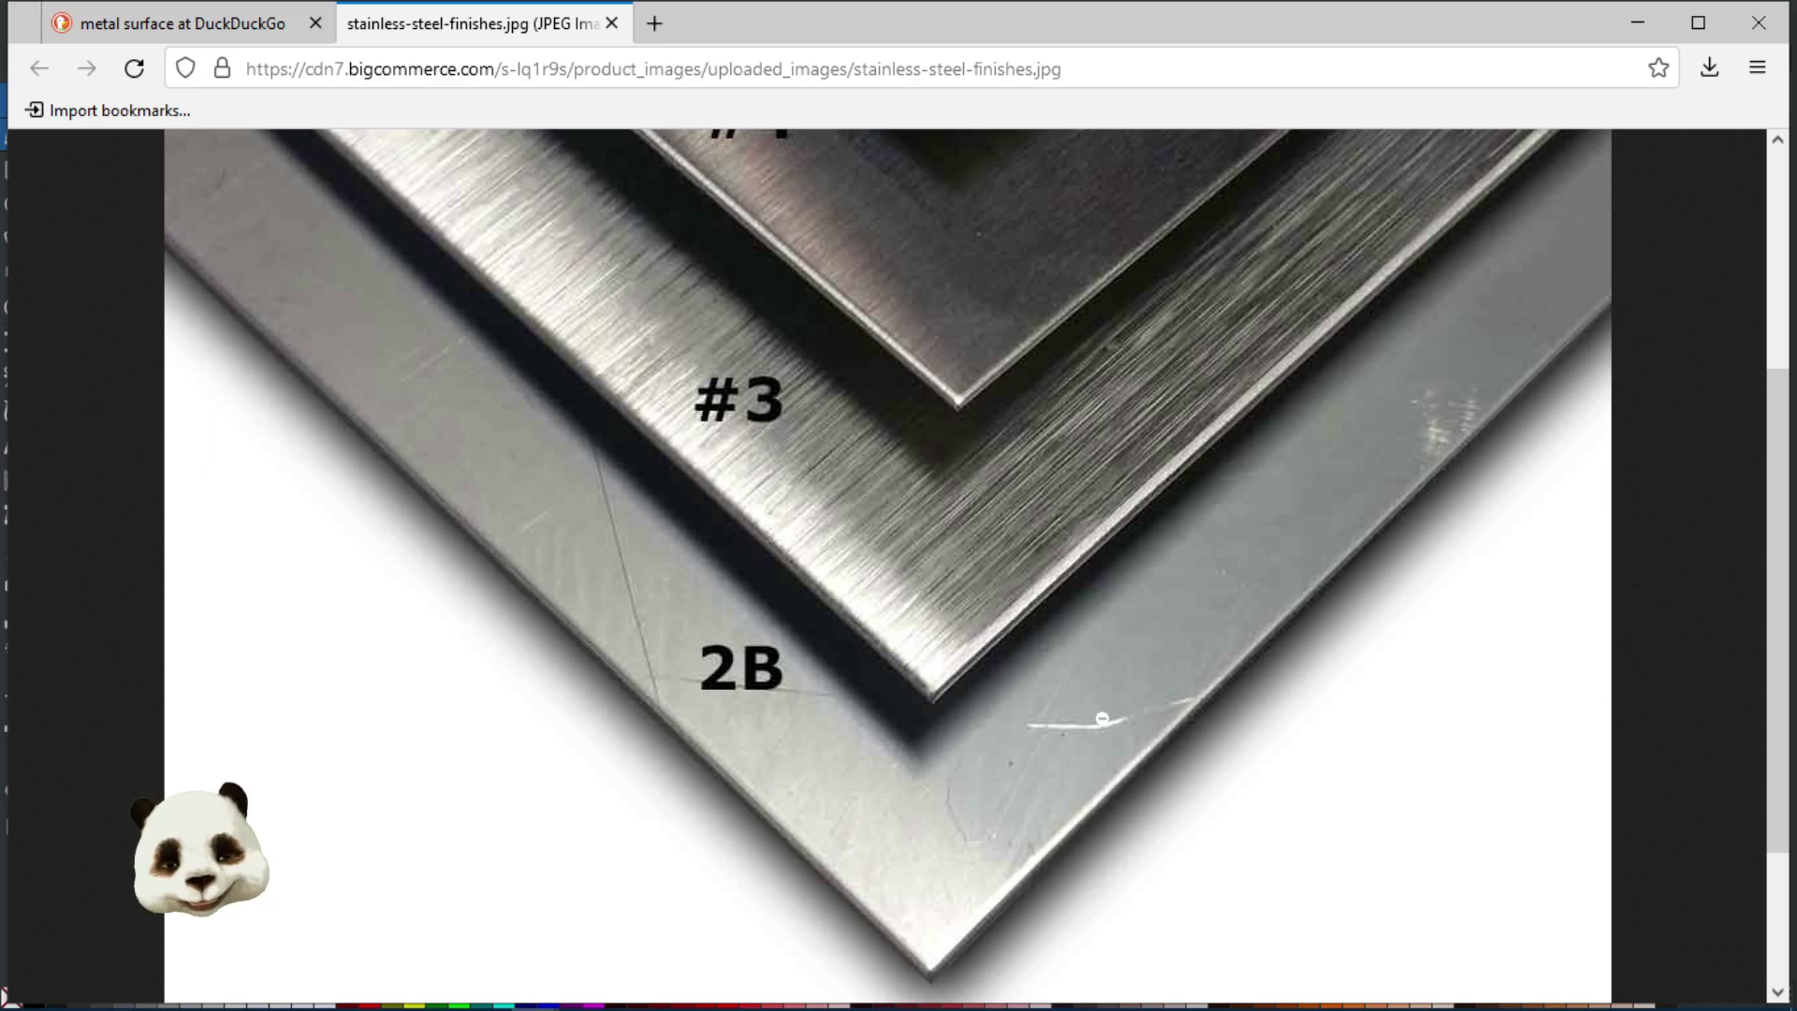
scroll(1111, 727, up, 3)
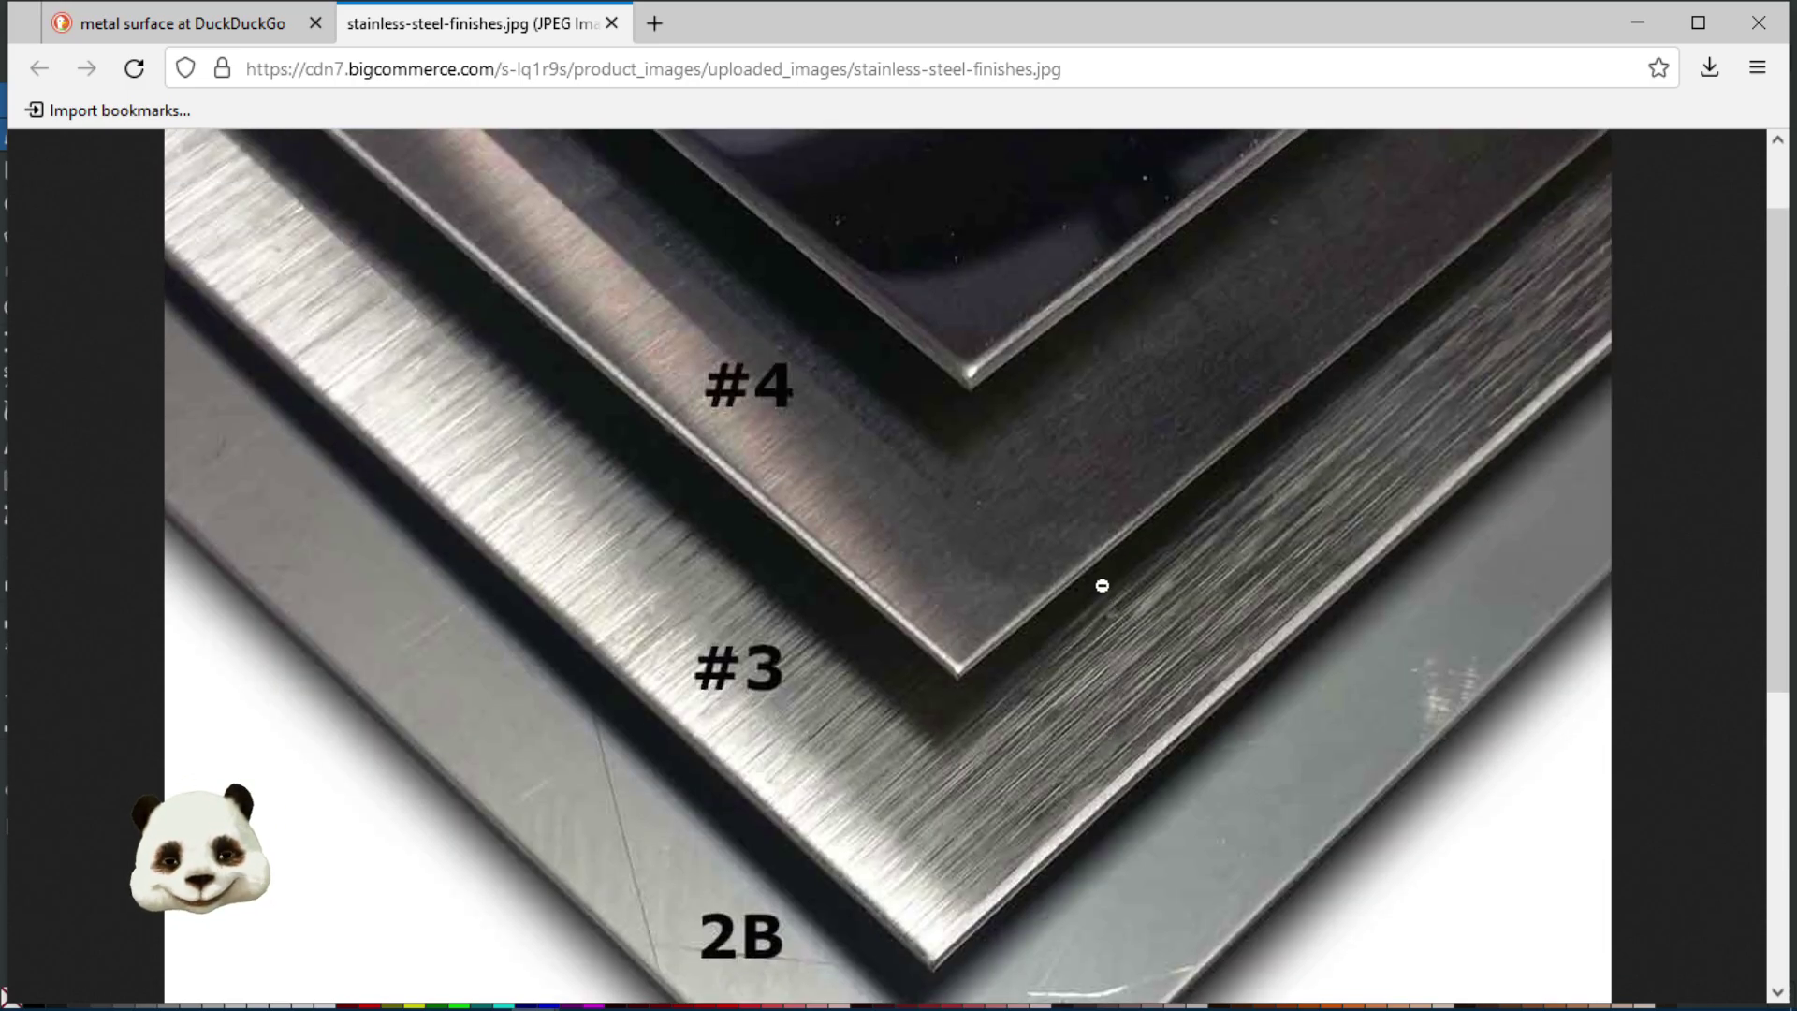
scroll(1105, 587, down, 3)
scroll(1079, 520, up, 2)
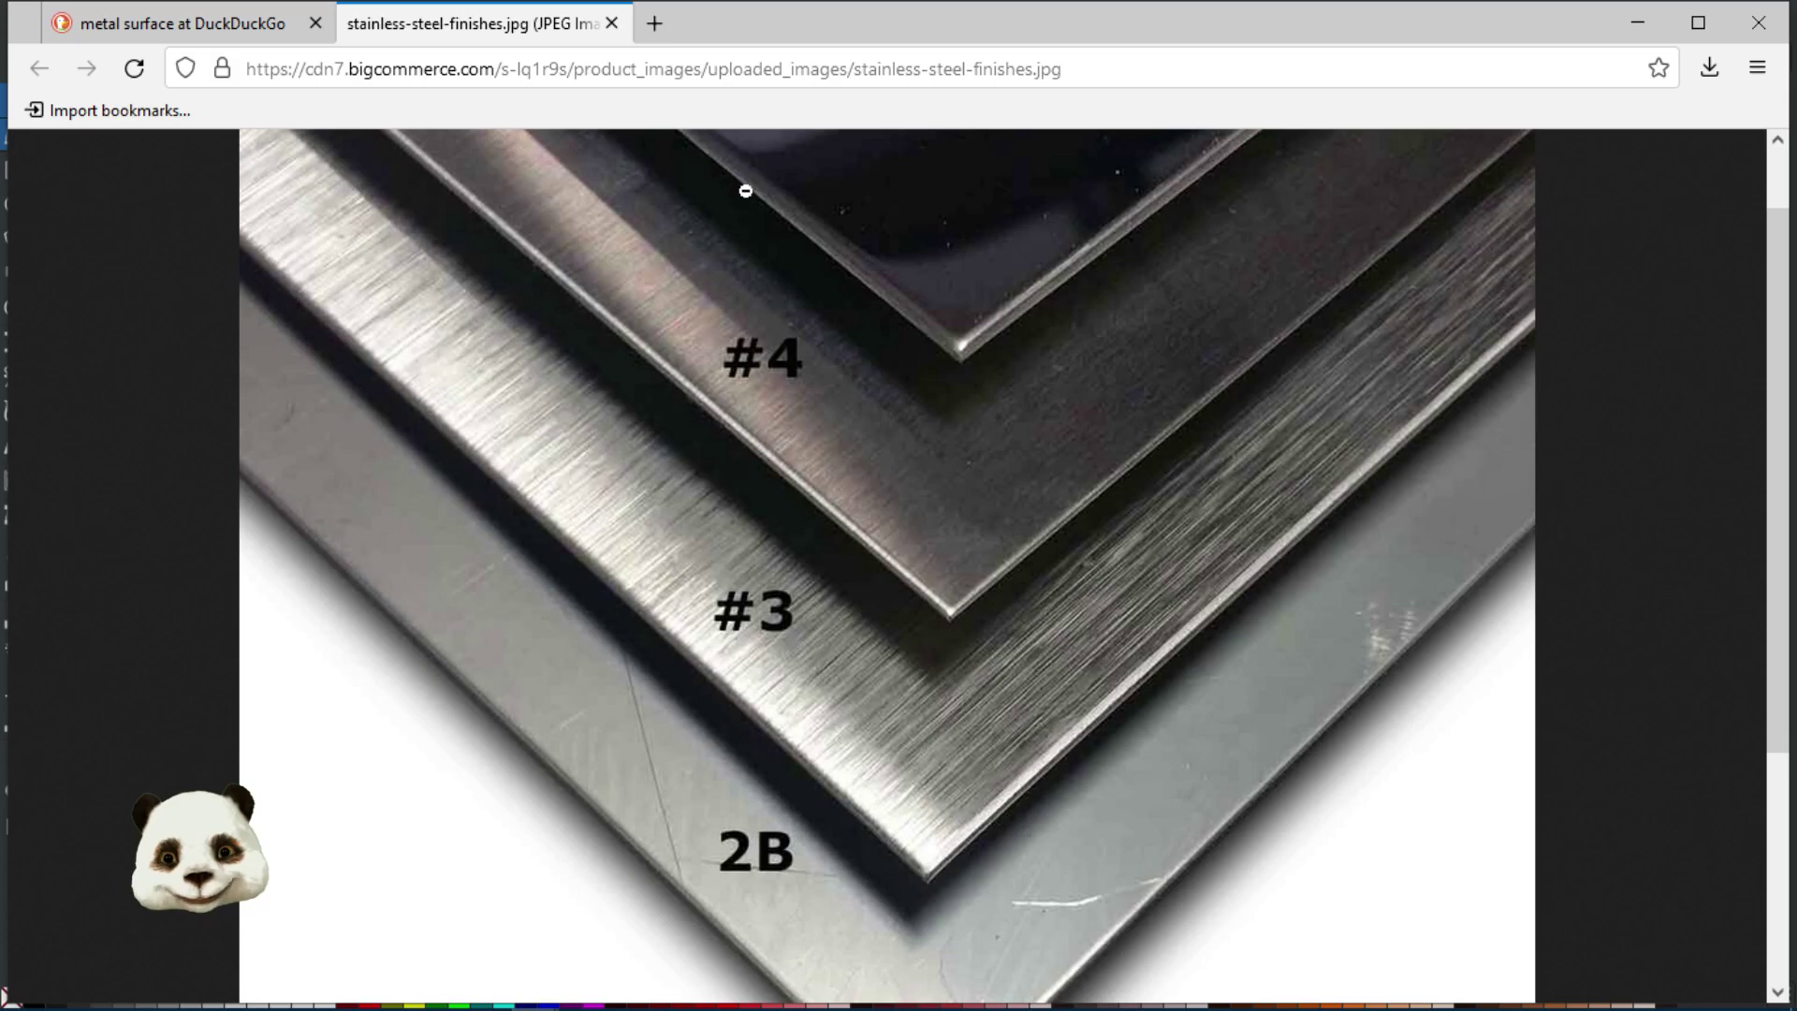
- Go back to the metal surface image results and open the metal surface with bolts photo at full size
click(155, 28)
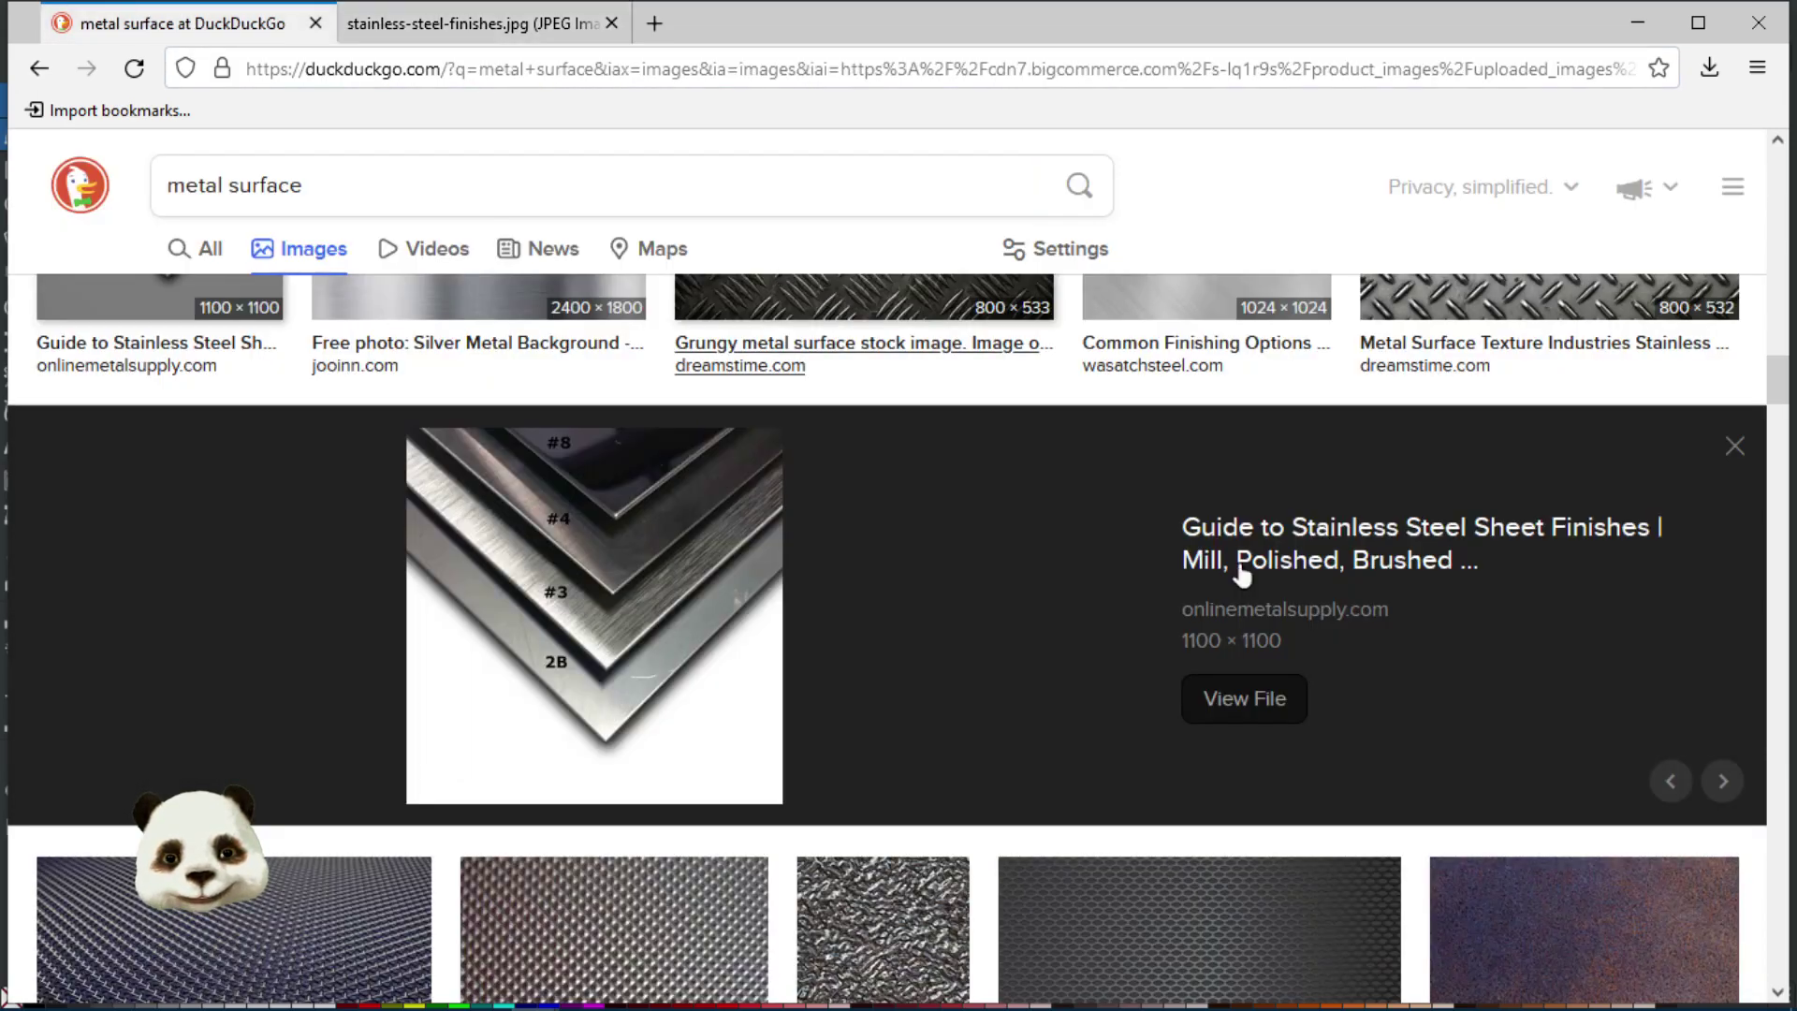
scroll(1179, 555, up, 5)
scroll(1255, 588, down, 12)
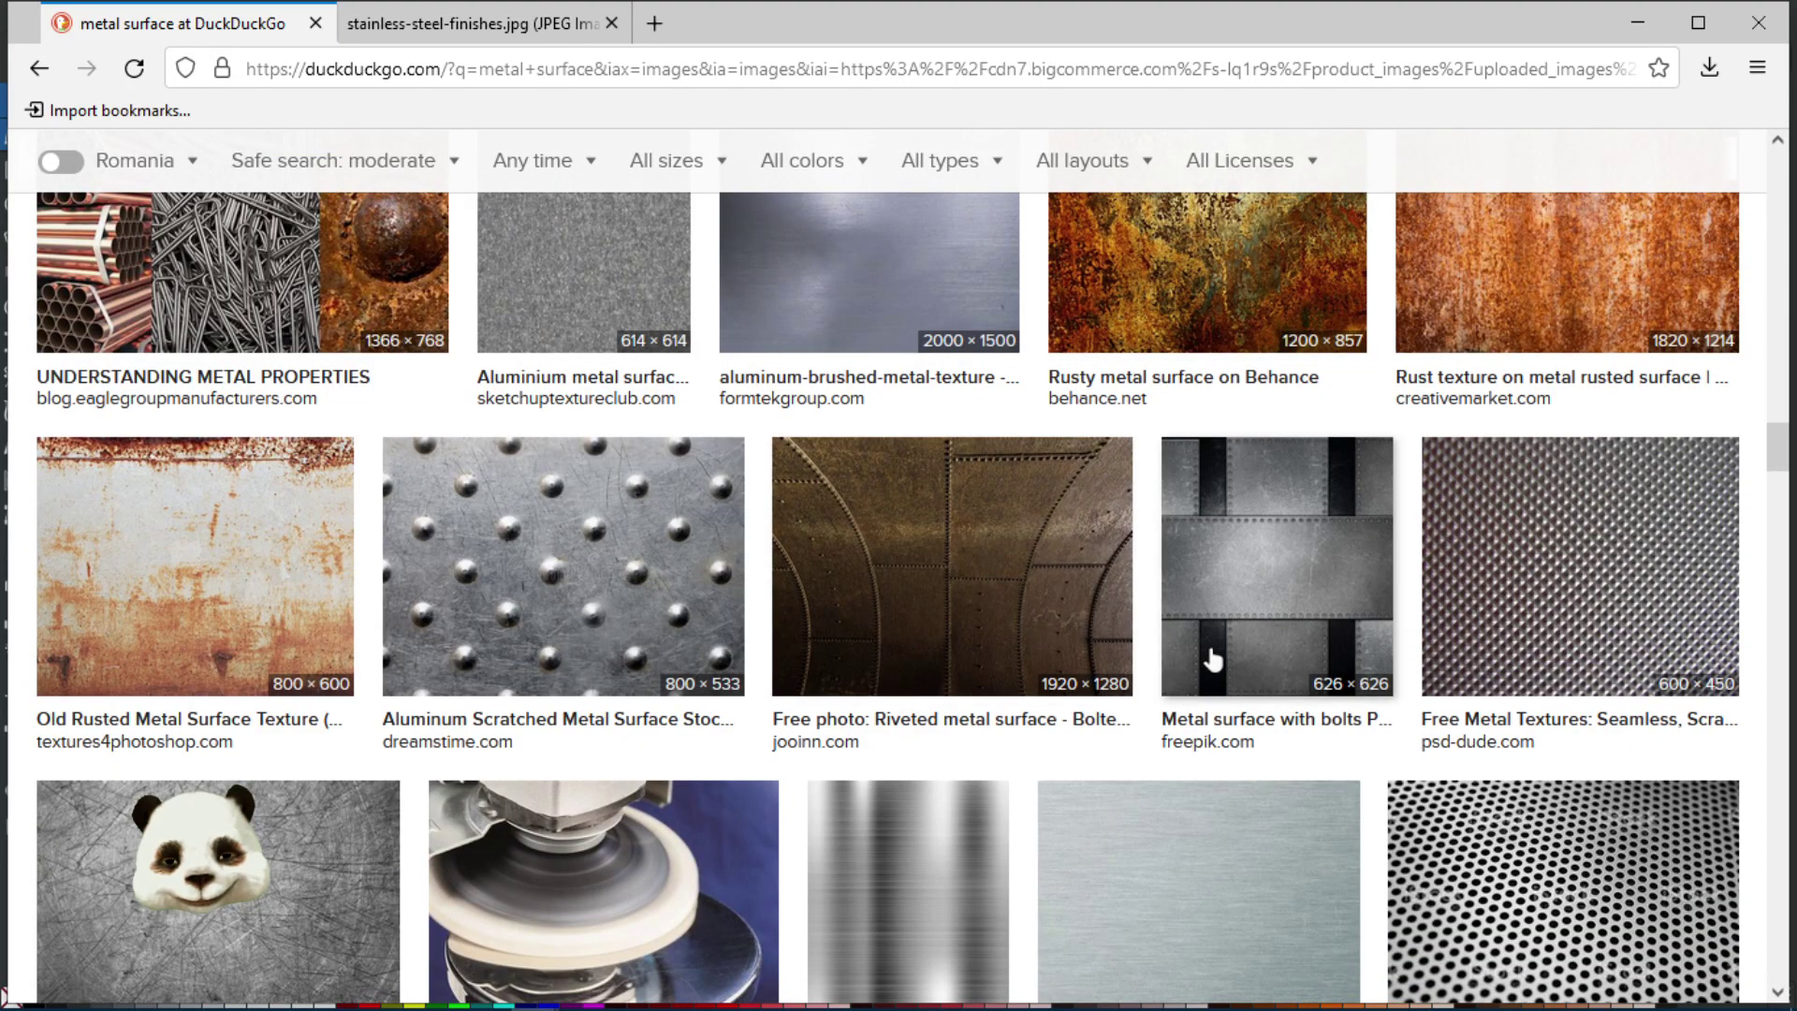
click(1305, 568)
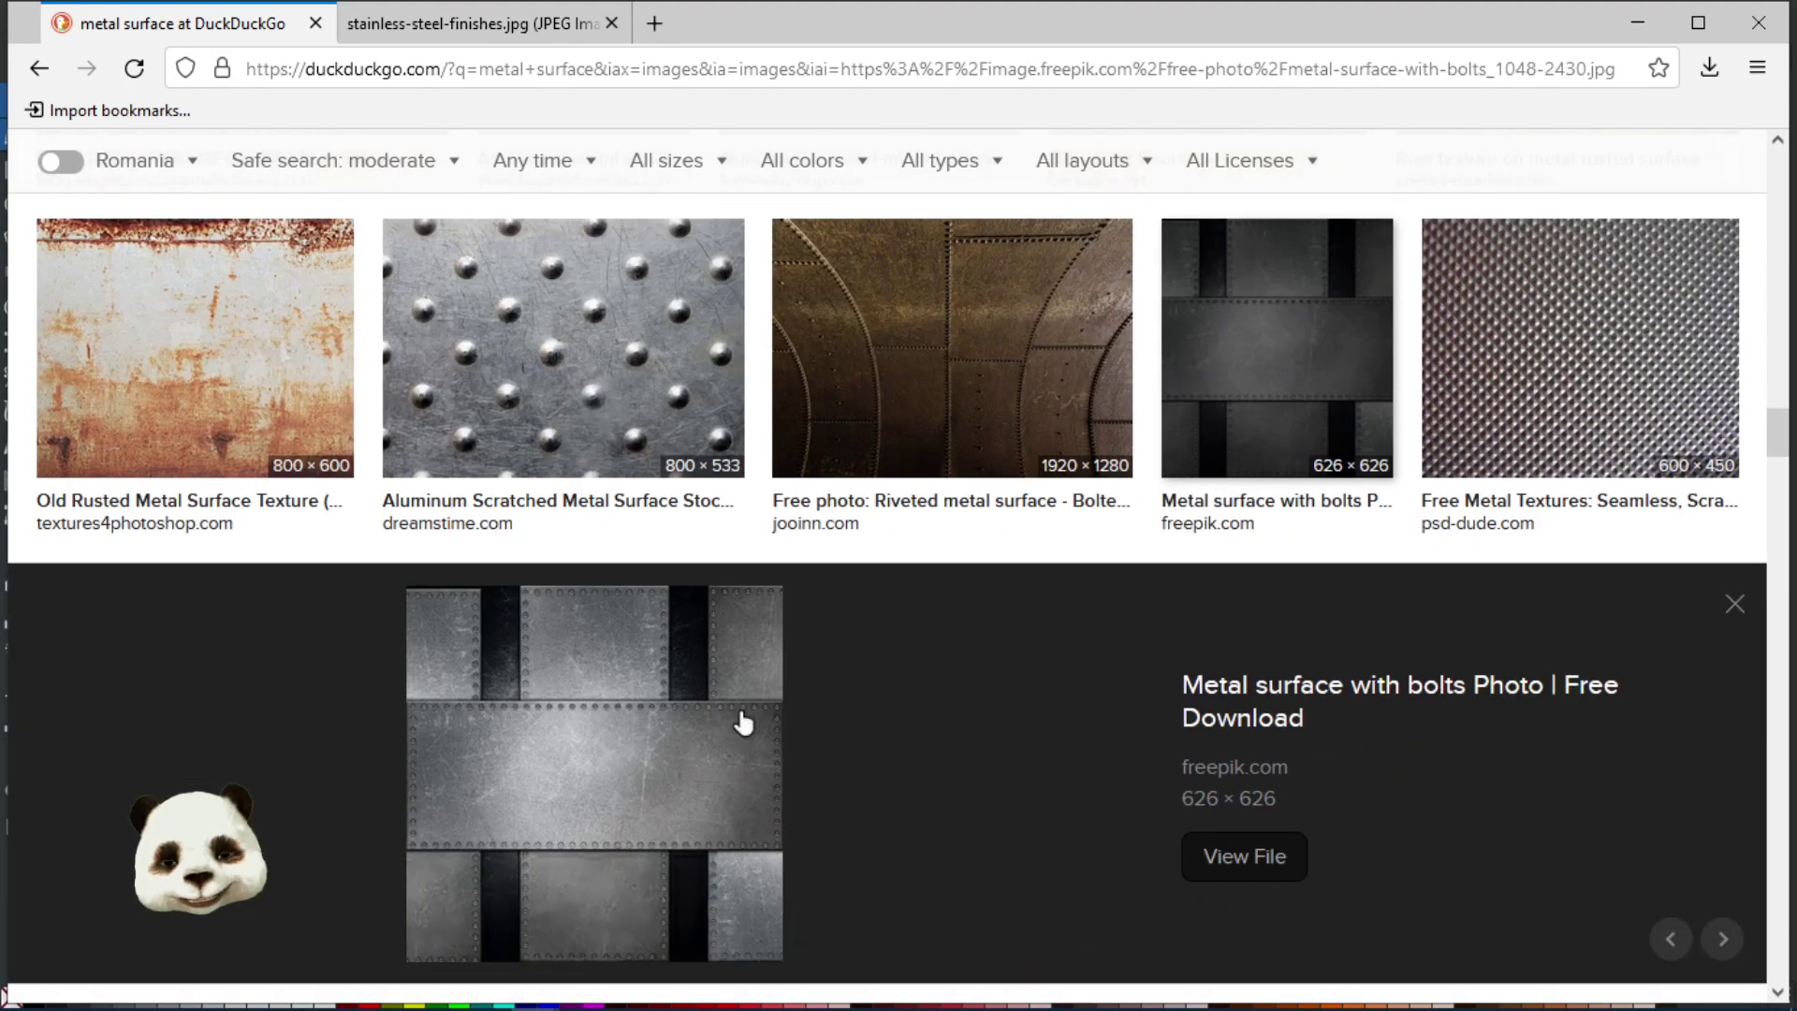
click(671, 746)
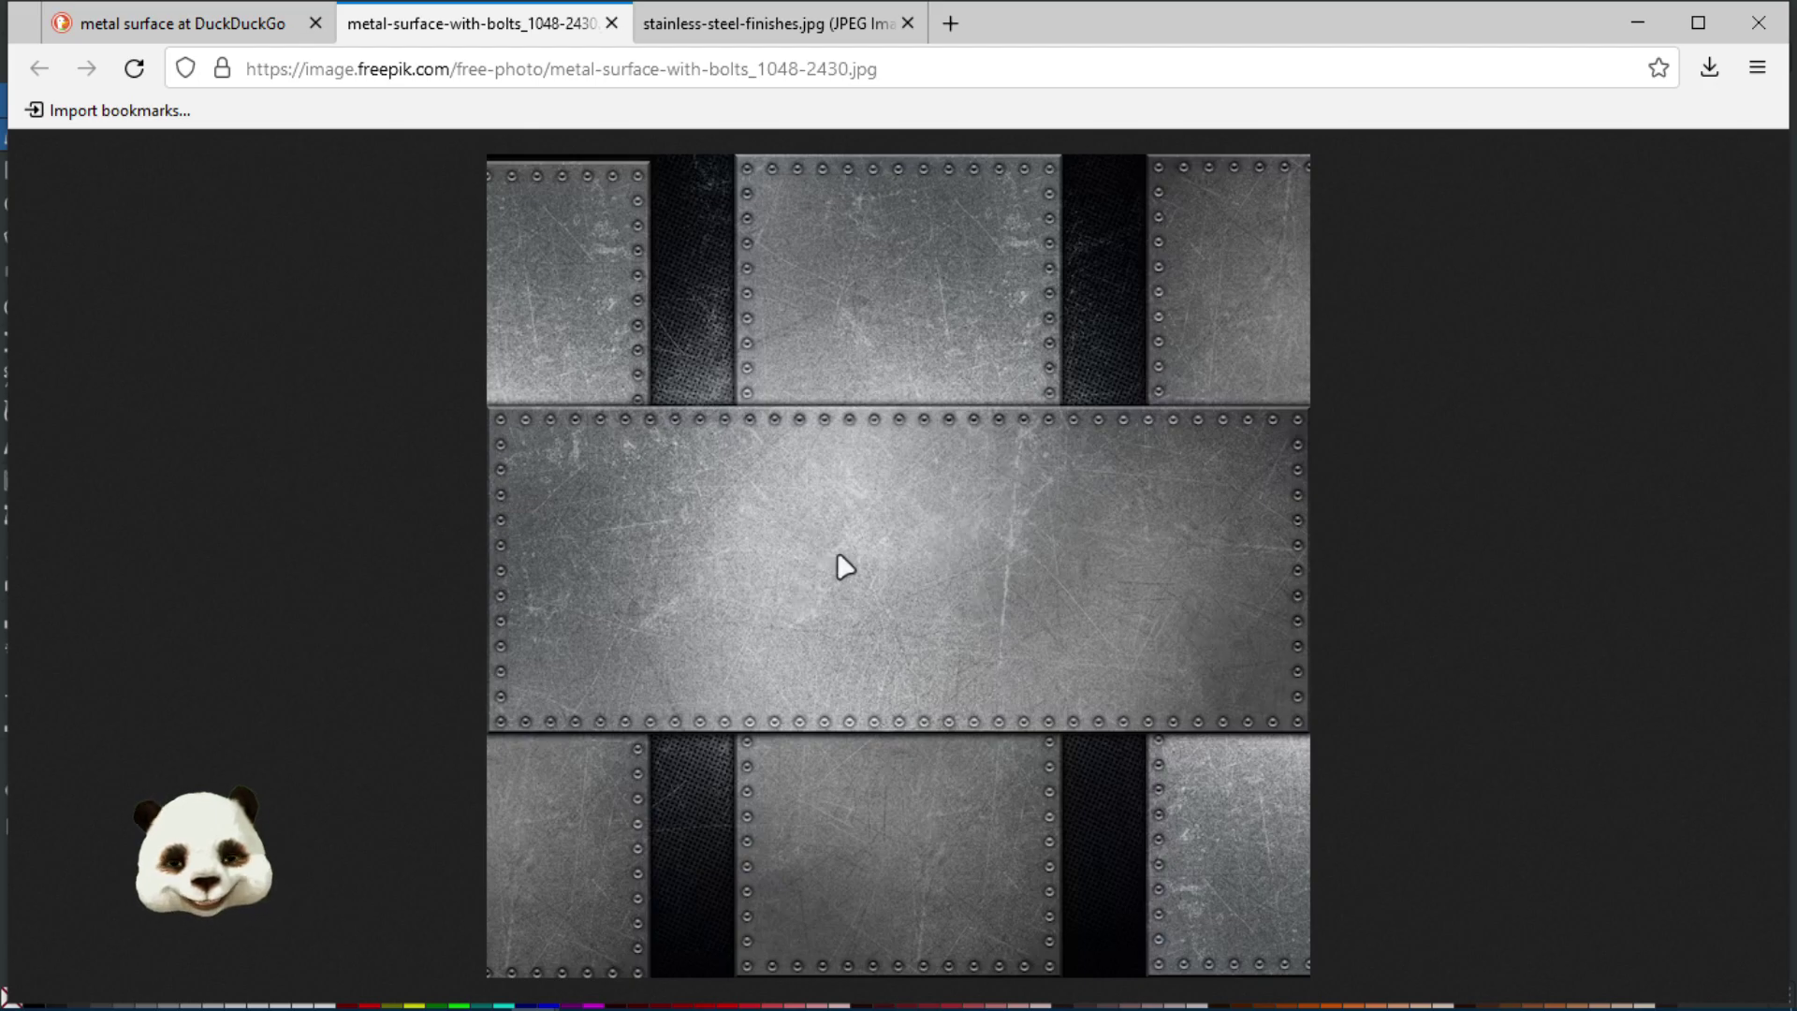
- Return to the image results and open the scratched grunge texture metal surface photo at full size
click(174, 26)
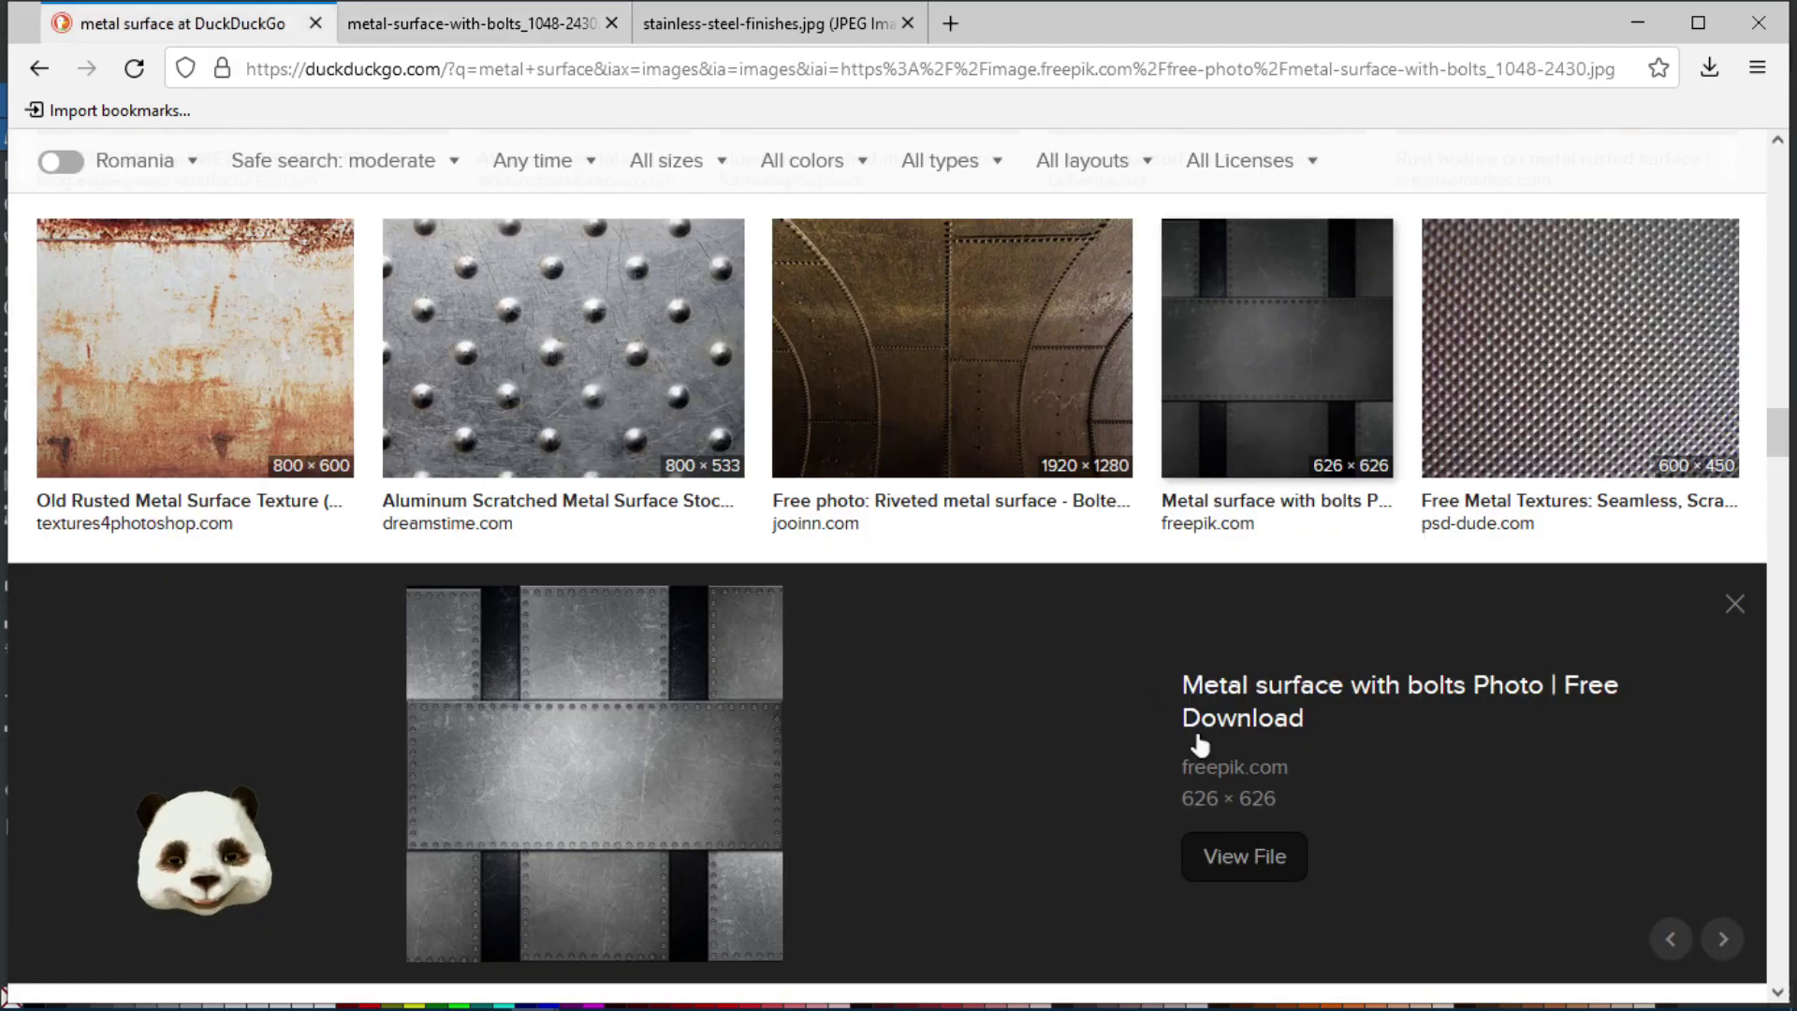
scroll(1142, 766, down, 3)
scroll(1083, 734, down, 3)
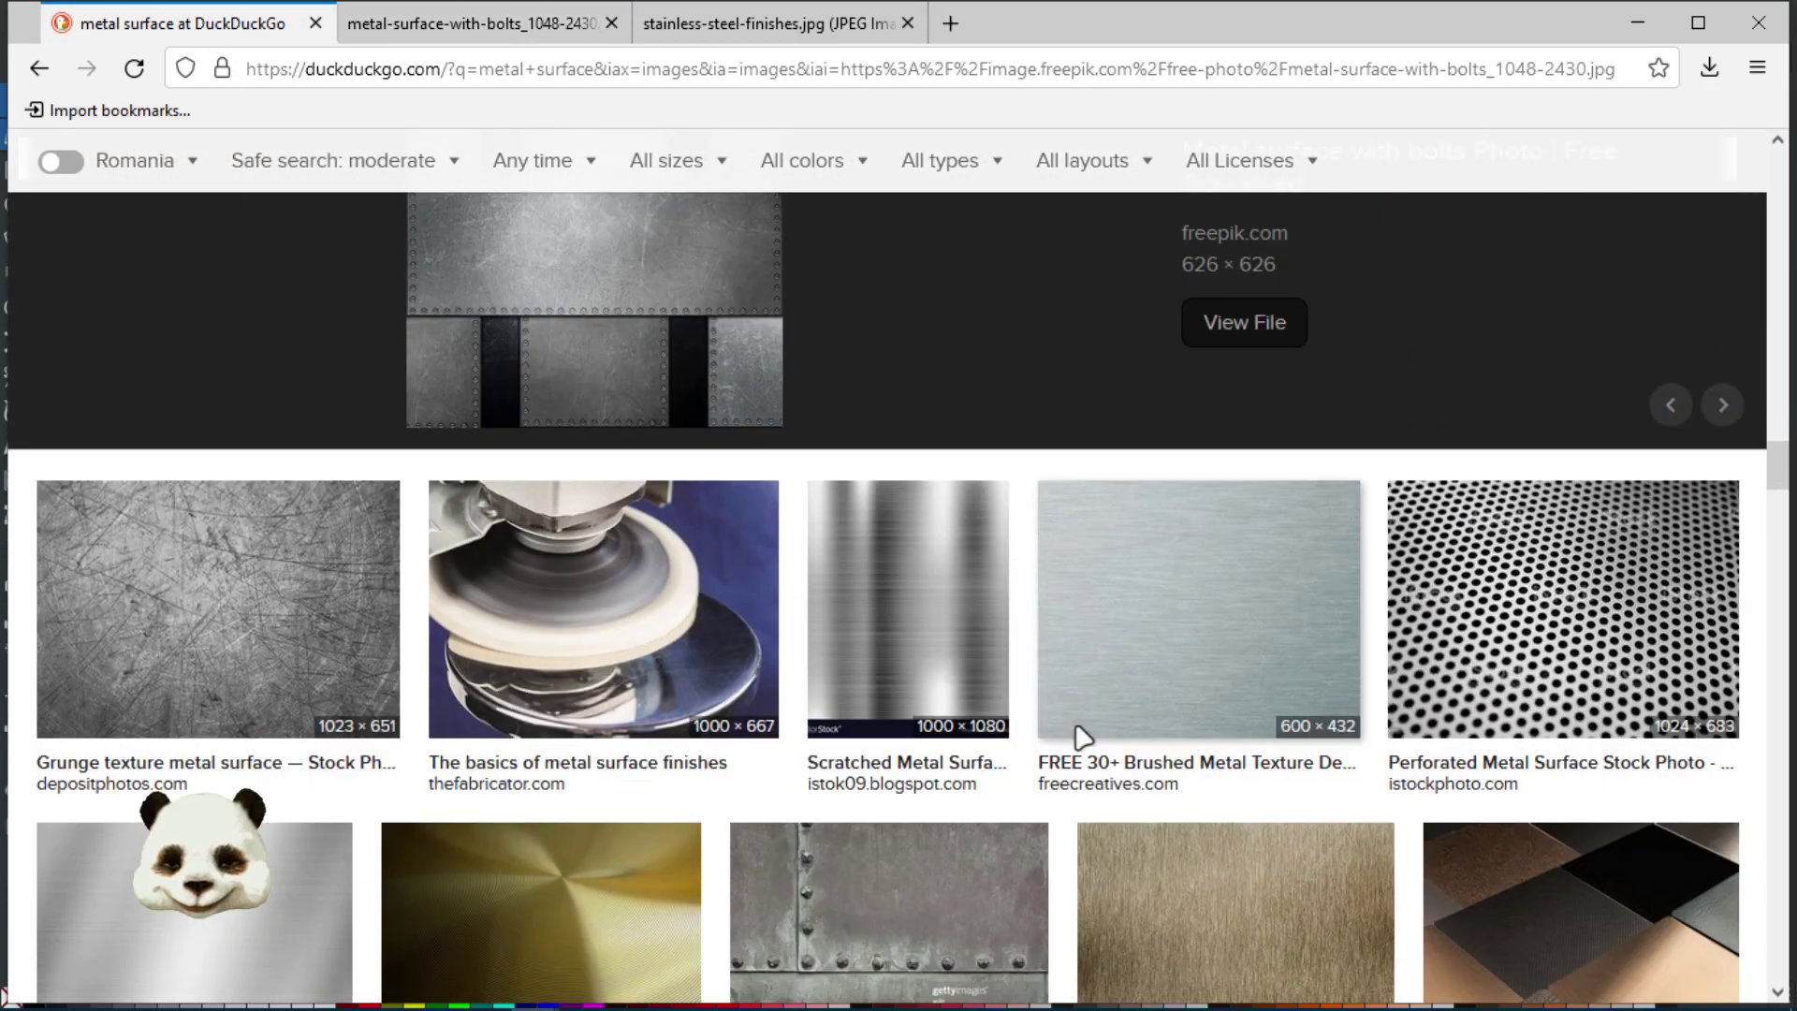
click(203, 545)
click(646, 777)
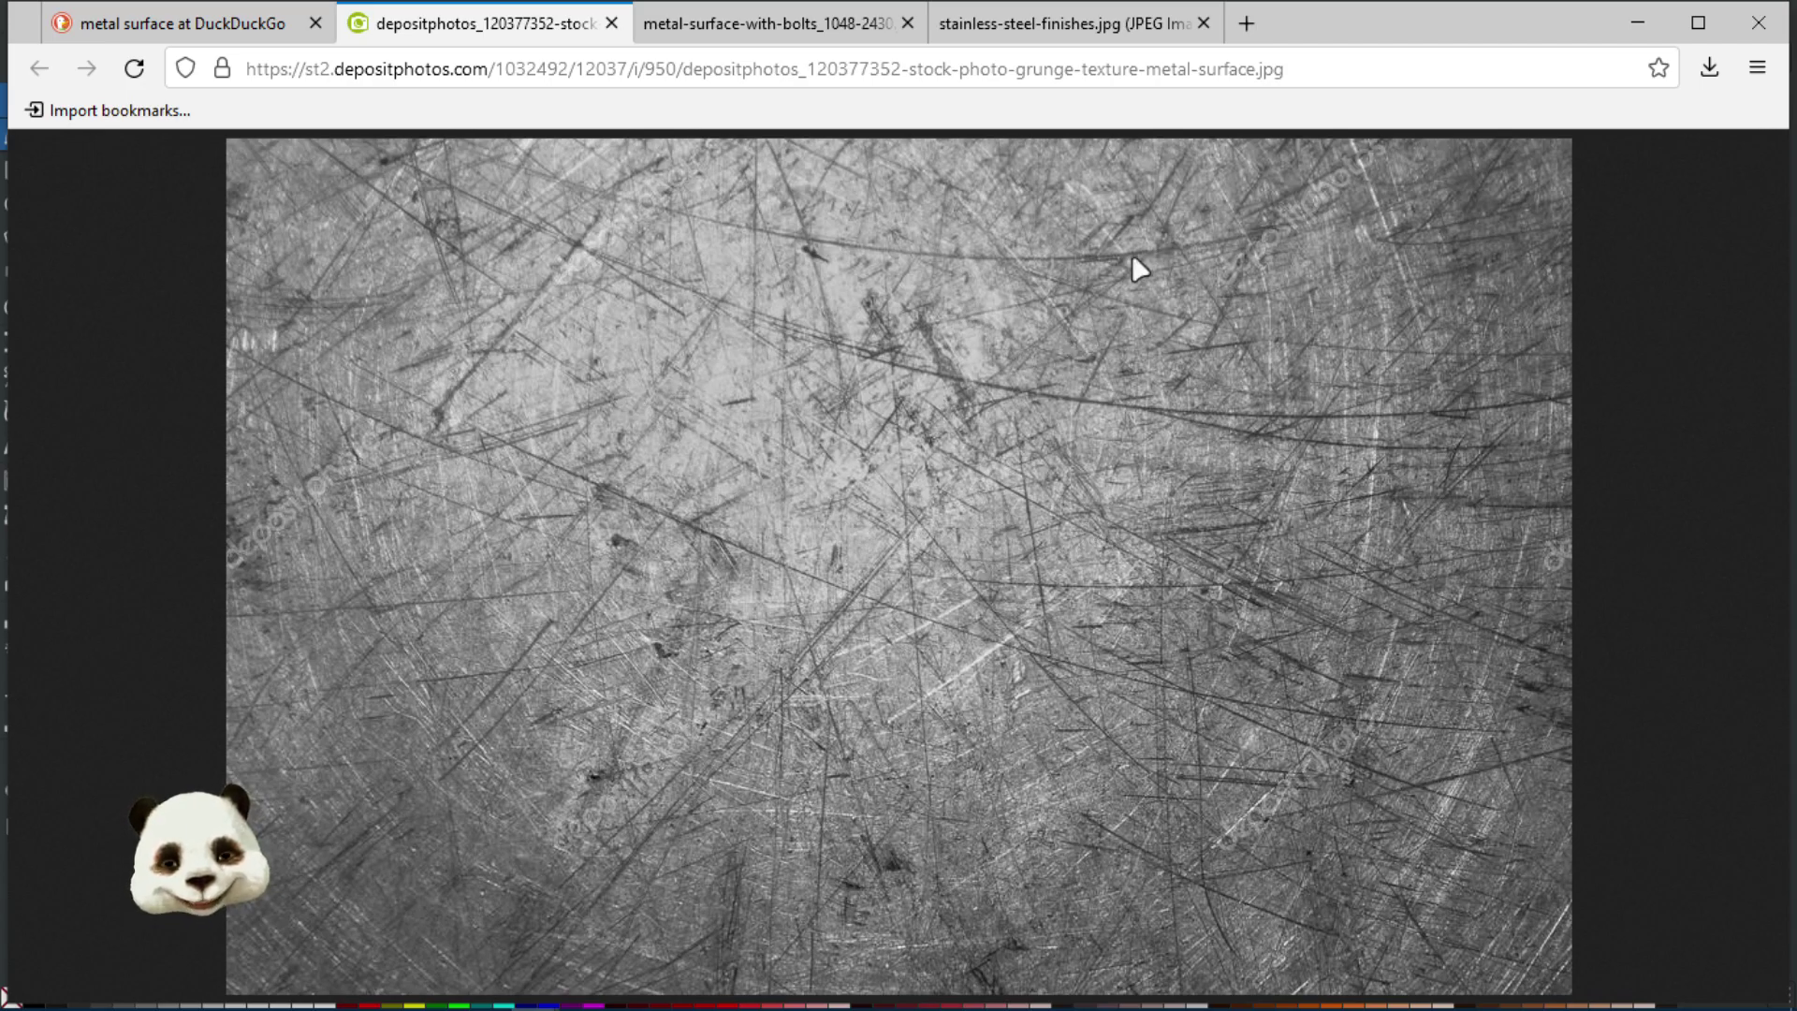
- Switch back to Inkscape and select the noise texture overlay that covers the shield frame
drag(1374, 33, 1709, 62)
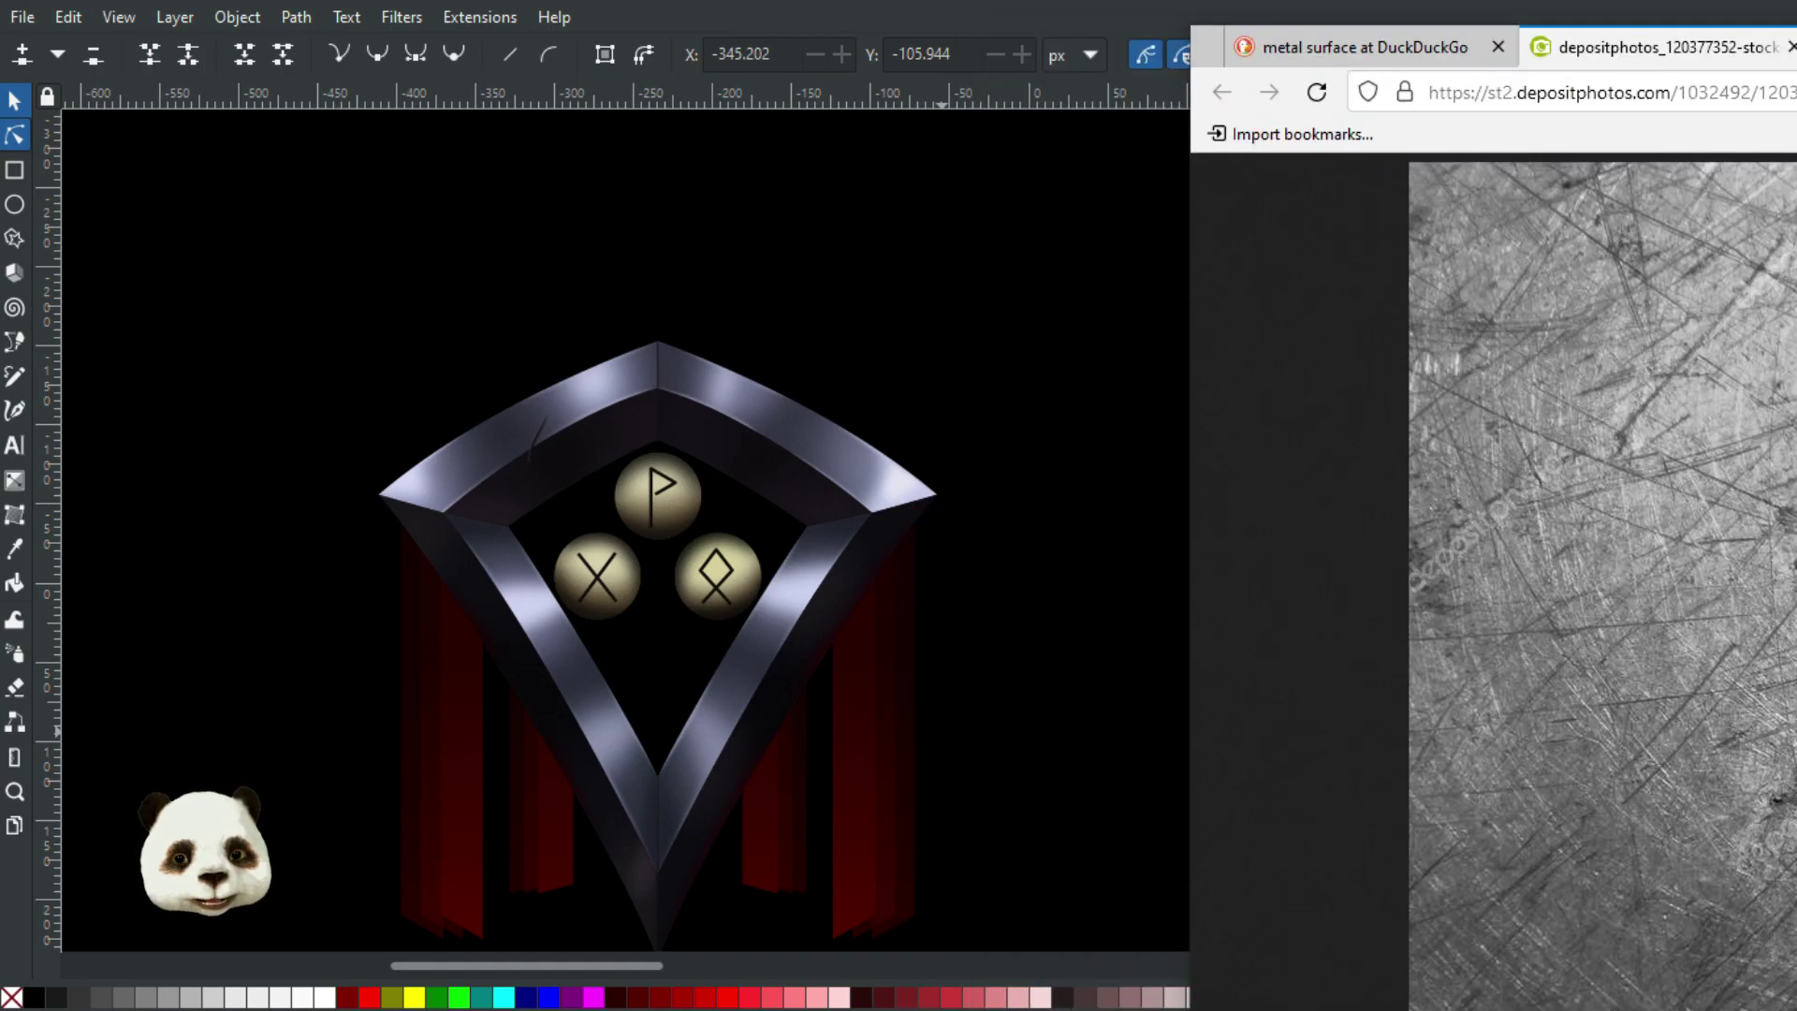
key(alt+Tab)
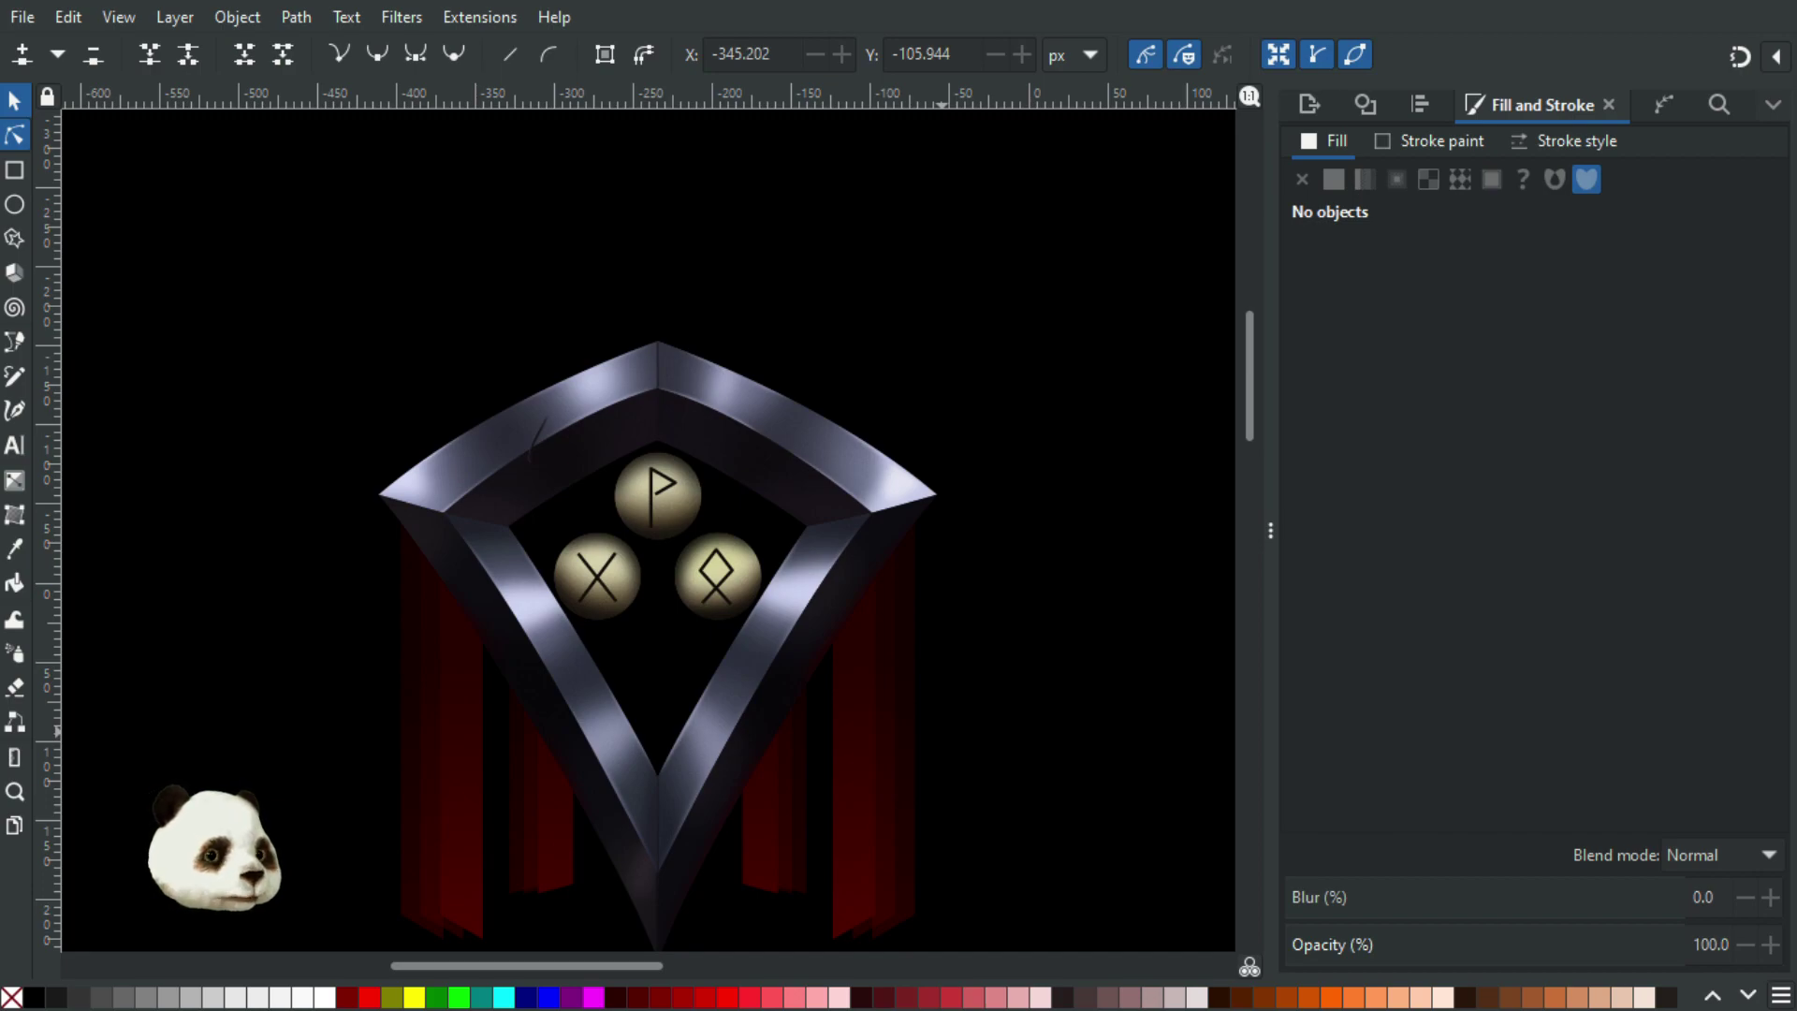
key(alt+Tab)
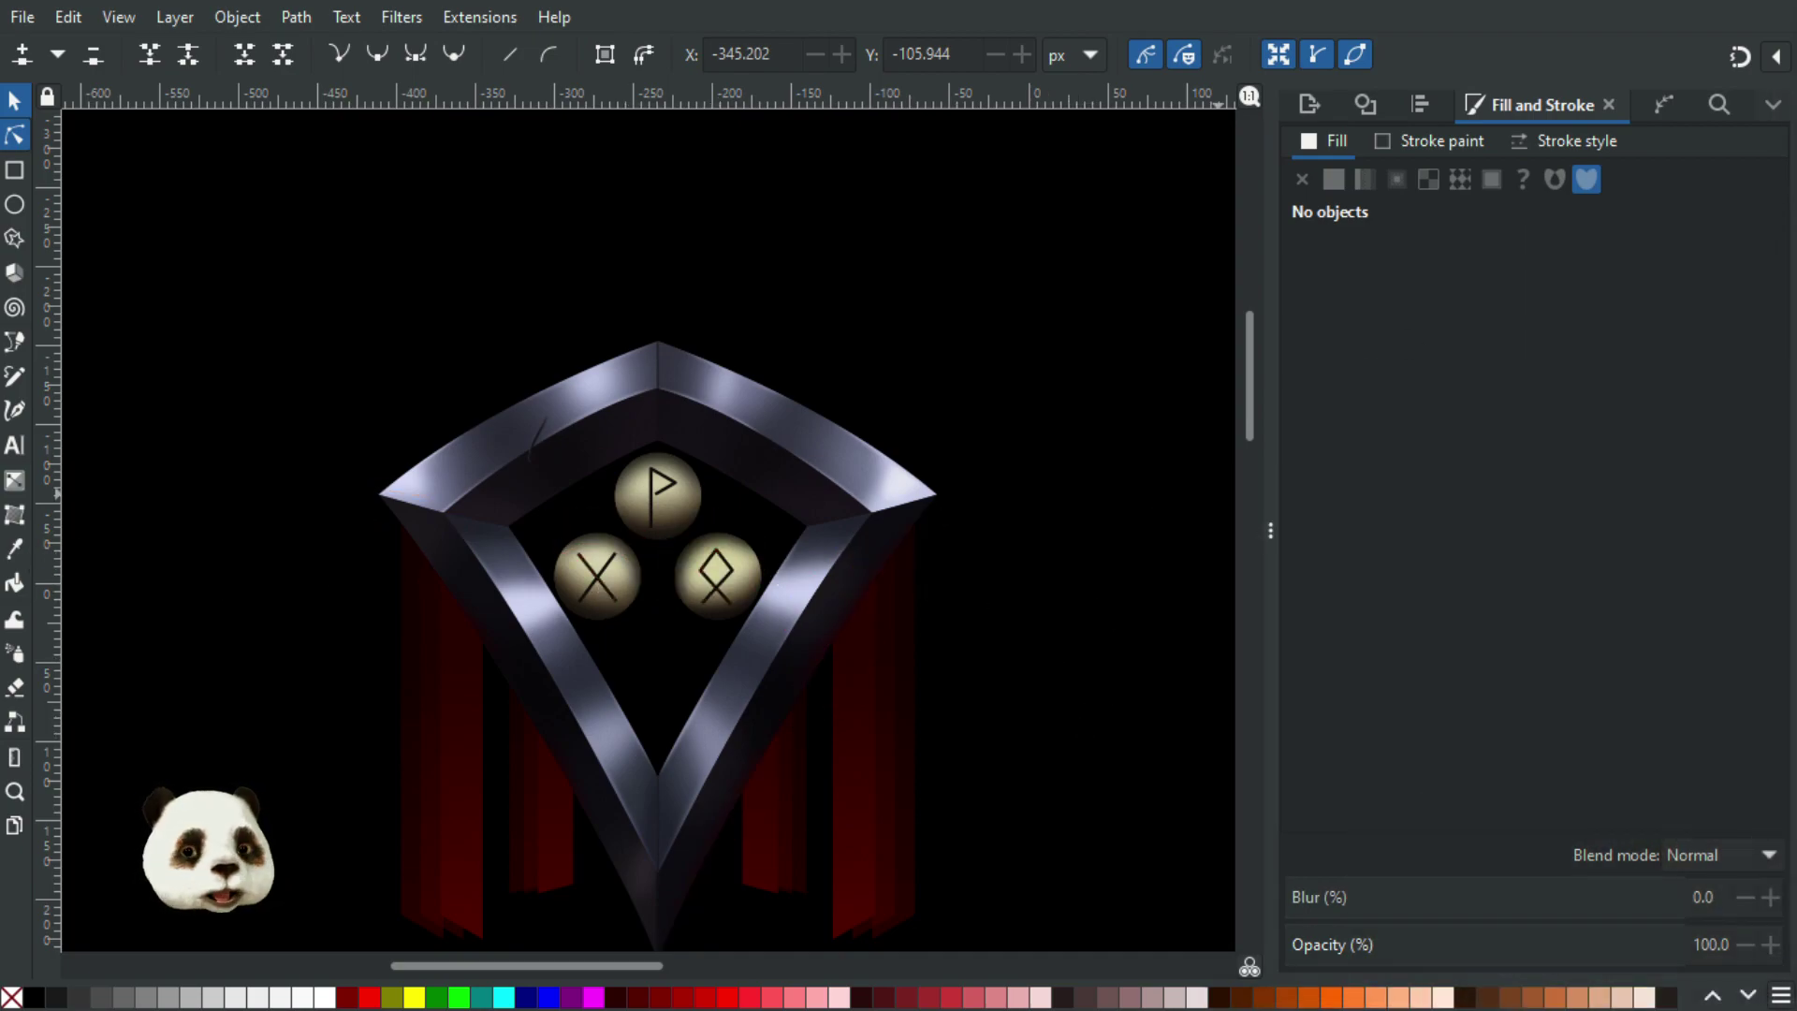
key(ctrl+a)
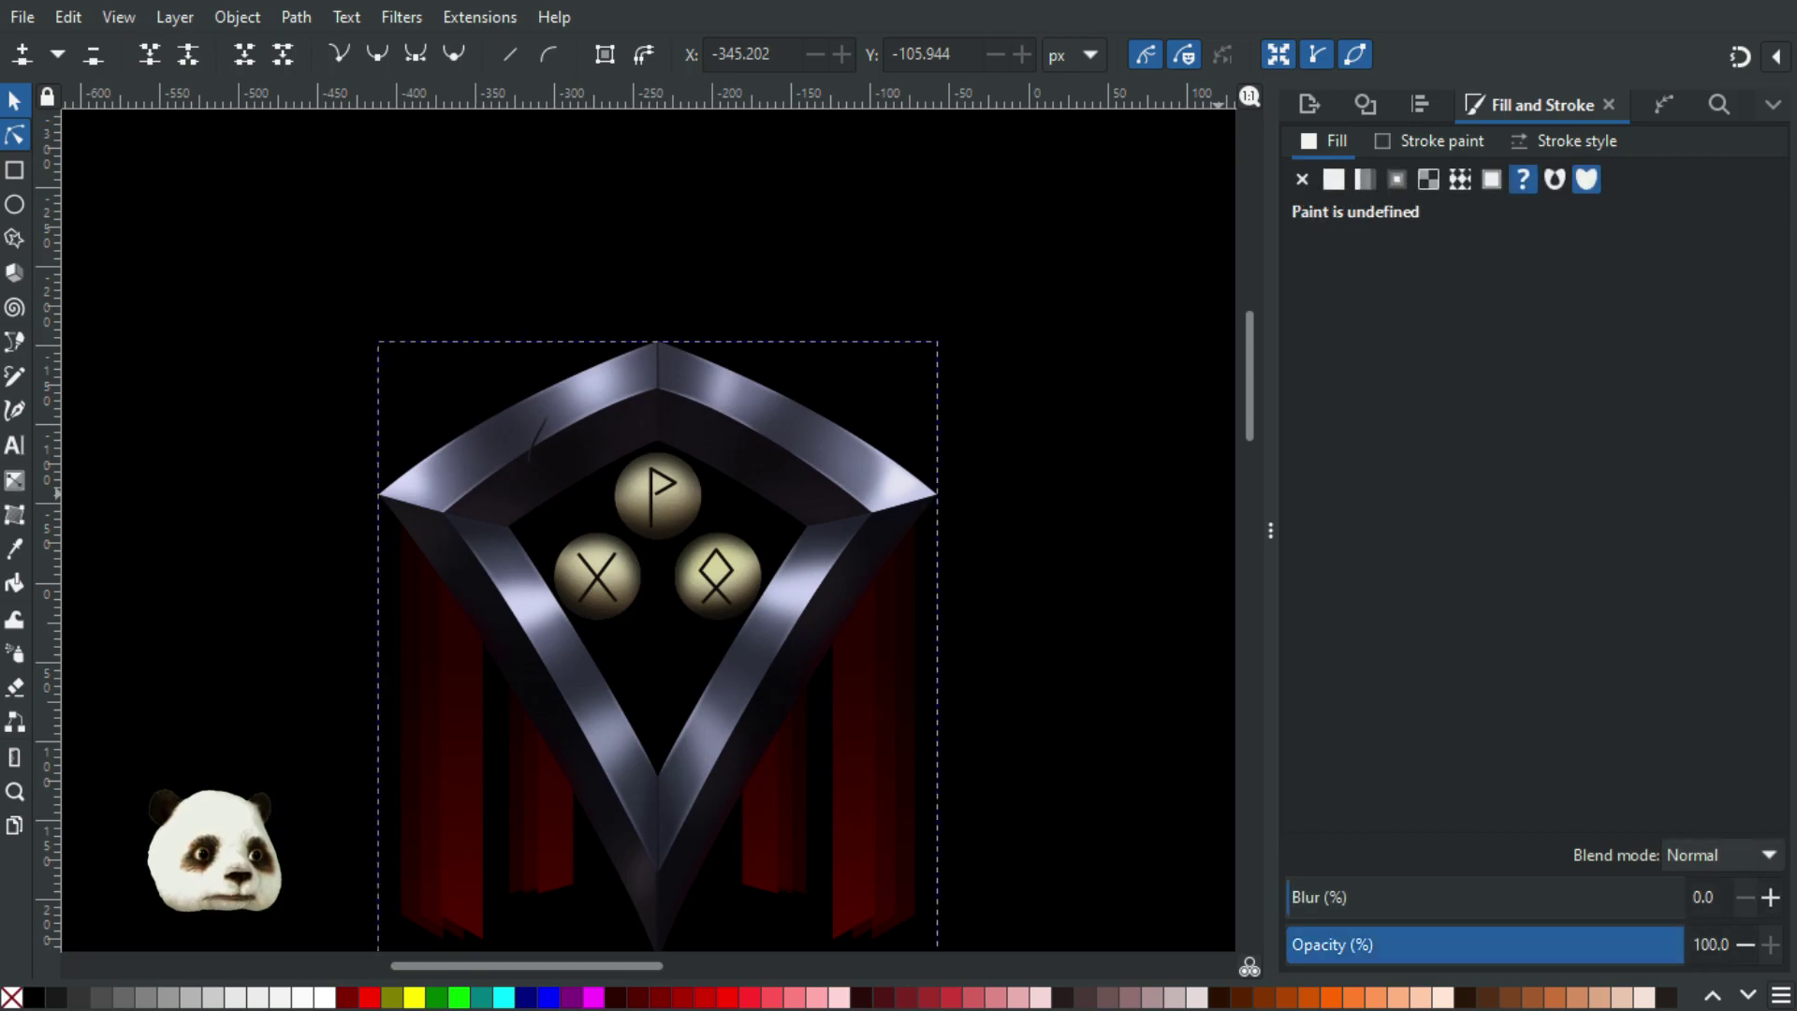
click(646, 412)
- Examine the fine grain of the noise texture on the upper-right frame bar up close and across the whole shield
scroll(804, 452, up, 1)
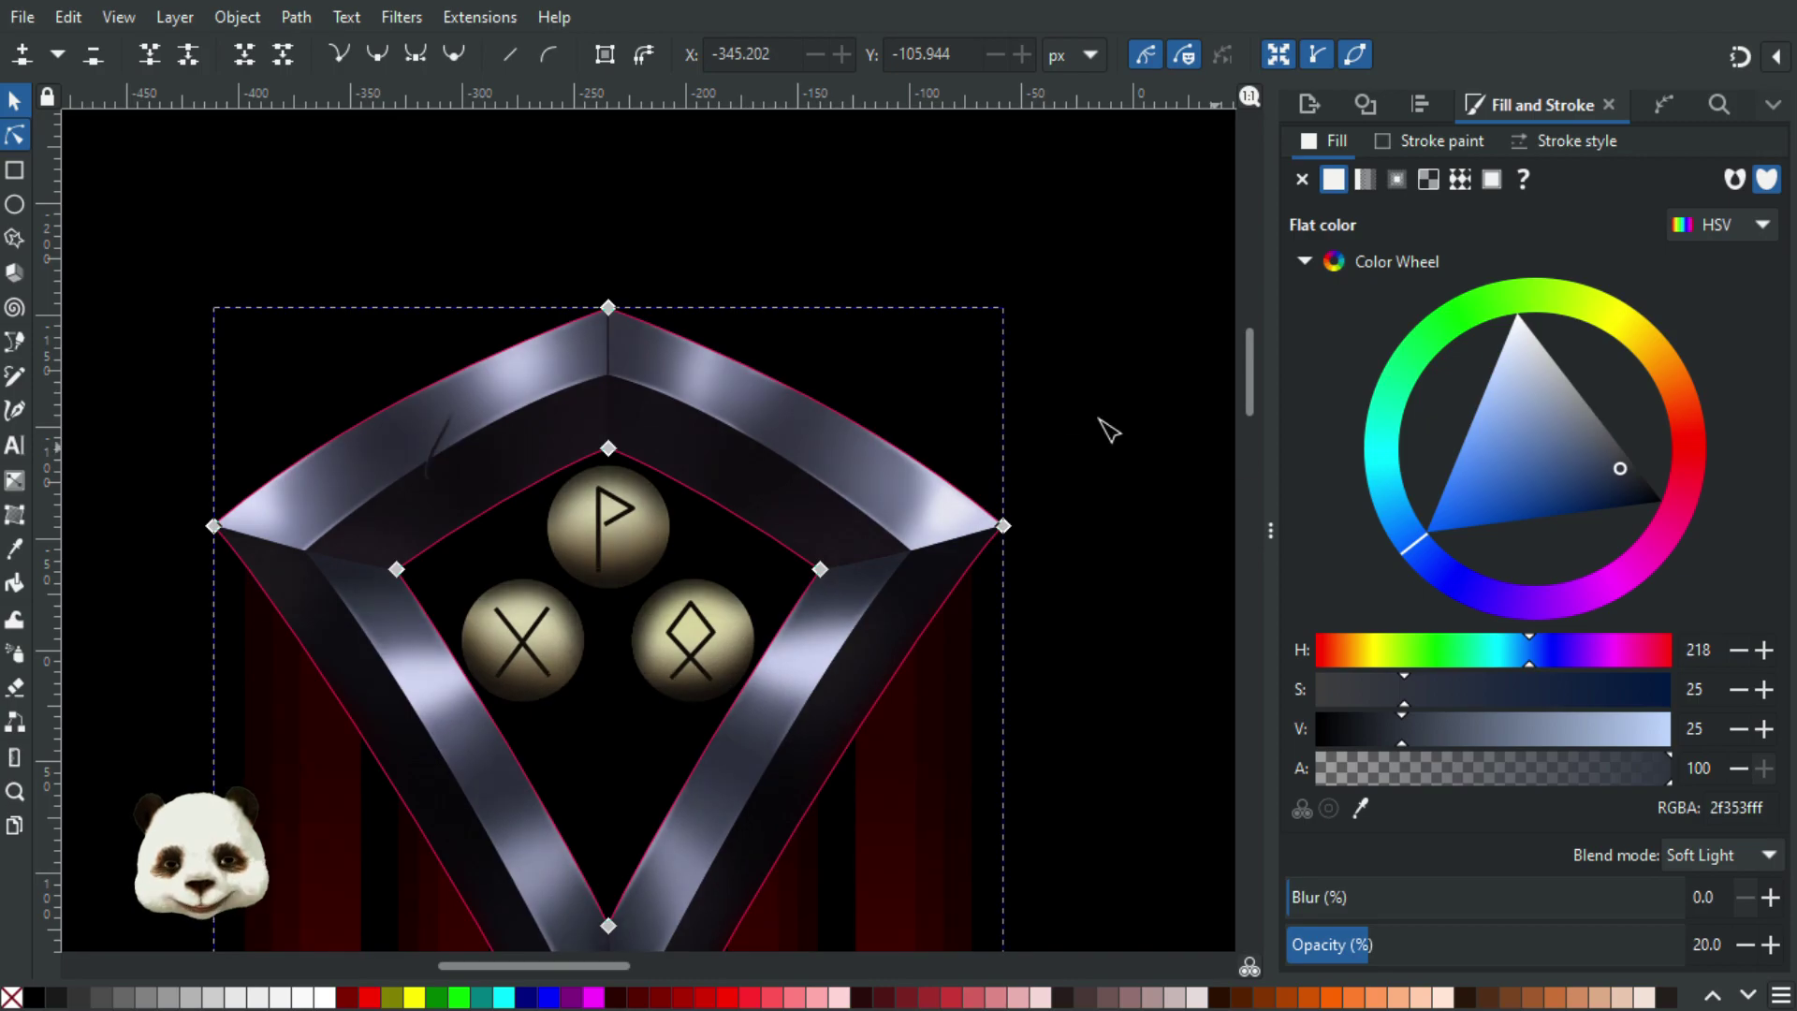
scroll(746, 418, up, 4)
scroll(892, 388, up, 2)
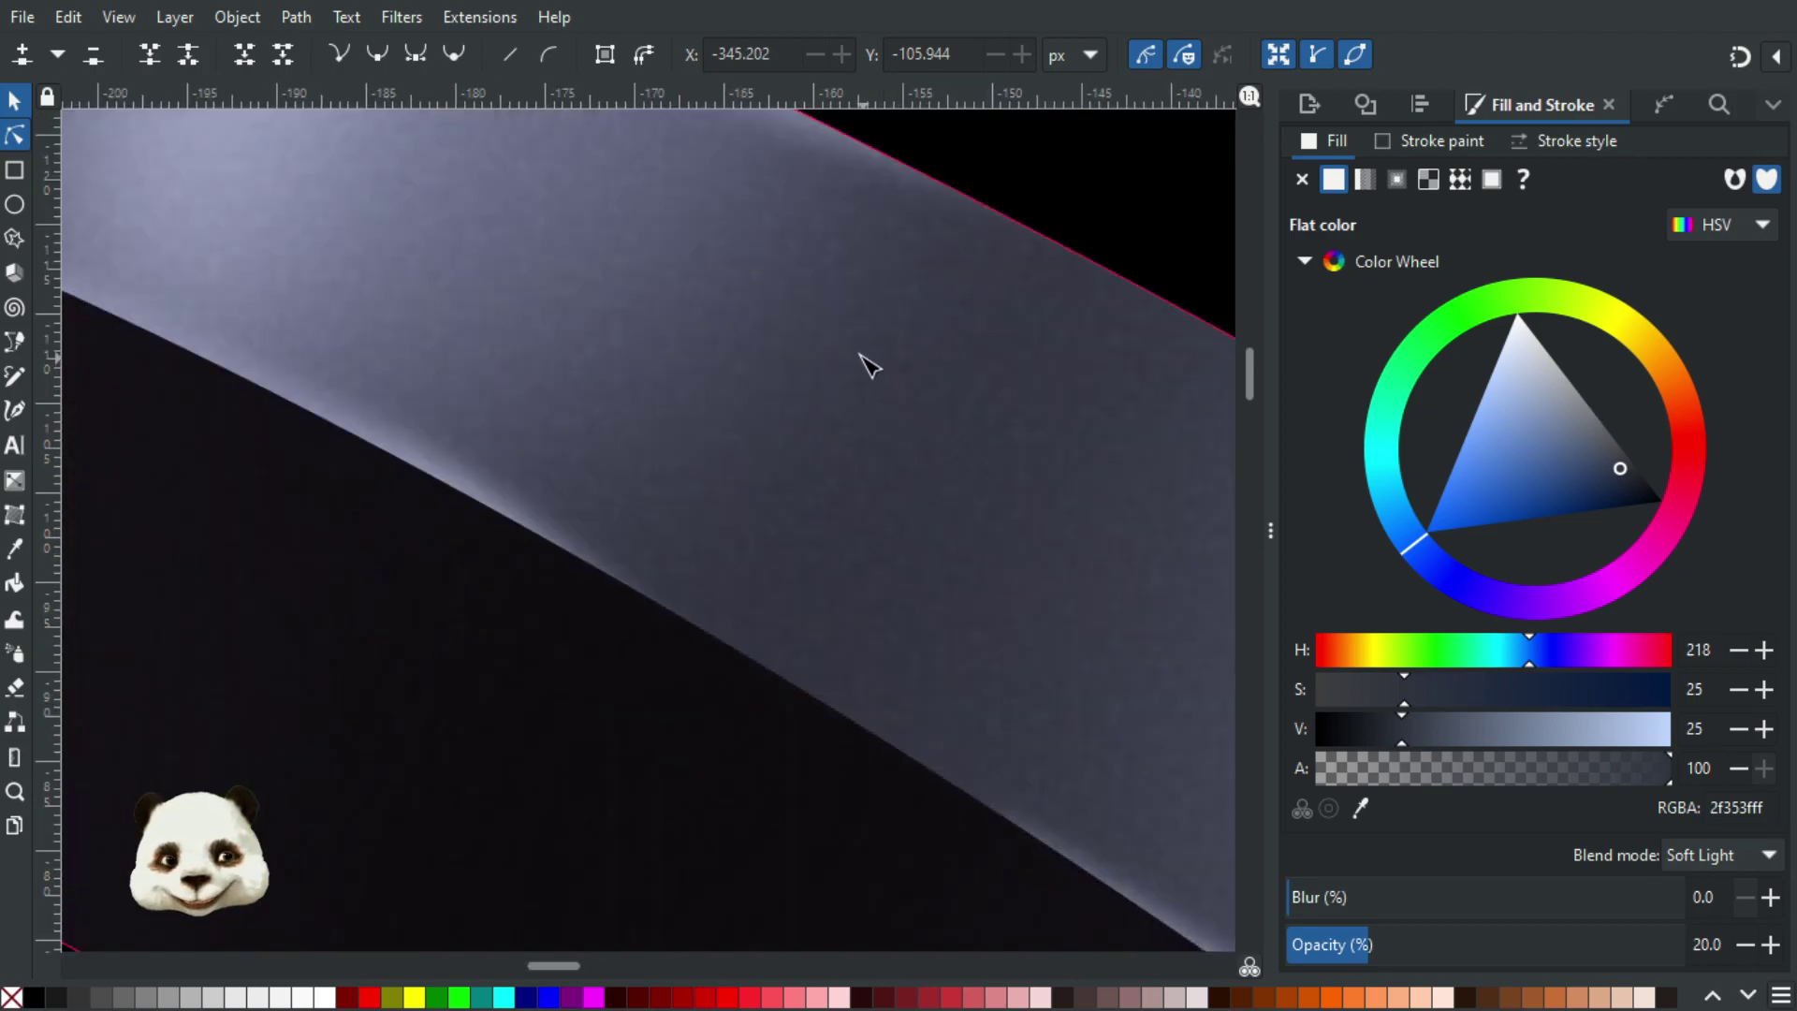
scroll(869, 365, up, 1)
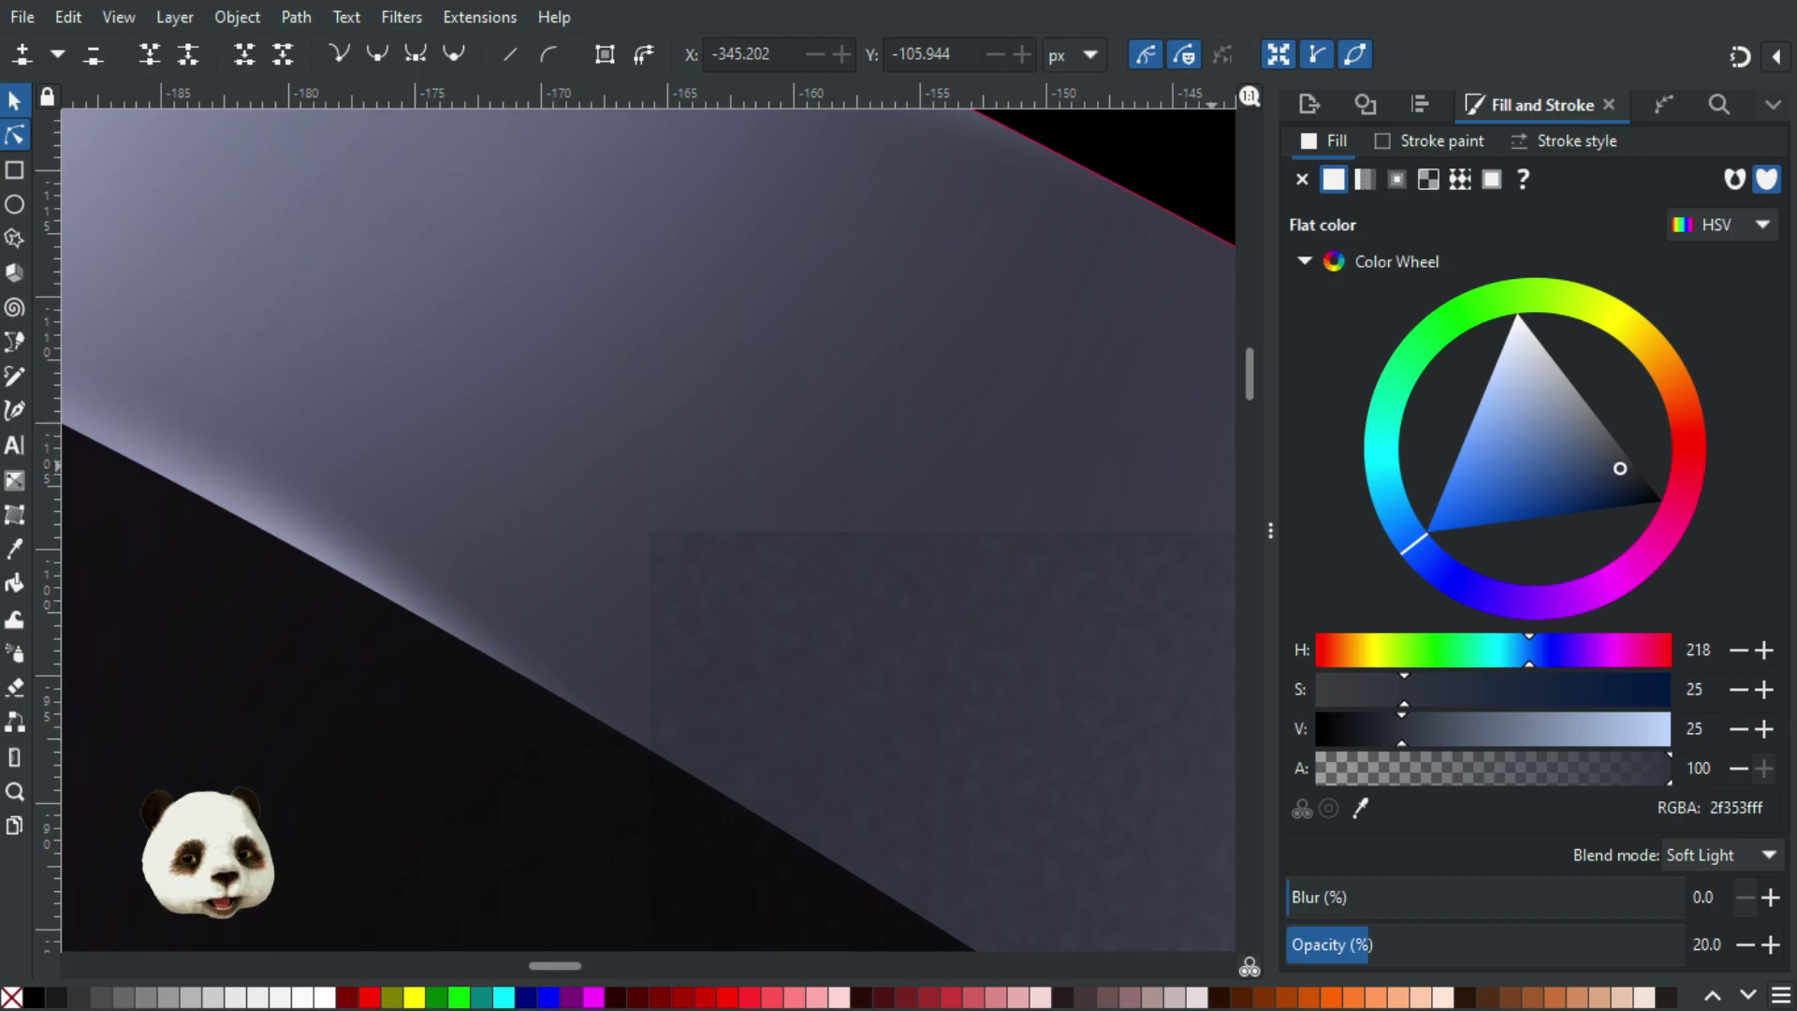
scroll(393, 552, down, 8)
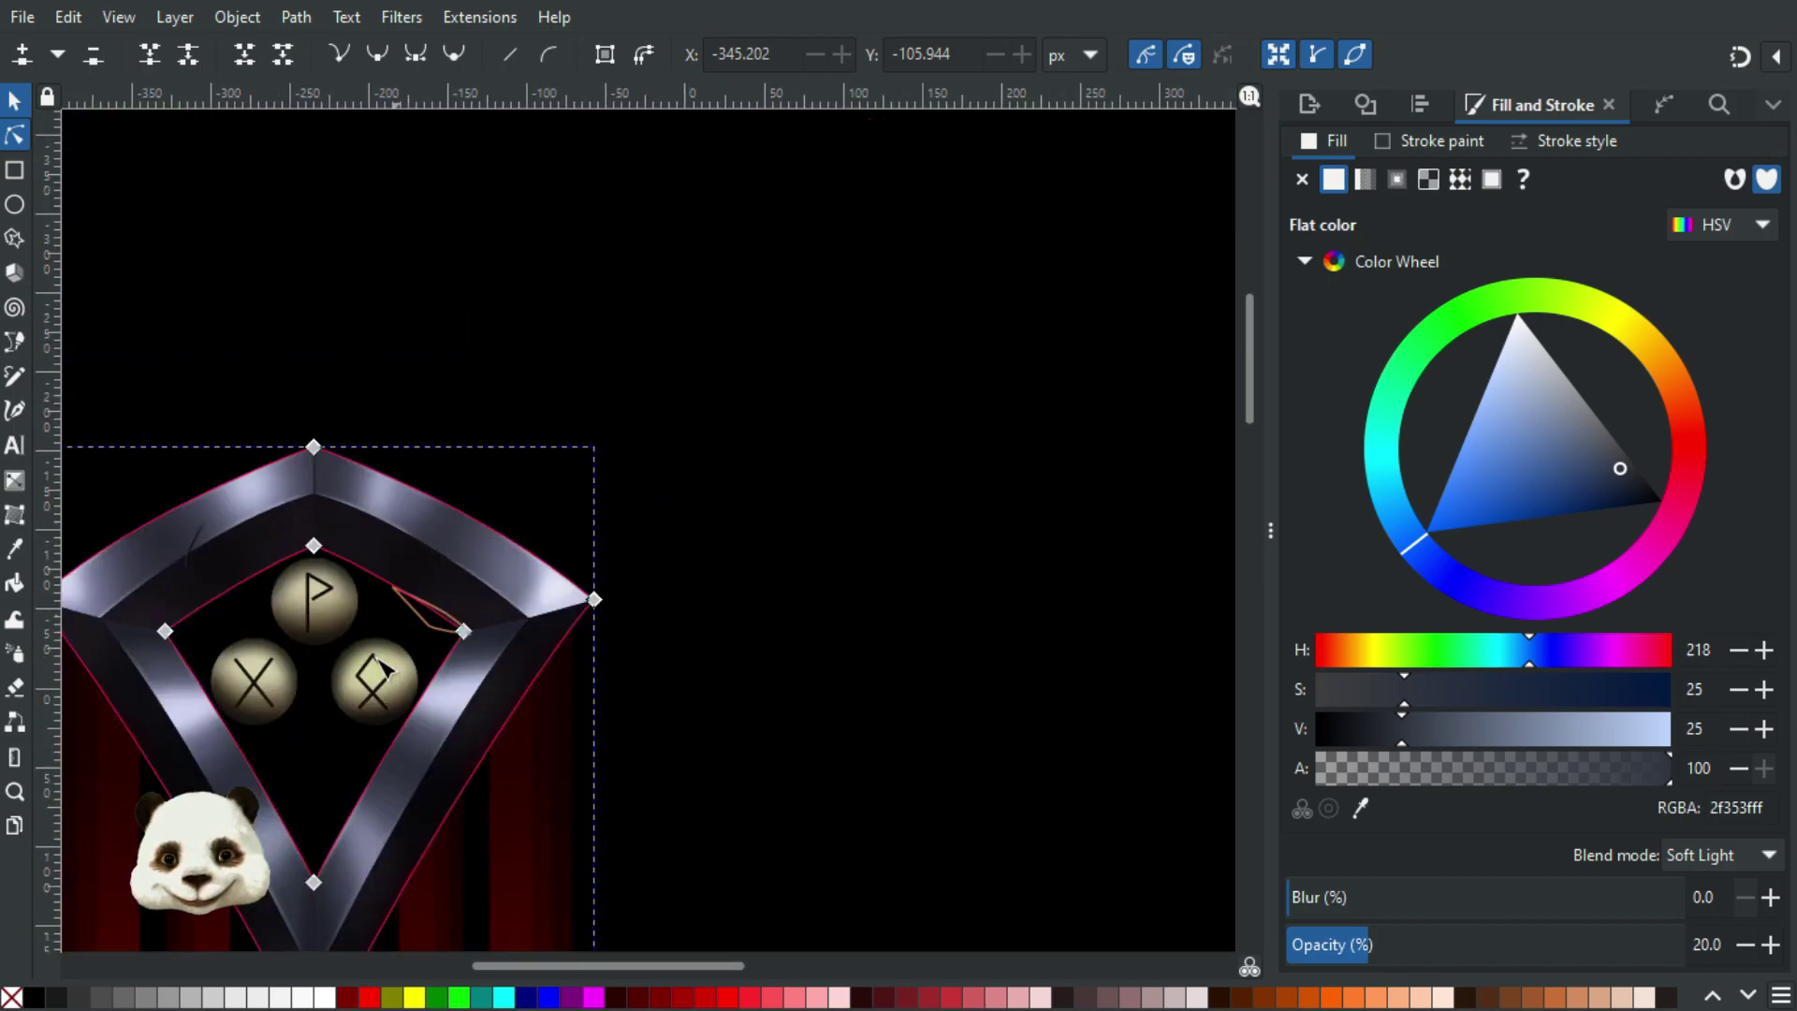
drag(783, 493, 831, 494)
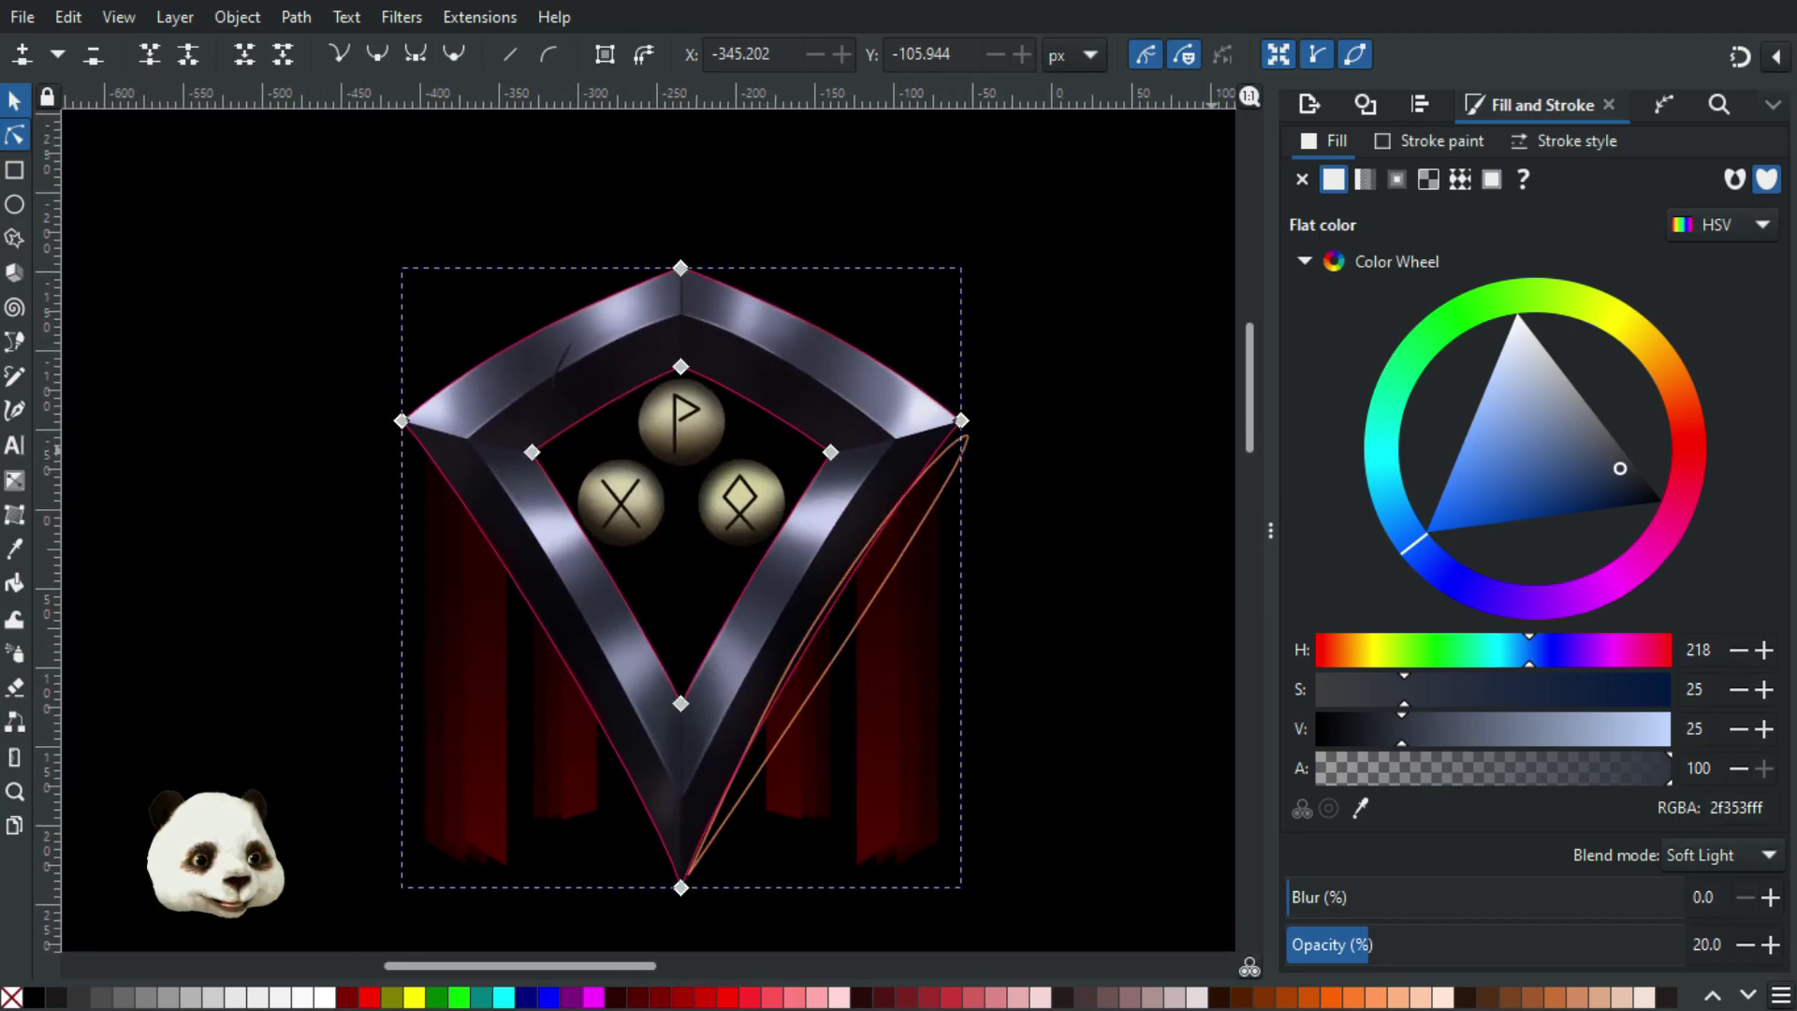
- Show the Layers and Objects list beside the canvas and open the Filter Editor for the Noise Texture Edges object
key(ctrl+shift+l)
mouse_move(771, 241)
mouse_down()
mouse_move(834, 192)
mouse_move(1005, 154)
mouse_move(1717, 167)
mouse_move(1618, 163)
mouse_up()
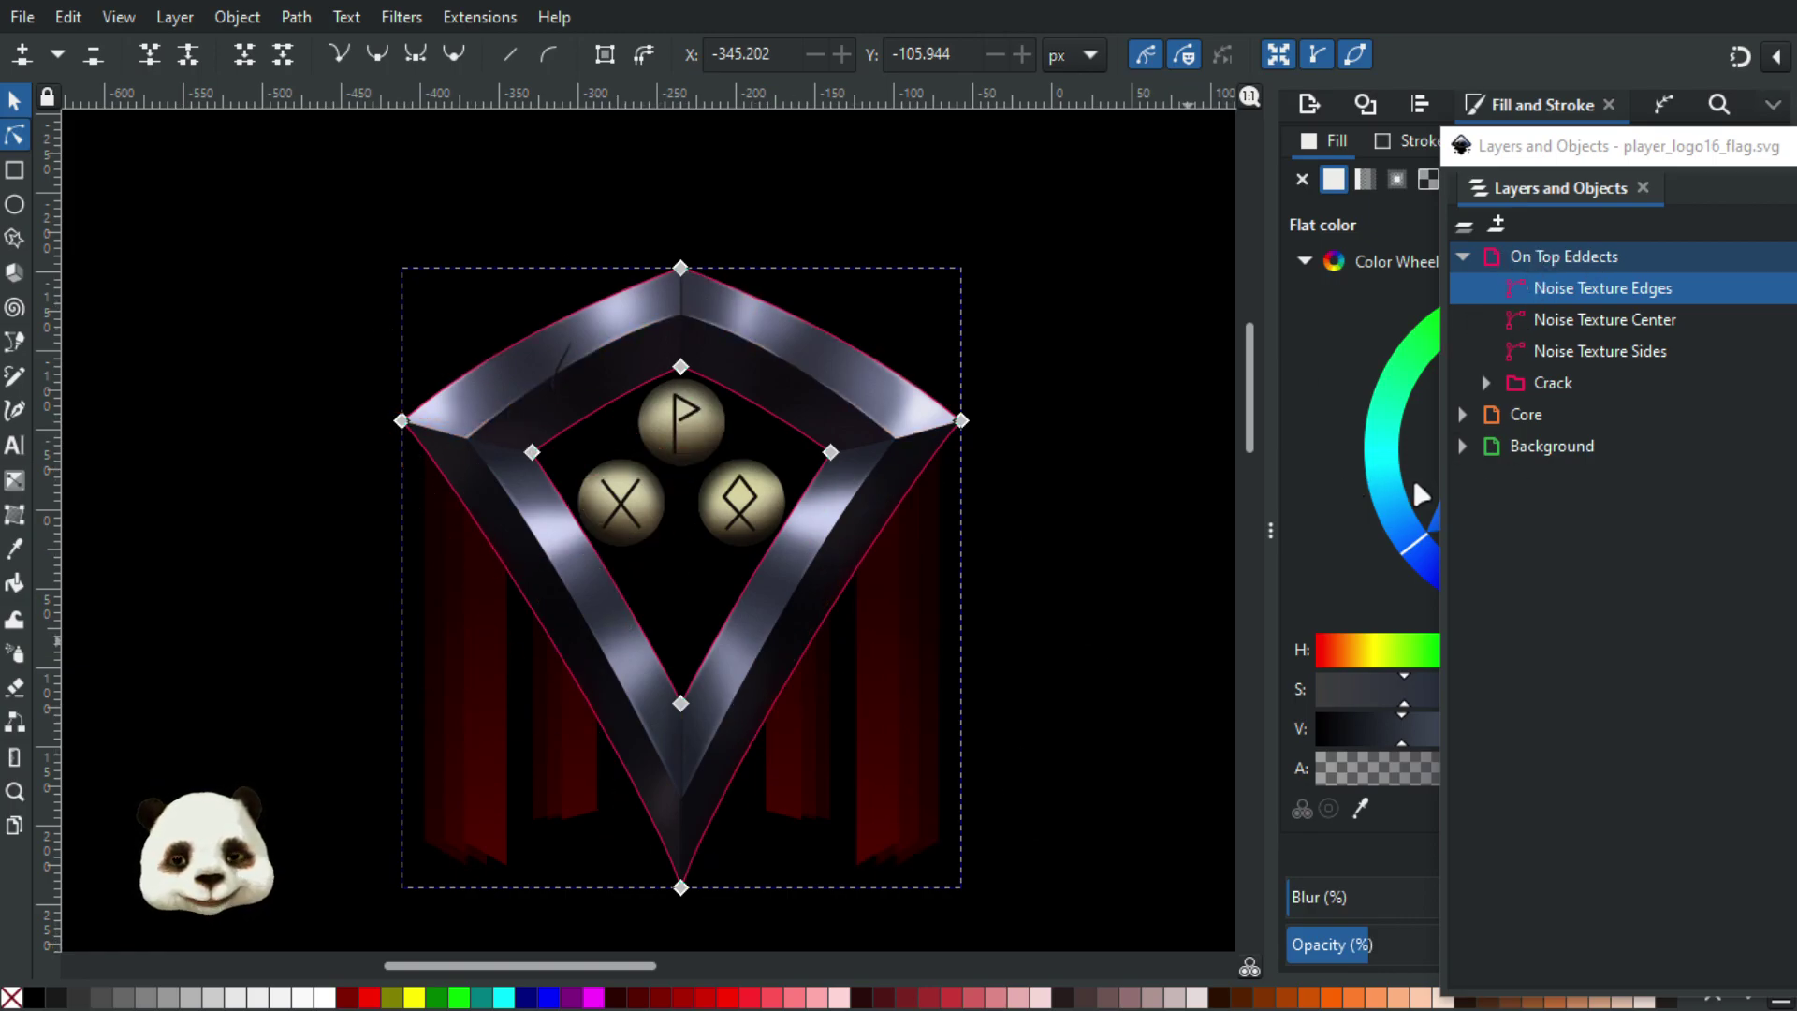
click(409, 17)
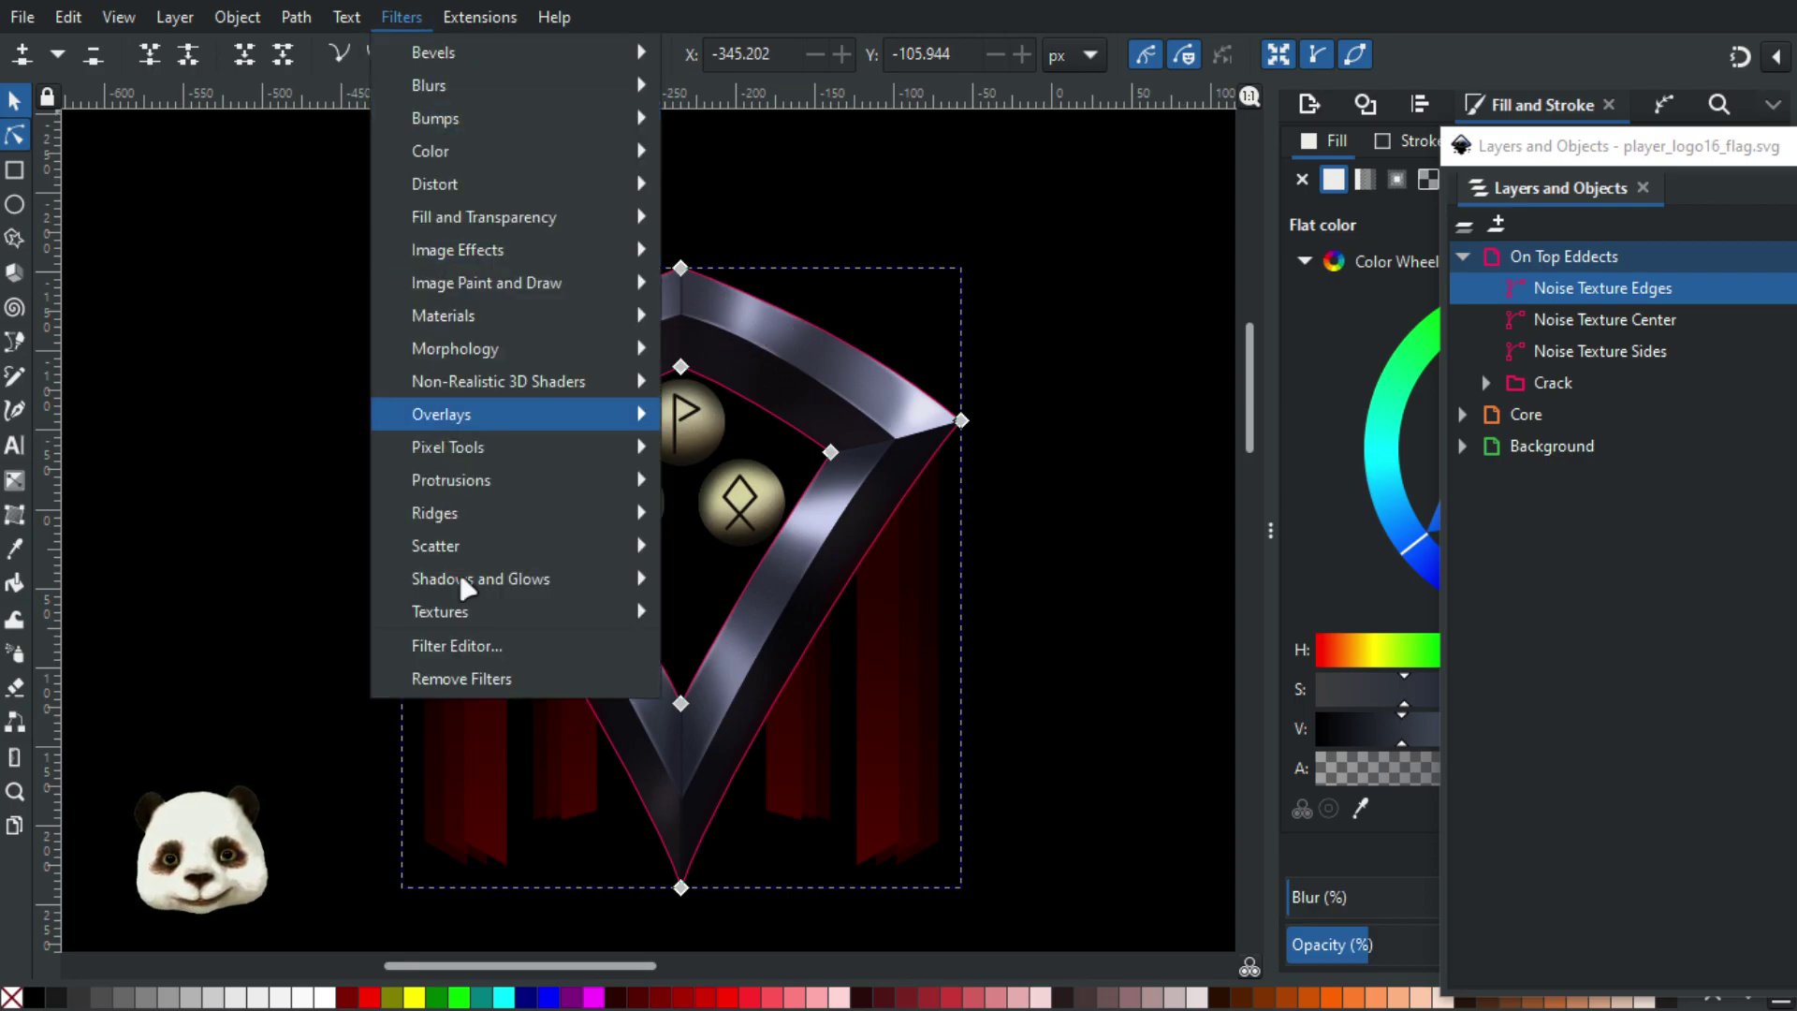
click(468, 651)
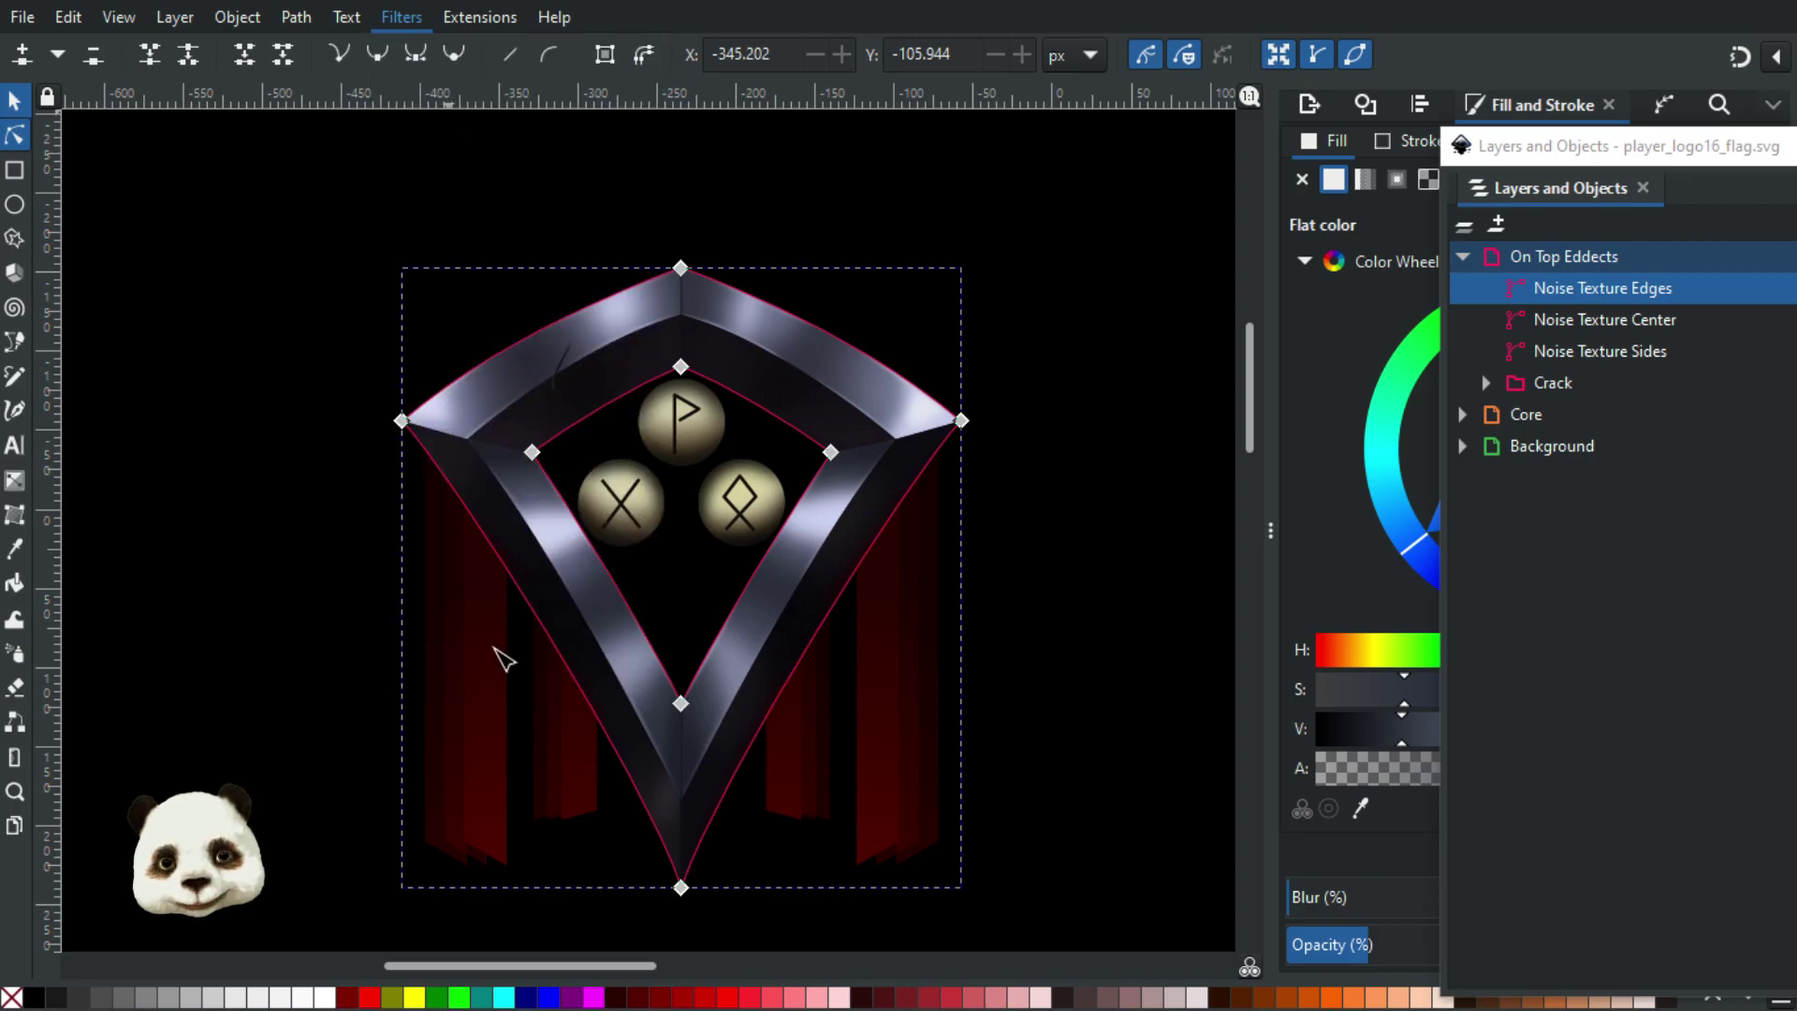
drag(1285, 72, 1194, 86)
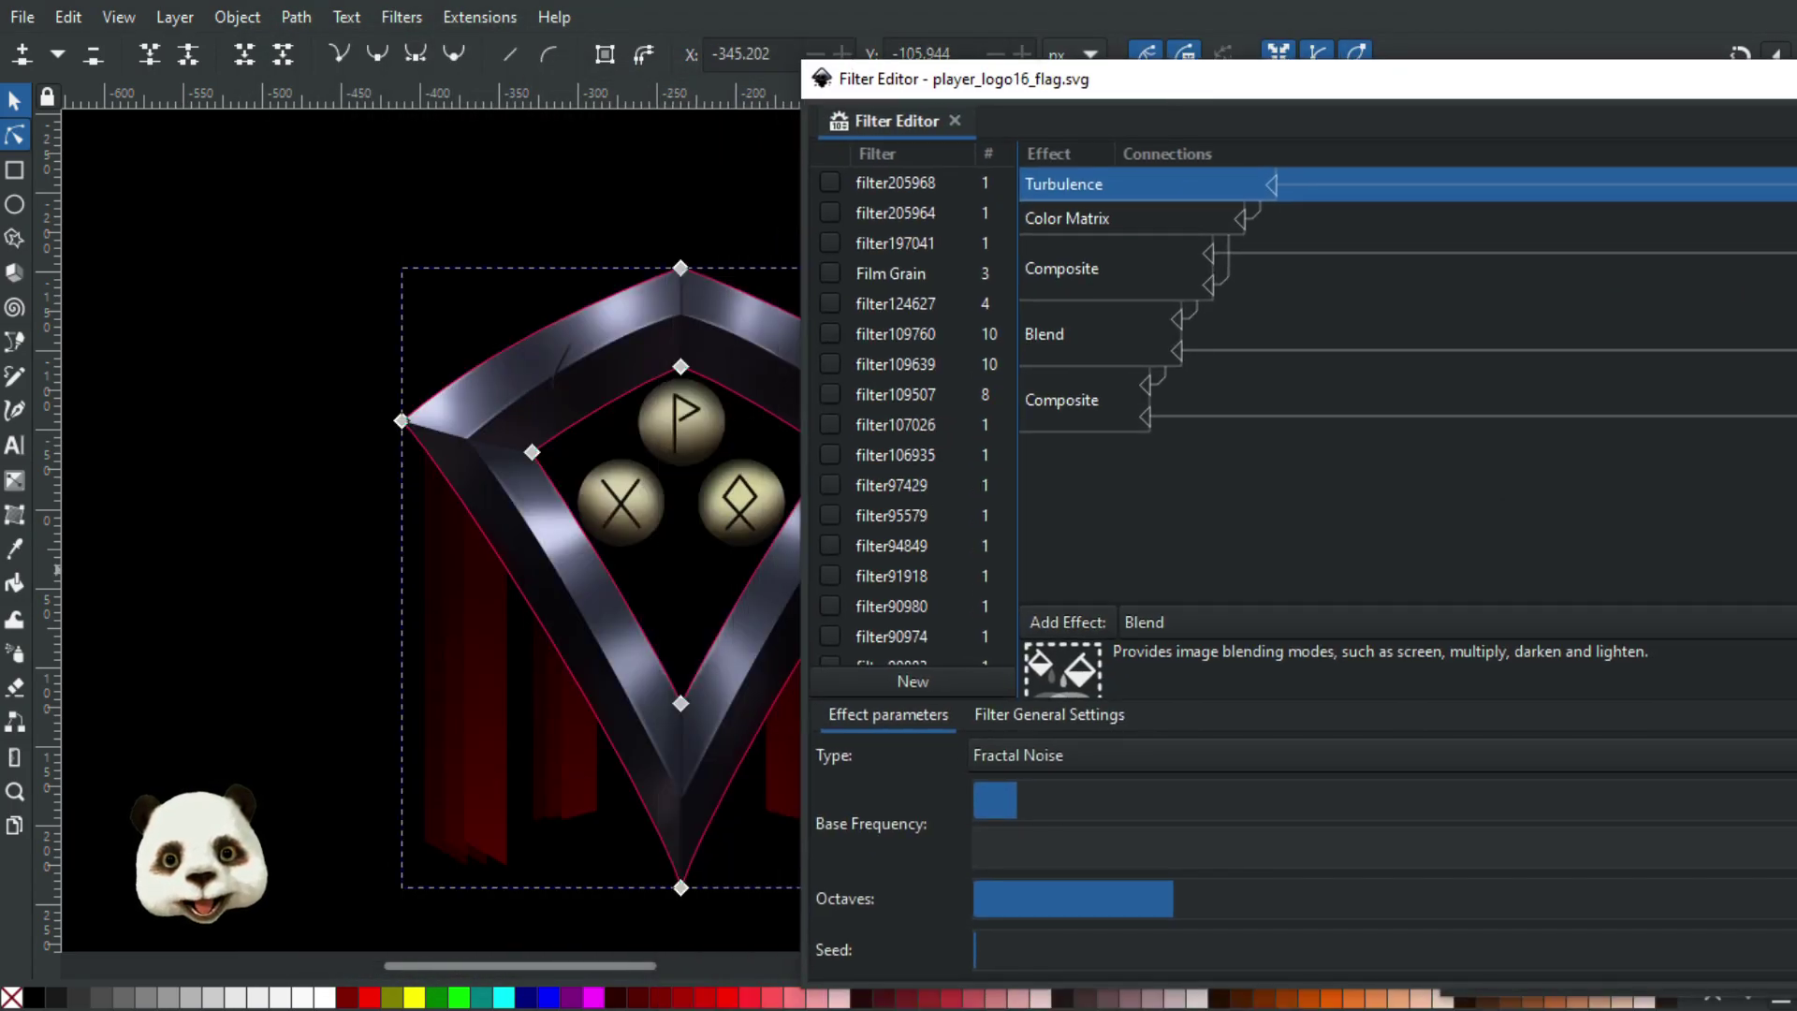
- Look up Film Grain among the Image Effects filters without applying it, and bring the whole Filter Editor into view
click(409, 16)
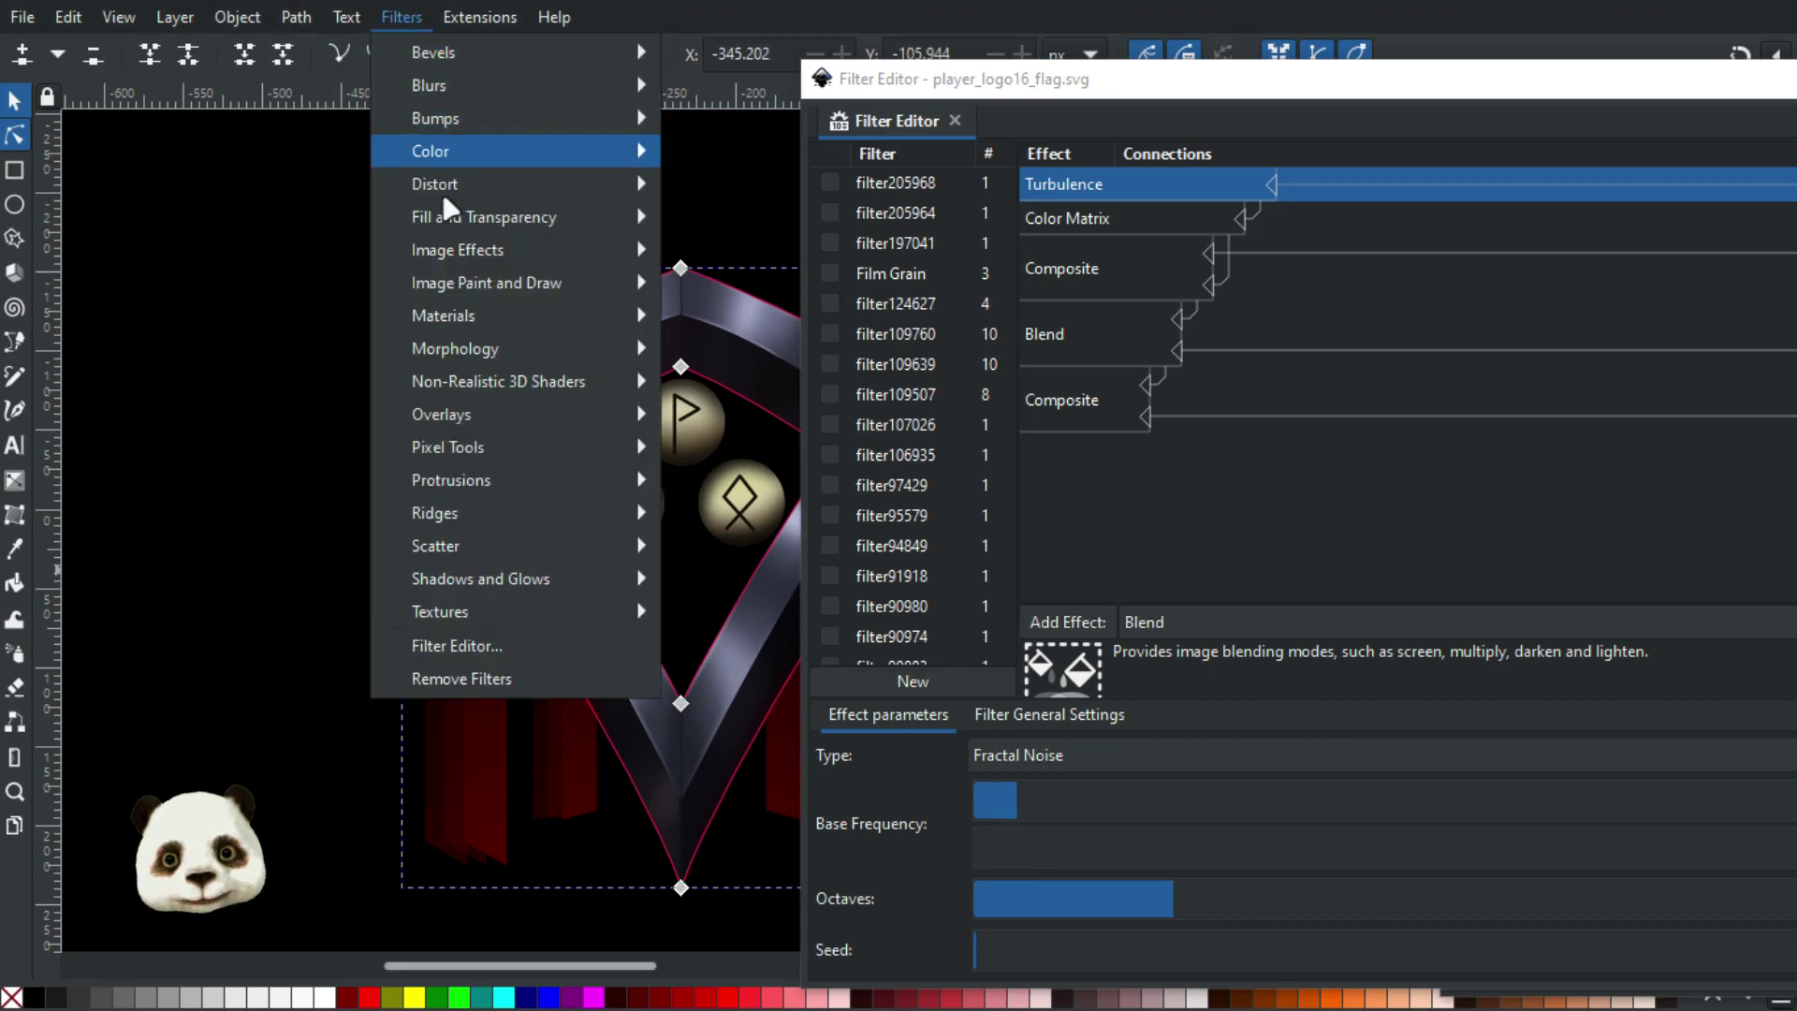
mouse_move(532, 265)
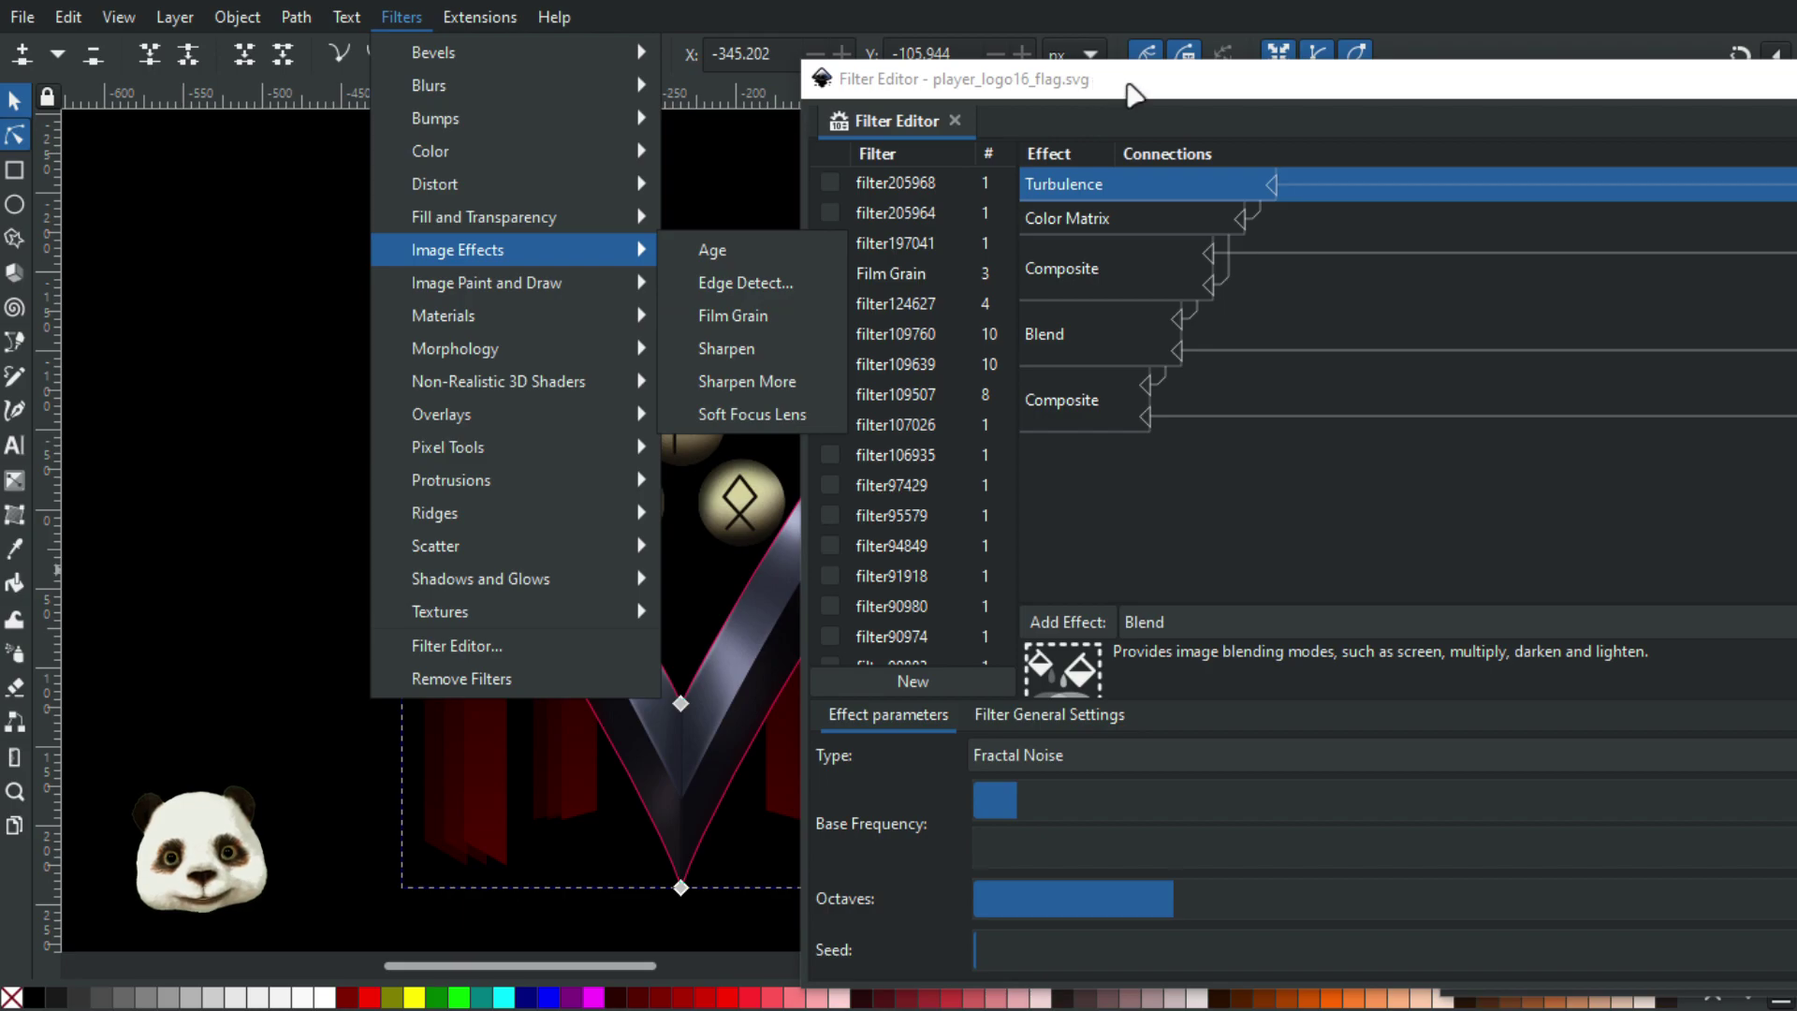
click(1128, 91)
drag(1192, 93, 627, 37)
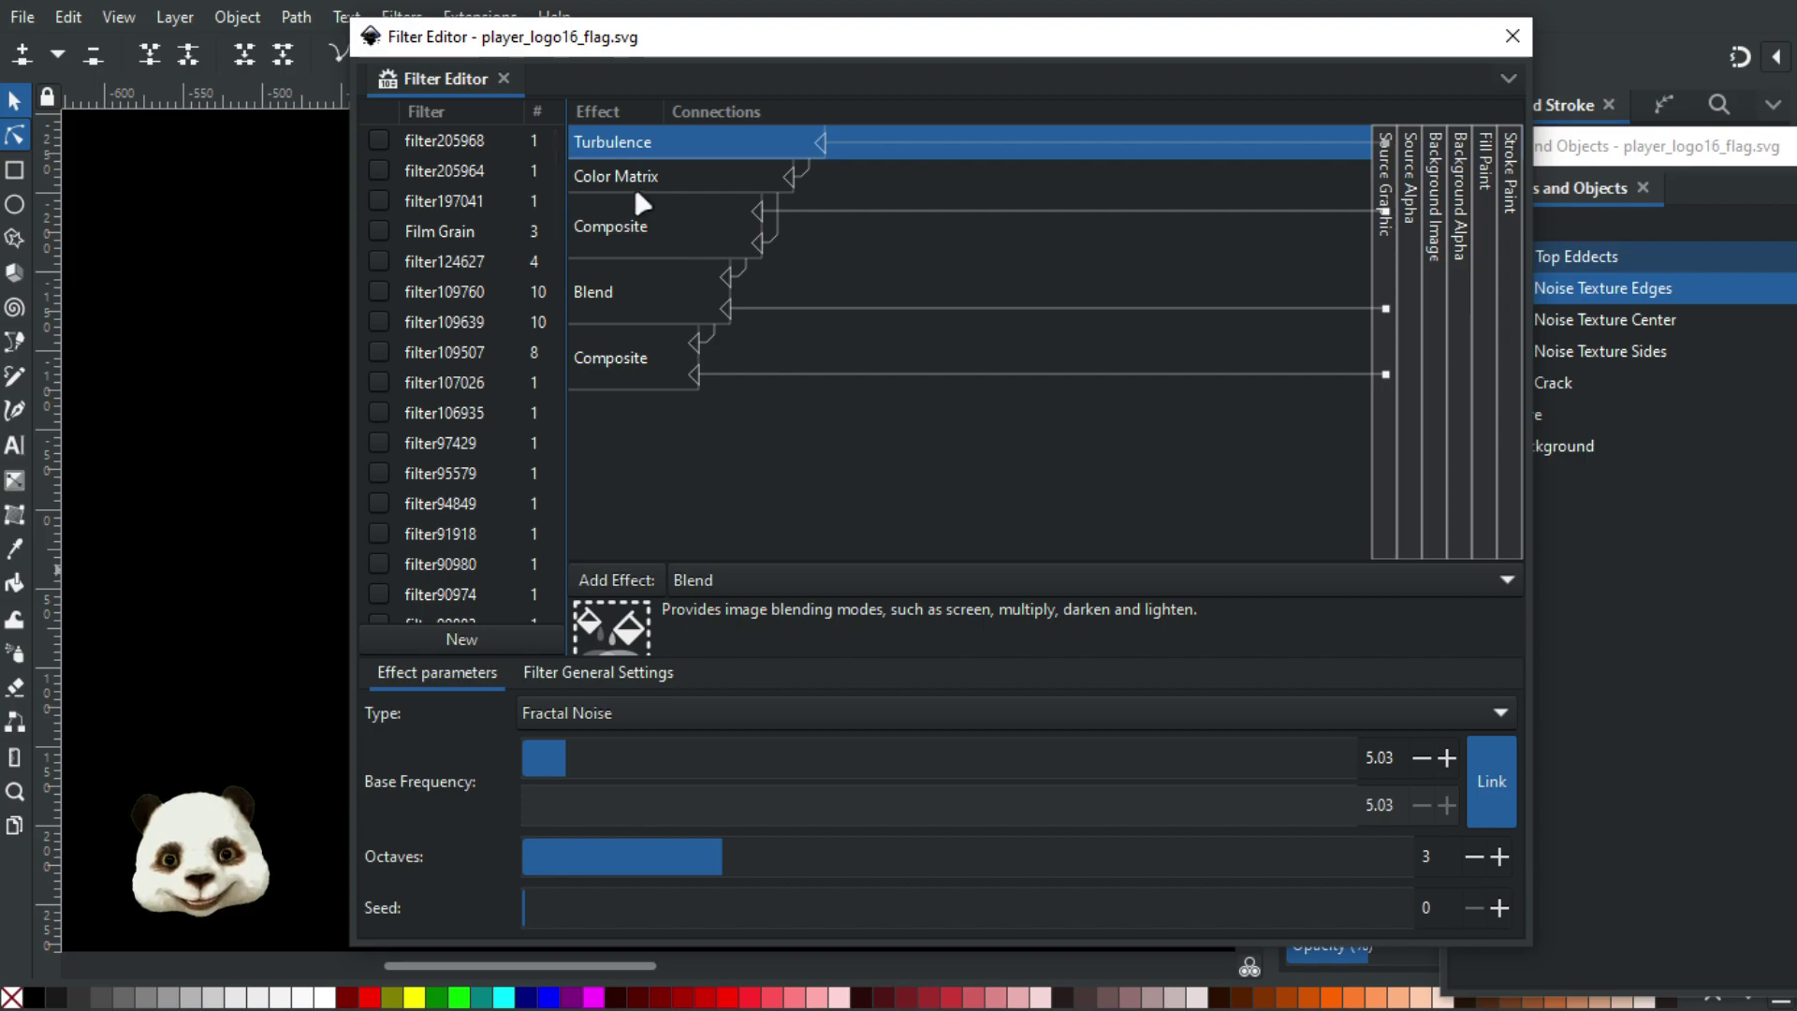
- Inspect the Blend effect of the noise filter, and clear away the Filter Editor and the Layers and Objects window
click(635, 310)
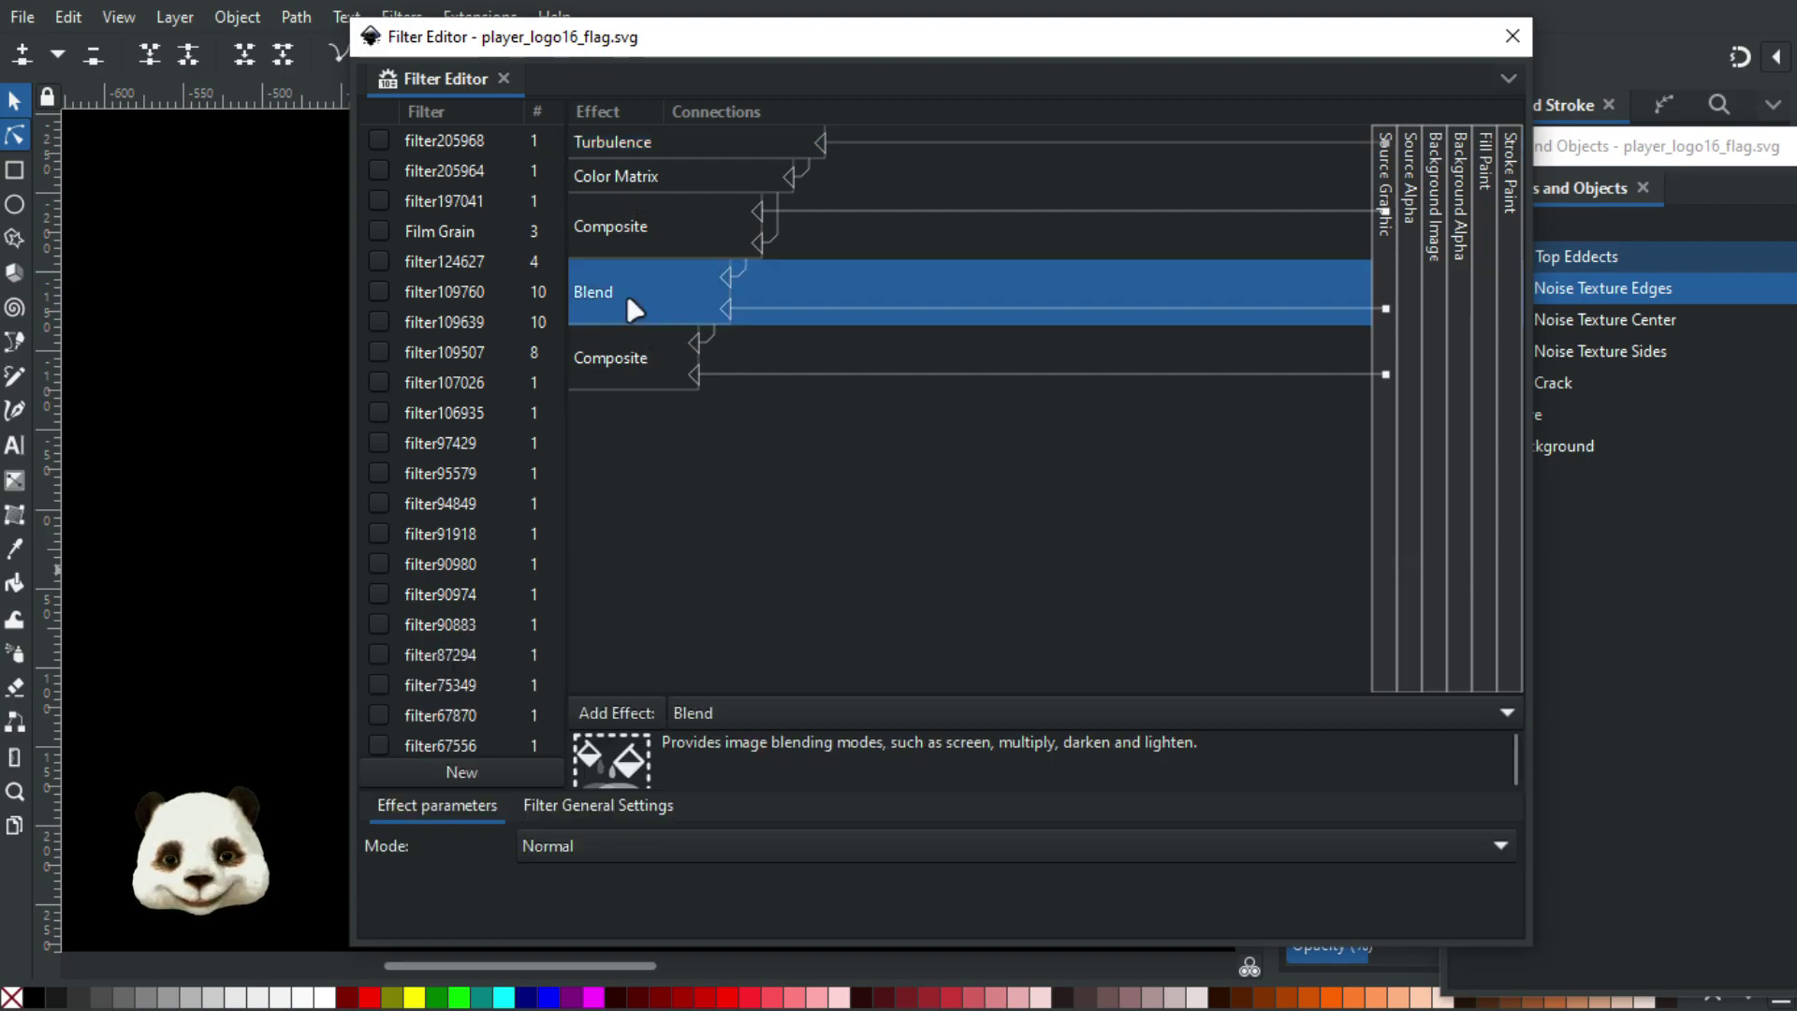
click(1511, 37)
drag(1683, 148, 1796, 150)
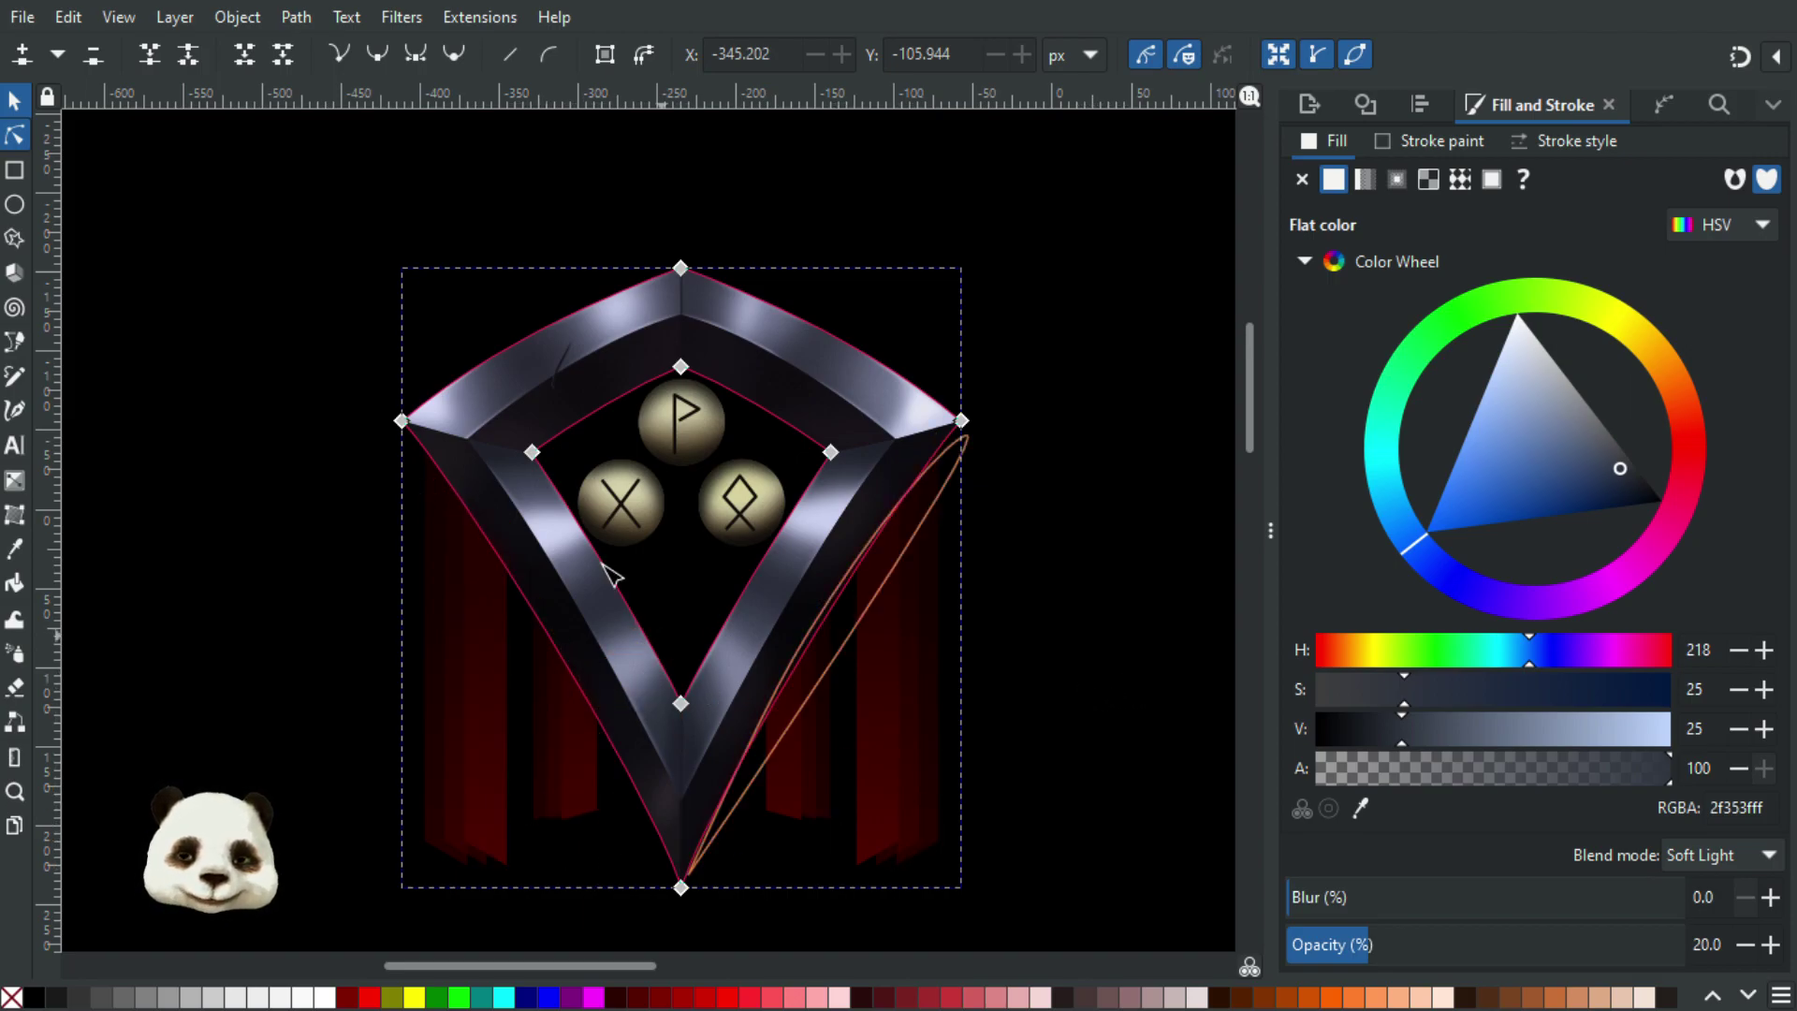
- Switch to the Selector tool and select the noise texture overlay spanning the red banners to inspect its extent and fill
scroll(829, 852, up, 2)
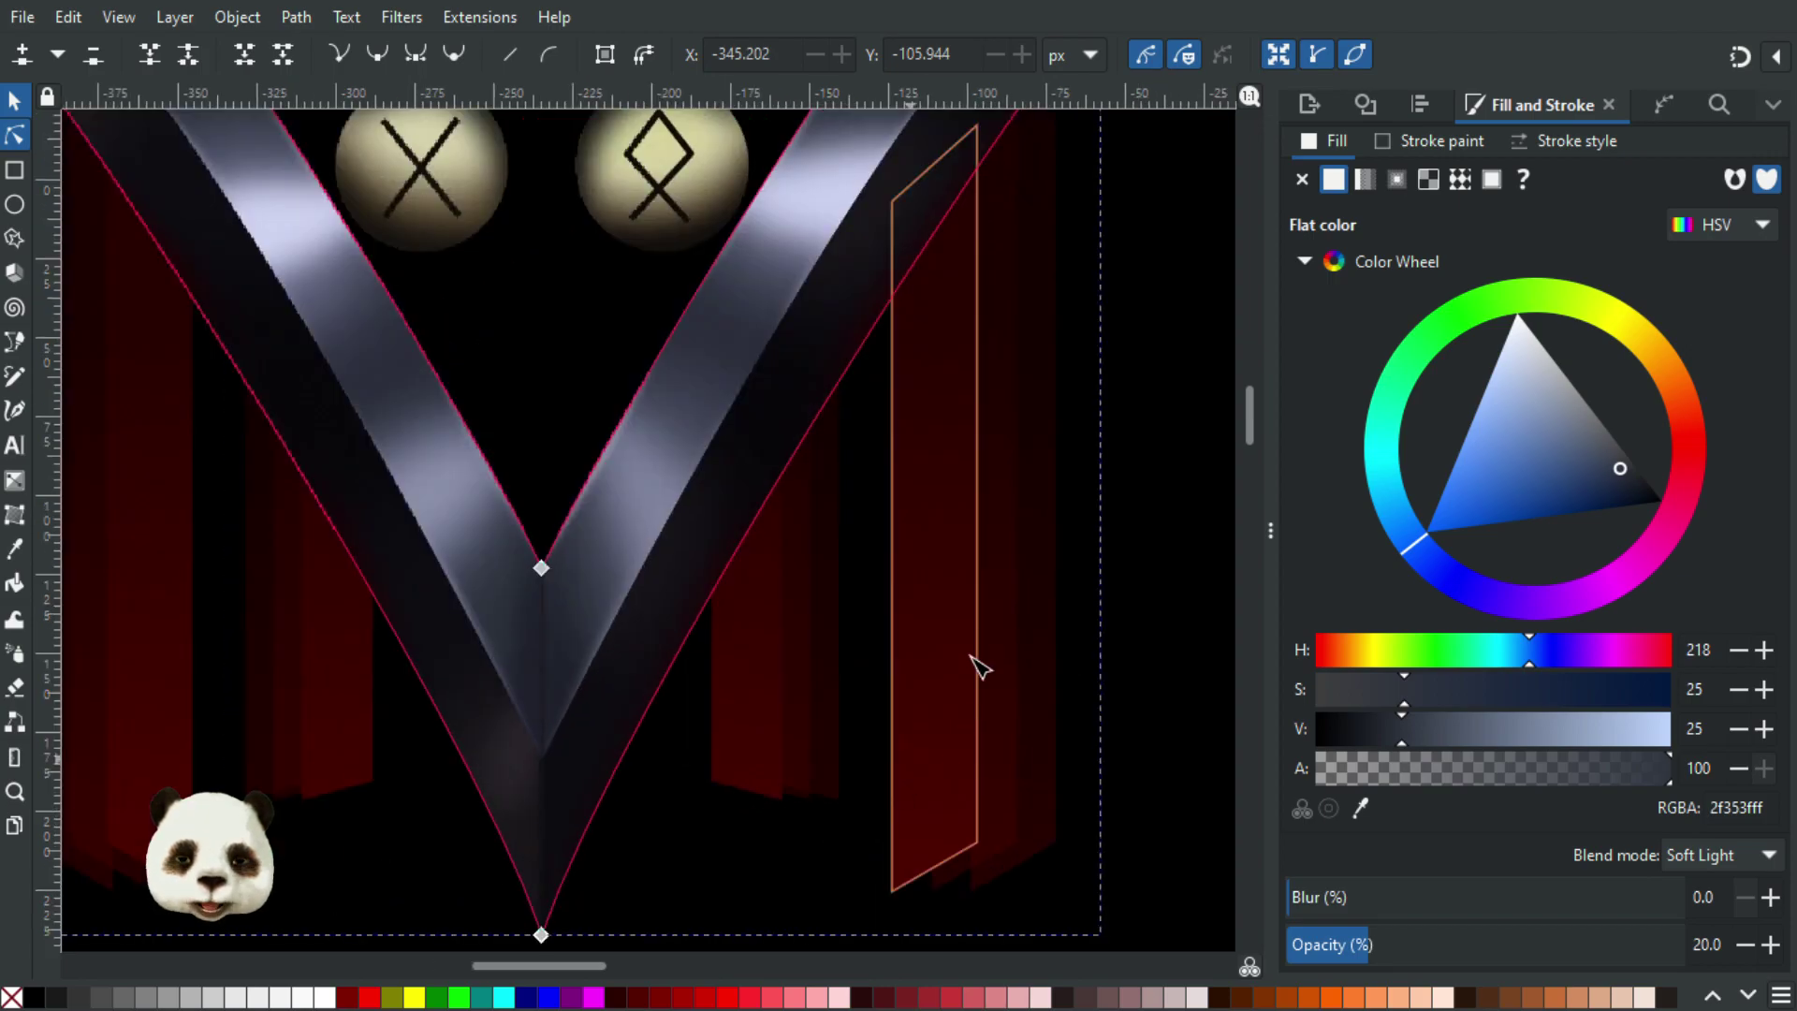
click(17, 101)
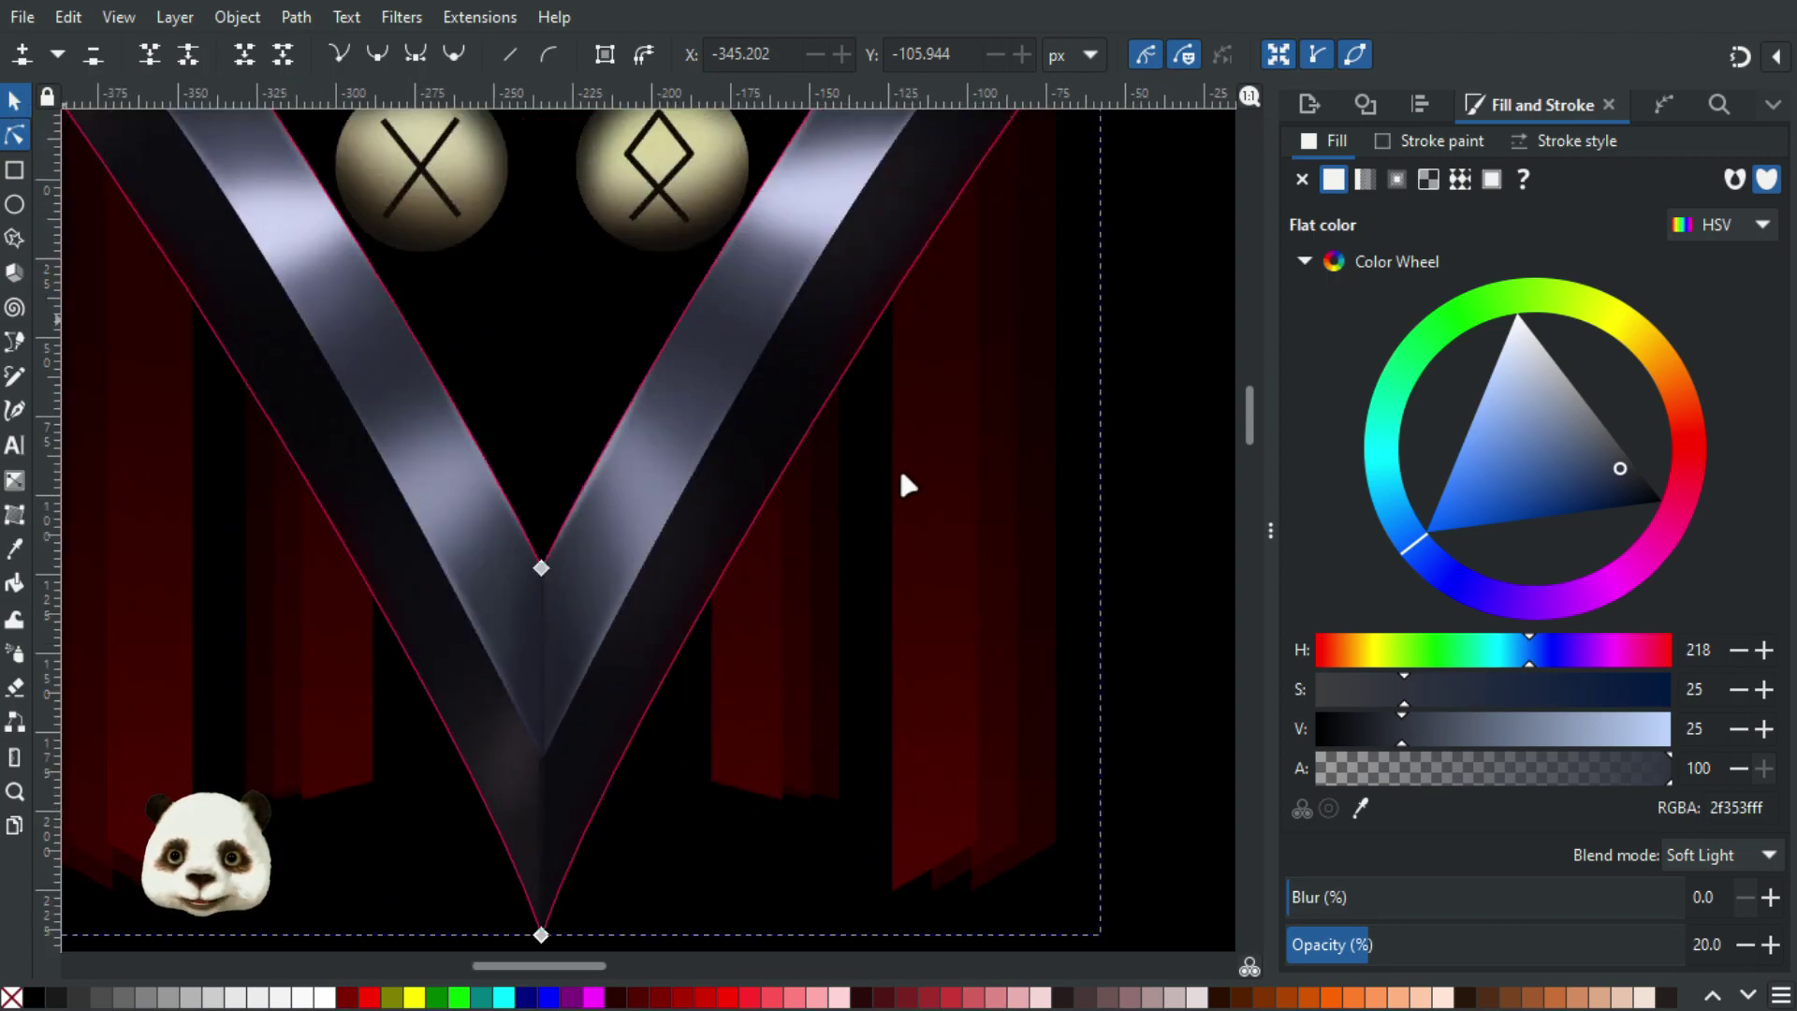
key(Tab)
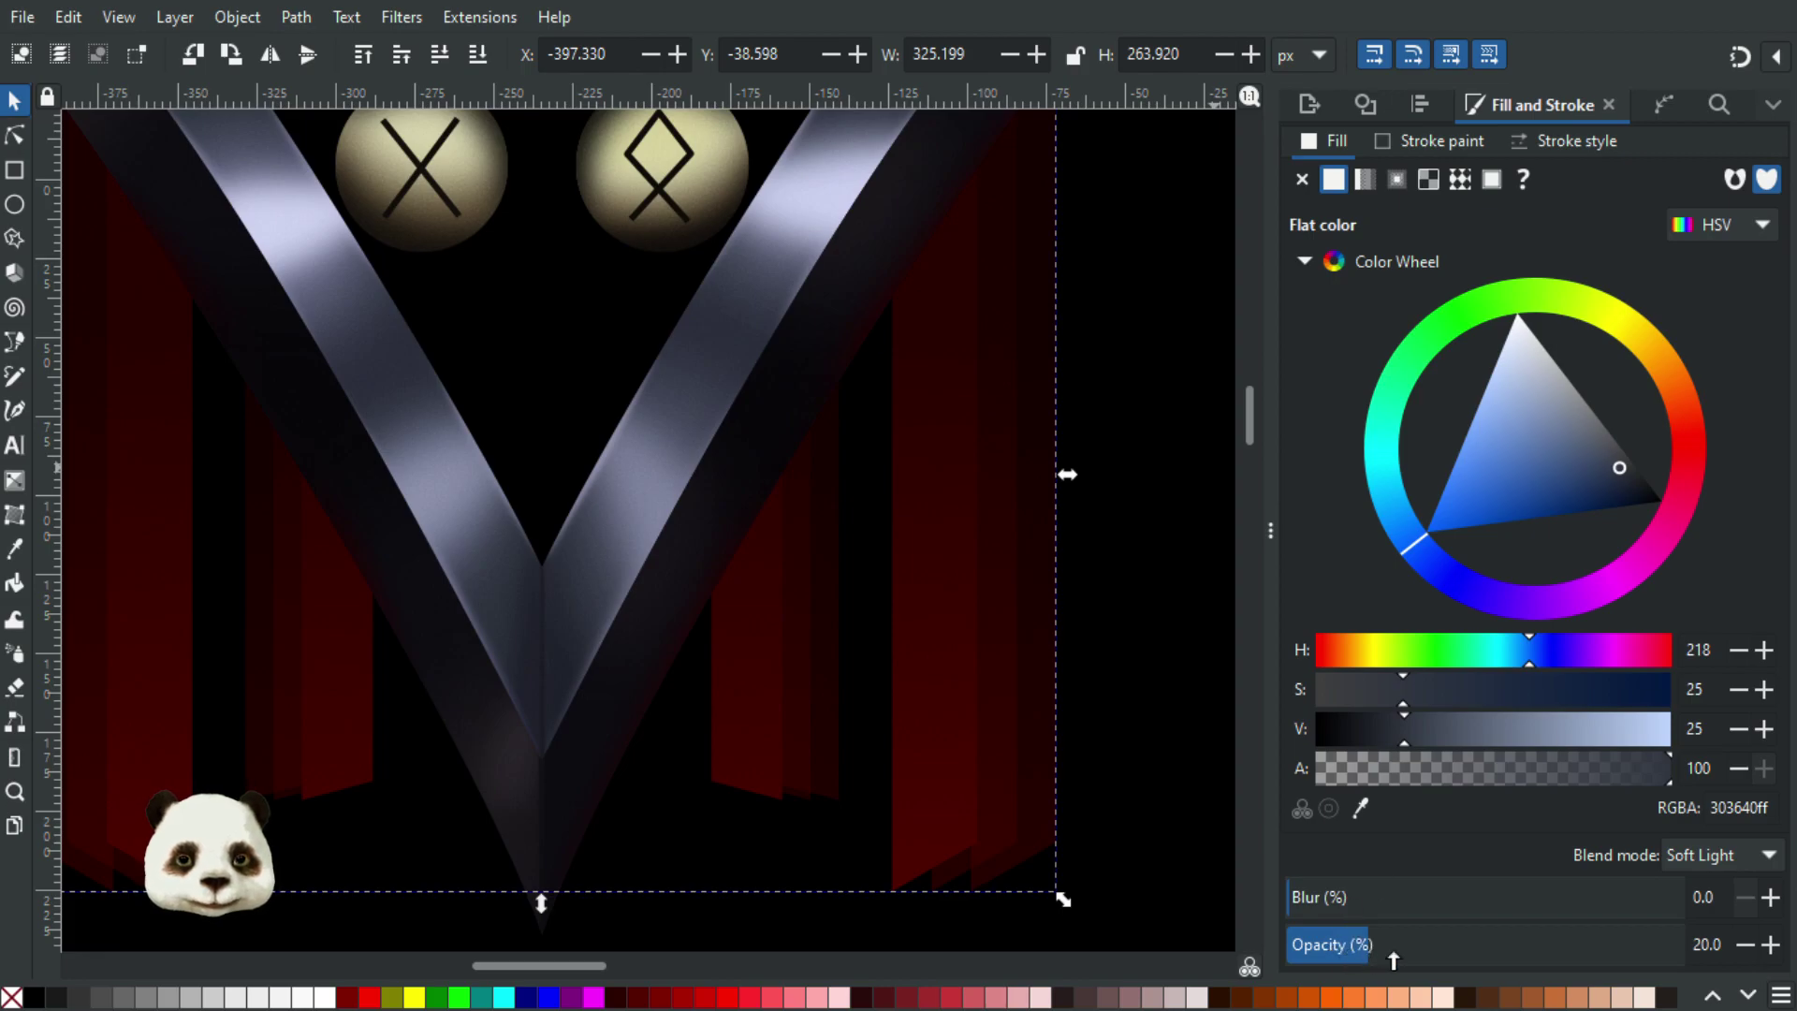
scroll(863, 609, down, 1)
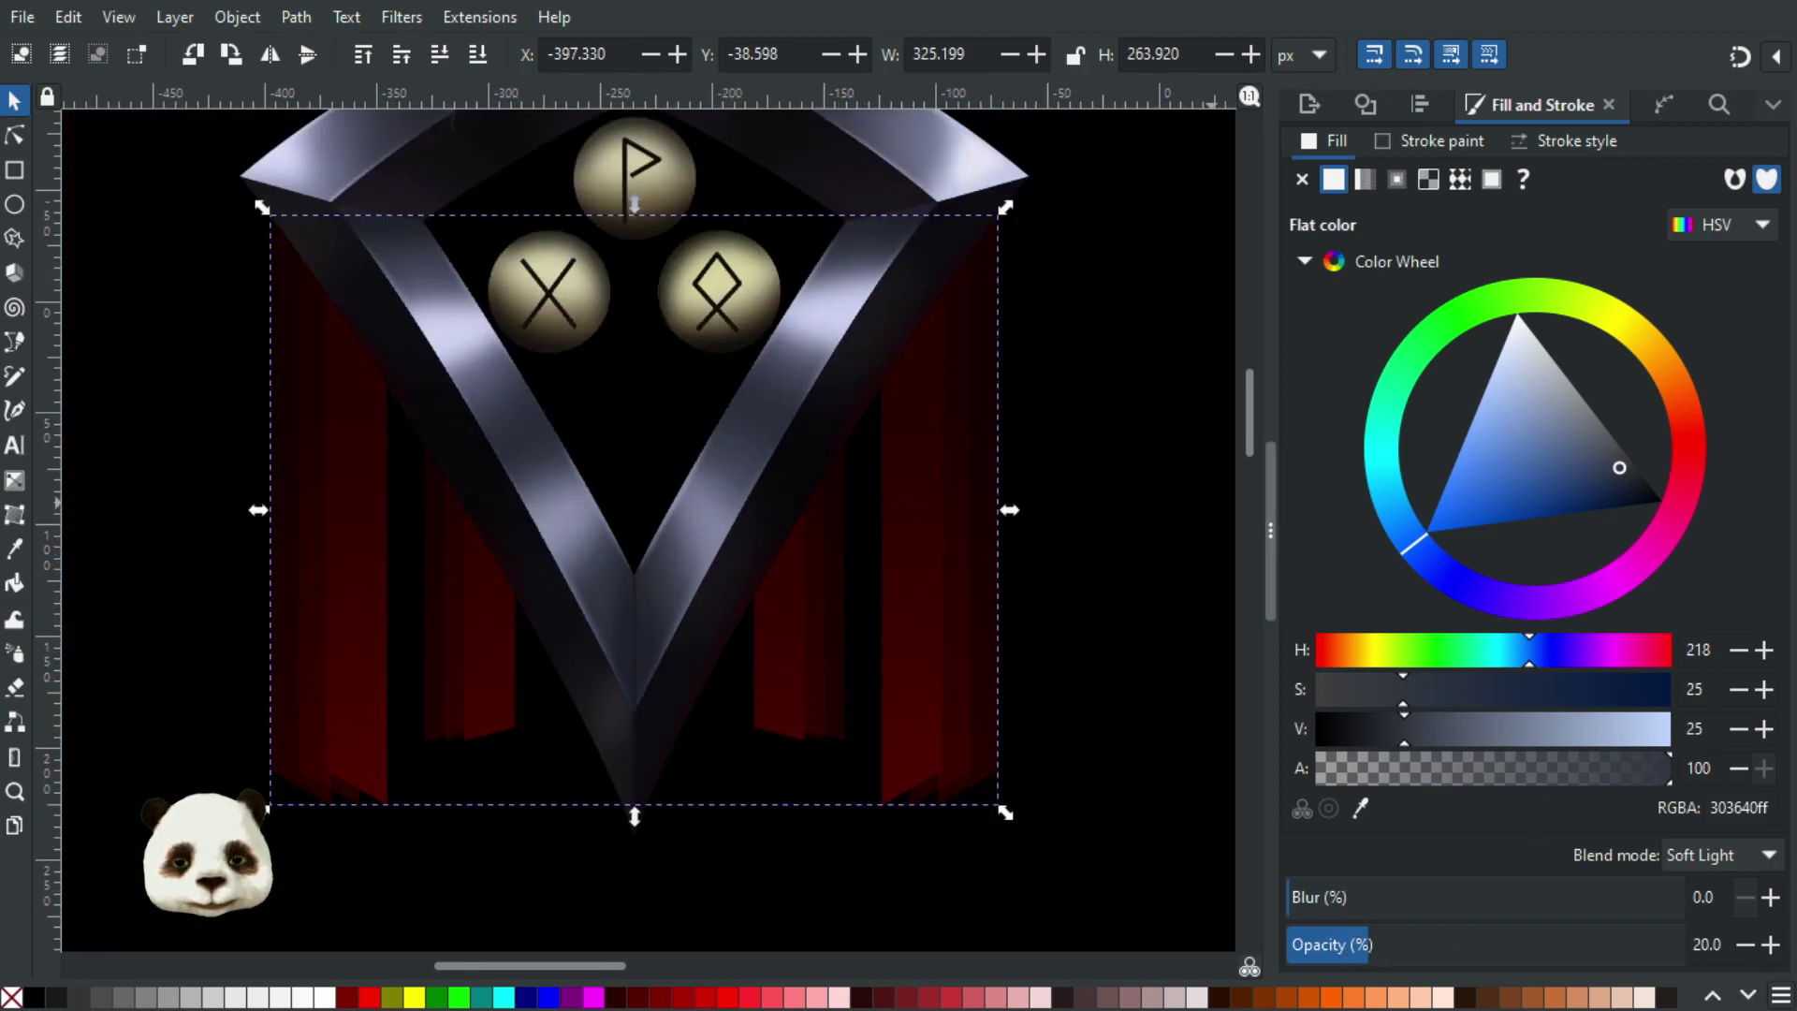
- Select the noise texture overlay covering the three round rune stones and inspect its extent, fill and blending against the whole logo
click(479, 237)
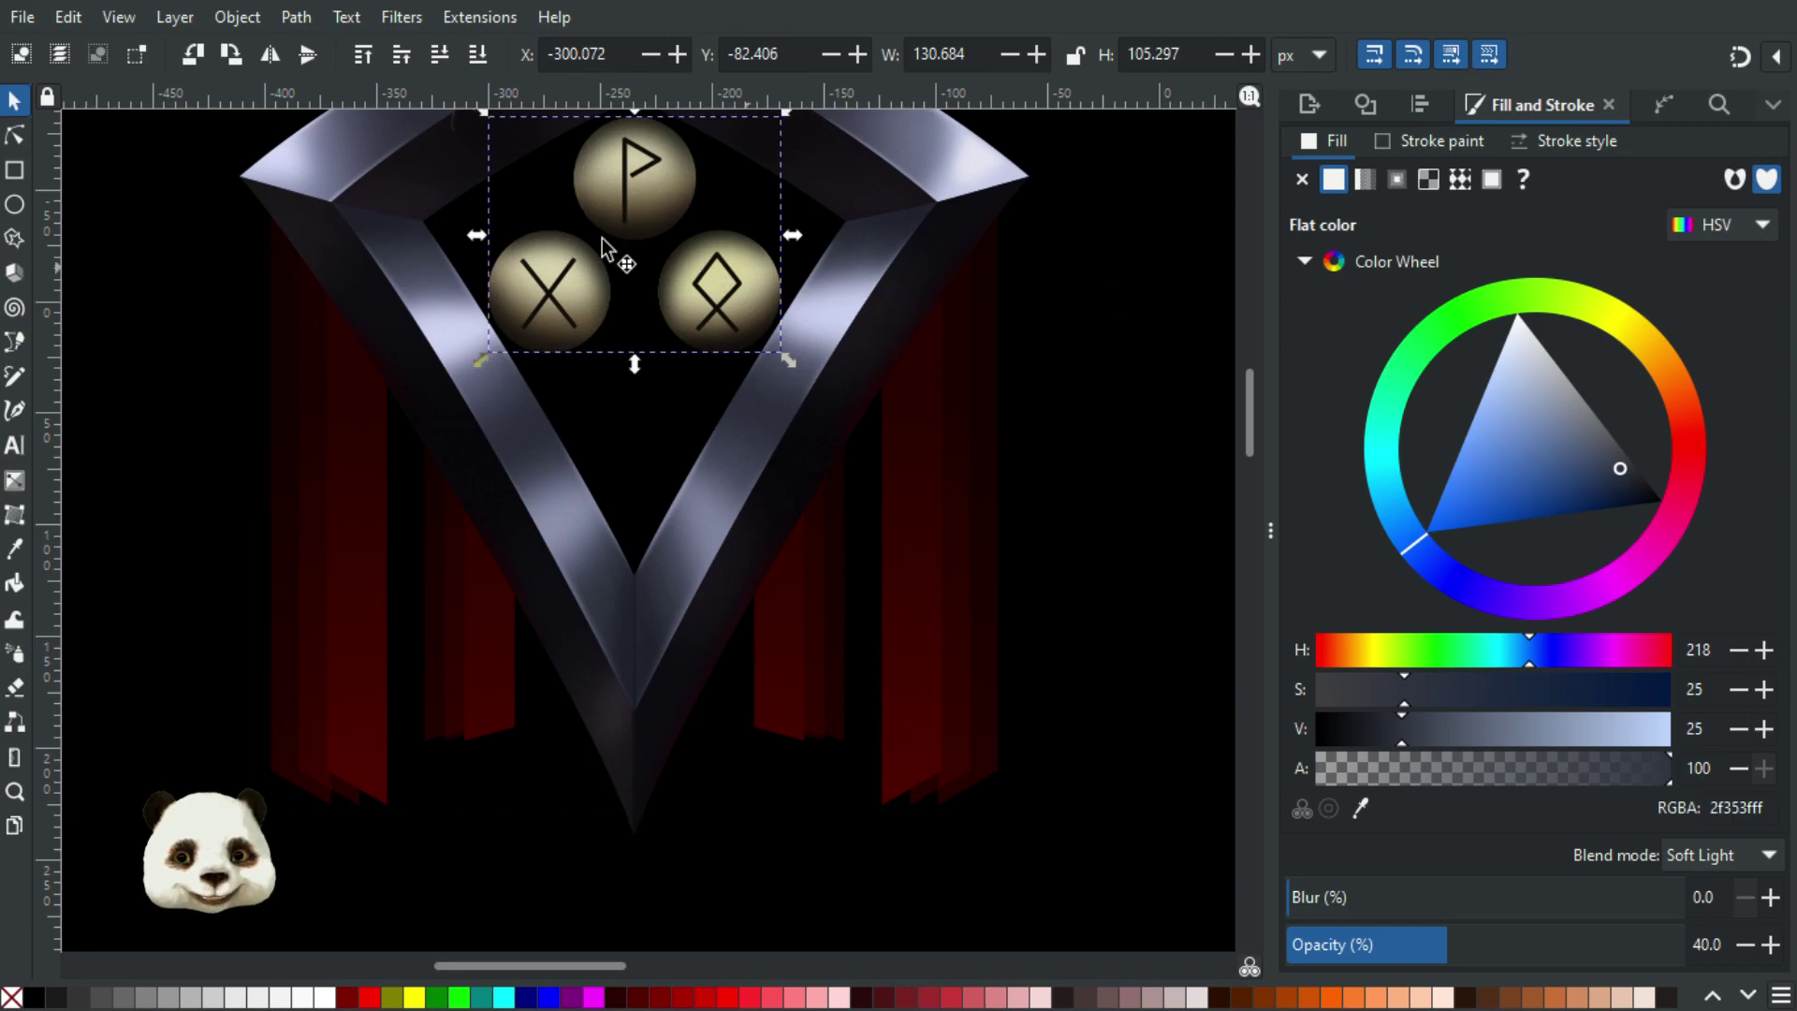
scroll(599, 213, up, 3)
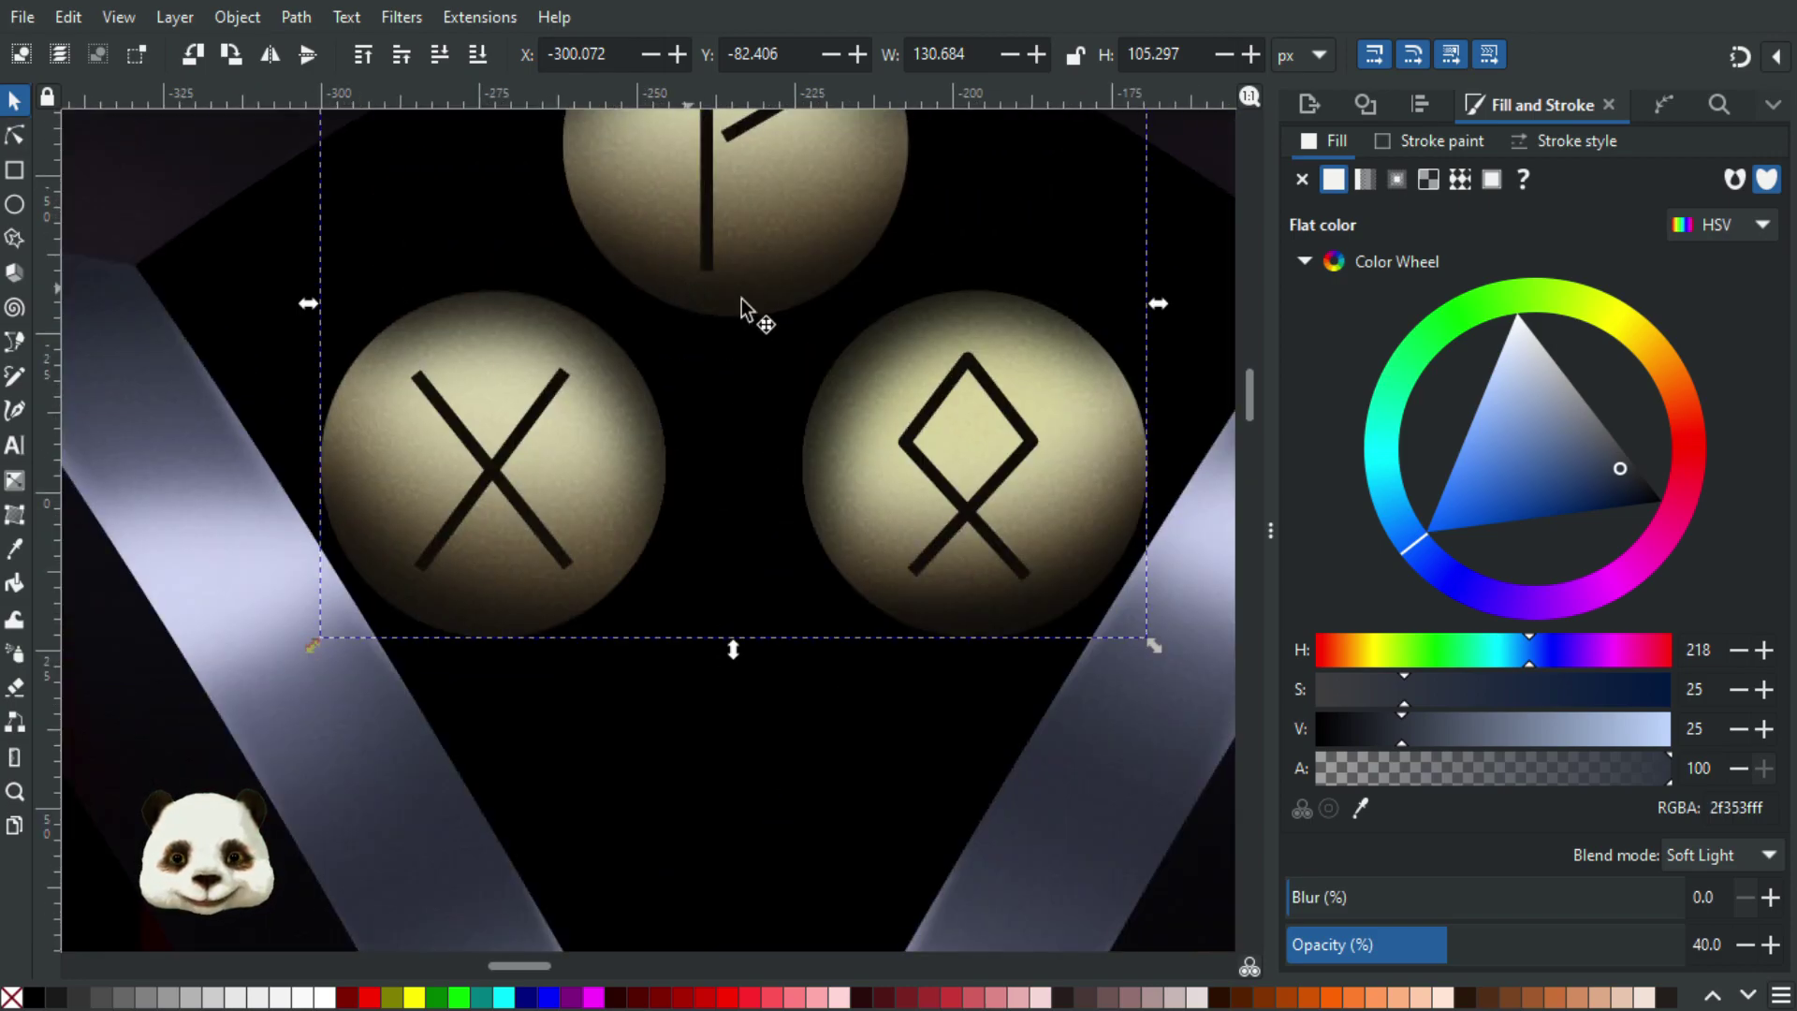
scroll(603, 459, down, 2)
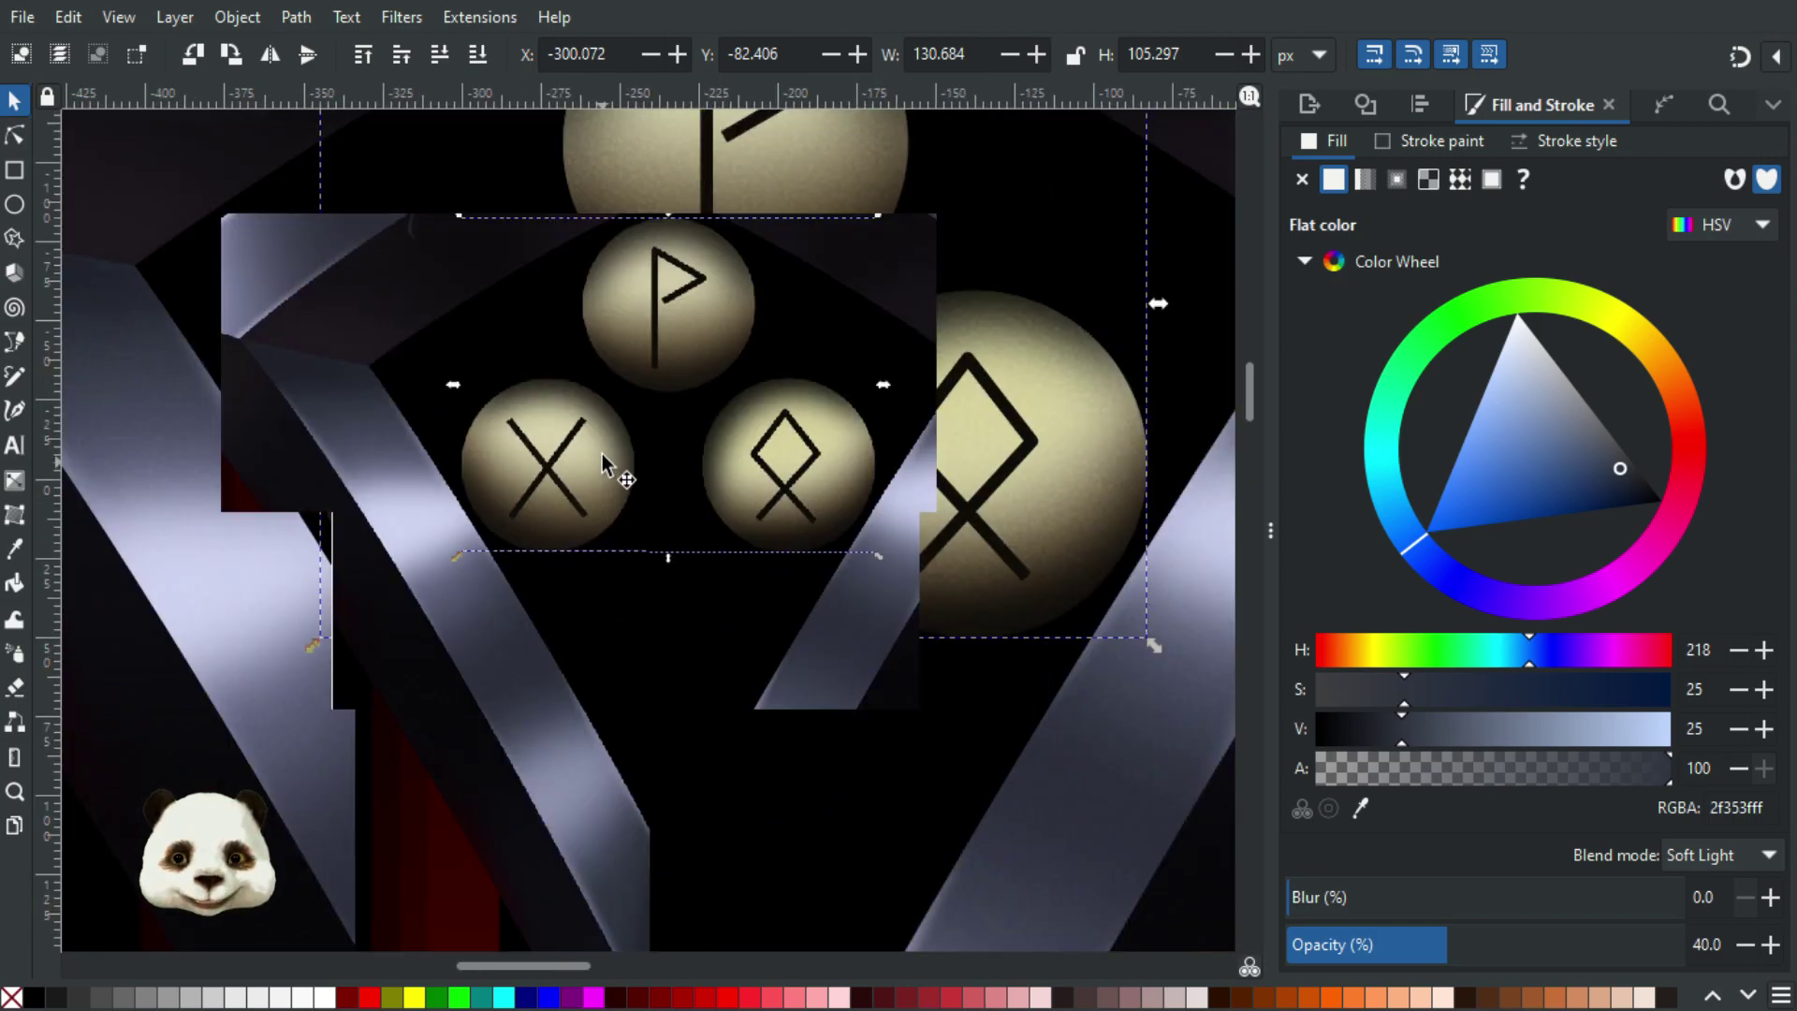
scroll(571, 391, down, 2)
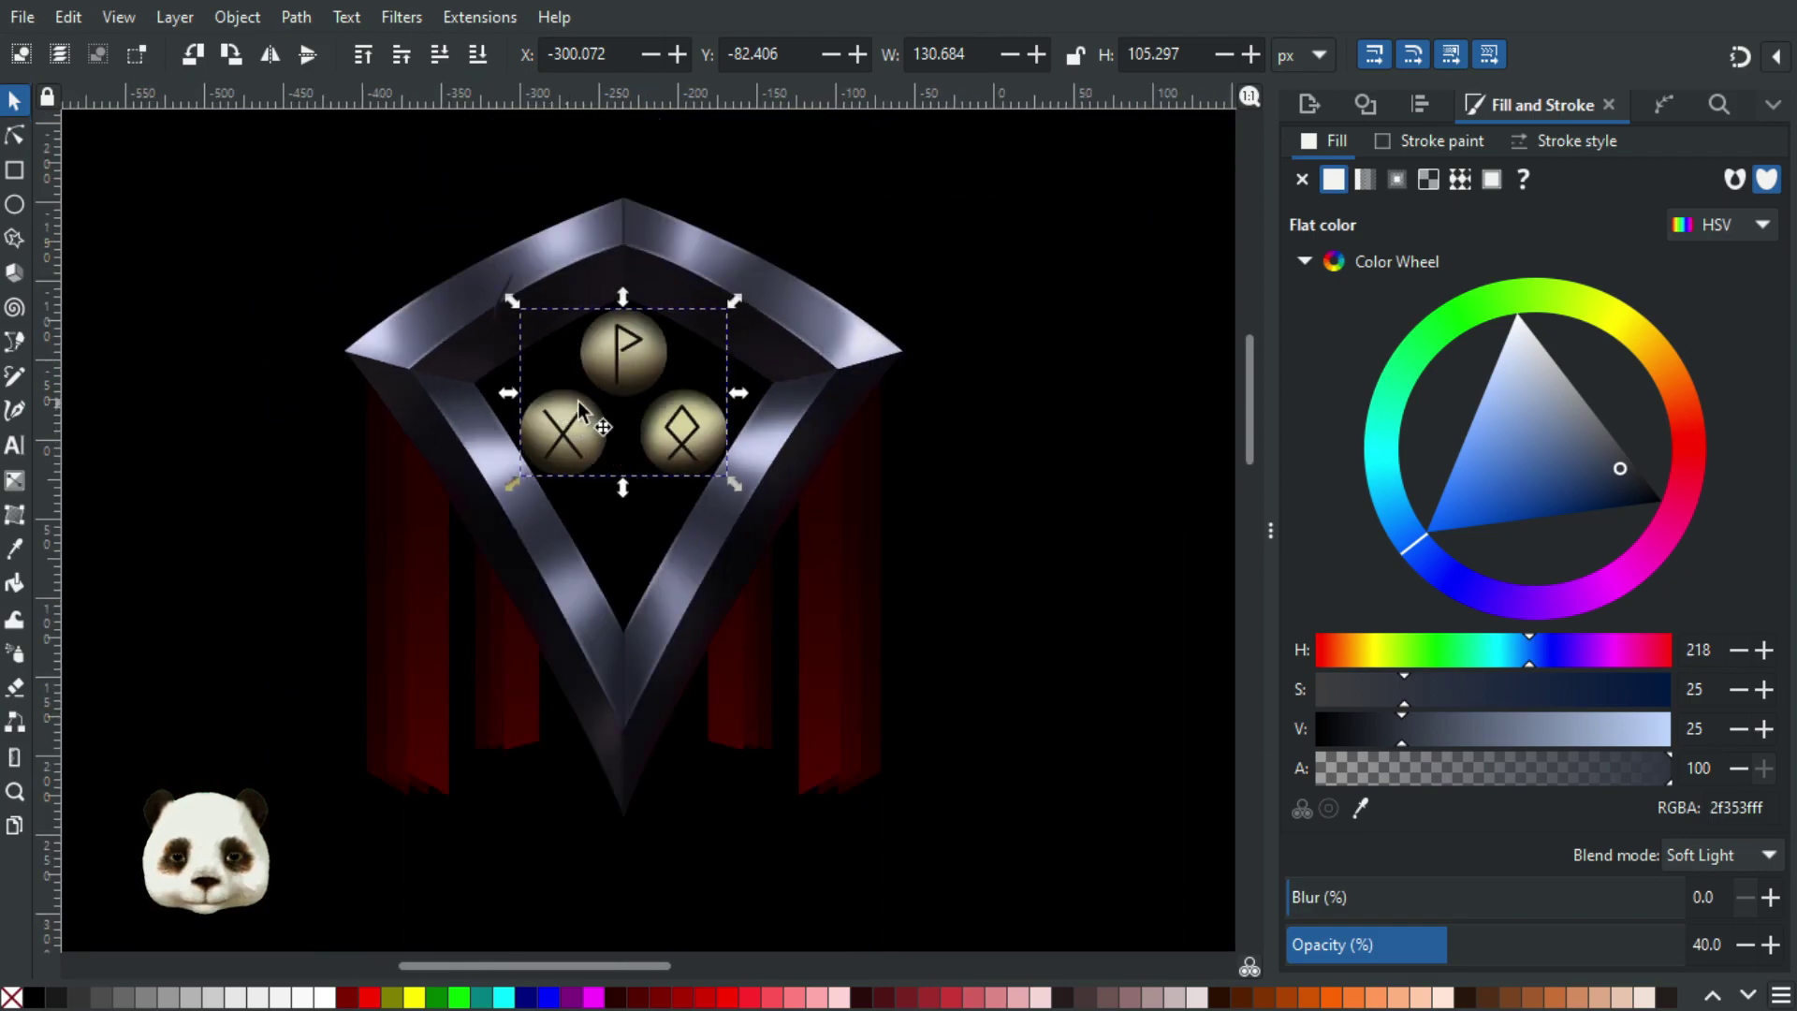
scroll(604, 461, up, 1)
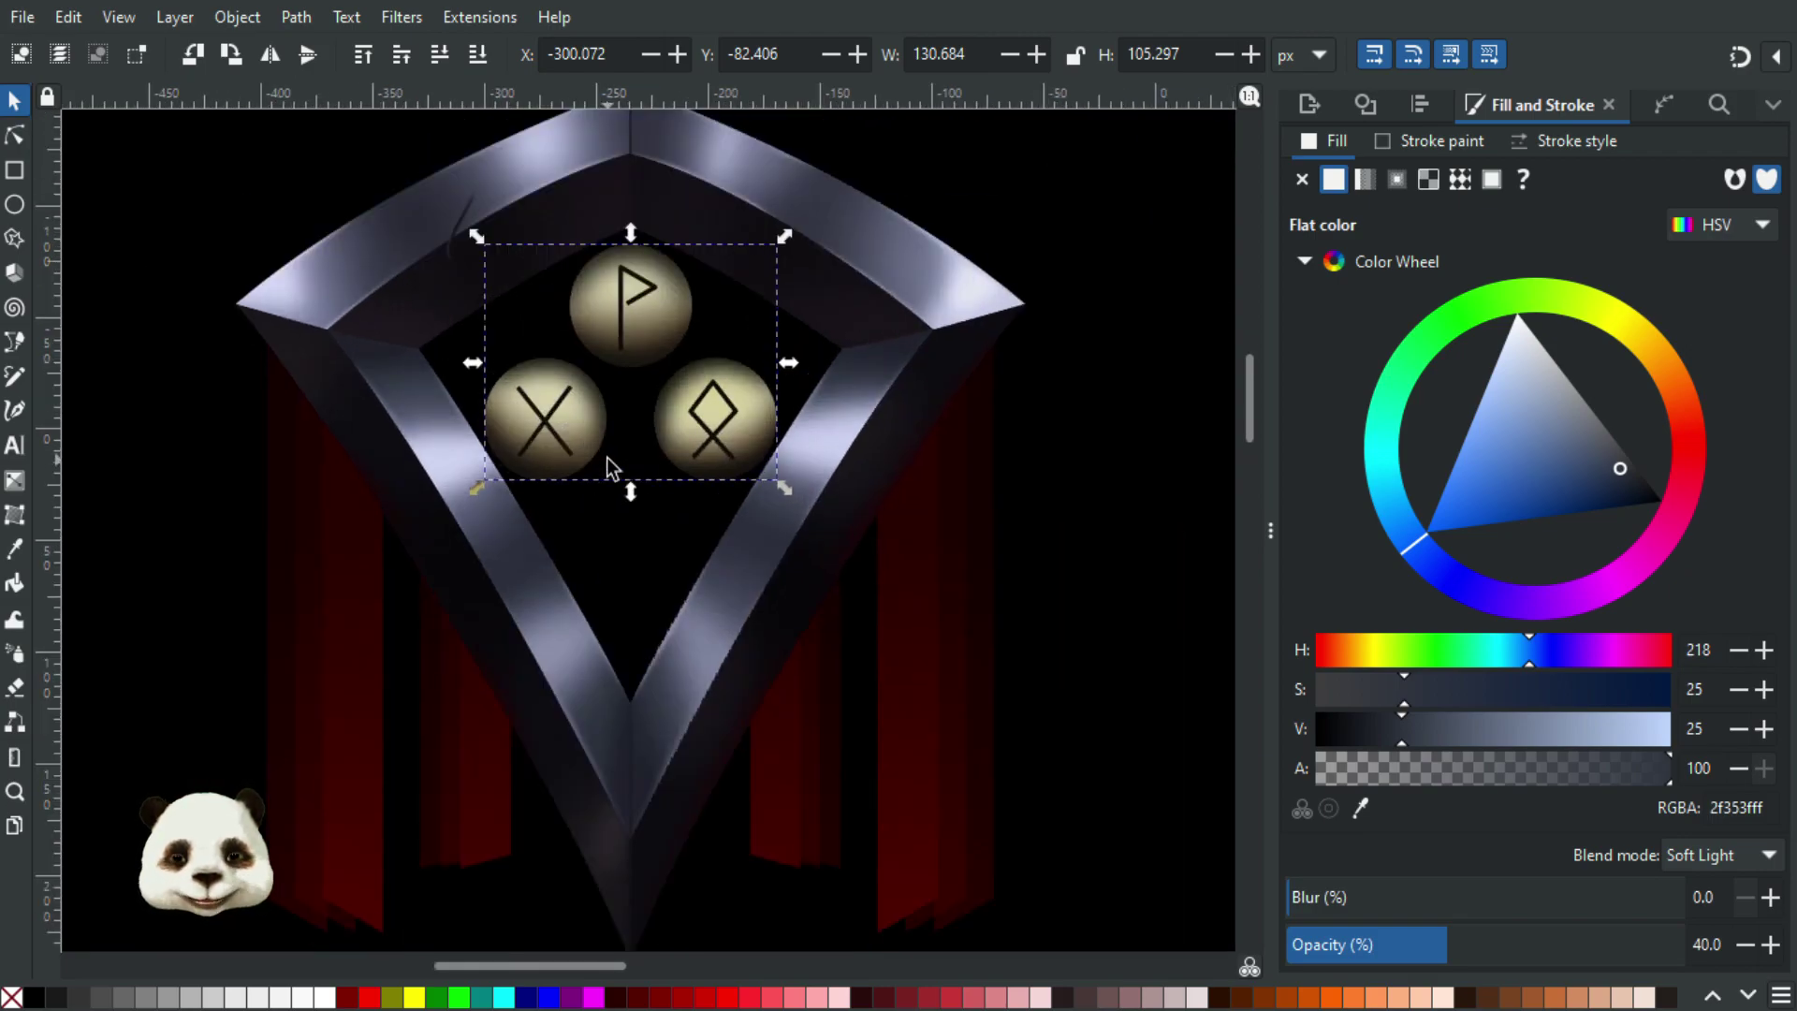
- Examine the grain up close on the surface of the X-rune stone, especially across its light-to-dark shading
scroll(609, 458, up, 1)
scroll(567, 402, up, 2)
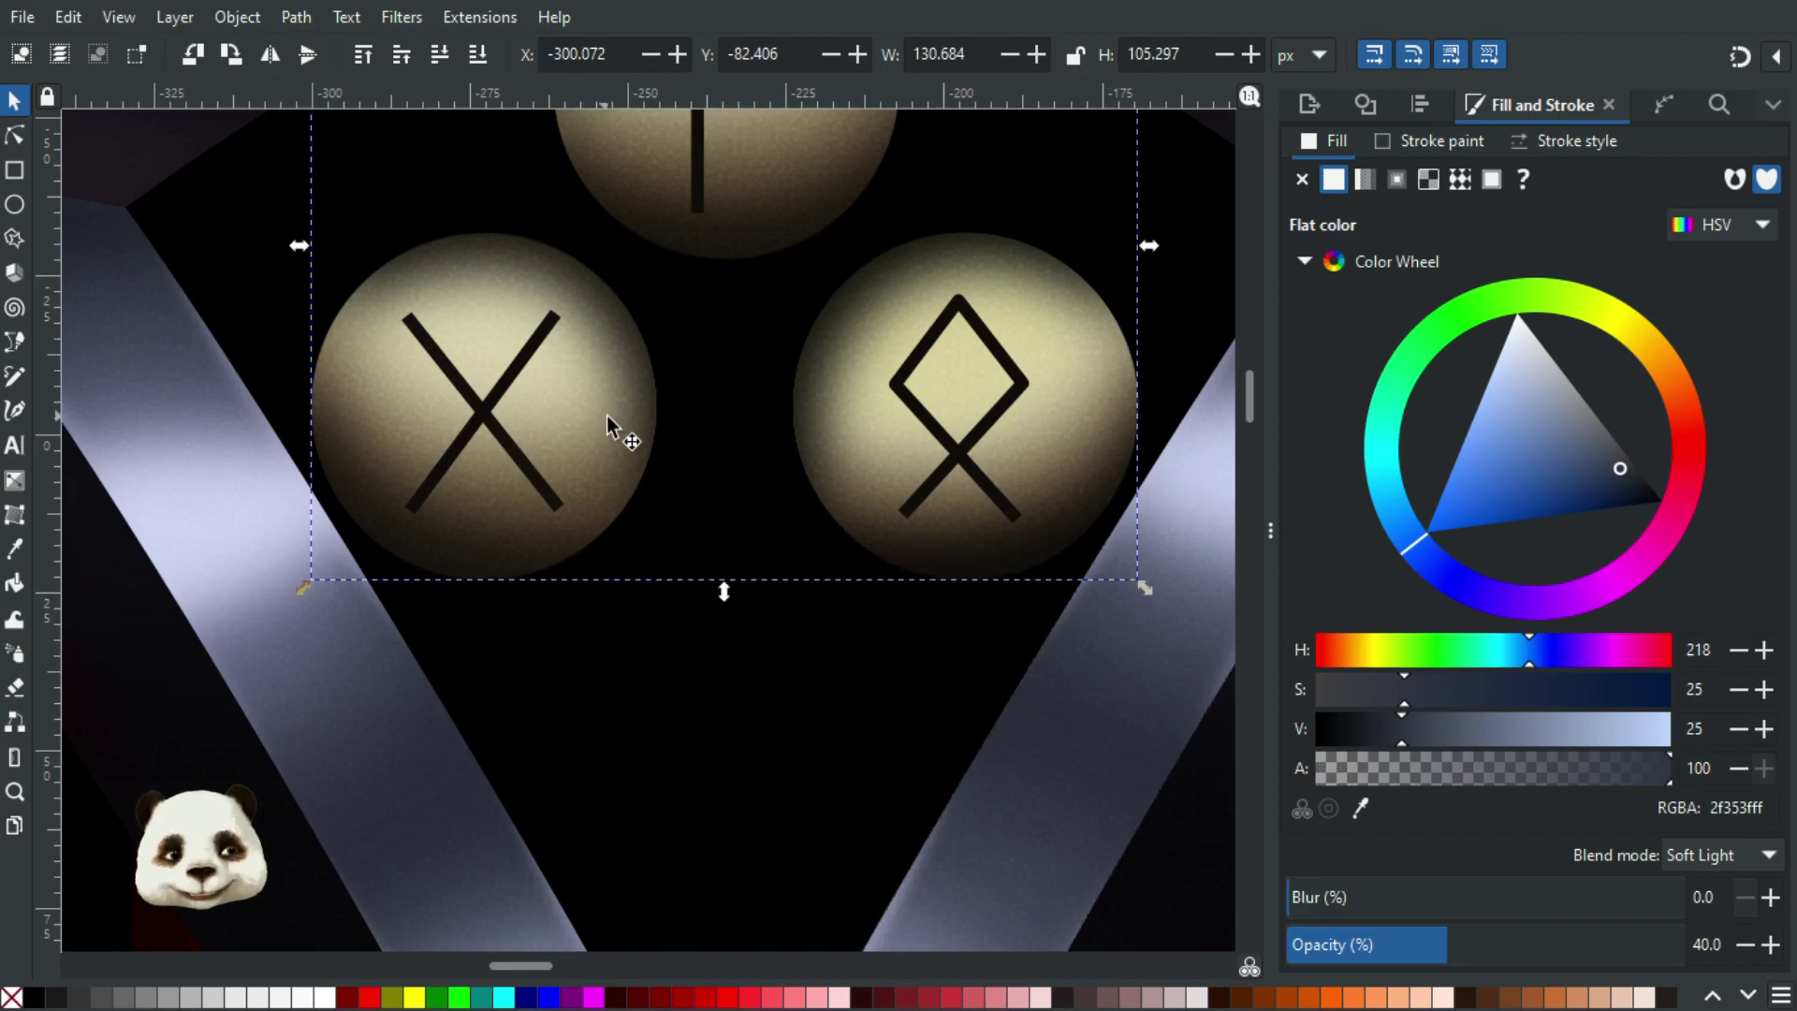
ctrl+scroll(589, 193, up, 3)
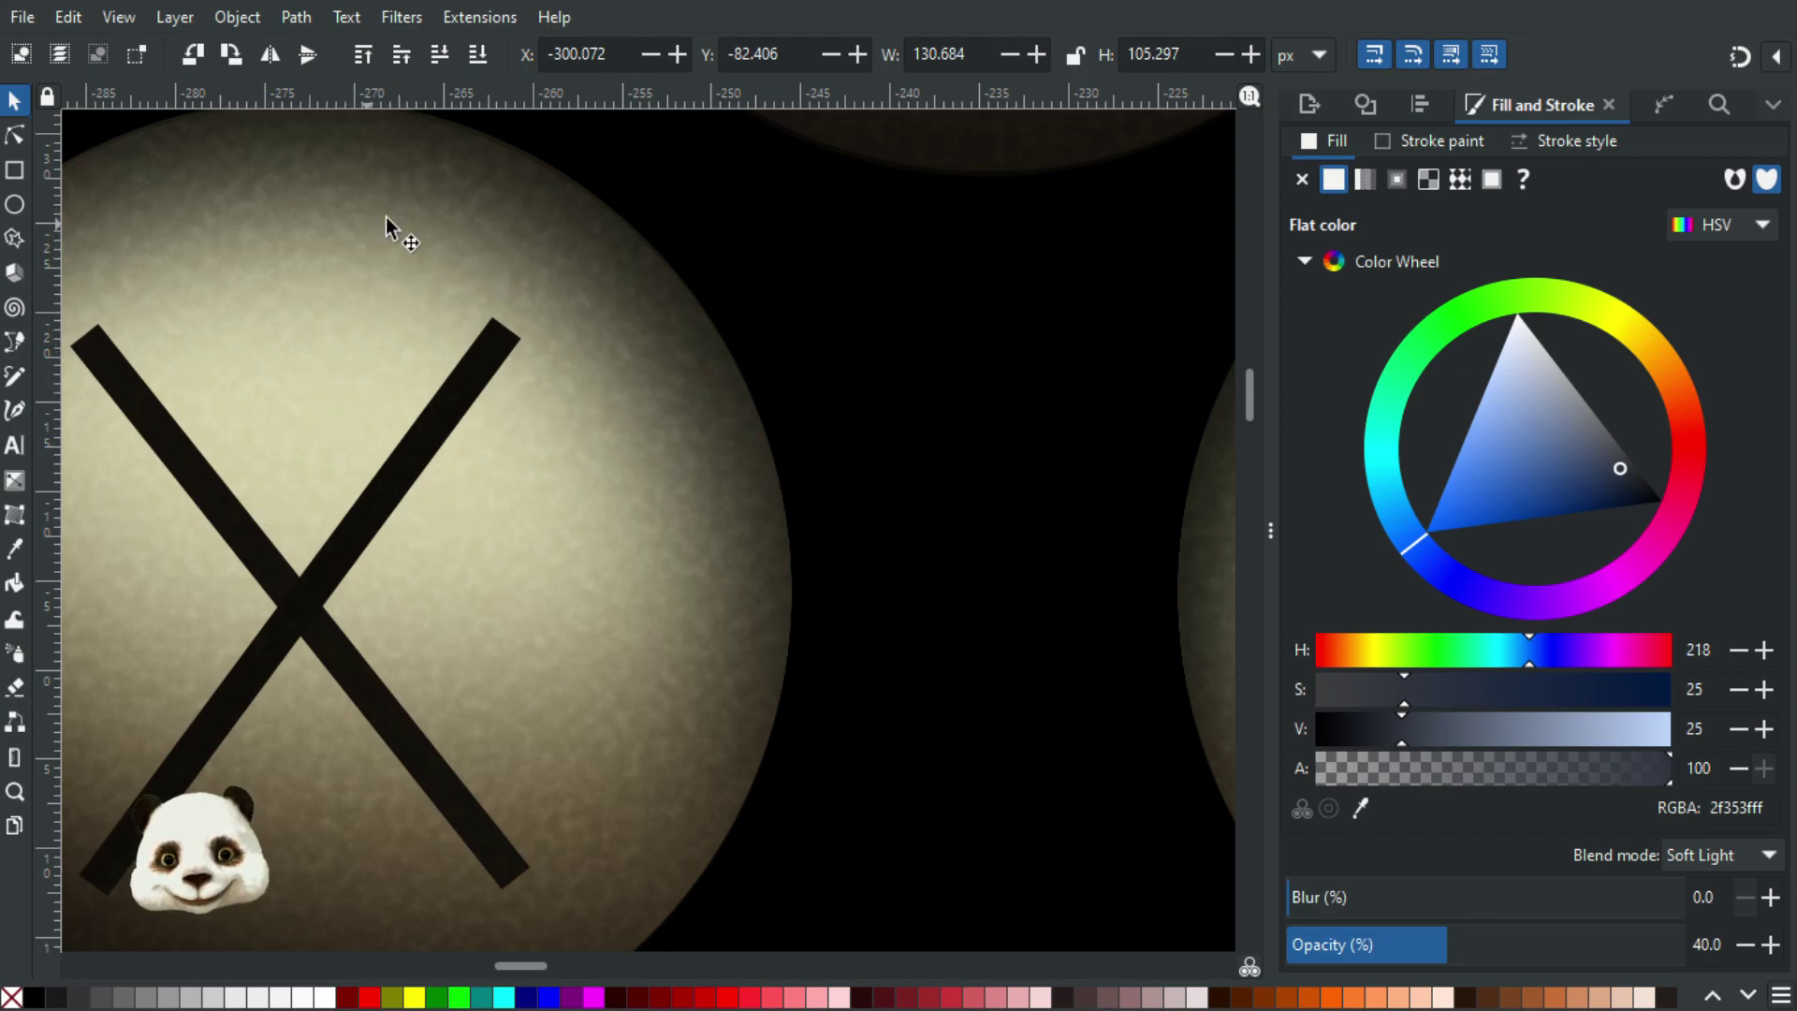
scroll(376, 239, up, 5)
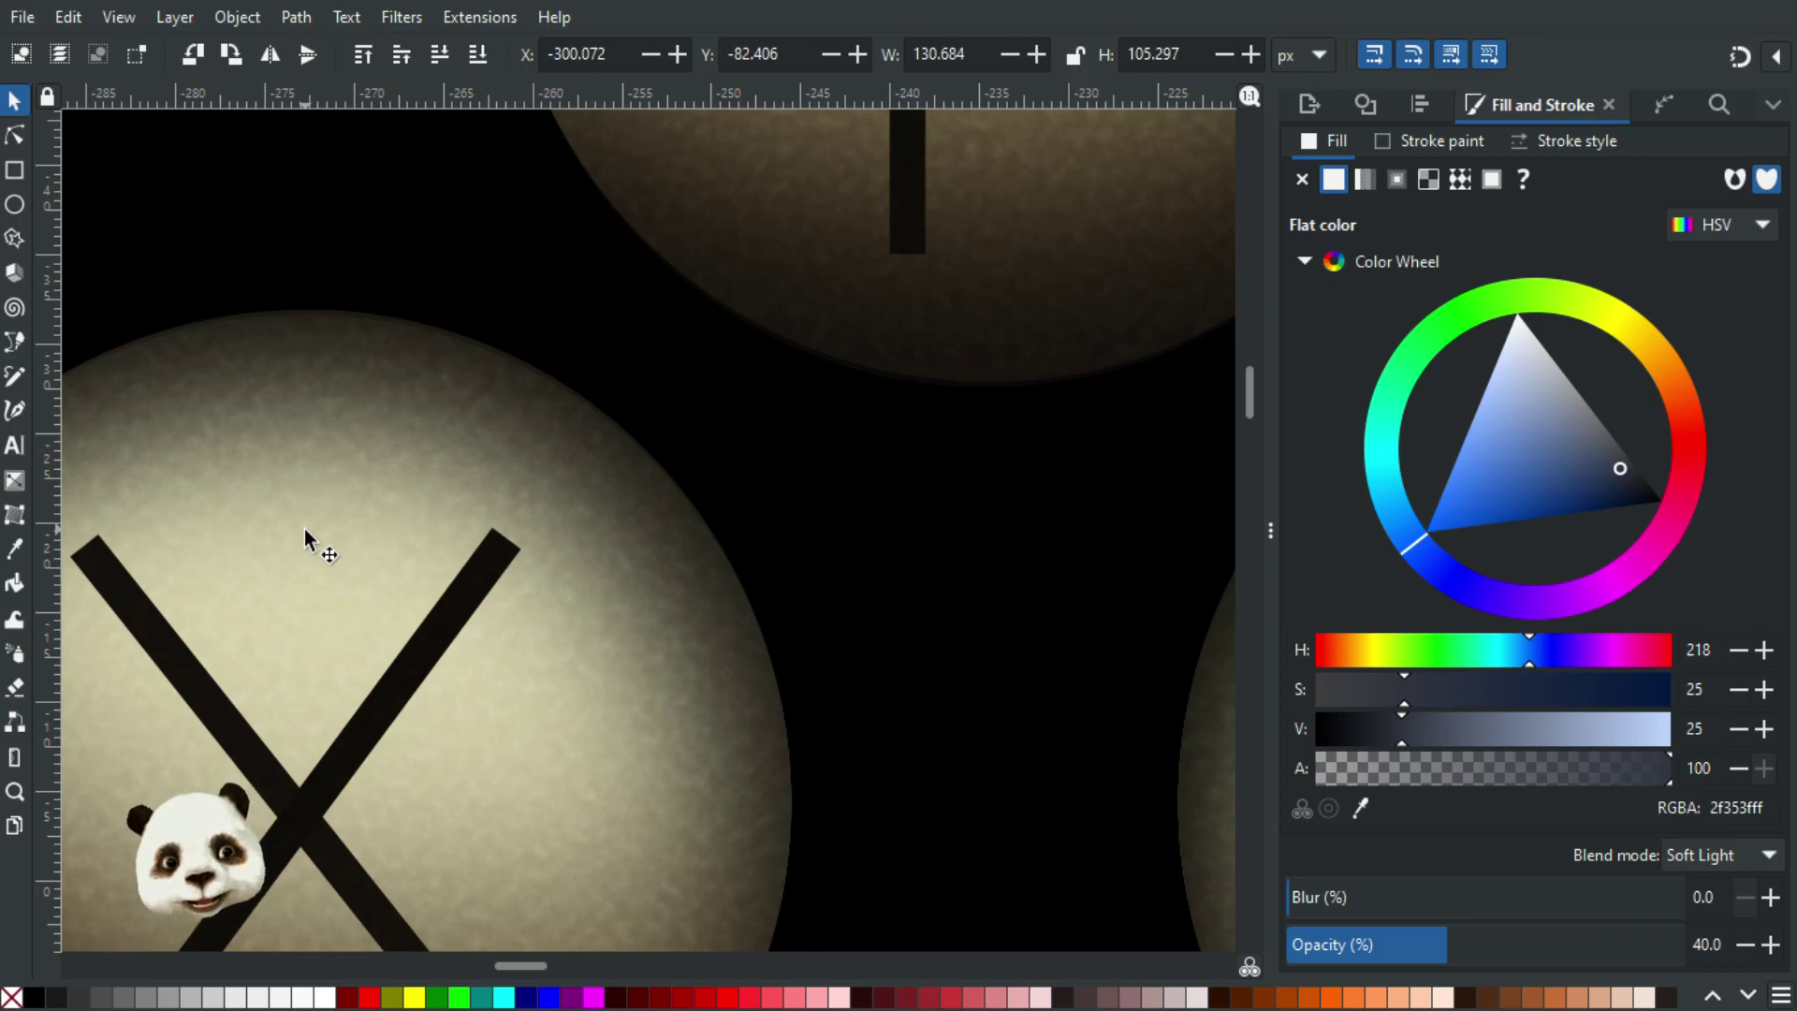
scroll(402, 495, down, 3)
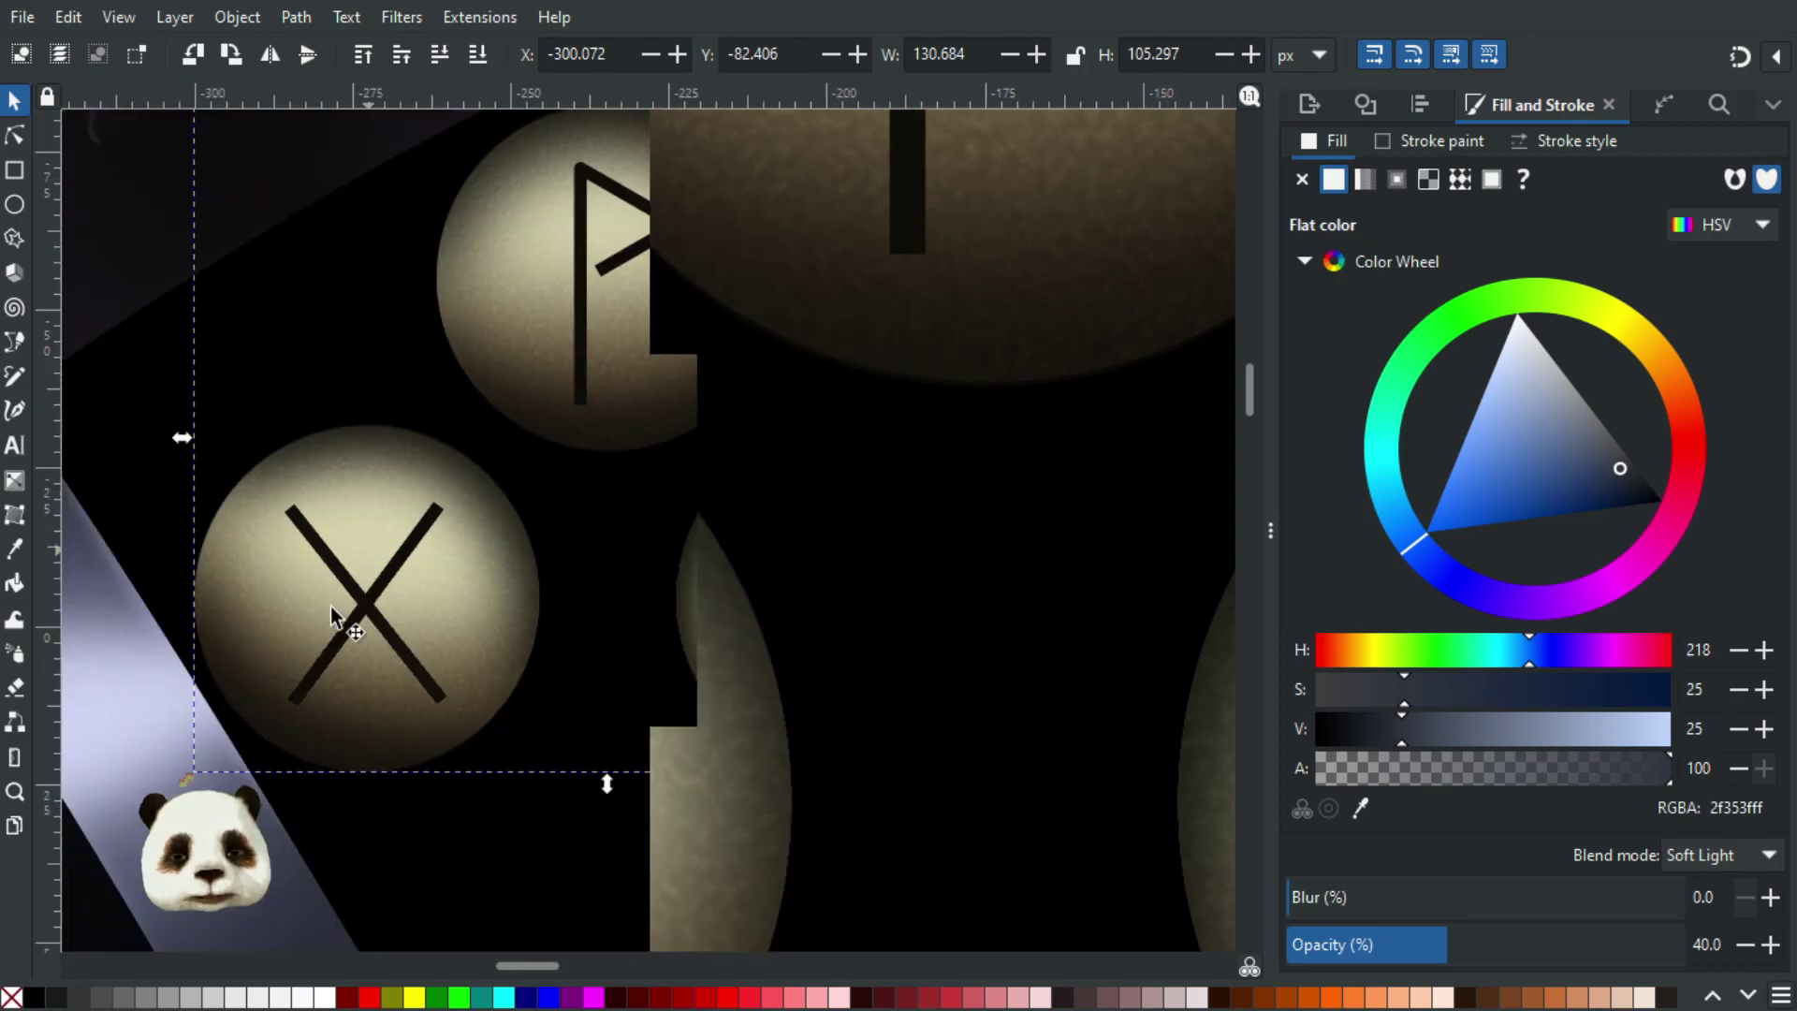
scroll(337, 630, down, 2)
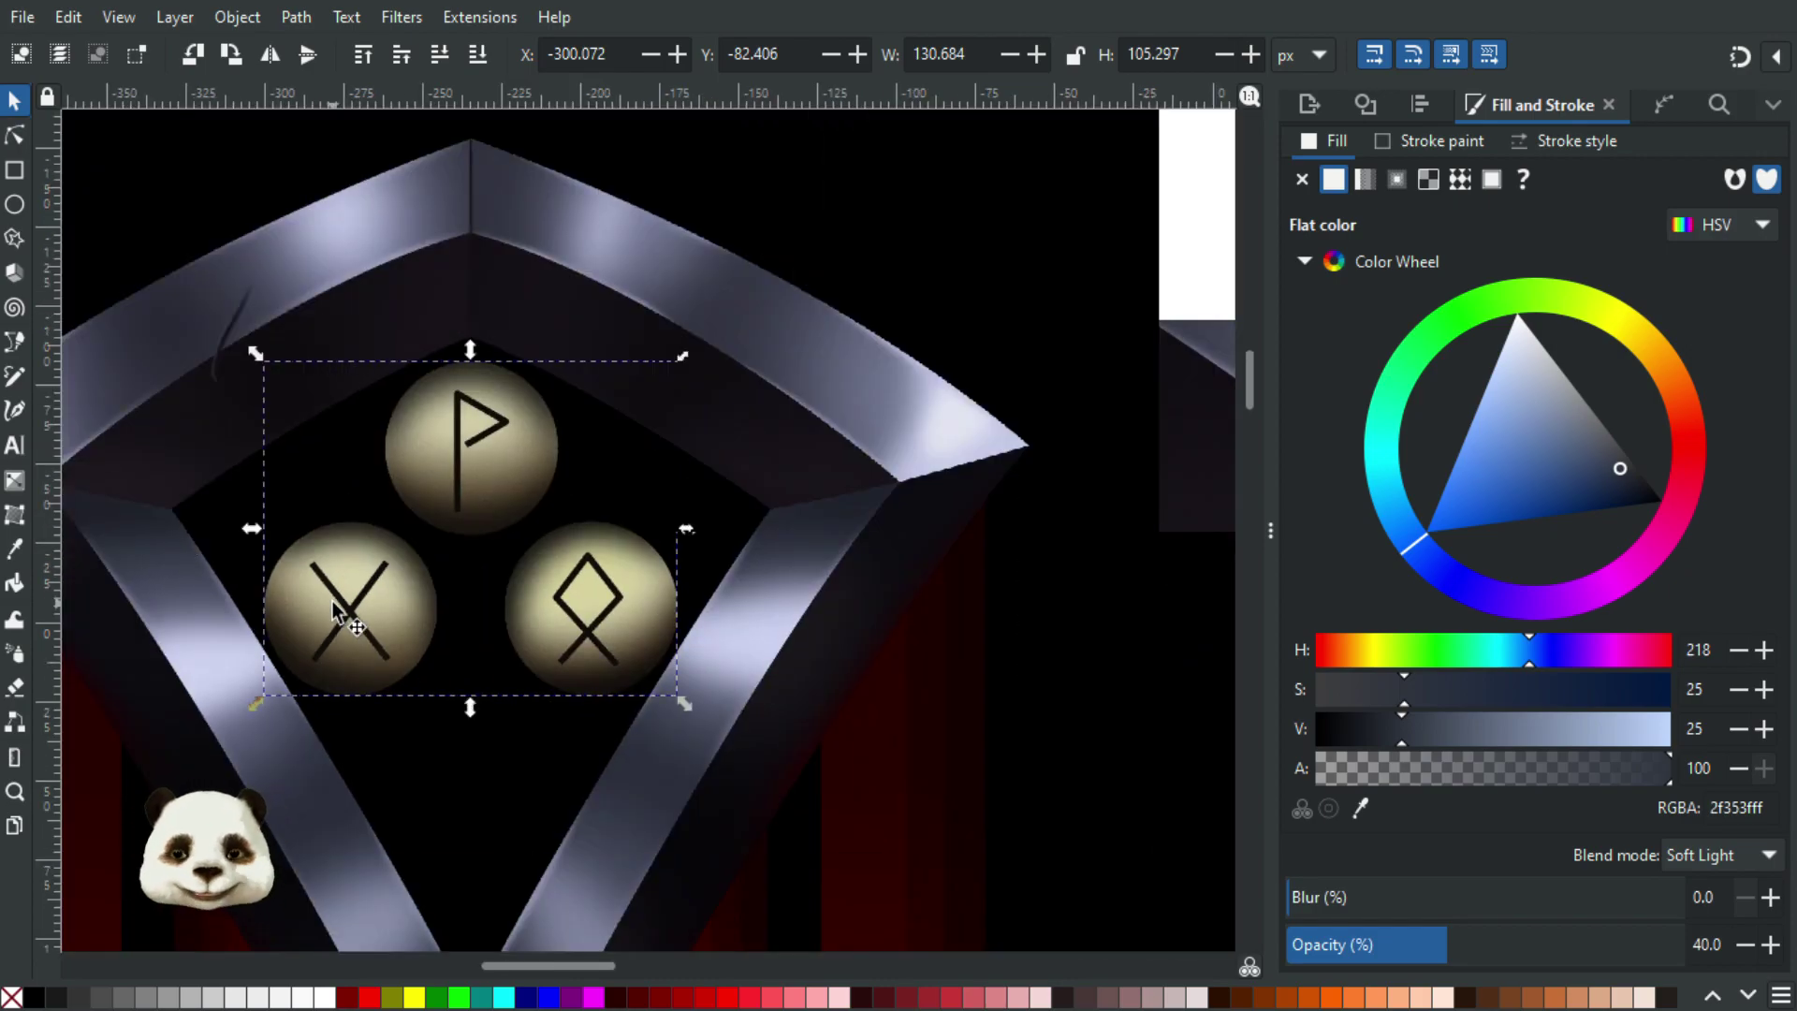
- Deselect the rune stones' noise overlay and review the complete shield logo with its banners
scroll(334, 604, down, 2)
drag(702, 617, 967, 460)
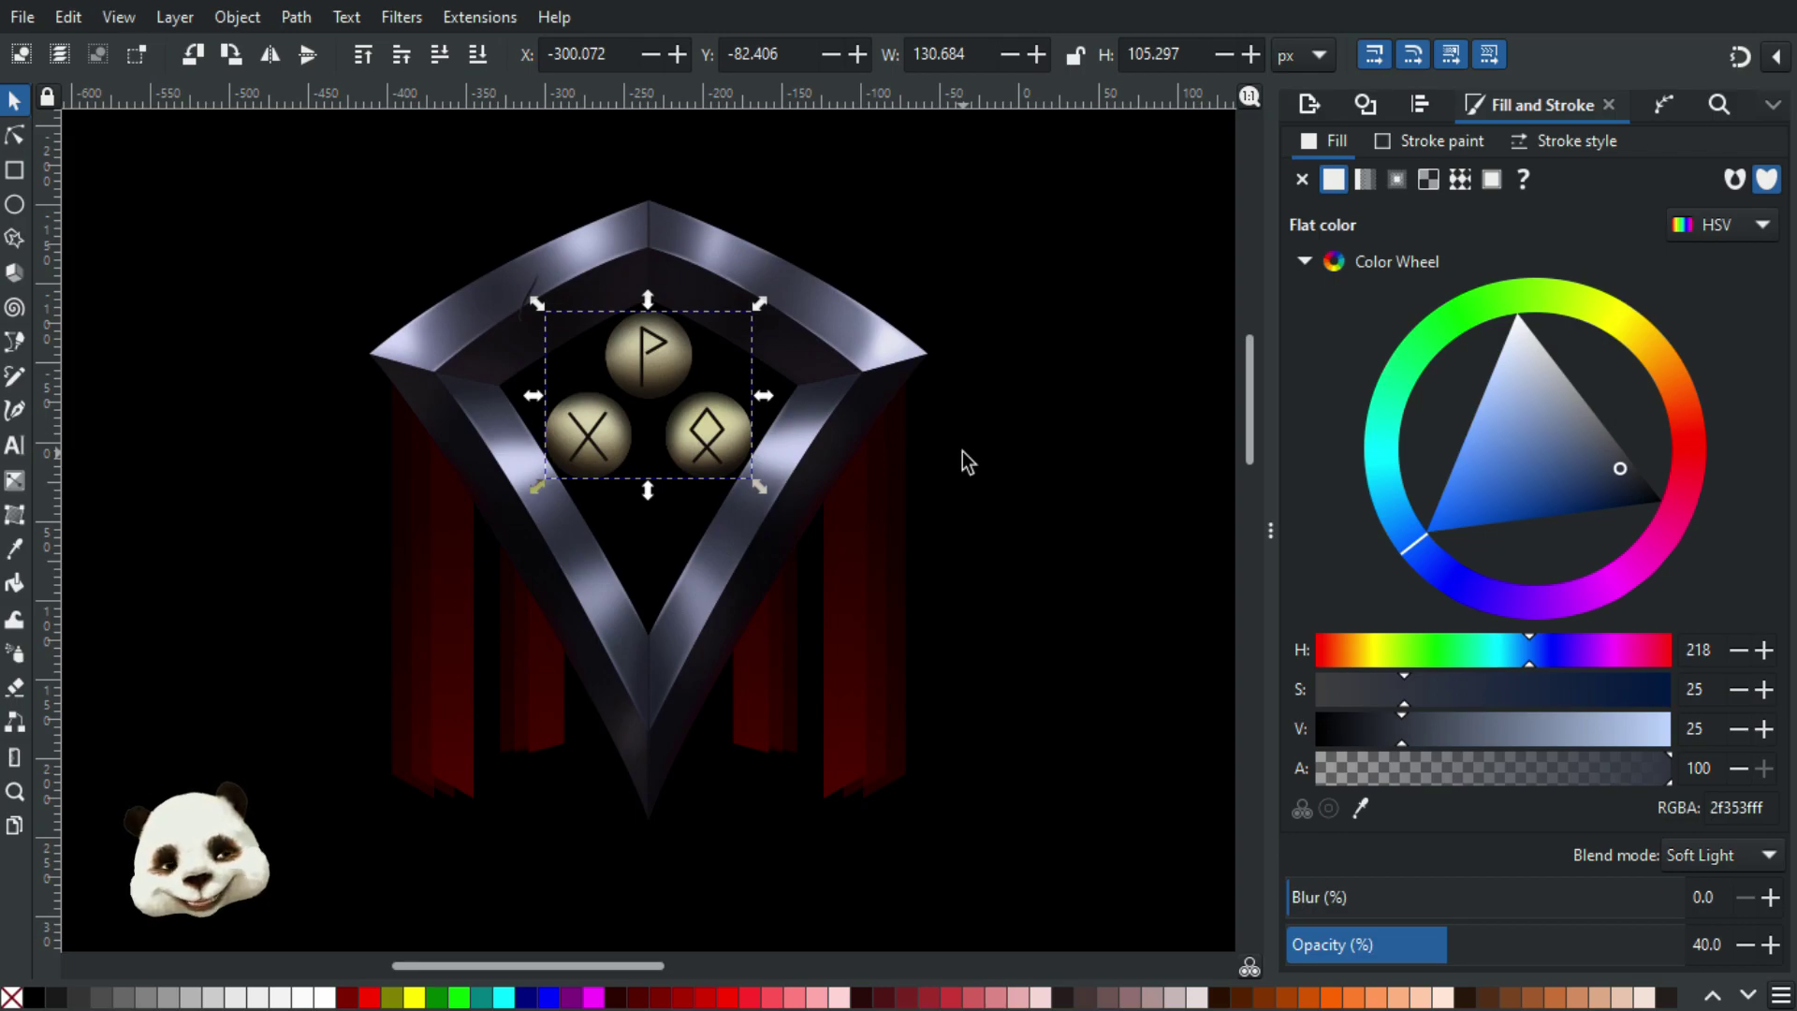
scroll(963, 451, up, 3)
click(1031, 466)
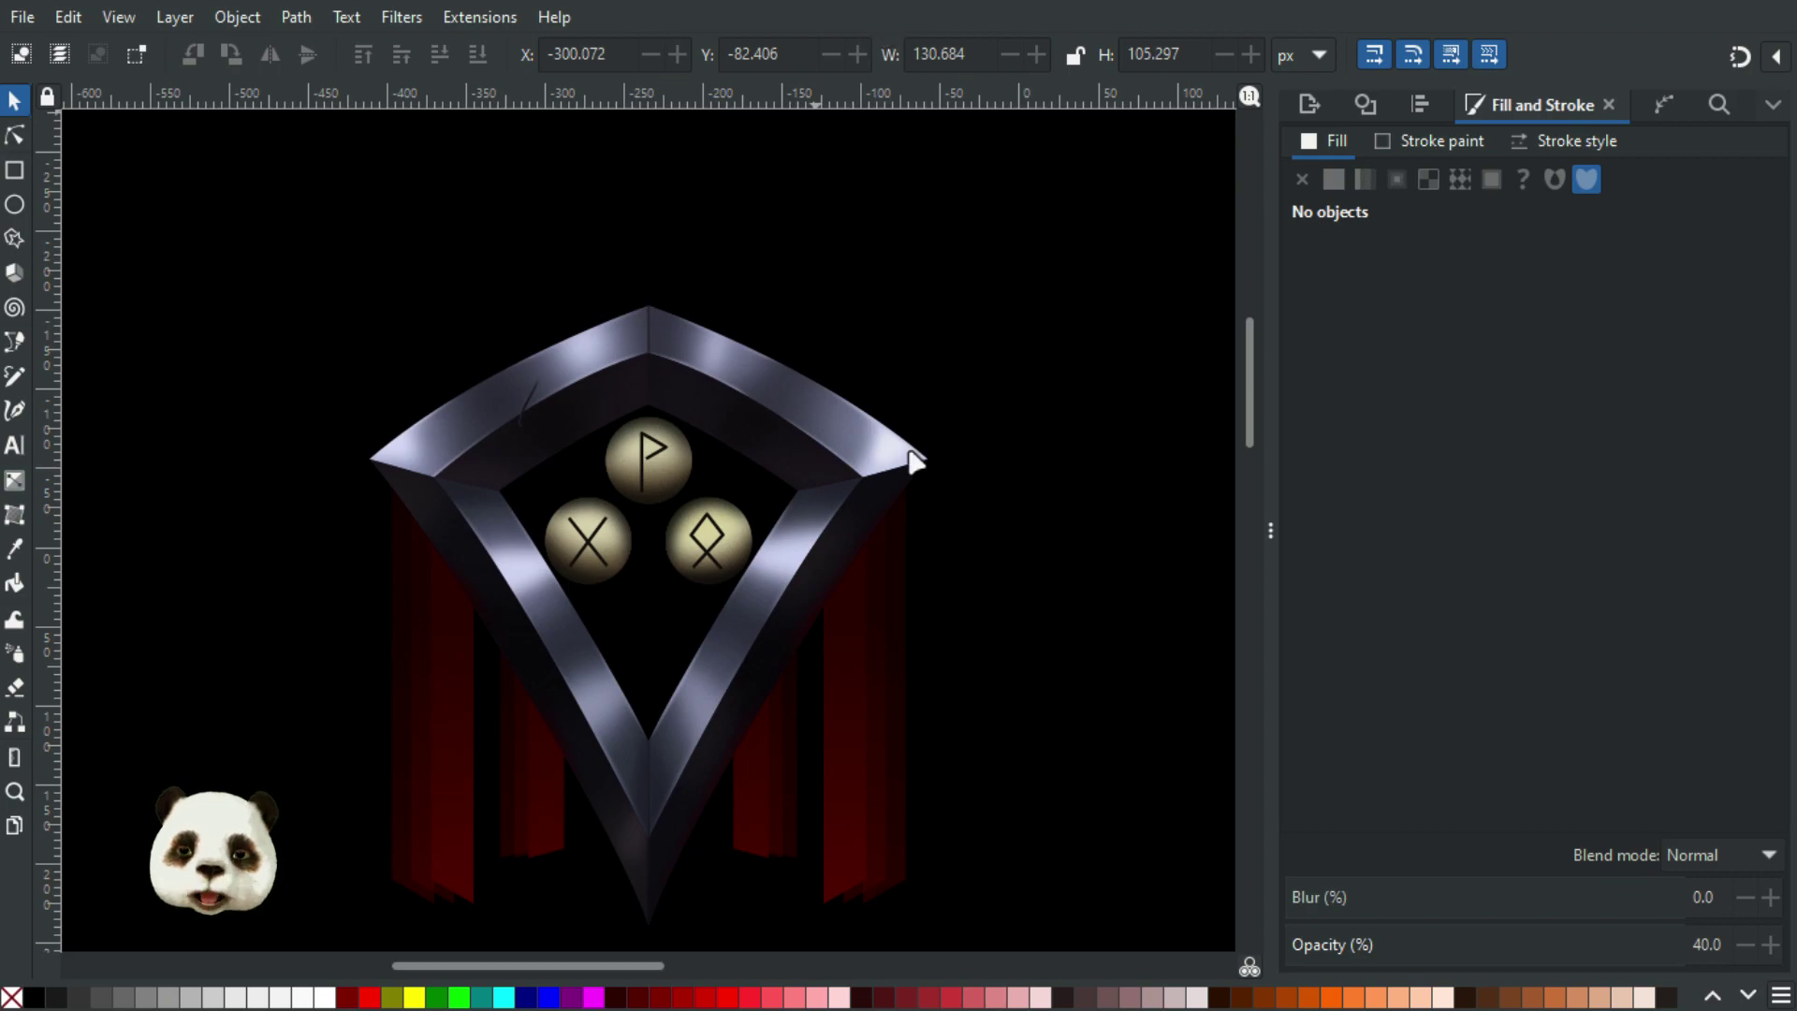
scroll(995, 508, down, 2)
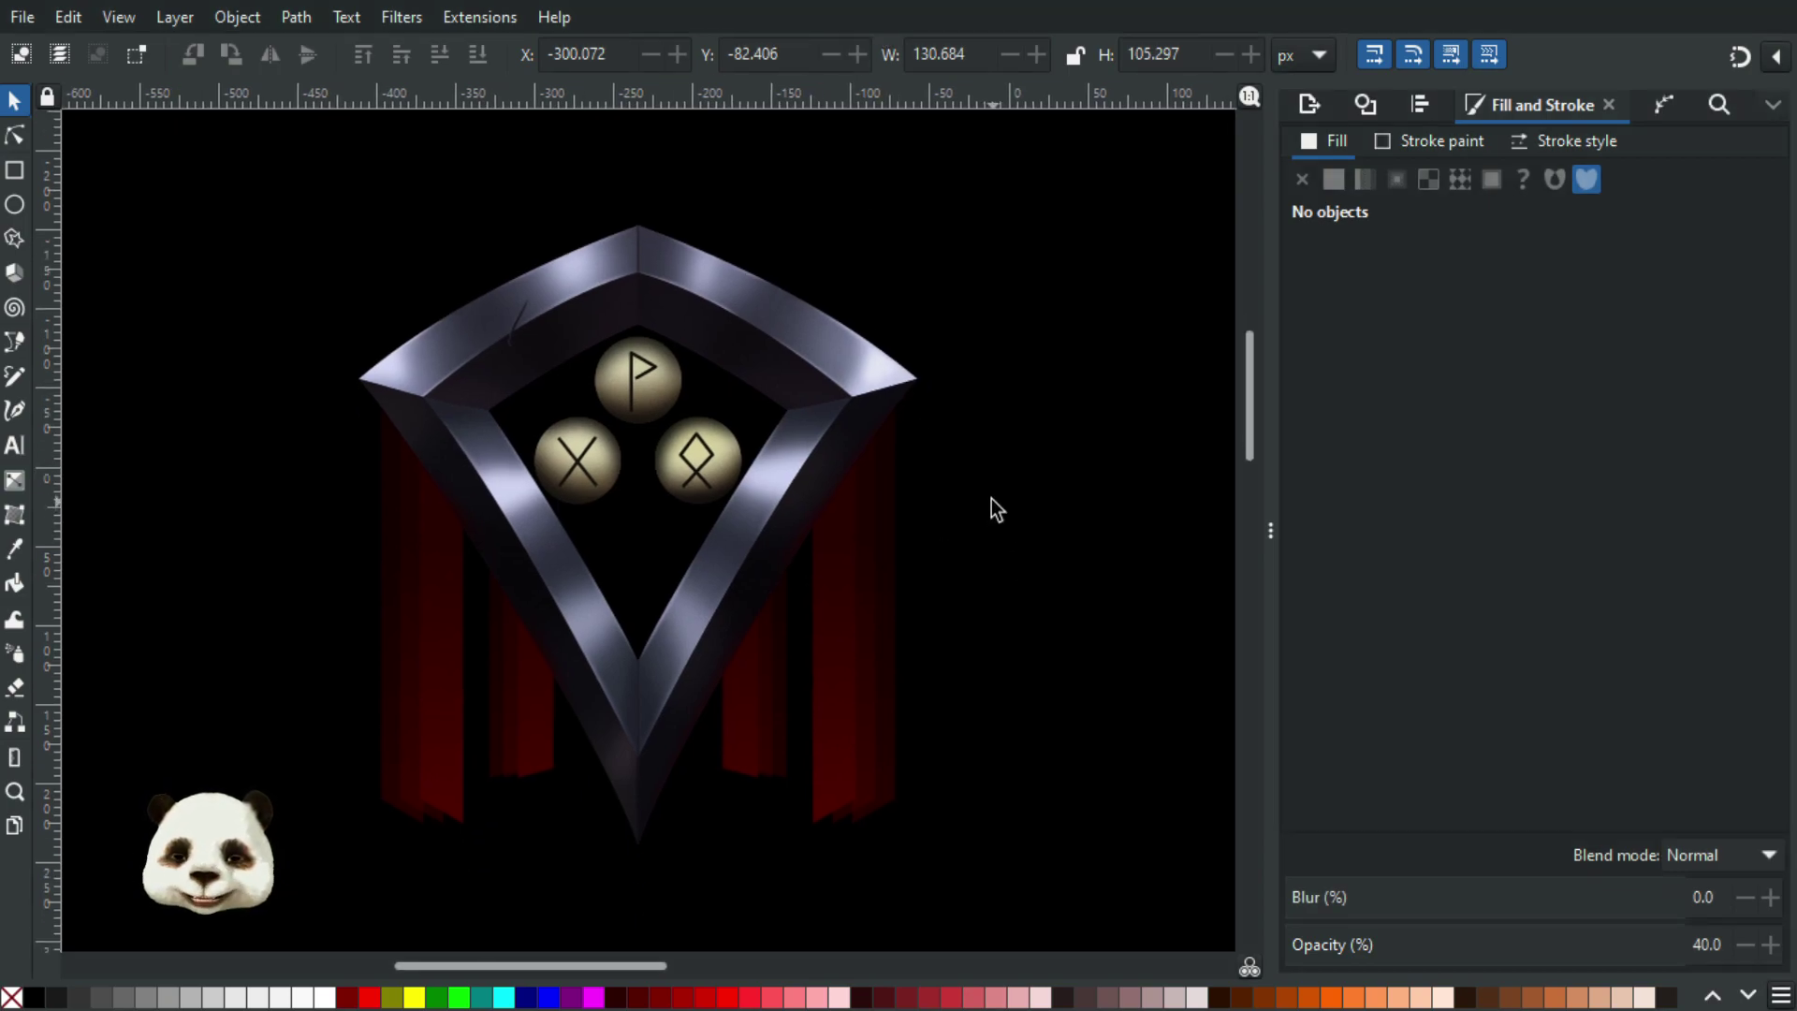